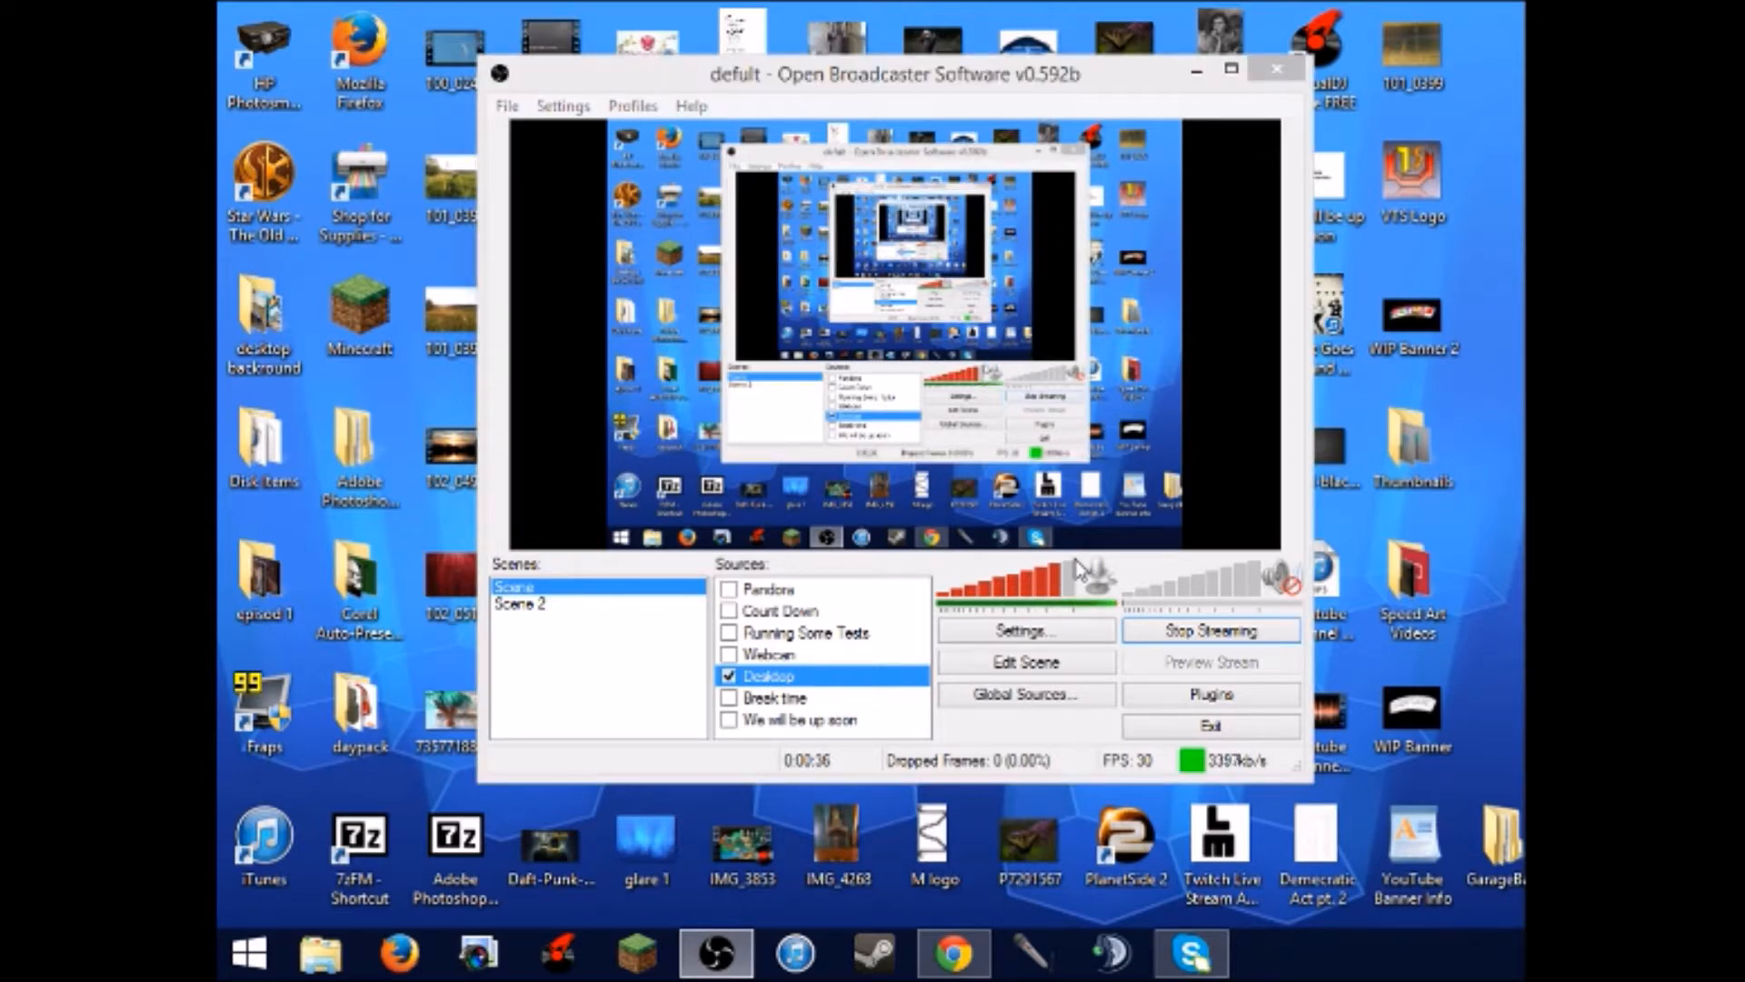
{"action": "left_click", "coordinate": [1063, 102]}
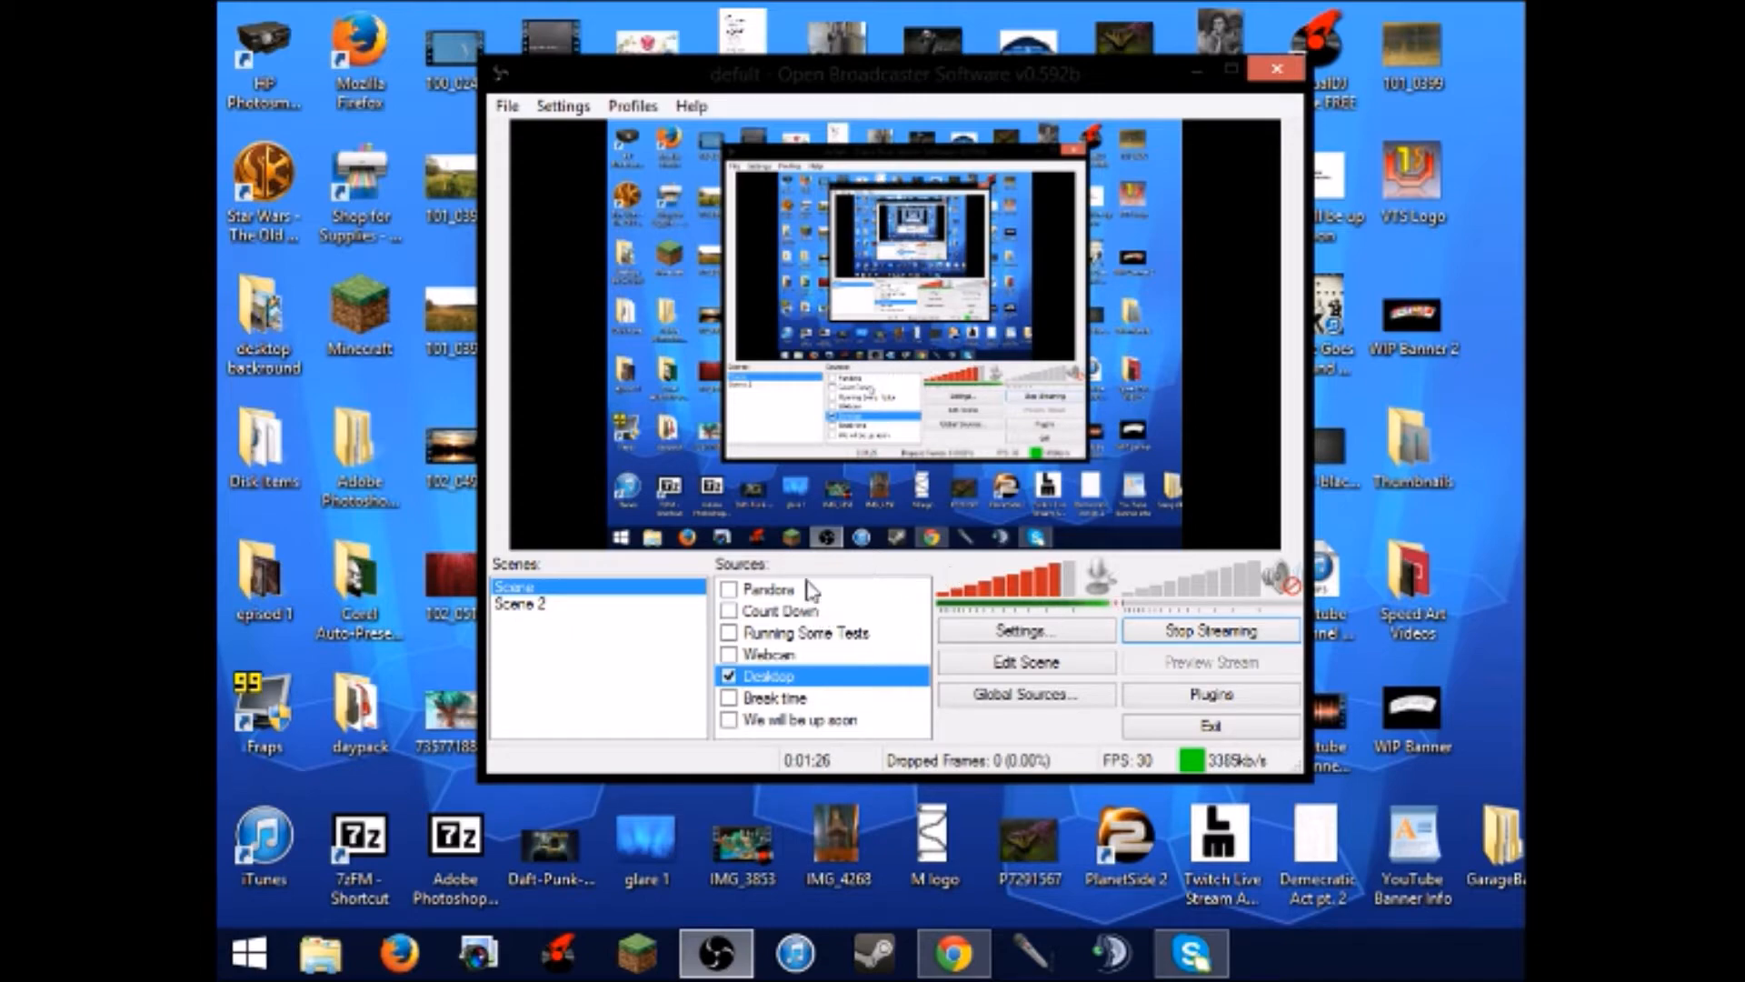
{"action": "left_click", "coordinate": [600, 605]}
{"action": "left_click", "coordinate": [598, 588]}
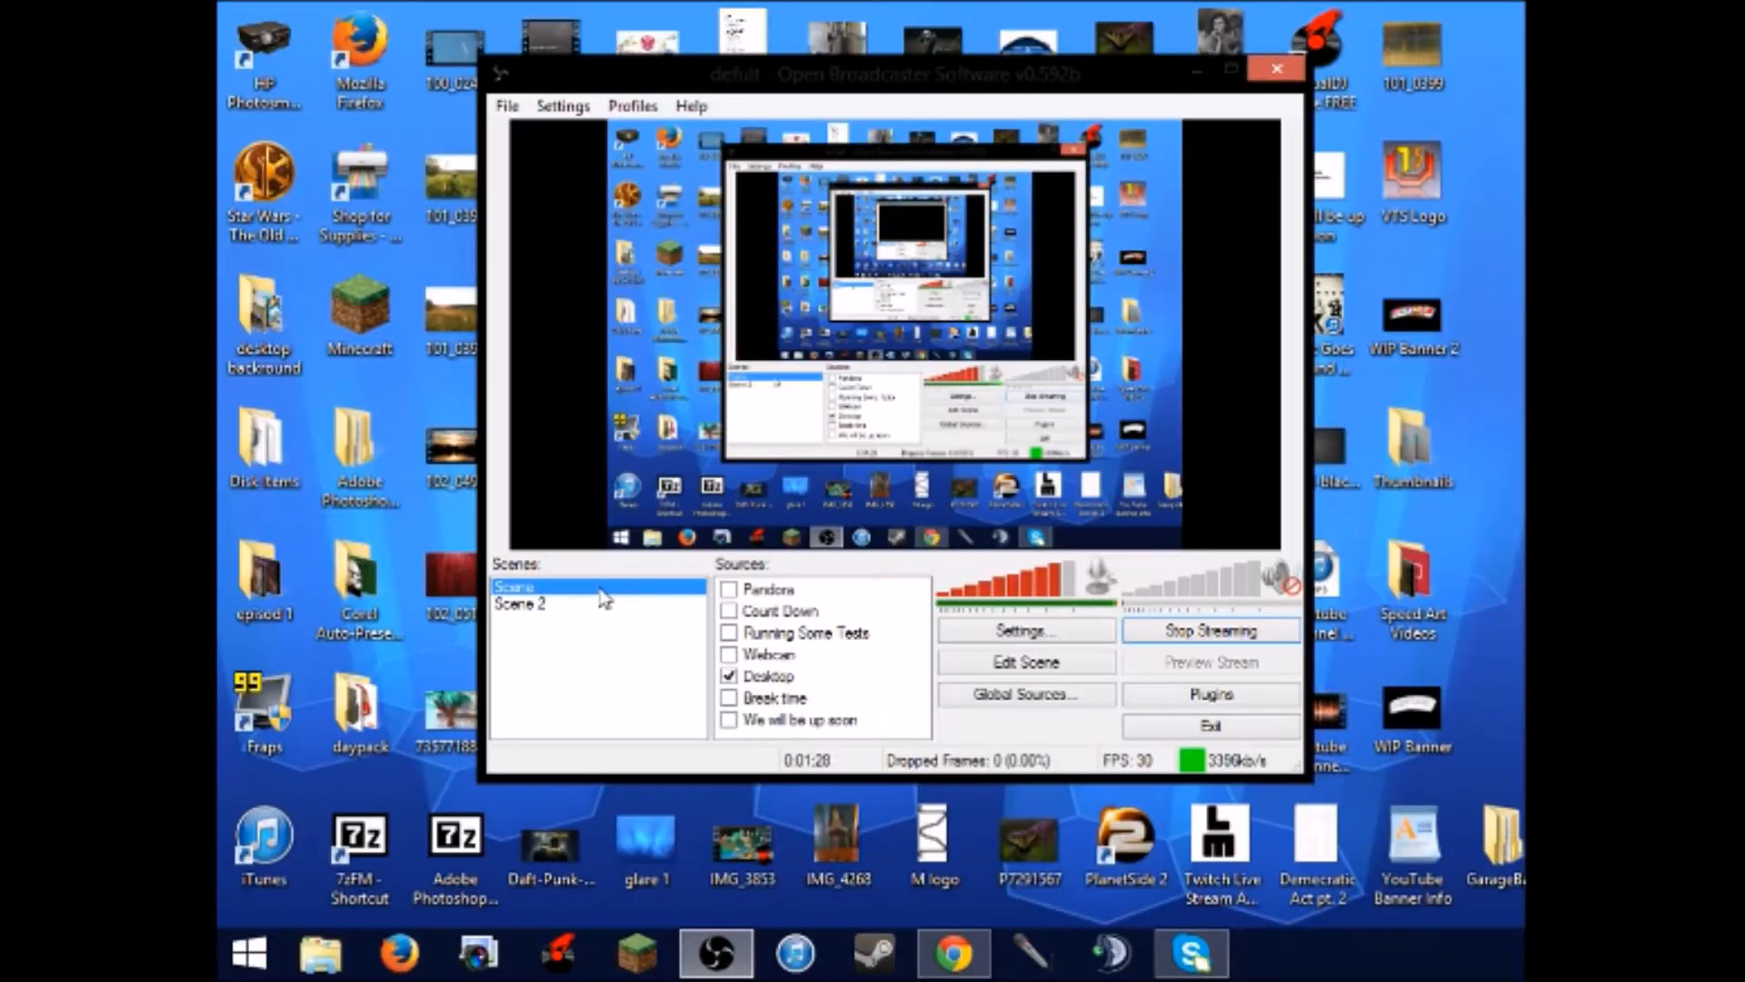
{"action": "left_click", "coordinate": [774, 676]}
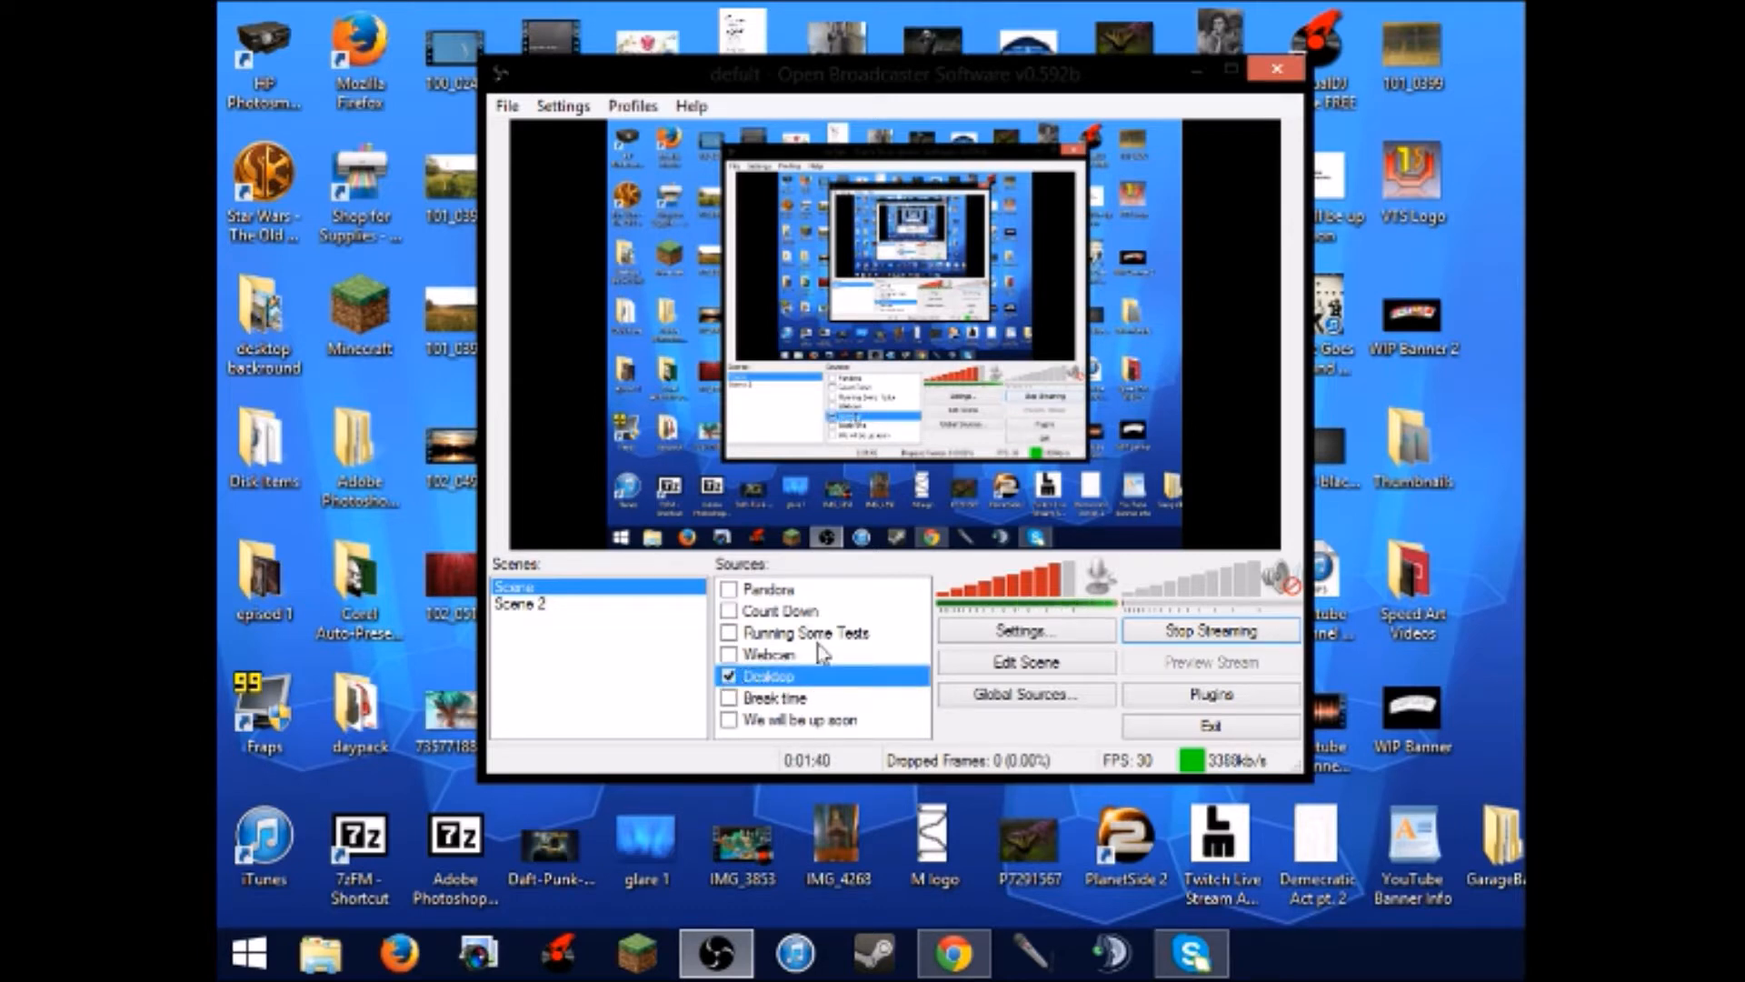
{"action": "left_click_drag", "start_coordinate": [944, 81], "coordinate": [908, 85]}
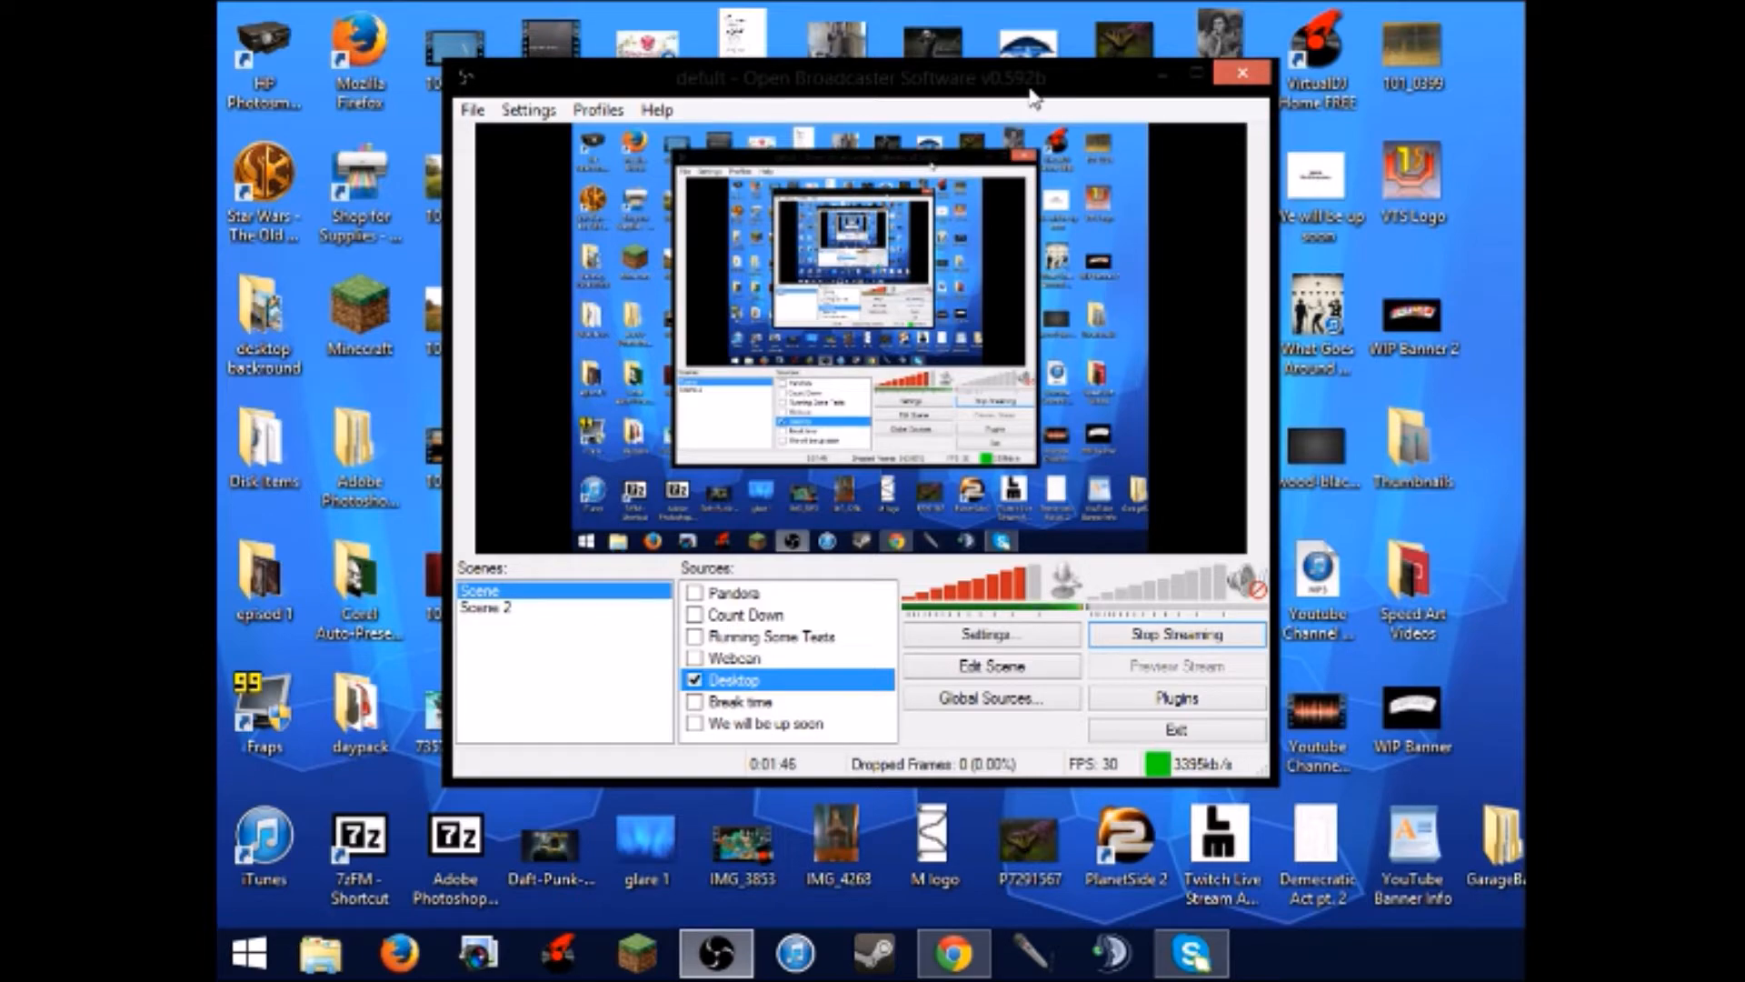
{"action": "left_click_drag", "start_coordinate": [941, 102], "coordinate": [927, 136]}
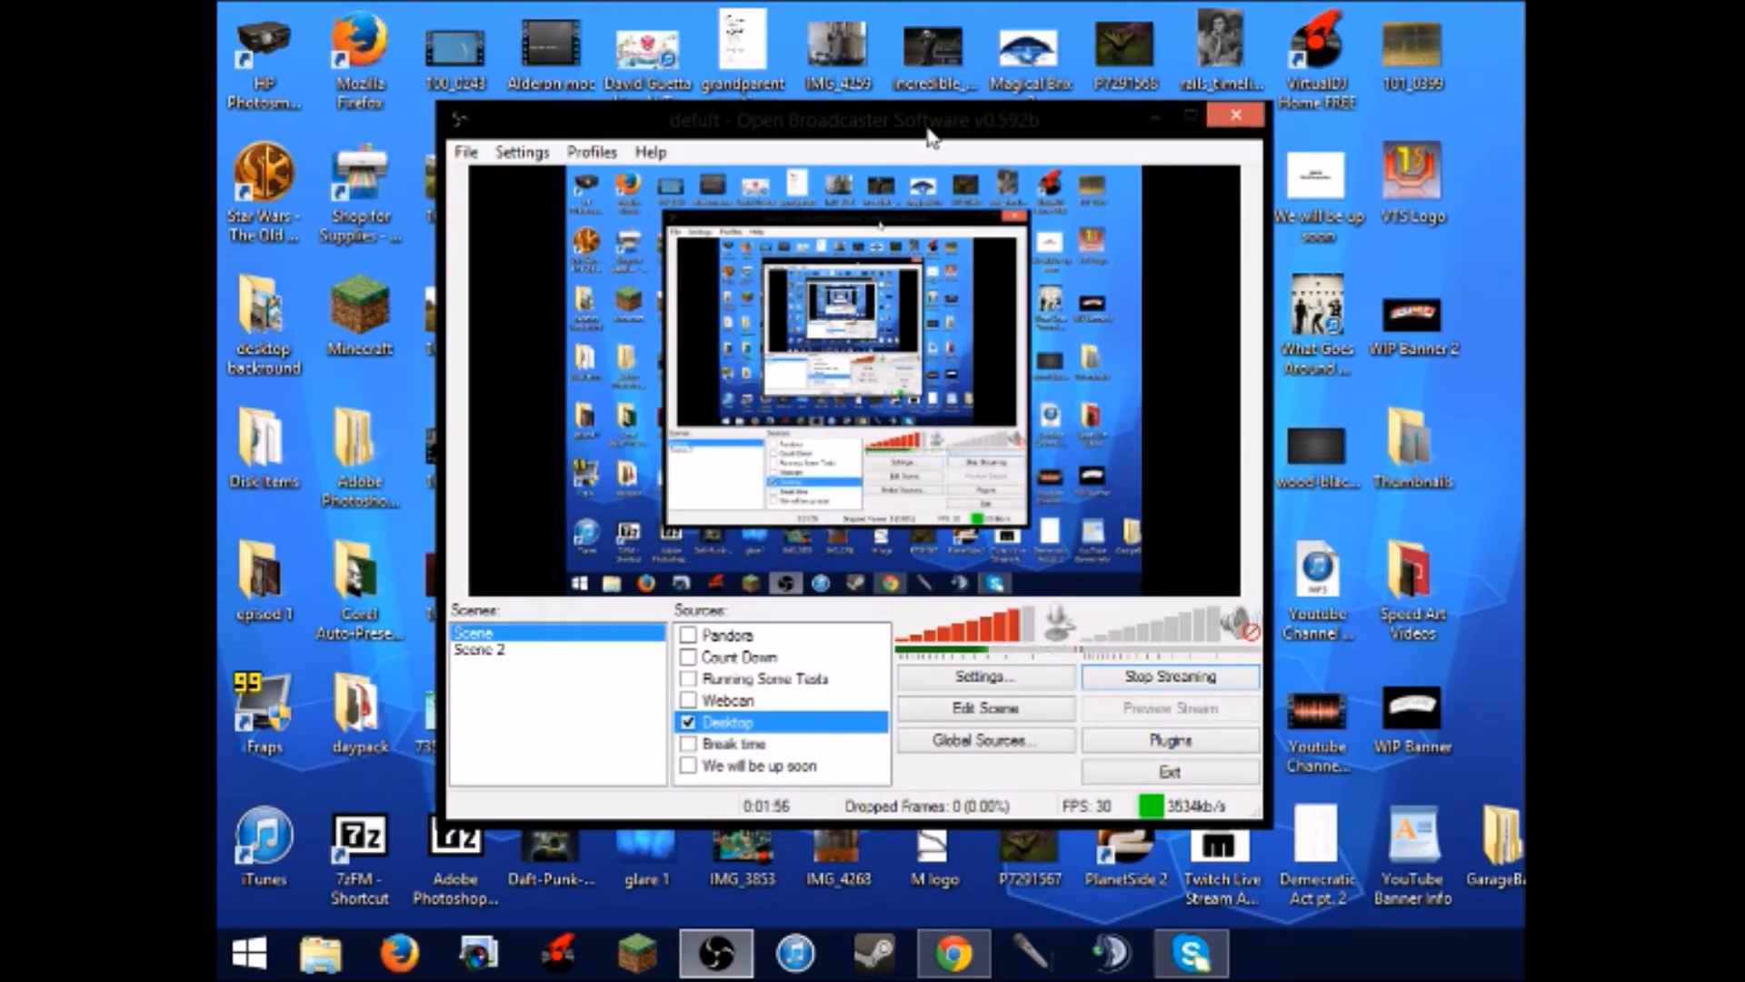
{"action": "left_click_drag", "start_coordinate": [932, 136], "coordinate": [0, 132]}
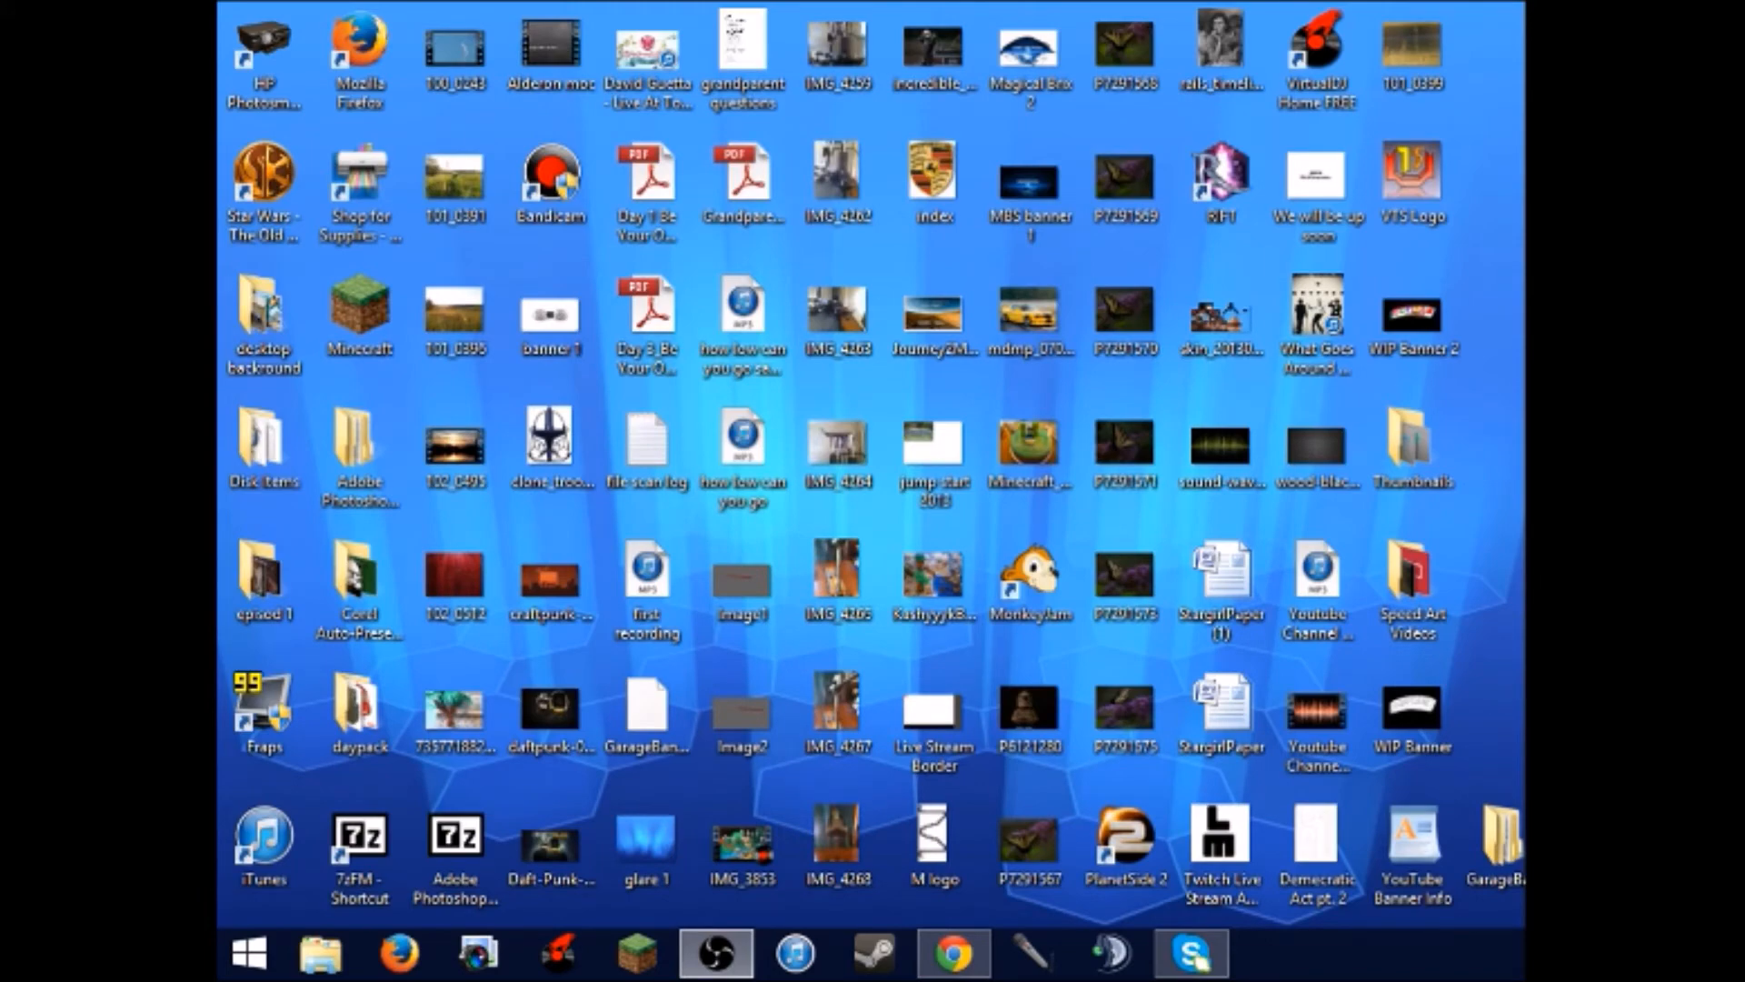
{"action": "left_click_drag", "start_coordinate": [0, 131], "coordinate": [951, 130]}
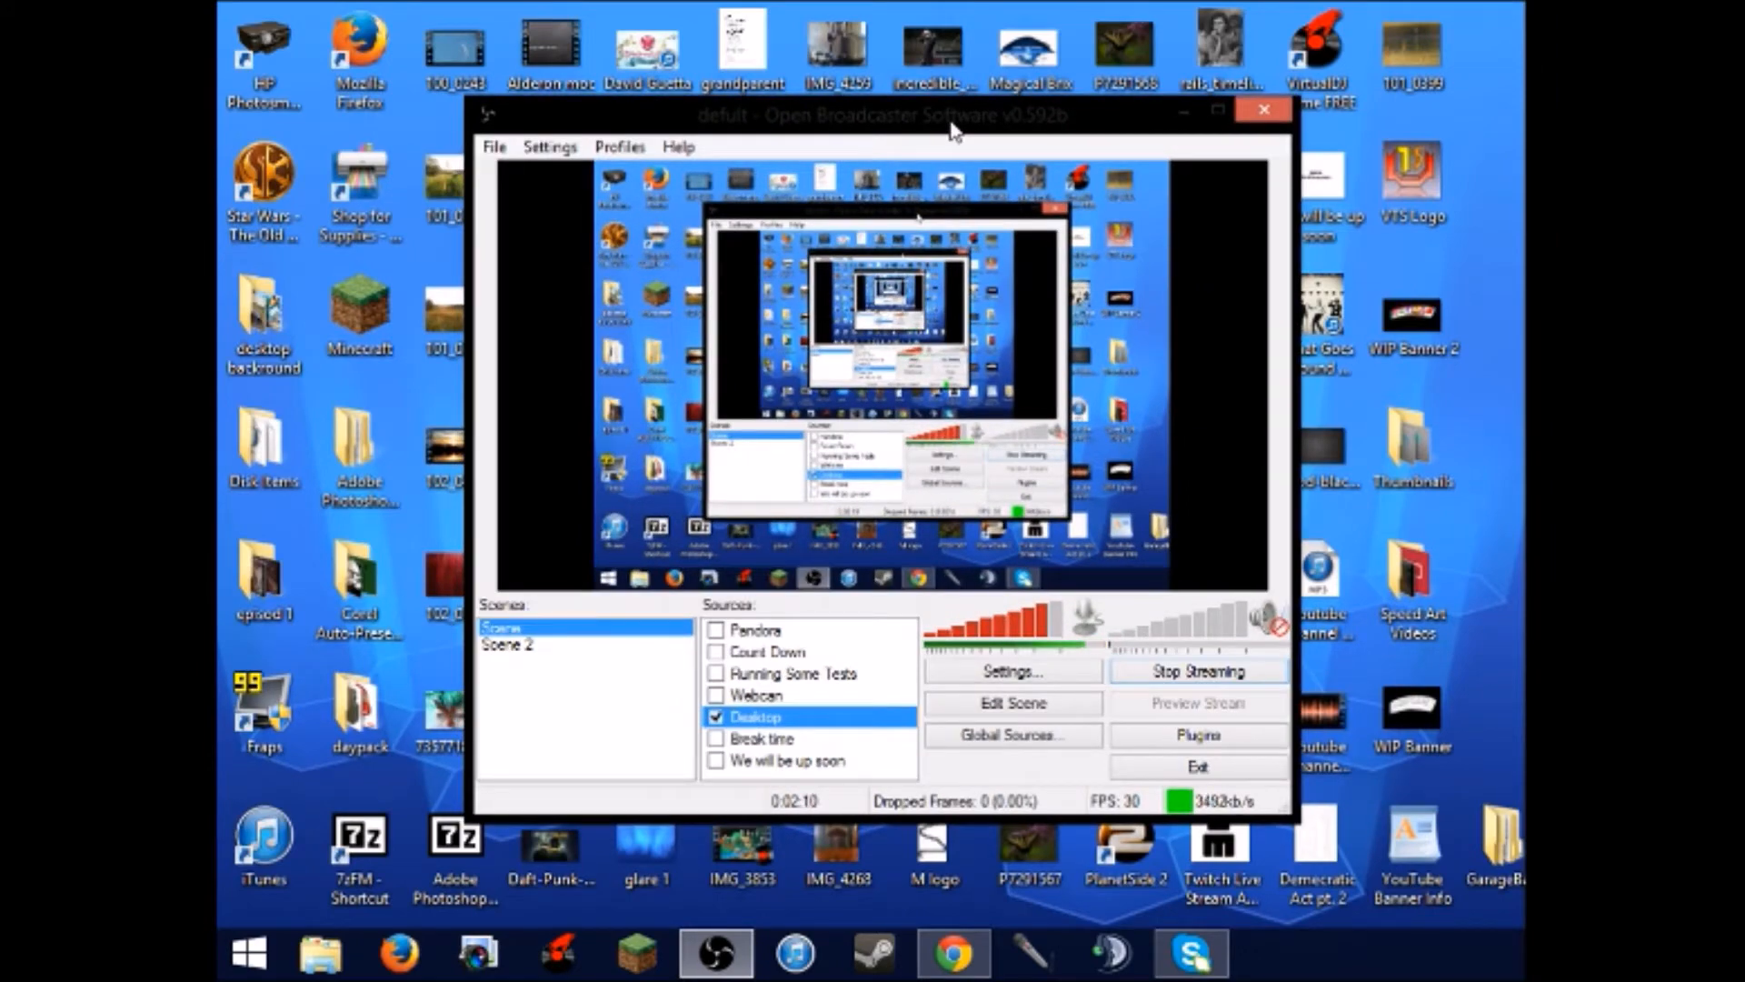
{"action": "left_click_drag", "start_coordinate": [952, 130], "coordinate": [843, 146]}
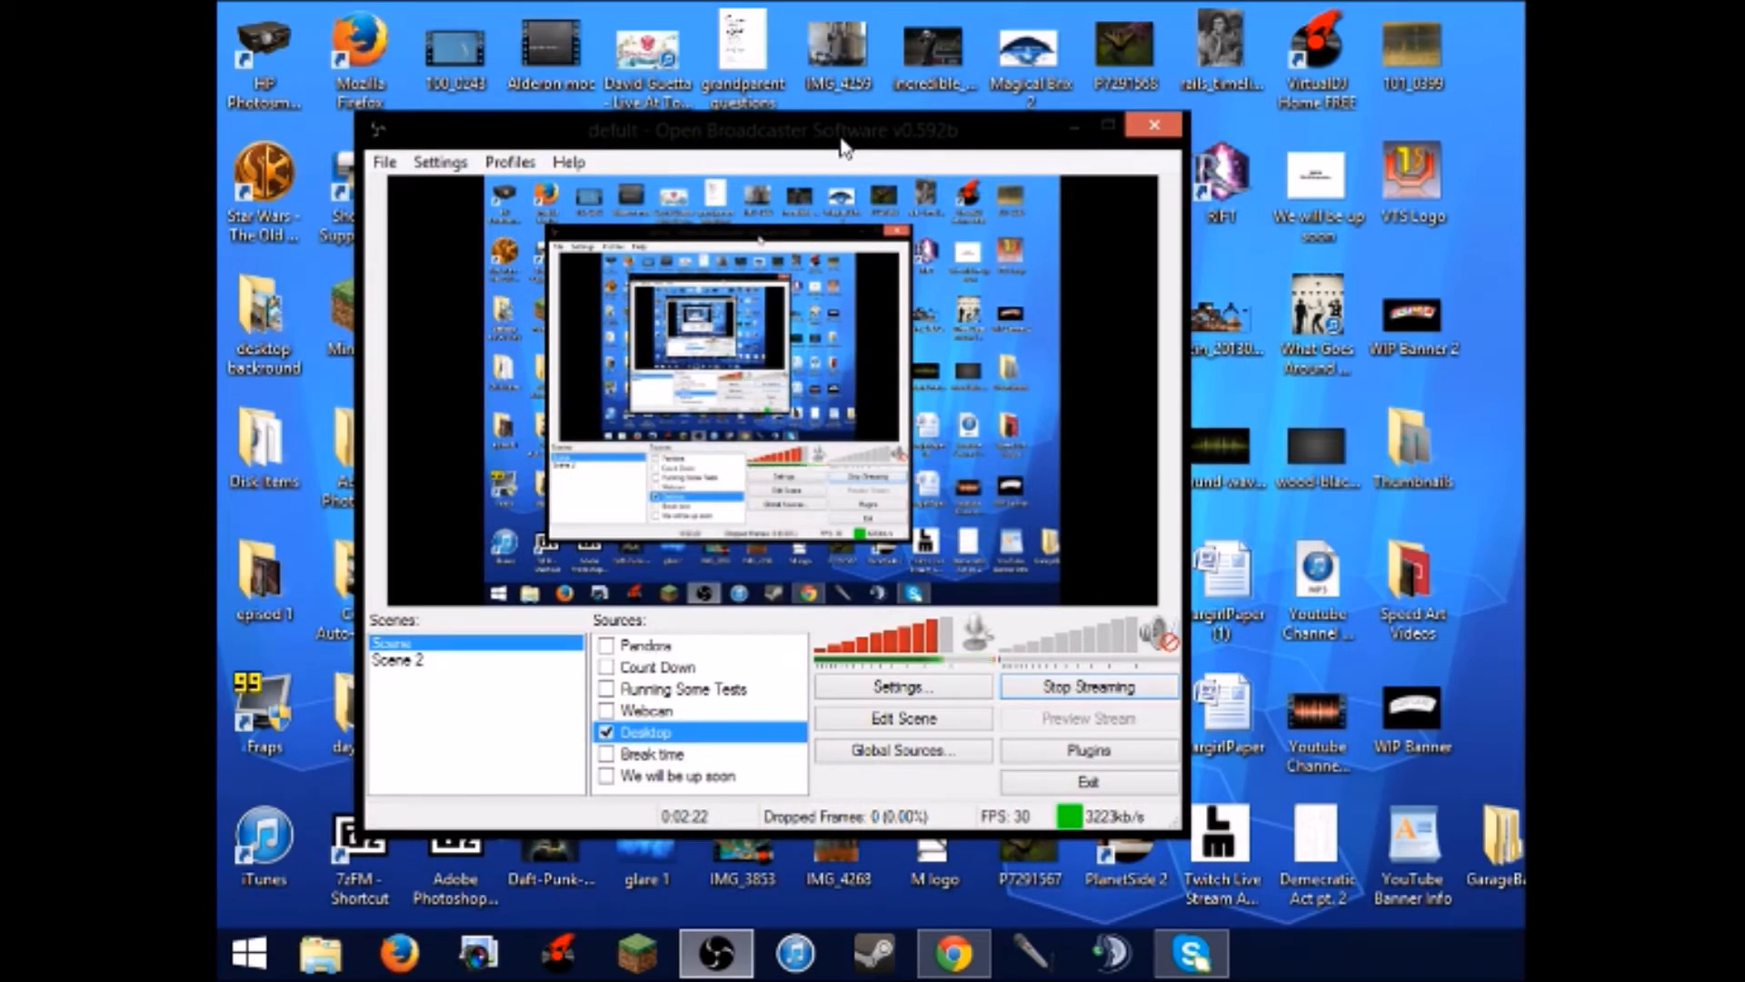
{"action": "mouse_move", "coordinate": [859, 151]}
{"action": "left_mouse_down"}
{"action": "mouse_move", "coordinate": [1008, 136]}
{"action": "mouse_move", "coordinate": [974, 117]}
{"action": "mouse_move", "coordinate": [836, 127]}
{"action": "left_mouse_up"}
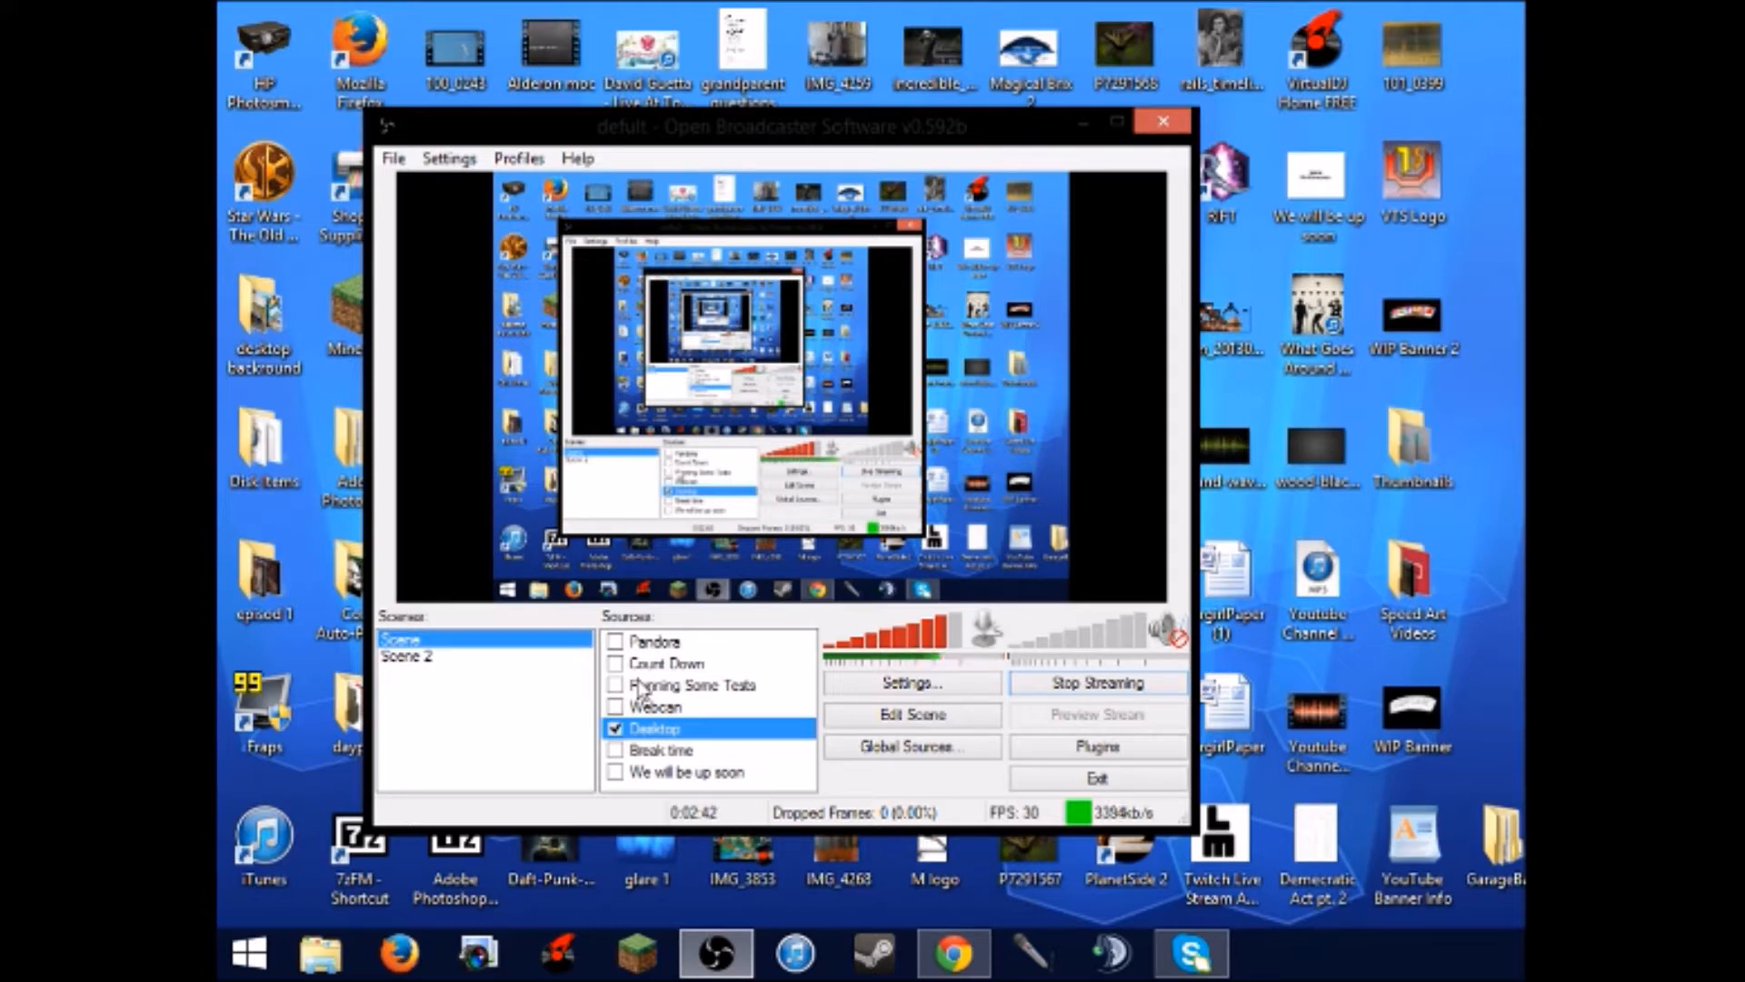
- Examine the Desktop source's monitor capture properties, including its monitor choice and sub-region position and size
{"action": "right_click", "coordinate": [647, 734]}
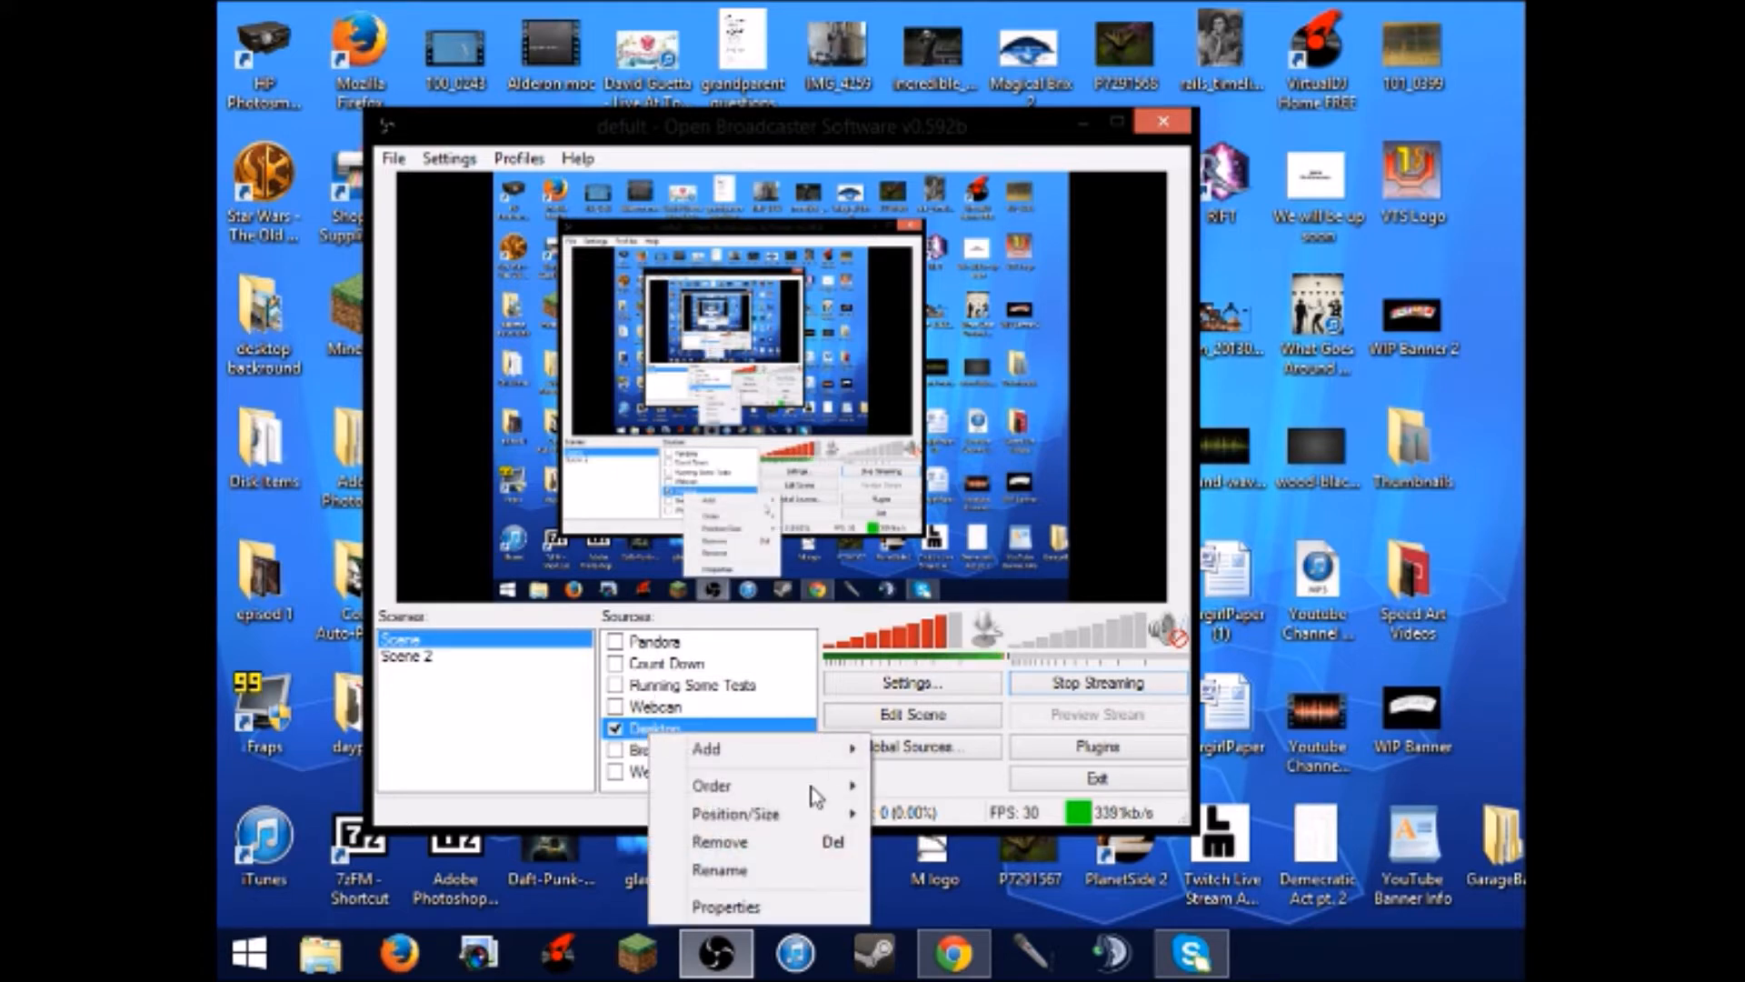
{"action": "left_click", "coordinate": [771, 904]}
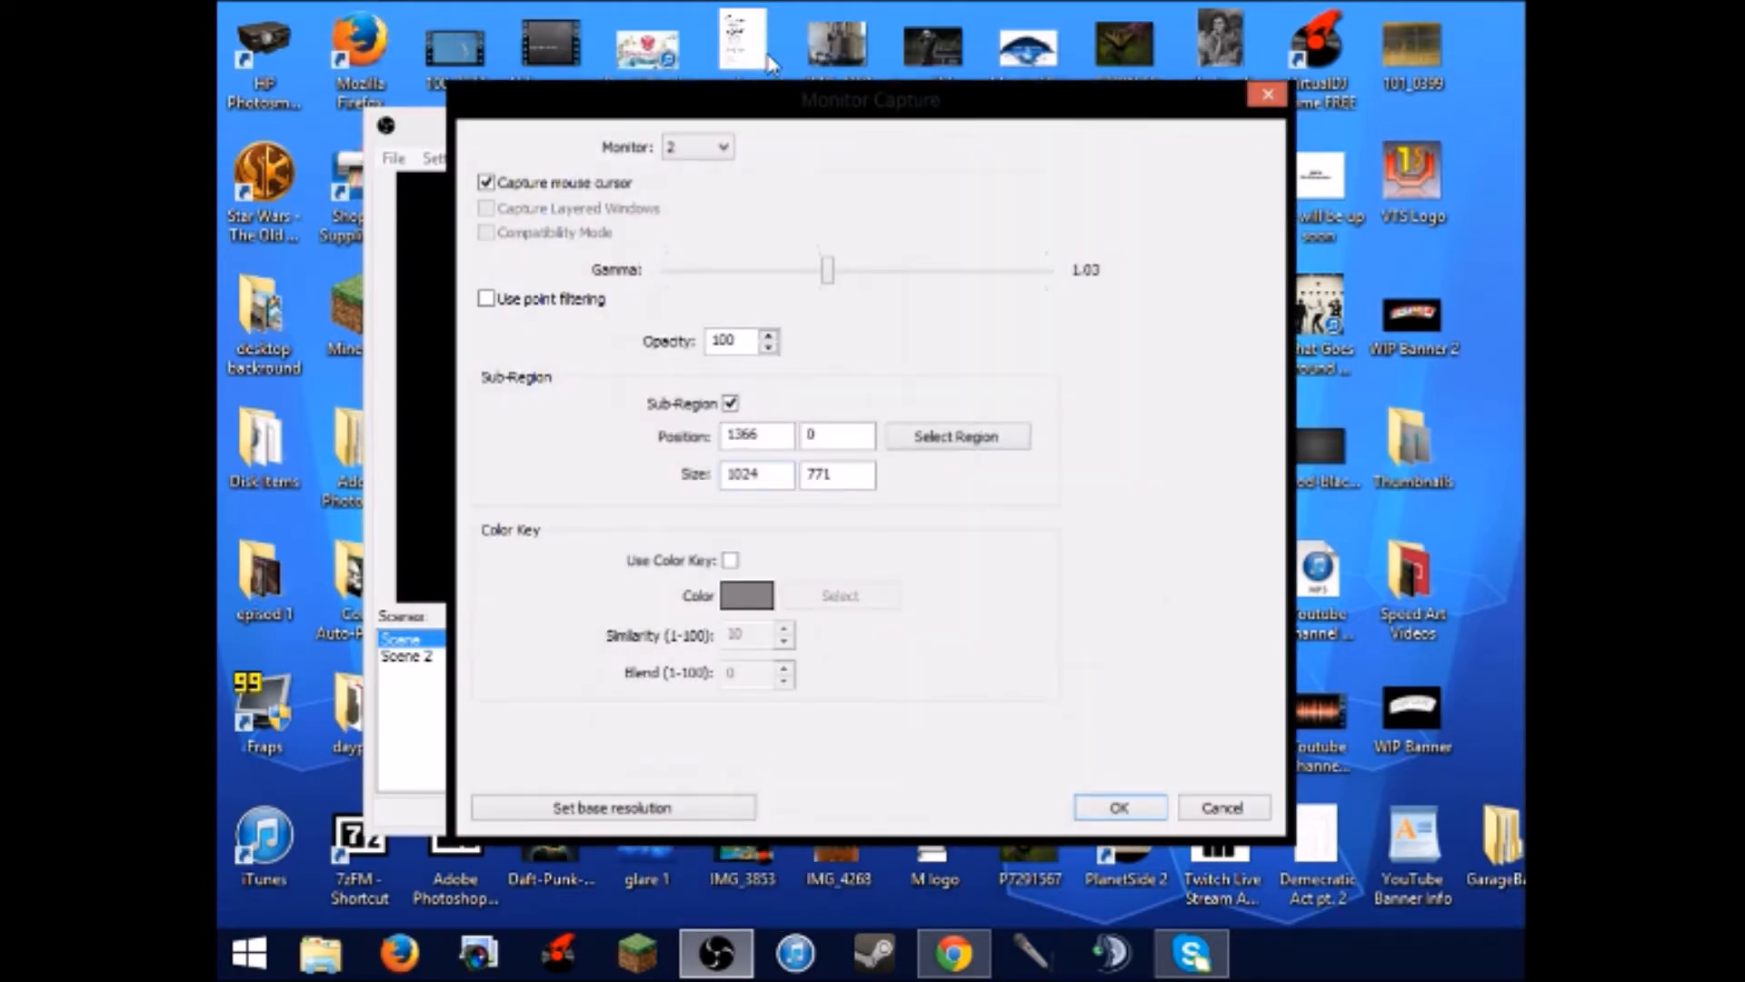
{"action": "left_click_drag", "start_coordinate": [834, 83], "coordinate": [865, 51]}
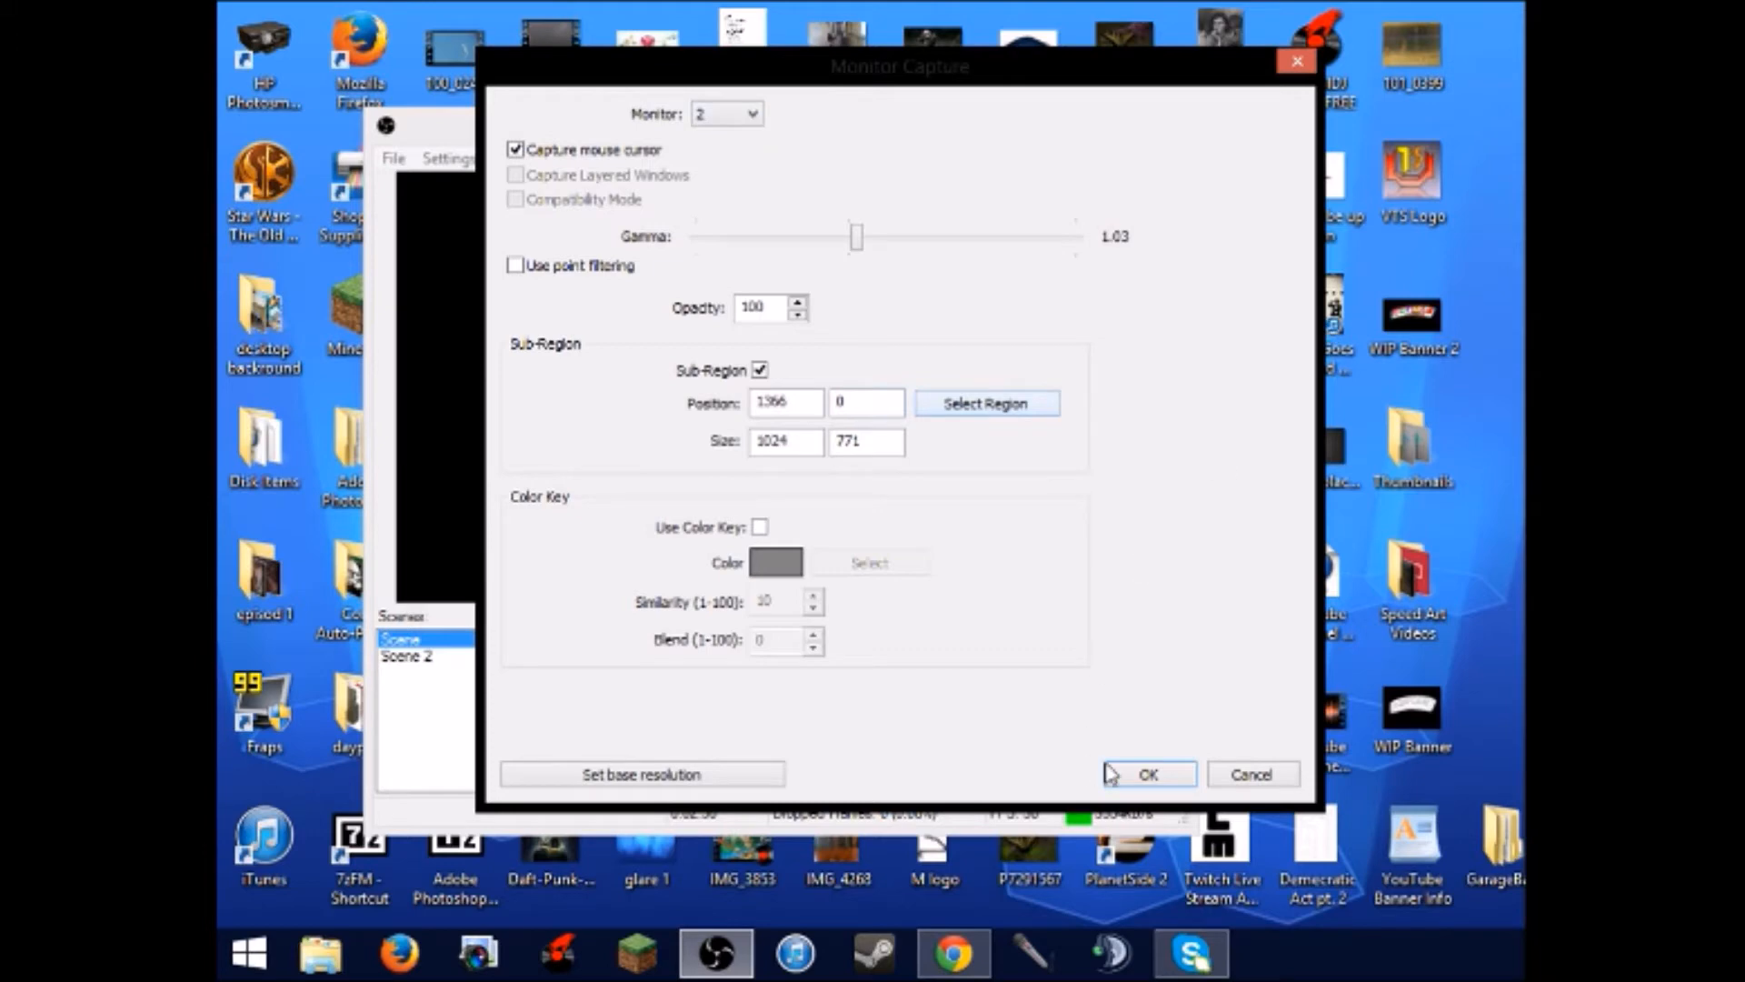
{"action": "left_click", "coordinate": [1132, 774]}
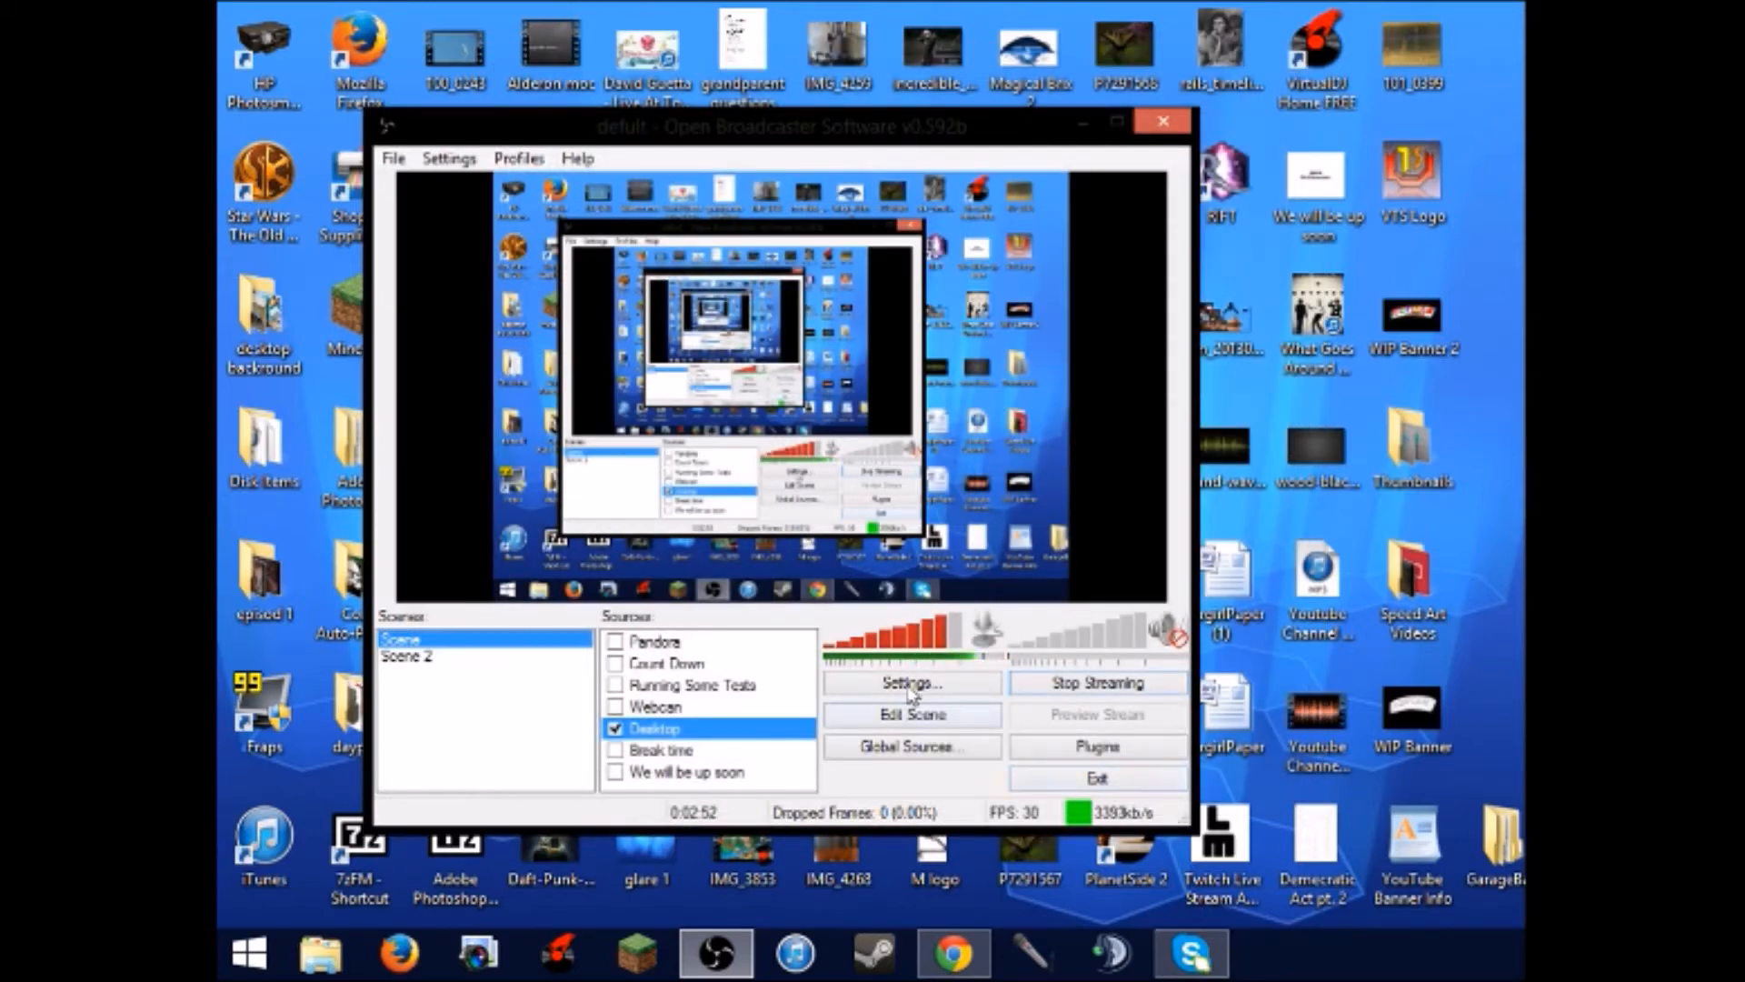
- Examine the video and audio encoding settings and close the settings dialog
{"action": "left_click", "coordinate": [909, 691]}
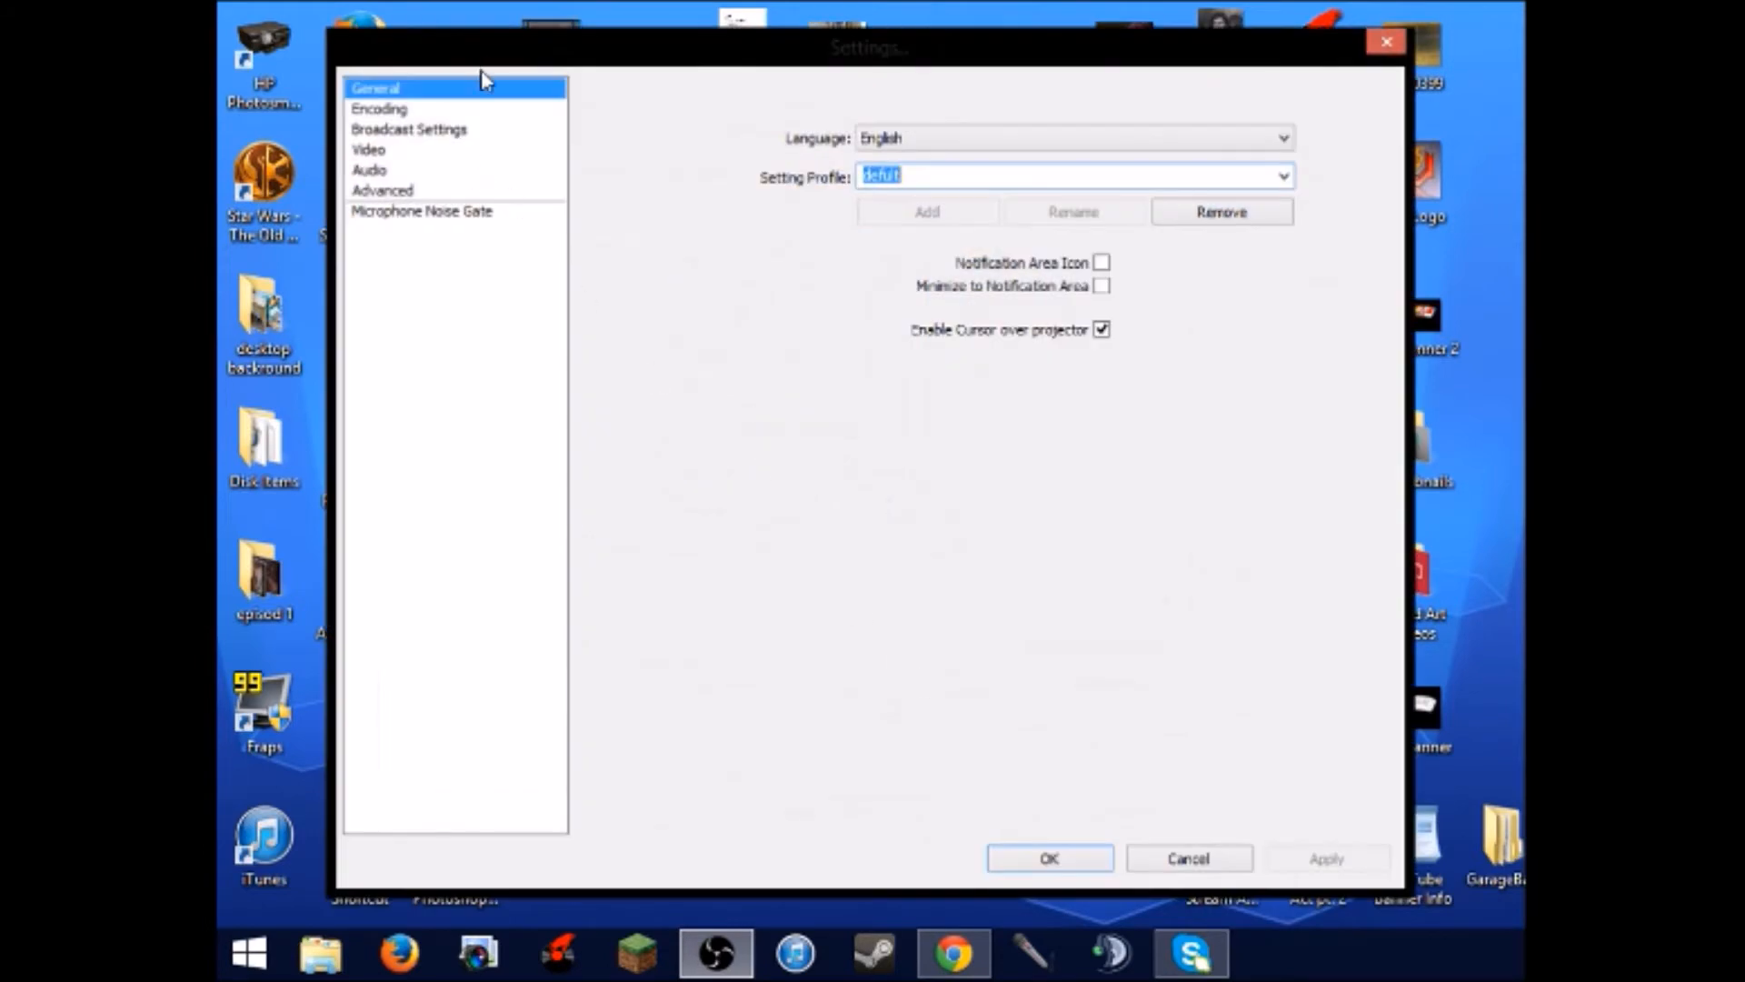
{"action": "left_click", "coordinate": [438, 108]}
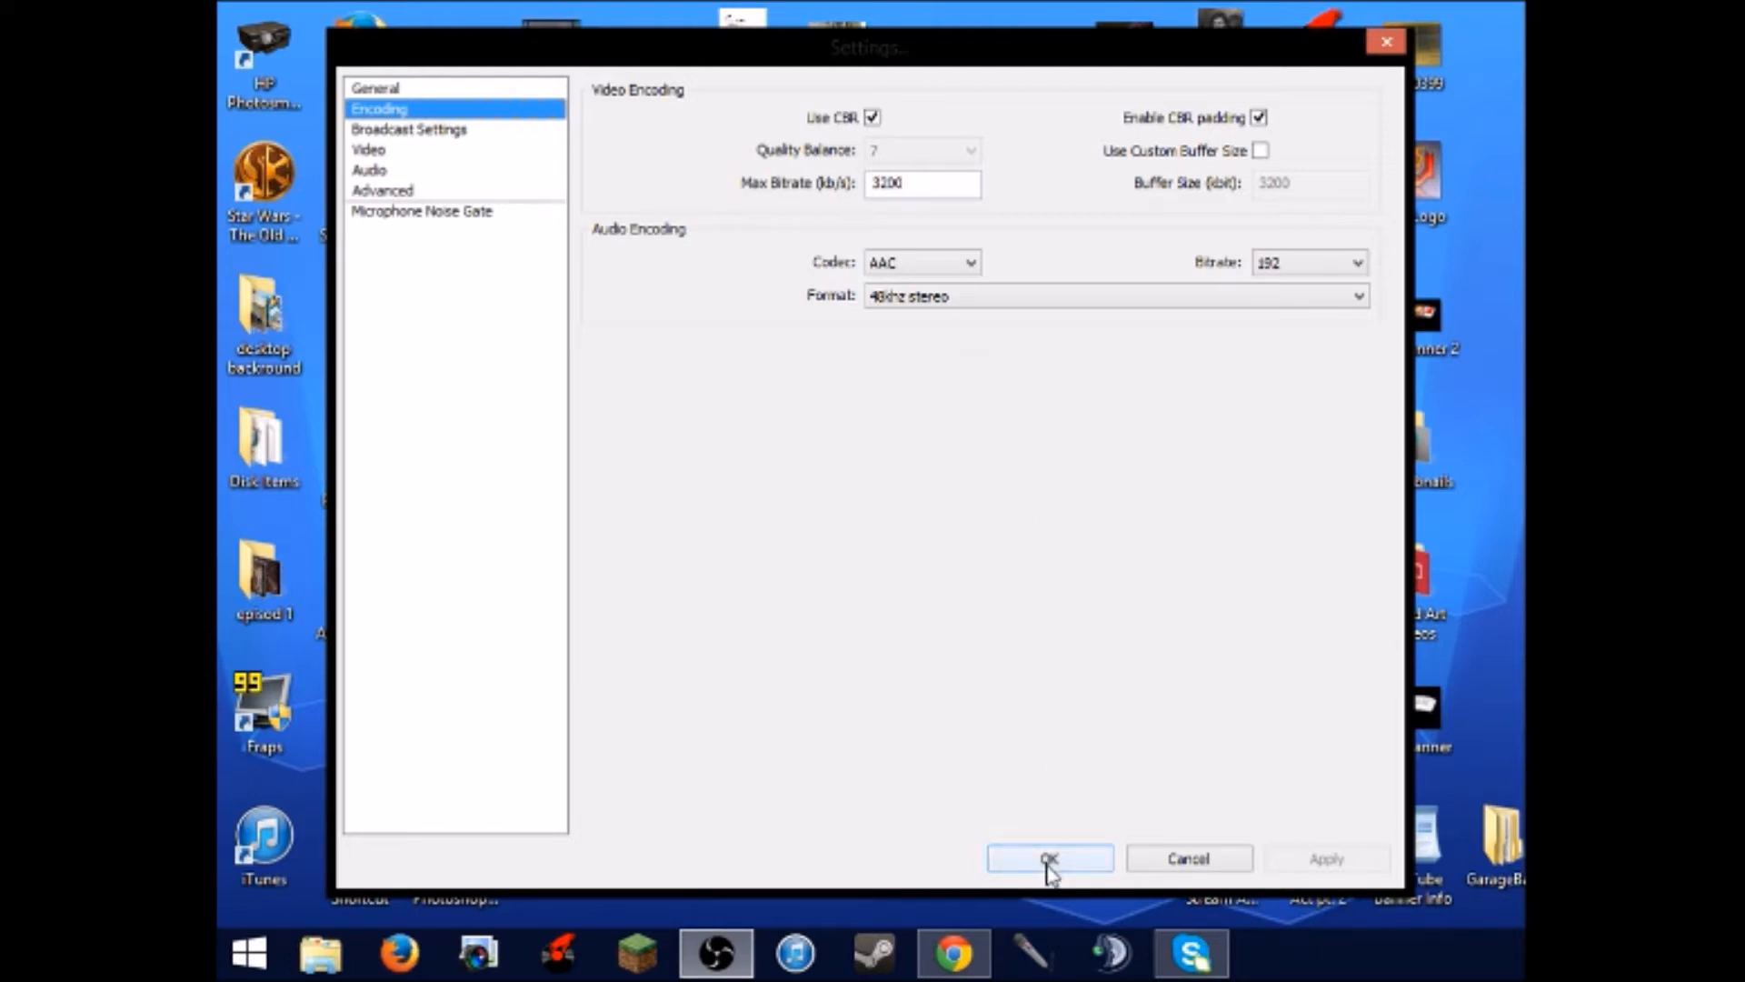
{"action": "mouse_move", "coordinate": [993, 50]}
{"action": "left_mouse_down"}
{"action": "mouse_move", "coordinate": [1007, 55]}
{"action": "mouse_move", "coordinate": [991, 53]}
{"action": "left_mouse_up"}
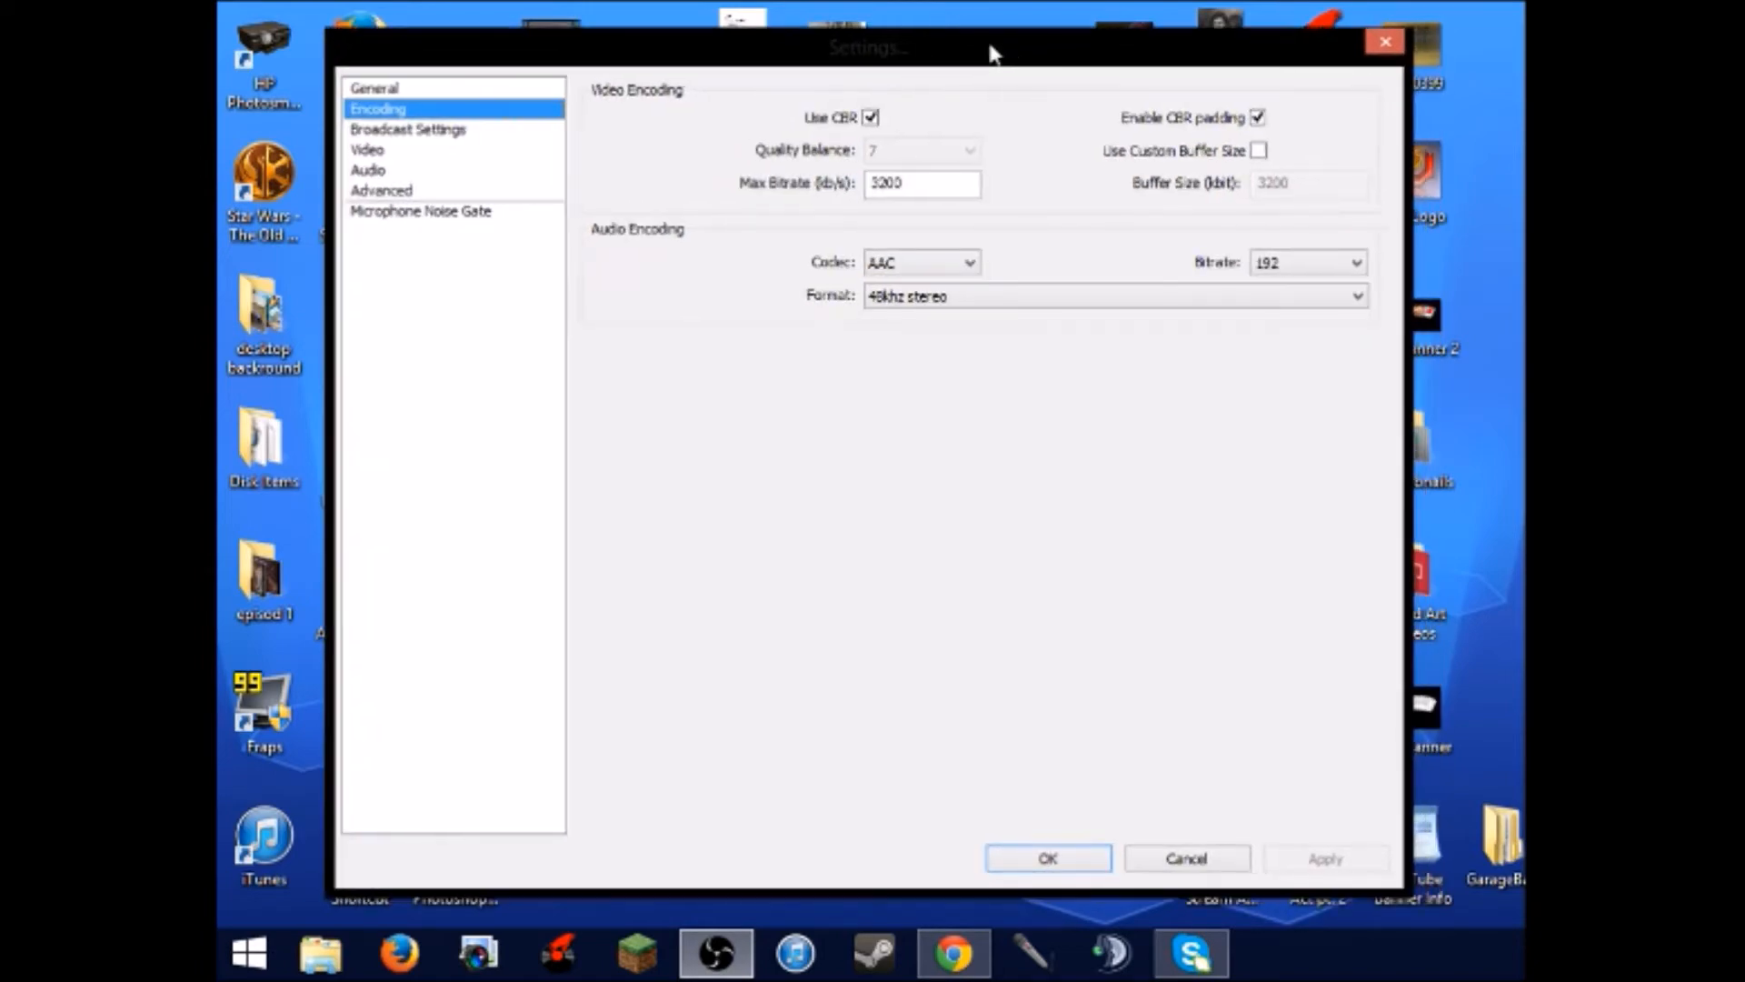
{"action": "left_click", "coordinate": [1050, 857]}
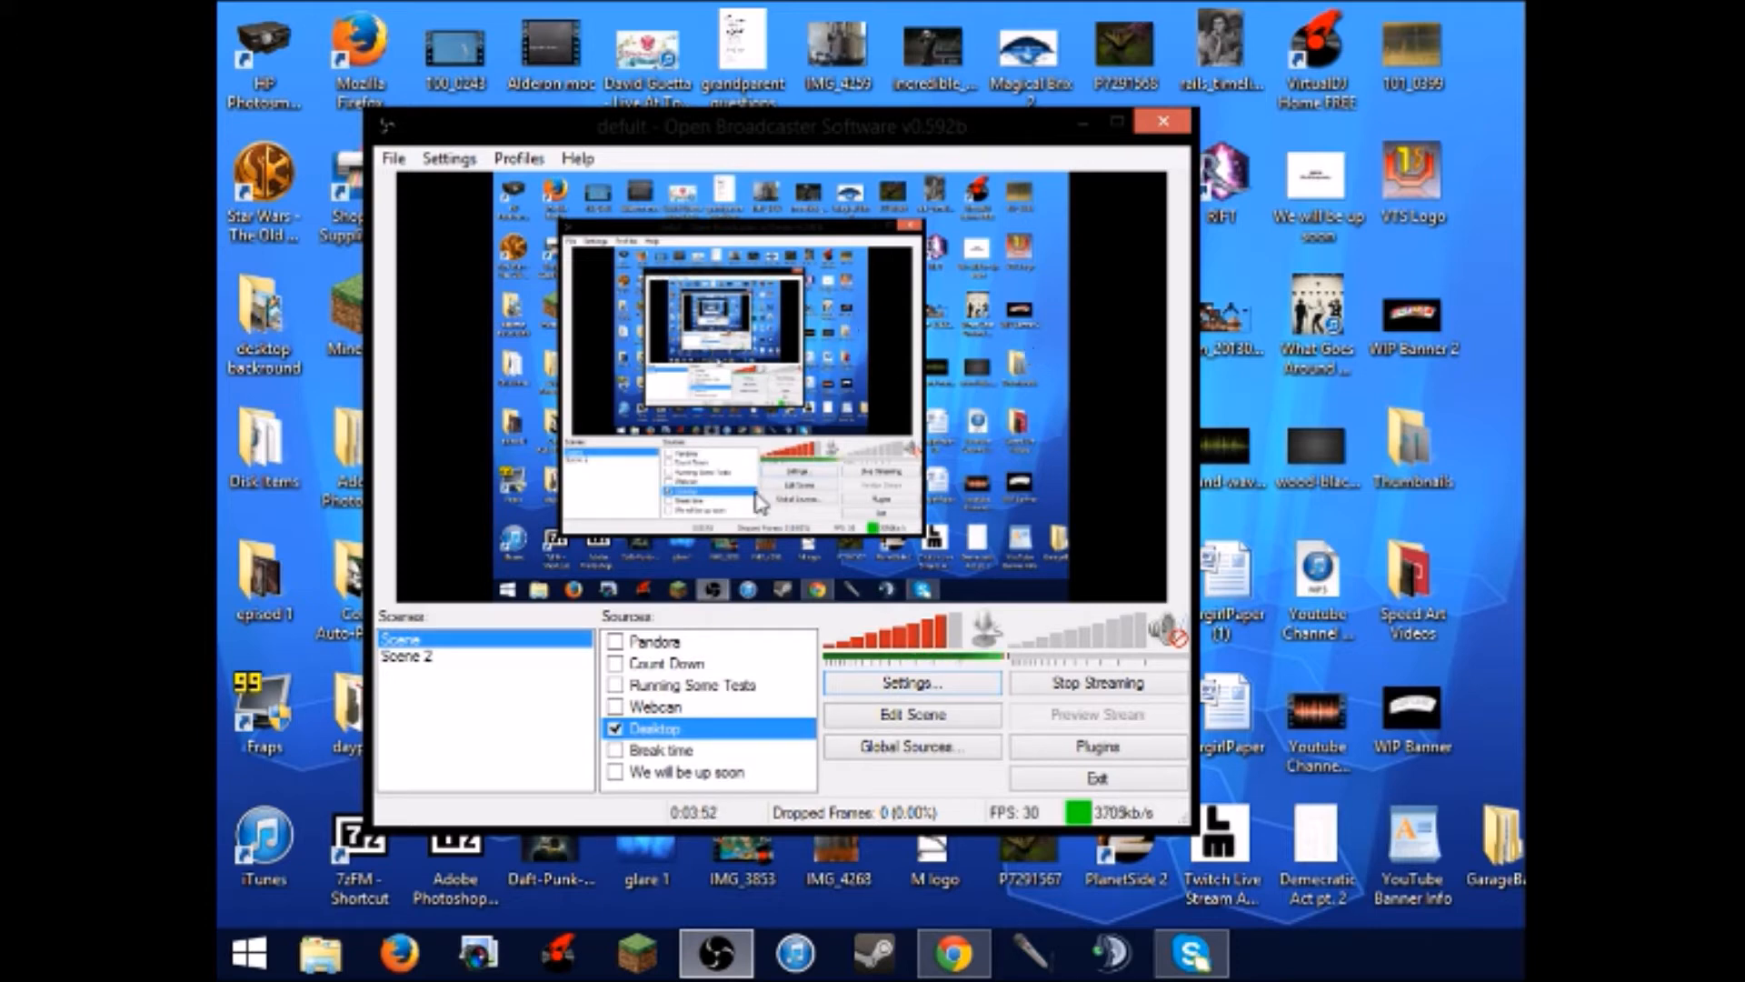
- Unmute the desktop audio briefly and mute it again
{"action": "left_click_drag", "start_coordinate": [919, 119], "coordinate": [963, 104]}
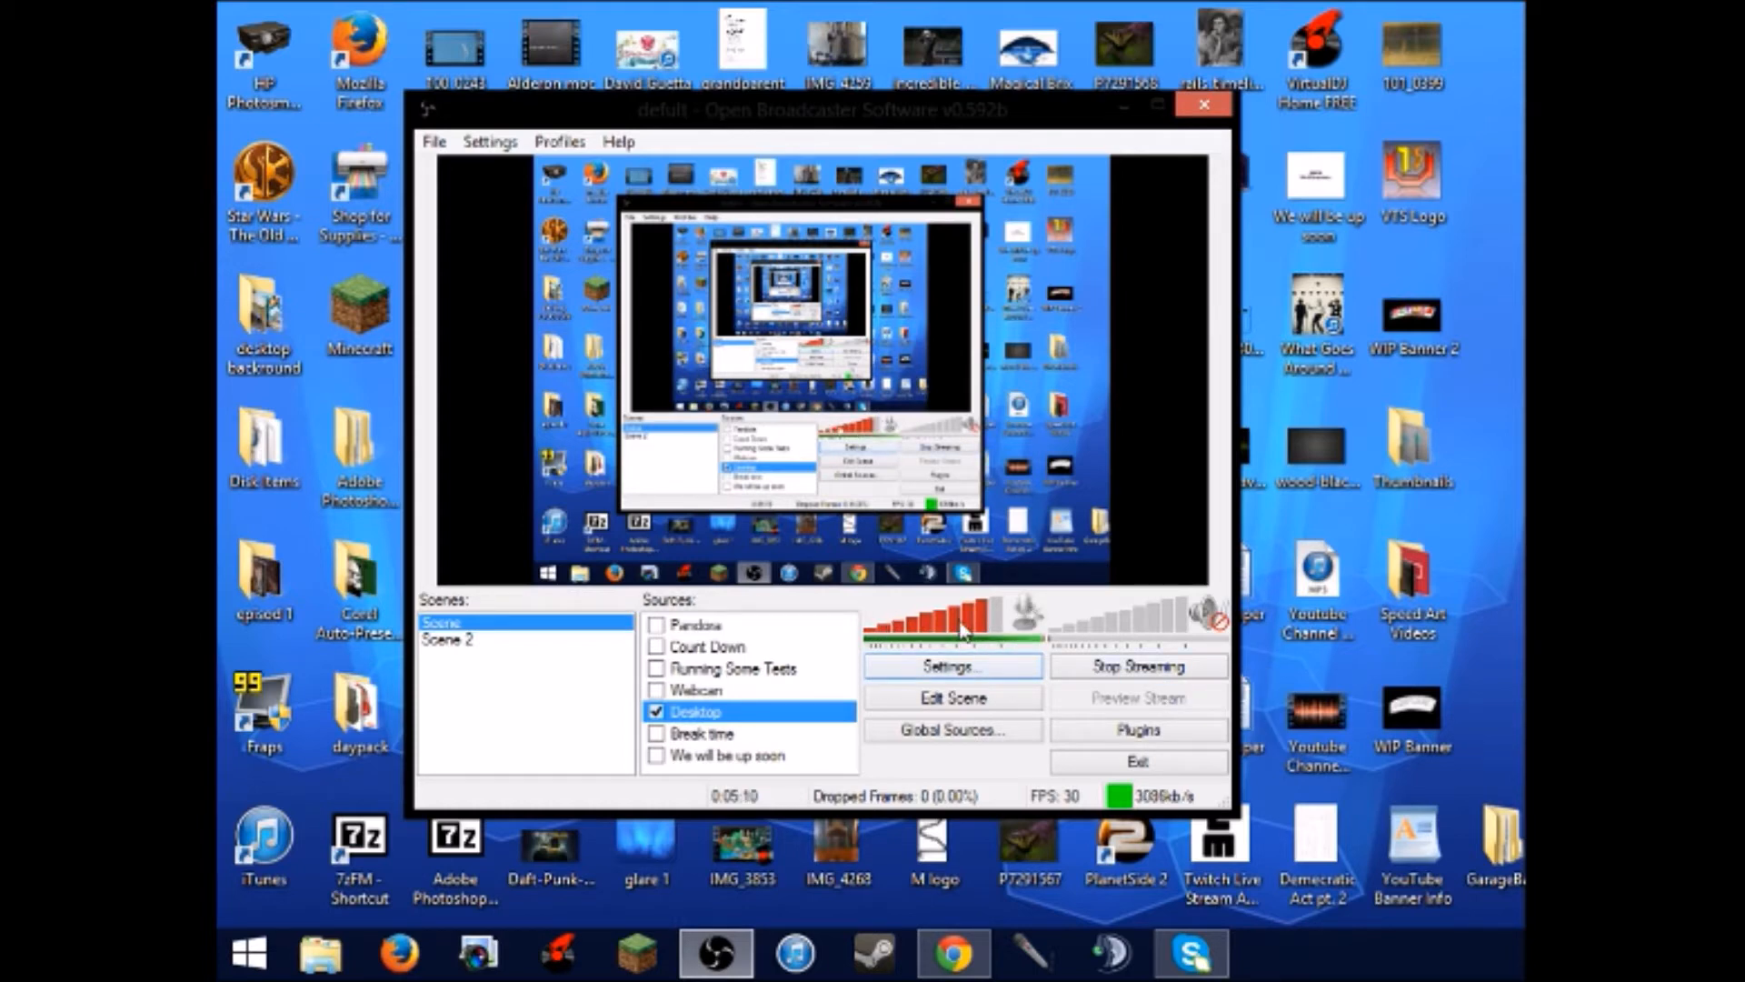
{"action": "mouse_move", "coordinate": [1023, 639]}
{"action": "left_mouse_down"}
{"action": "mouse_move", "coordinate": [971, 627]}
{"action": "mouse_move", "coordinate": [993, 632]}
{"action": "left_mouse_up"}
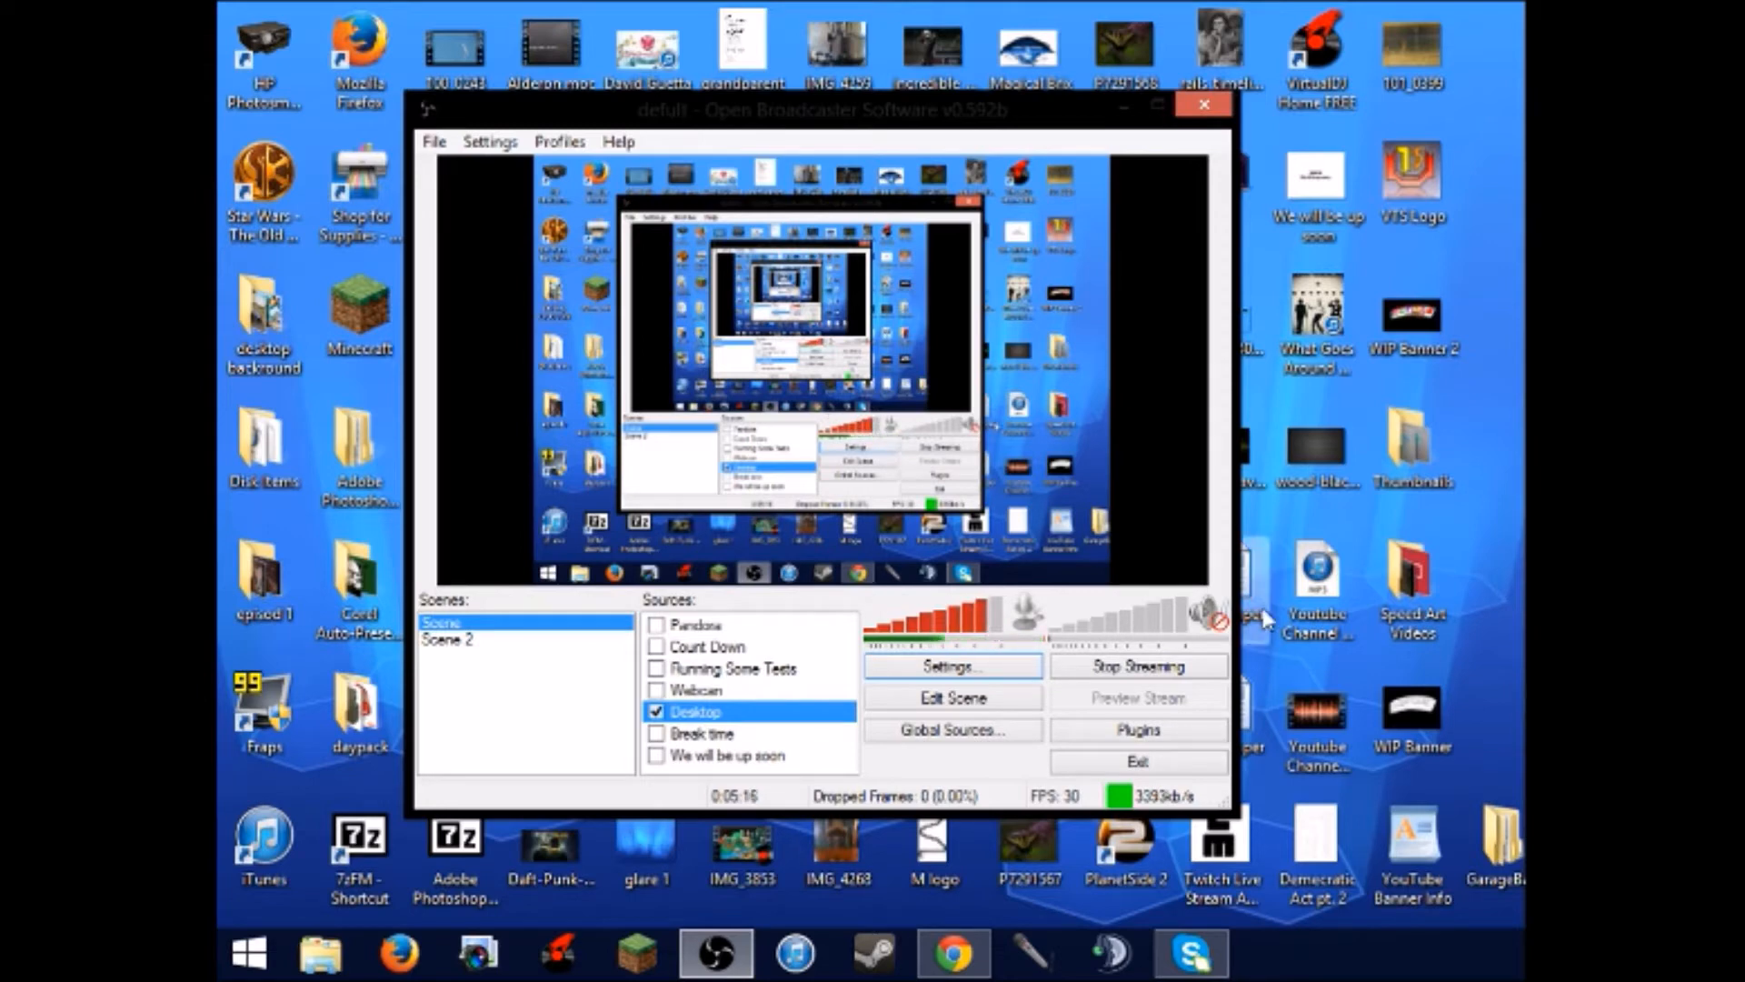
{"action": "left_click", "coordinate": [1216, 621]}
{"action": "mouse_move", "coordinate": [1198, 626]}
{"action": "left_mouse_down"}
{"action": "mouse_move", "coordinate": [1164, 627]}
{"action": "mouse_move", "coordinate": [1201, 627]}
{"action": "left_mouse_up"}
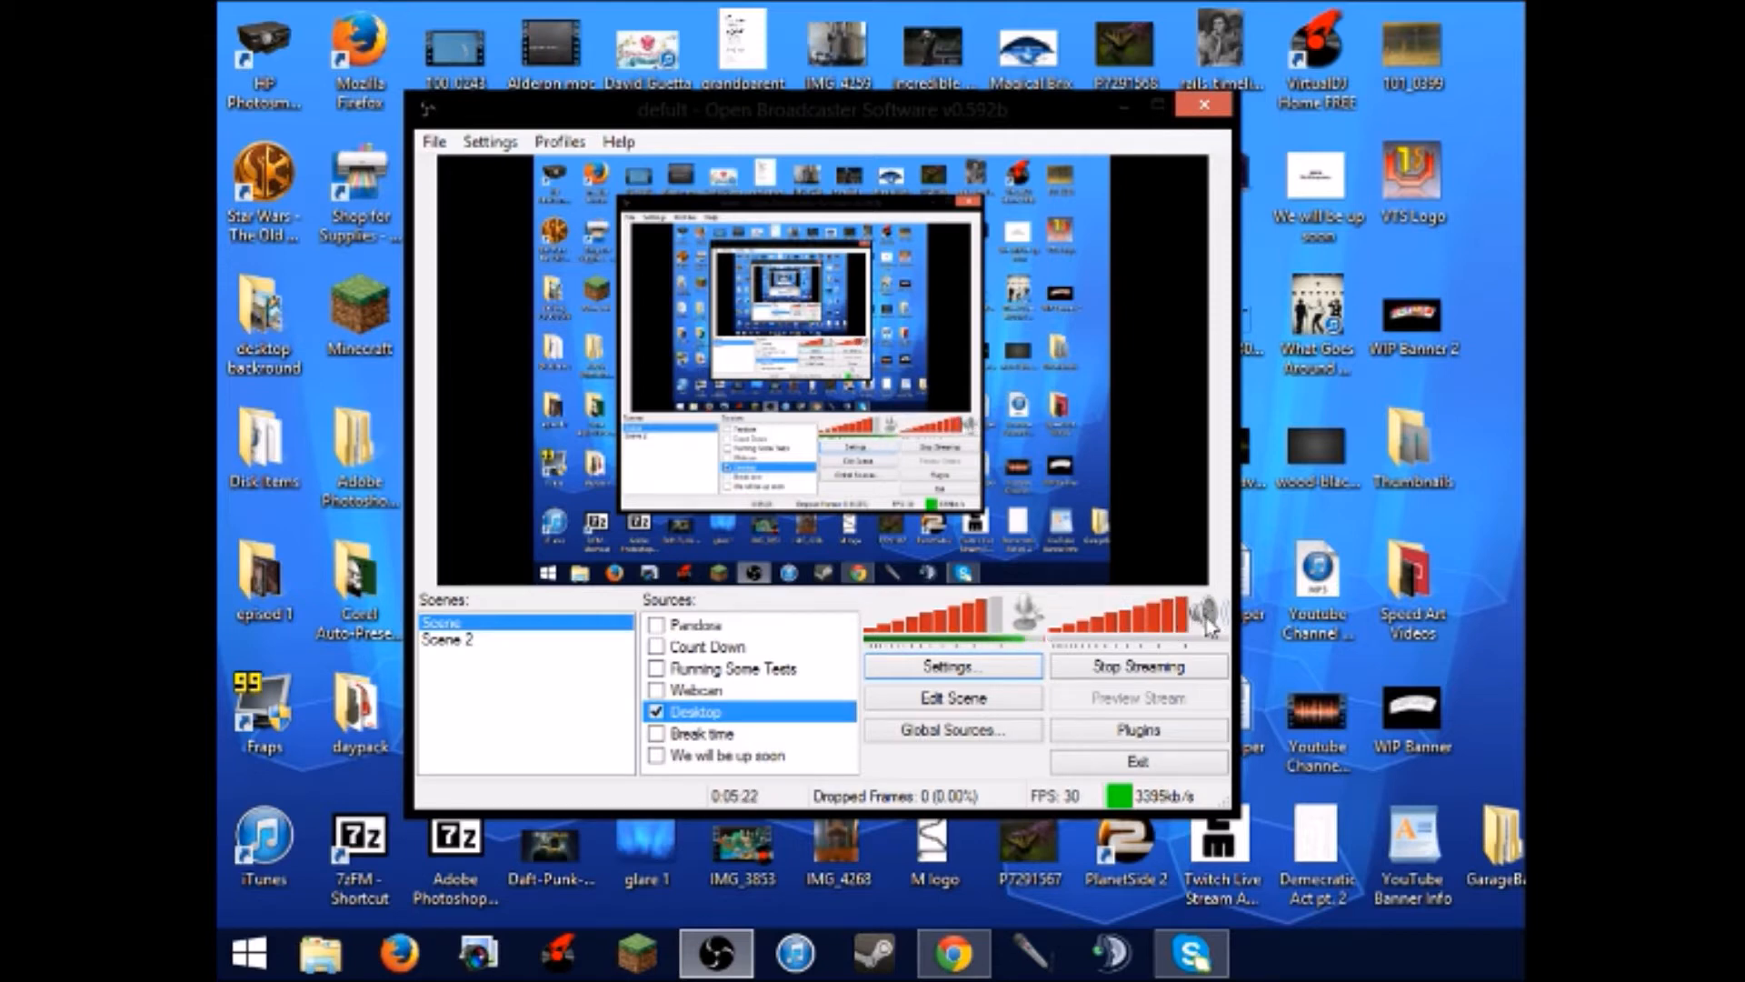
{"action": "left_click", "coordinate": [1211, 617]}
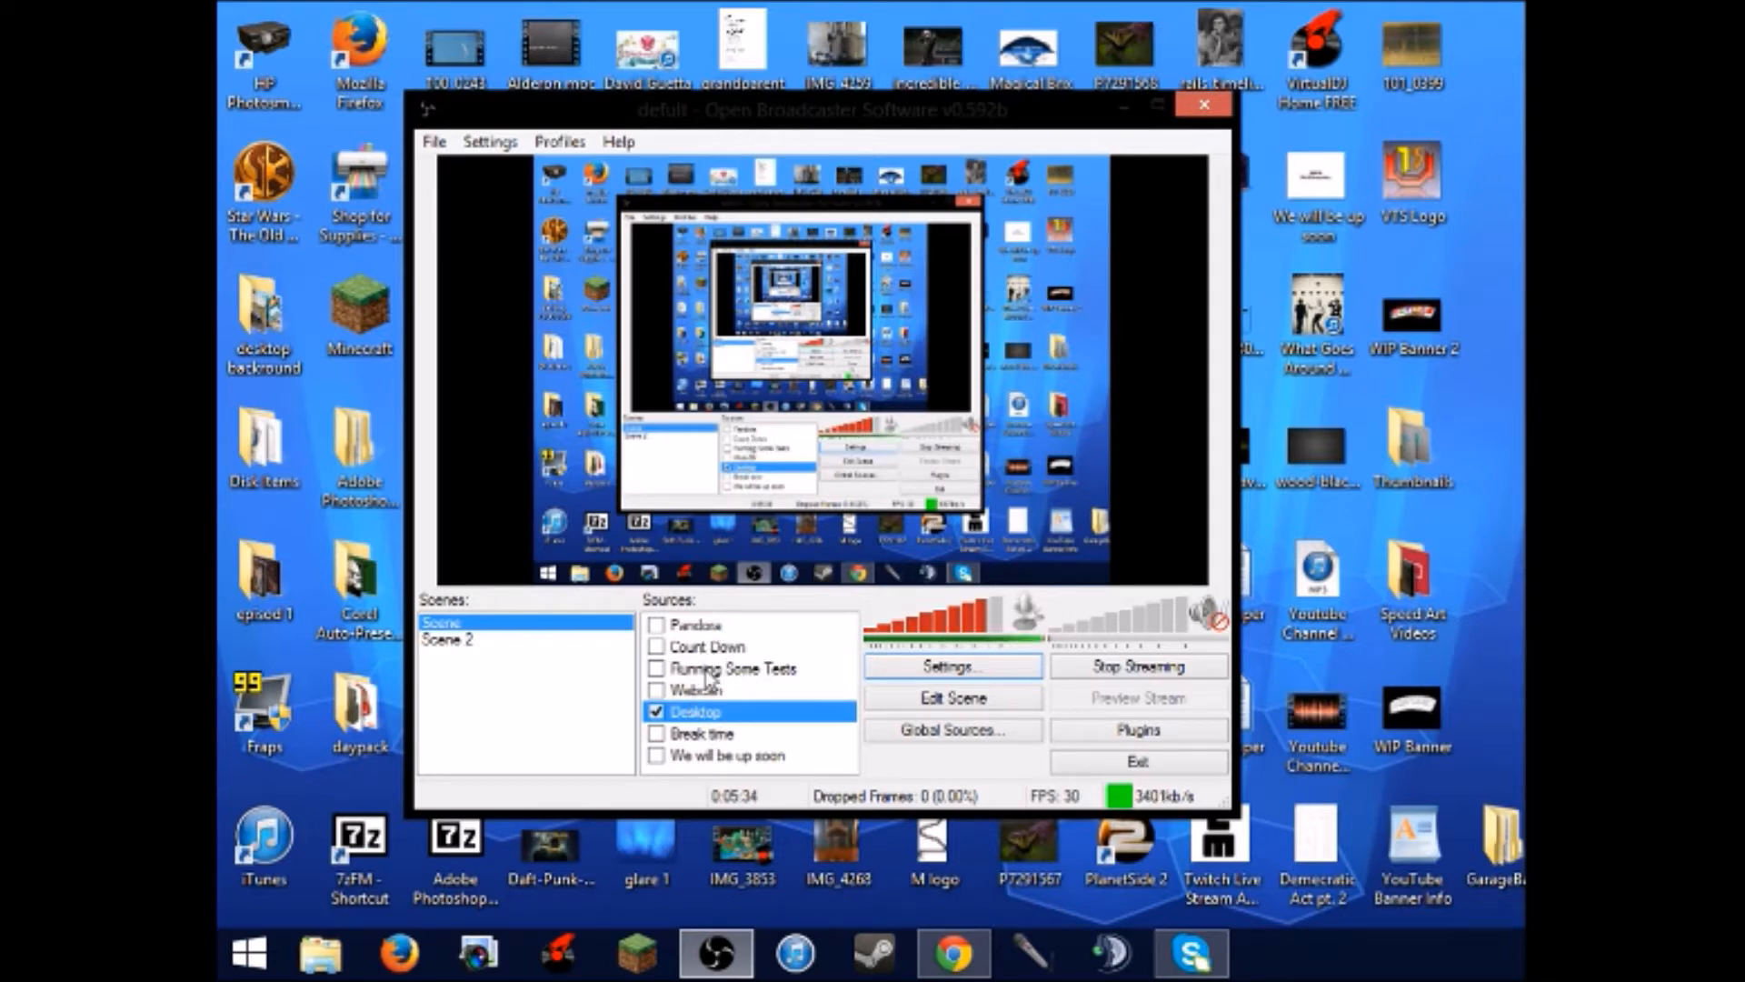
- Show the Break time and We will be up soon sources alongside Desktop, and hide both again
{"action": "left_click", "coordinate": [727, 736]}
{"action": "left_click", "coordinate": [658, 736]}
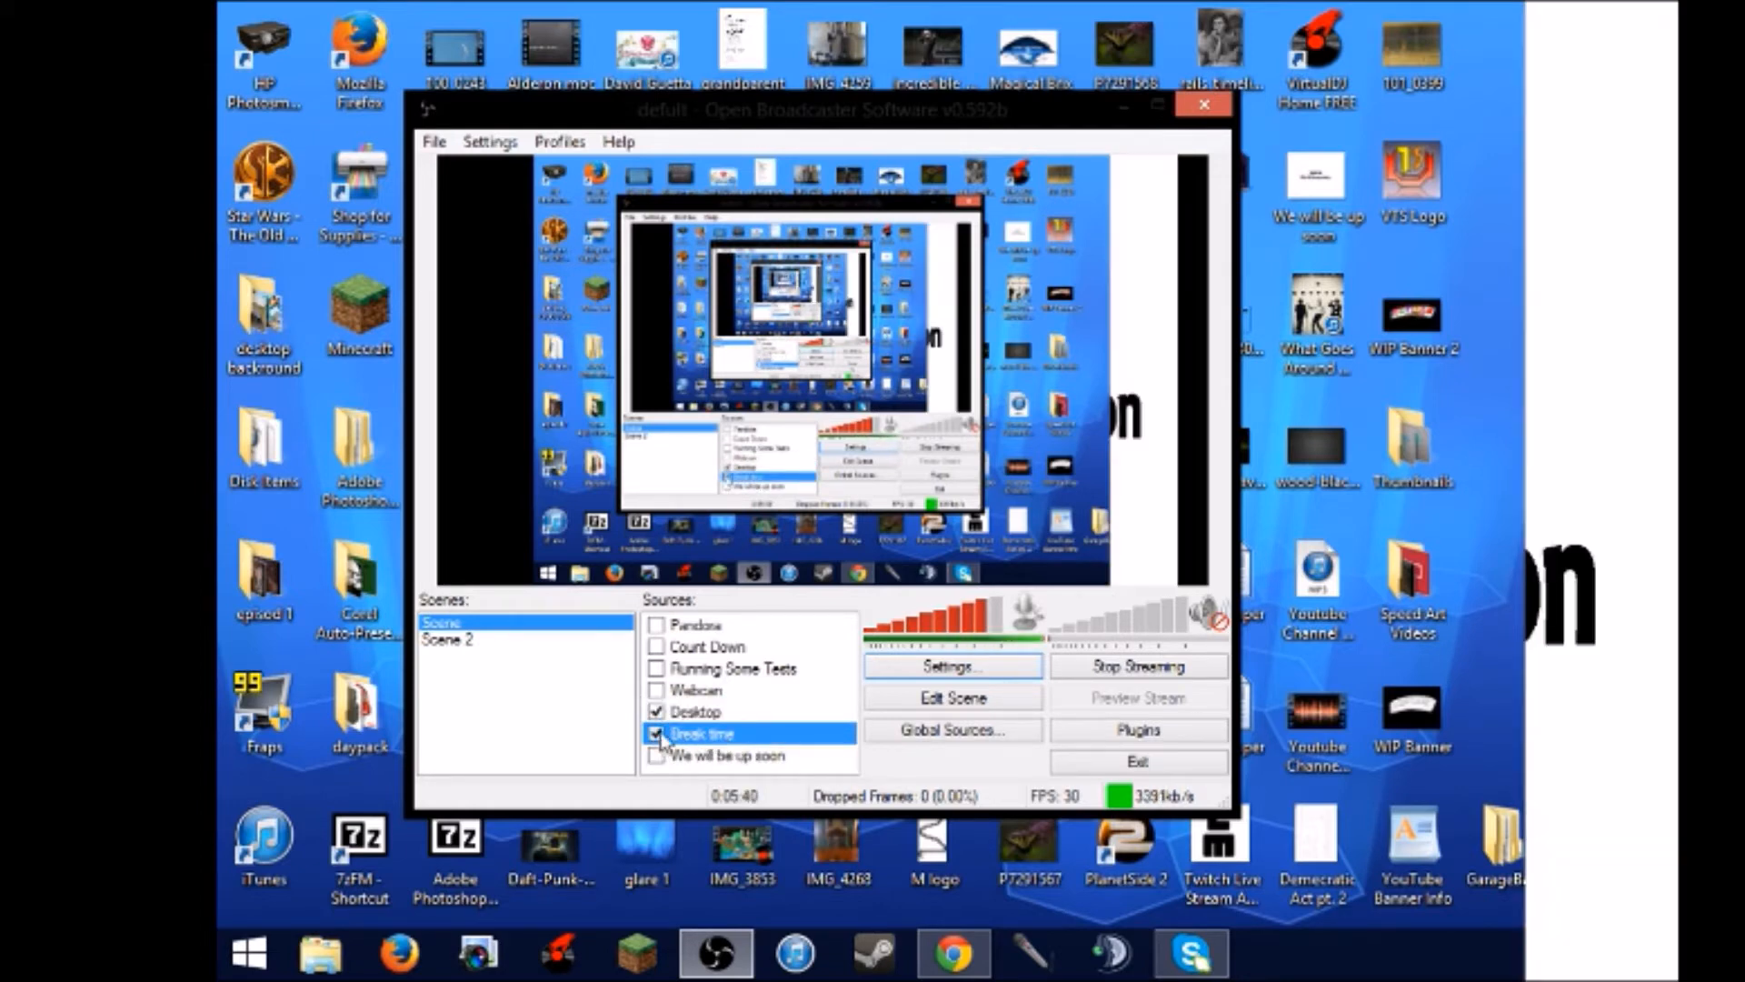
{"action": "left_click", "coordinate": [657, 711]}
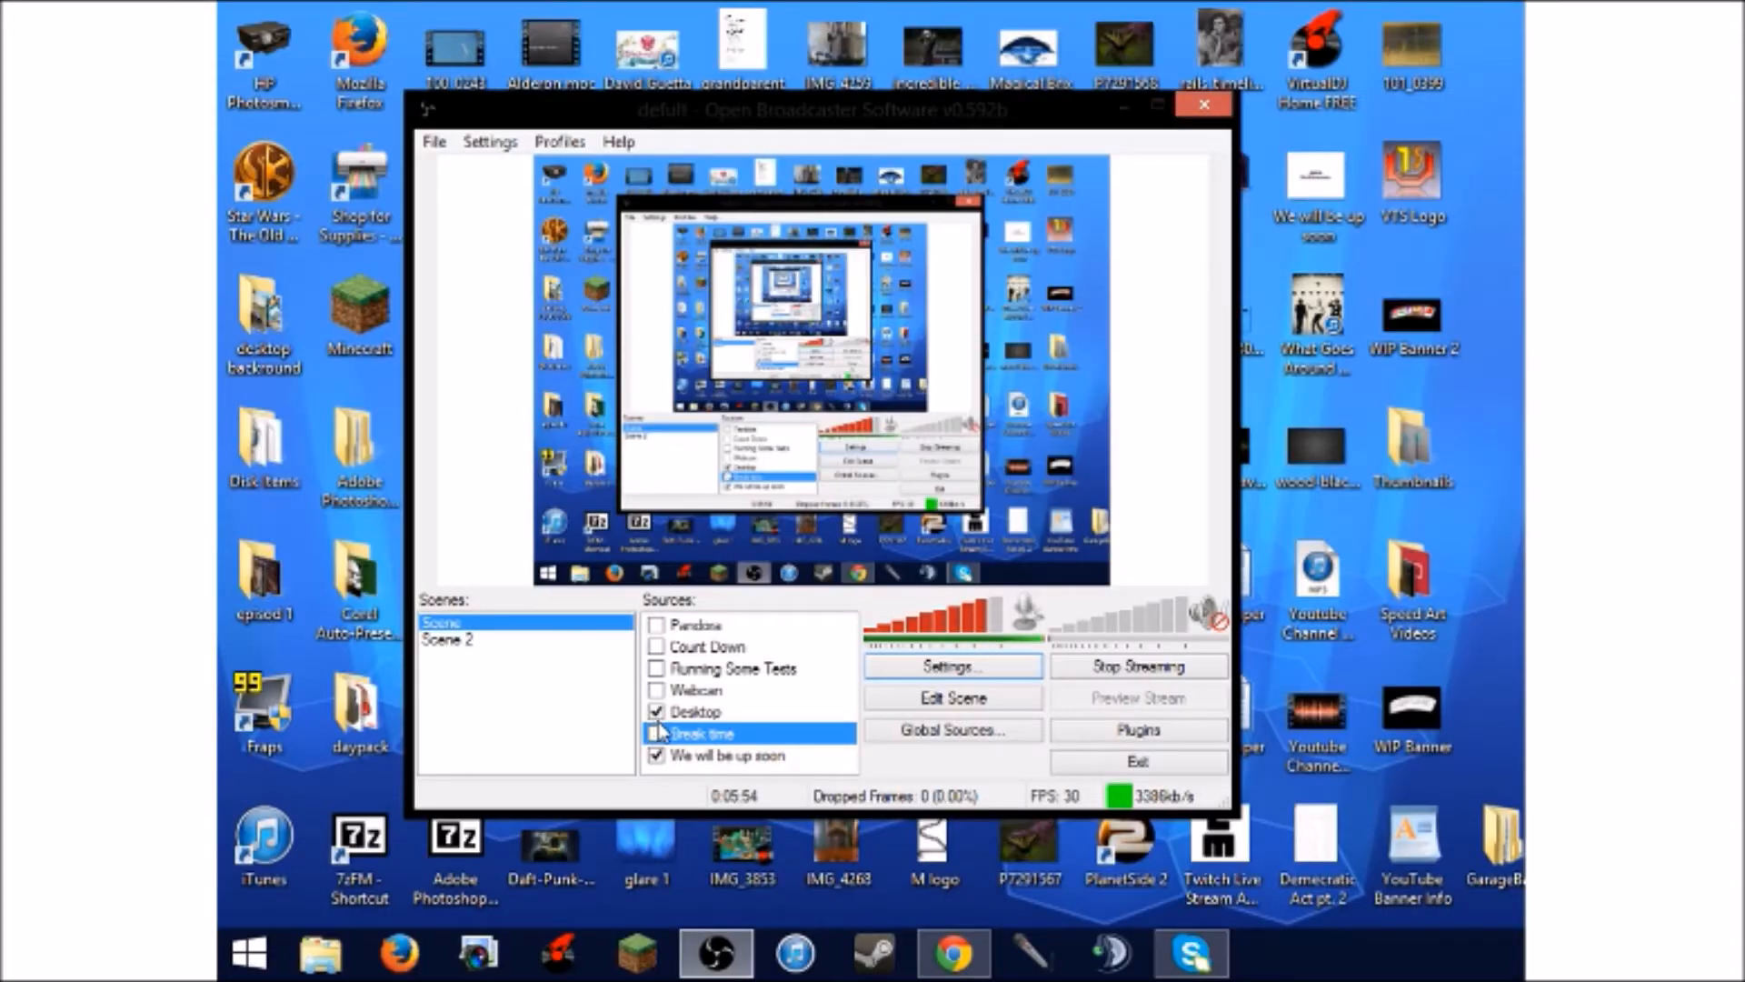
{"action": "left_click", "coordinate": [657, 755]}
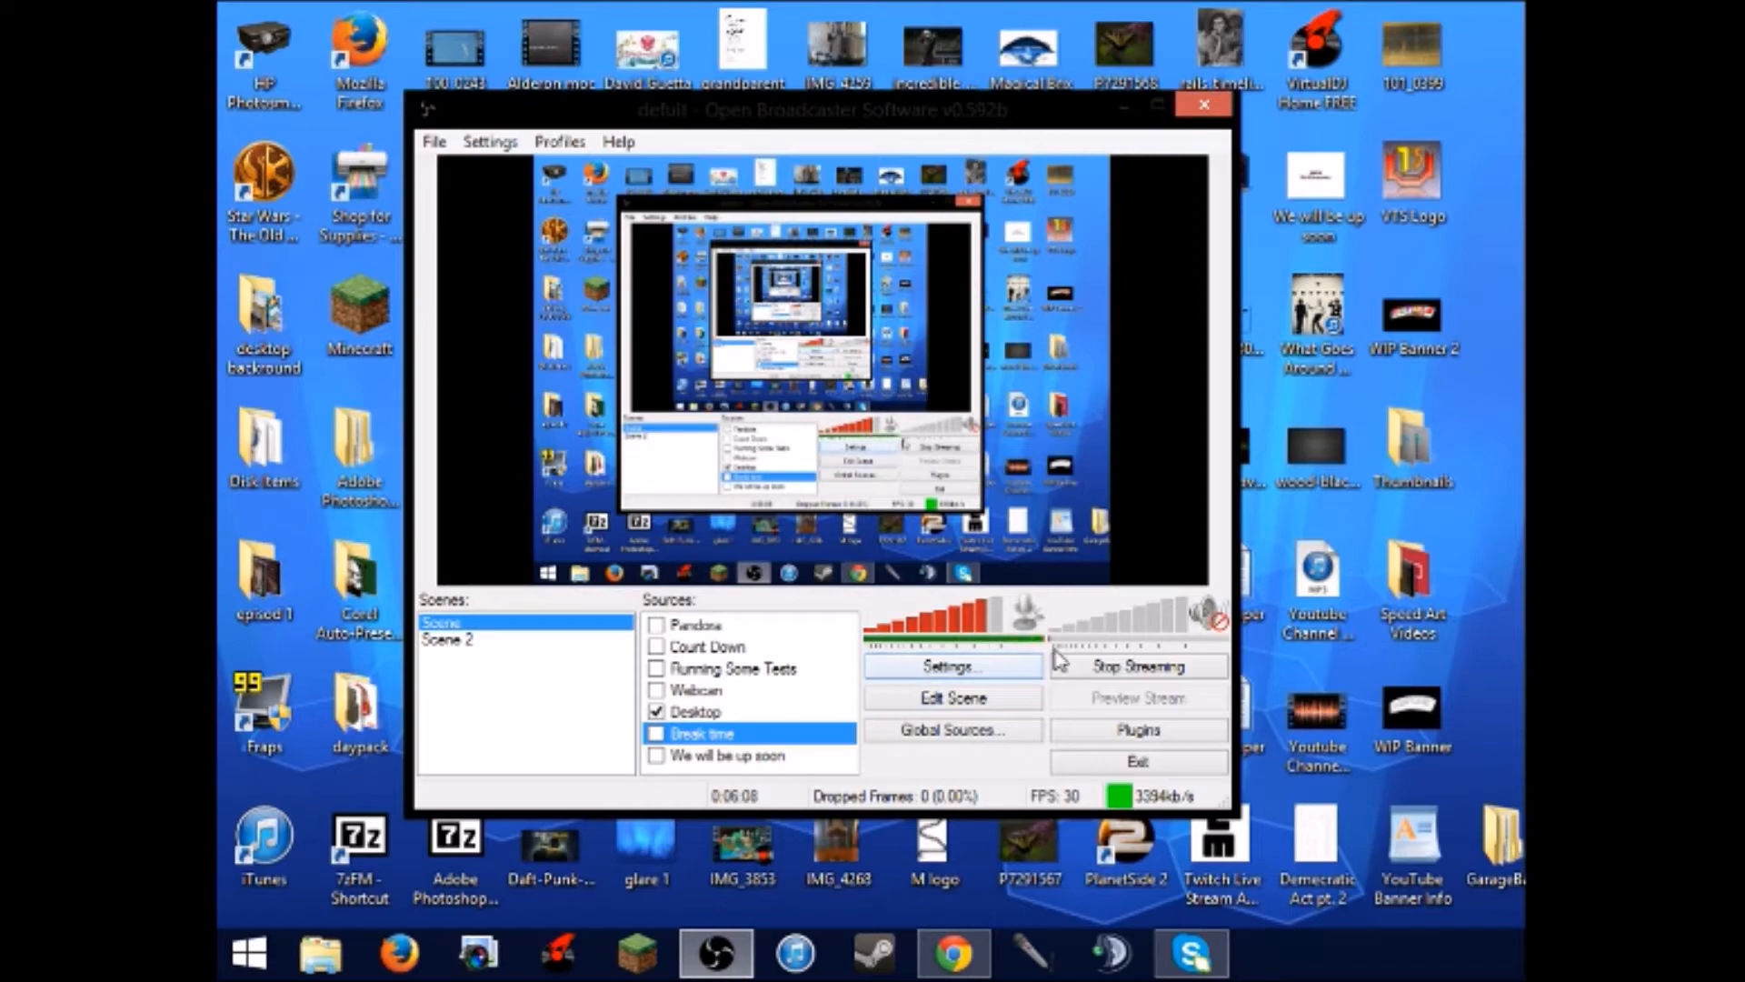
- In the encoding settings, examine the quality balance choices with Use CBR temporarily off, turn it back on and check the max bitrate description
{"action": "left_click", "coordinate": [1013, 674]}
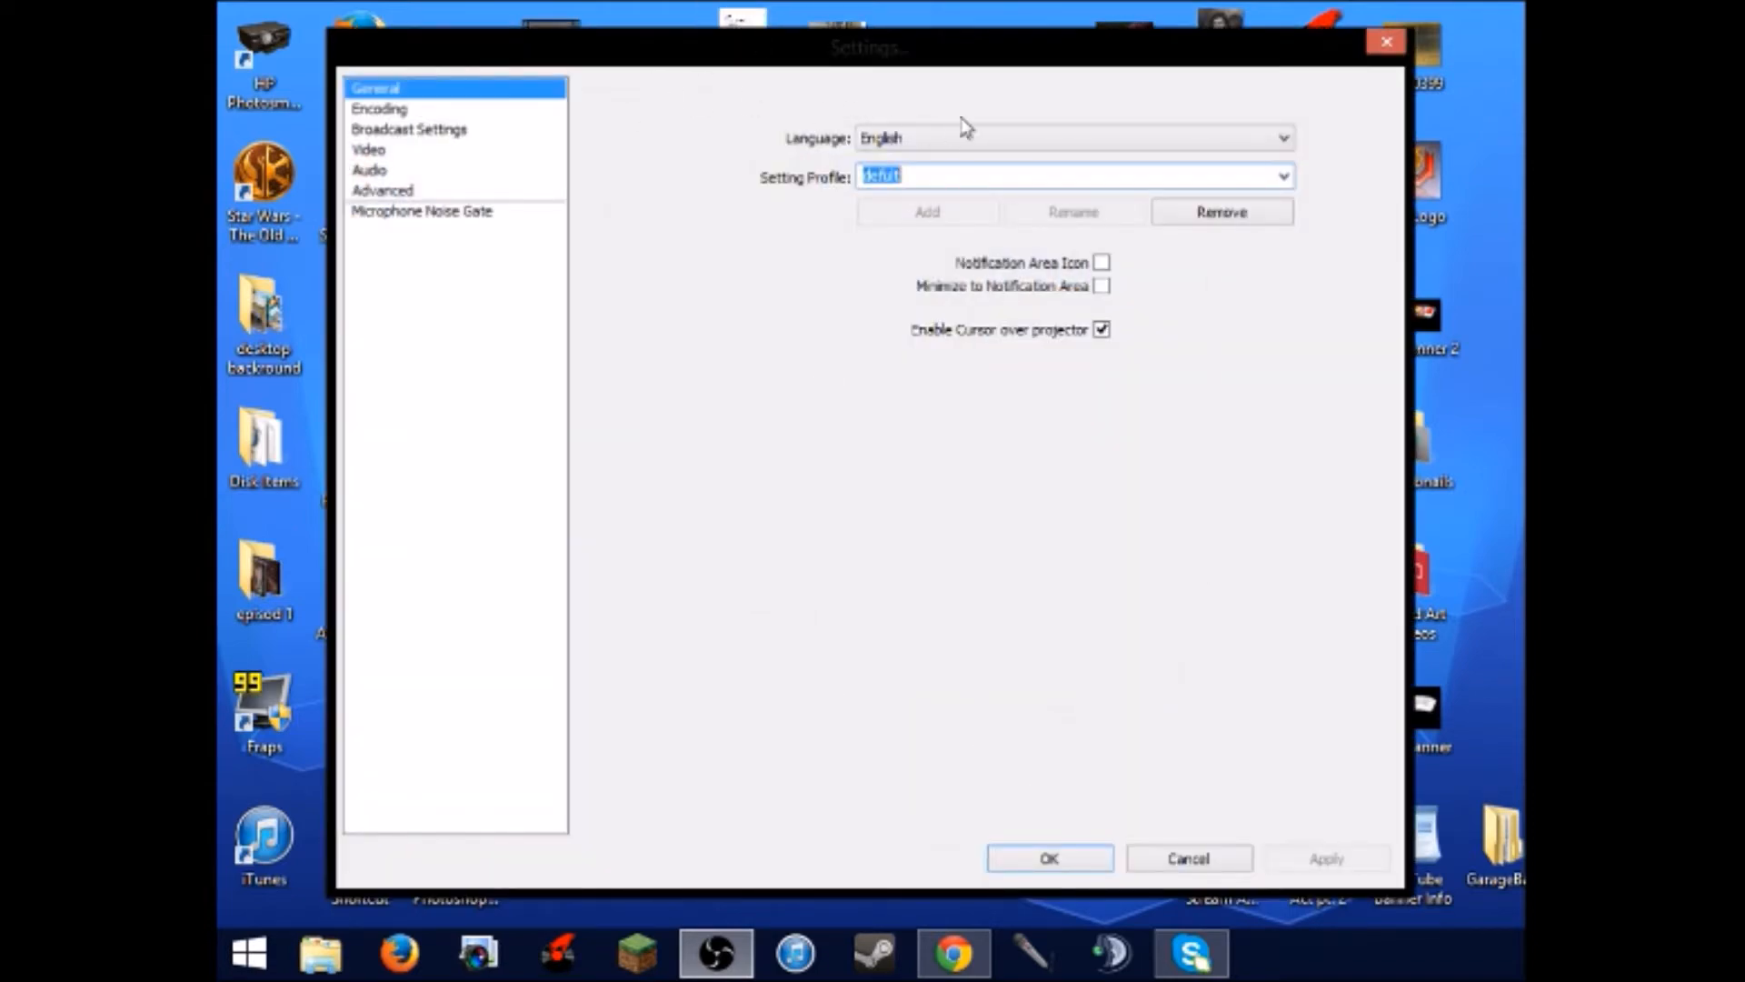
{"action": "left_click", "coordinate": [394, 111]}
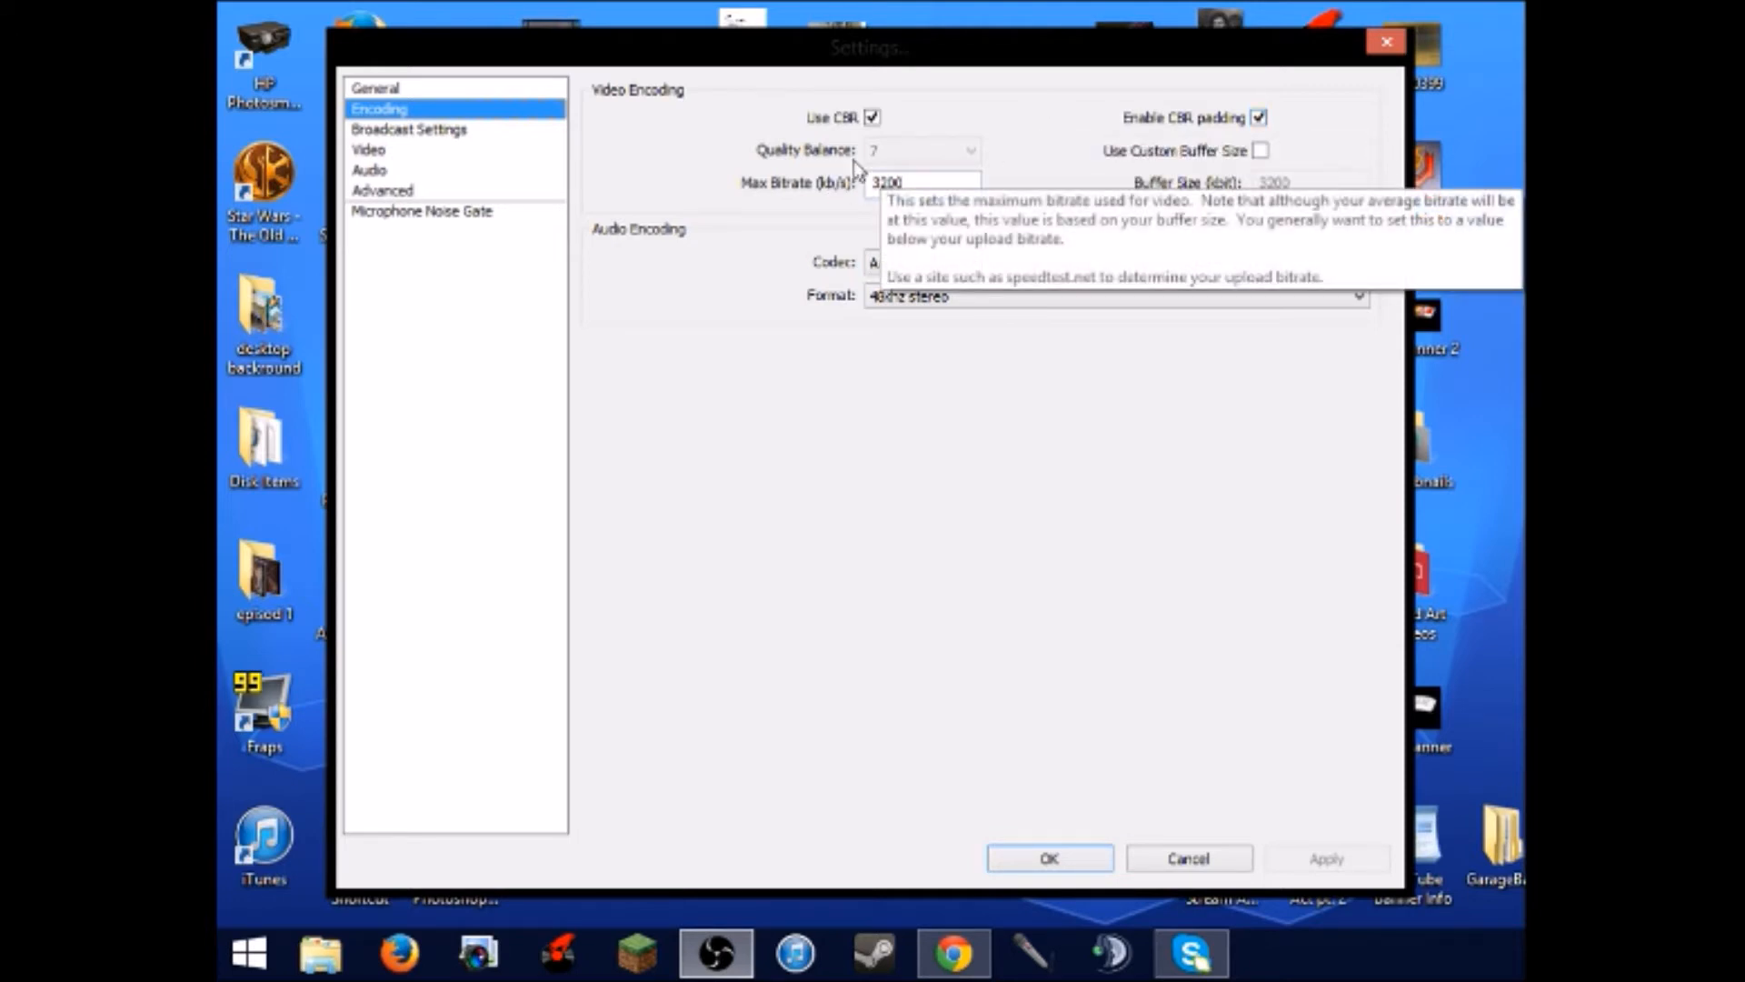
{"action": "left_click", "coordinate": [872, 118]}
{"action": "left_click", "coordinate": [882, 151]}
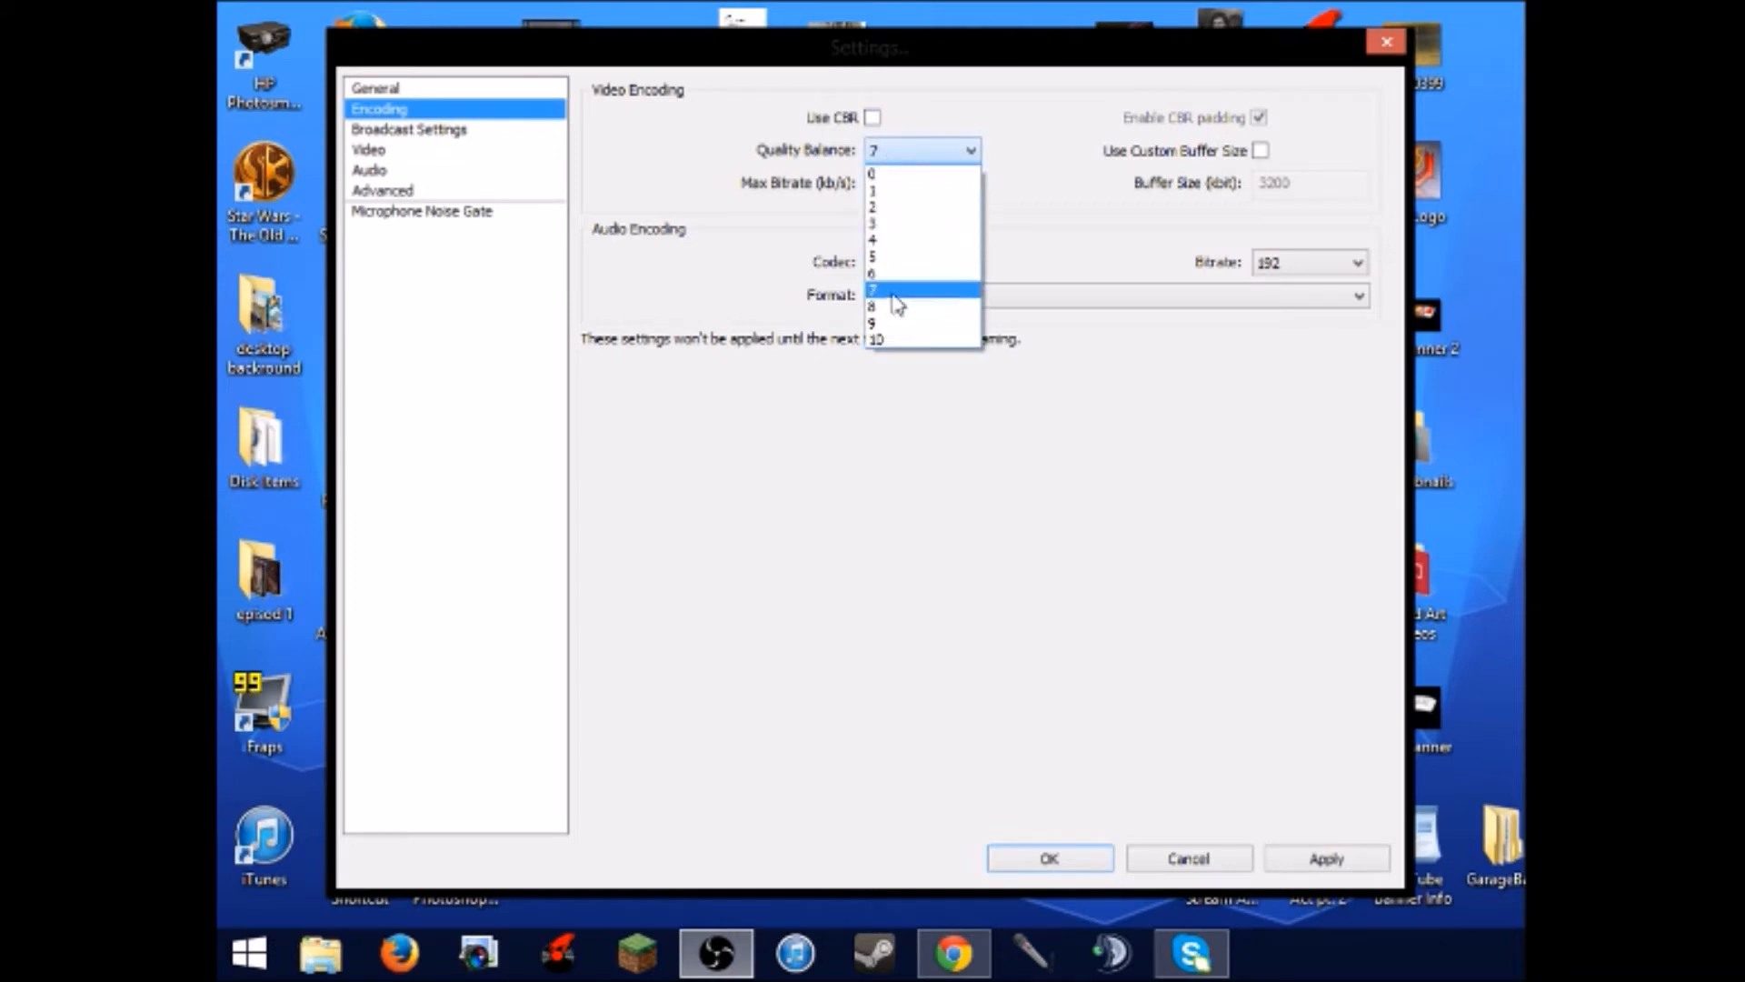
{"action": "left_click", "coordinate": [892, 293]}
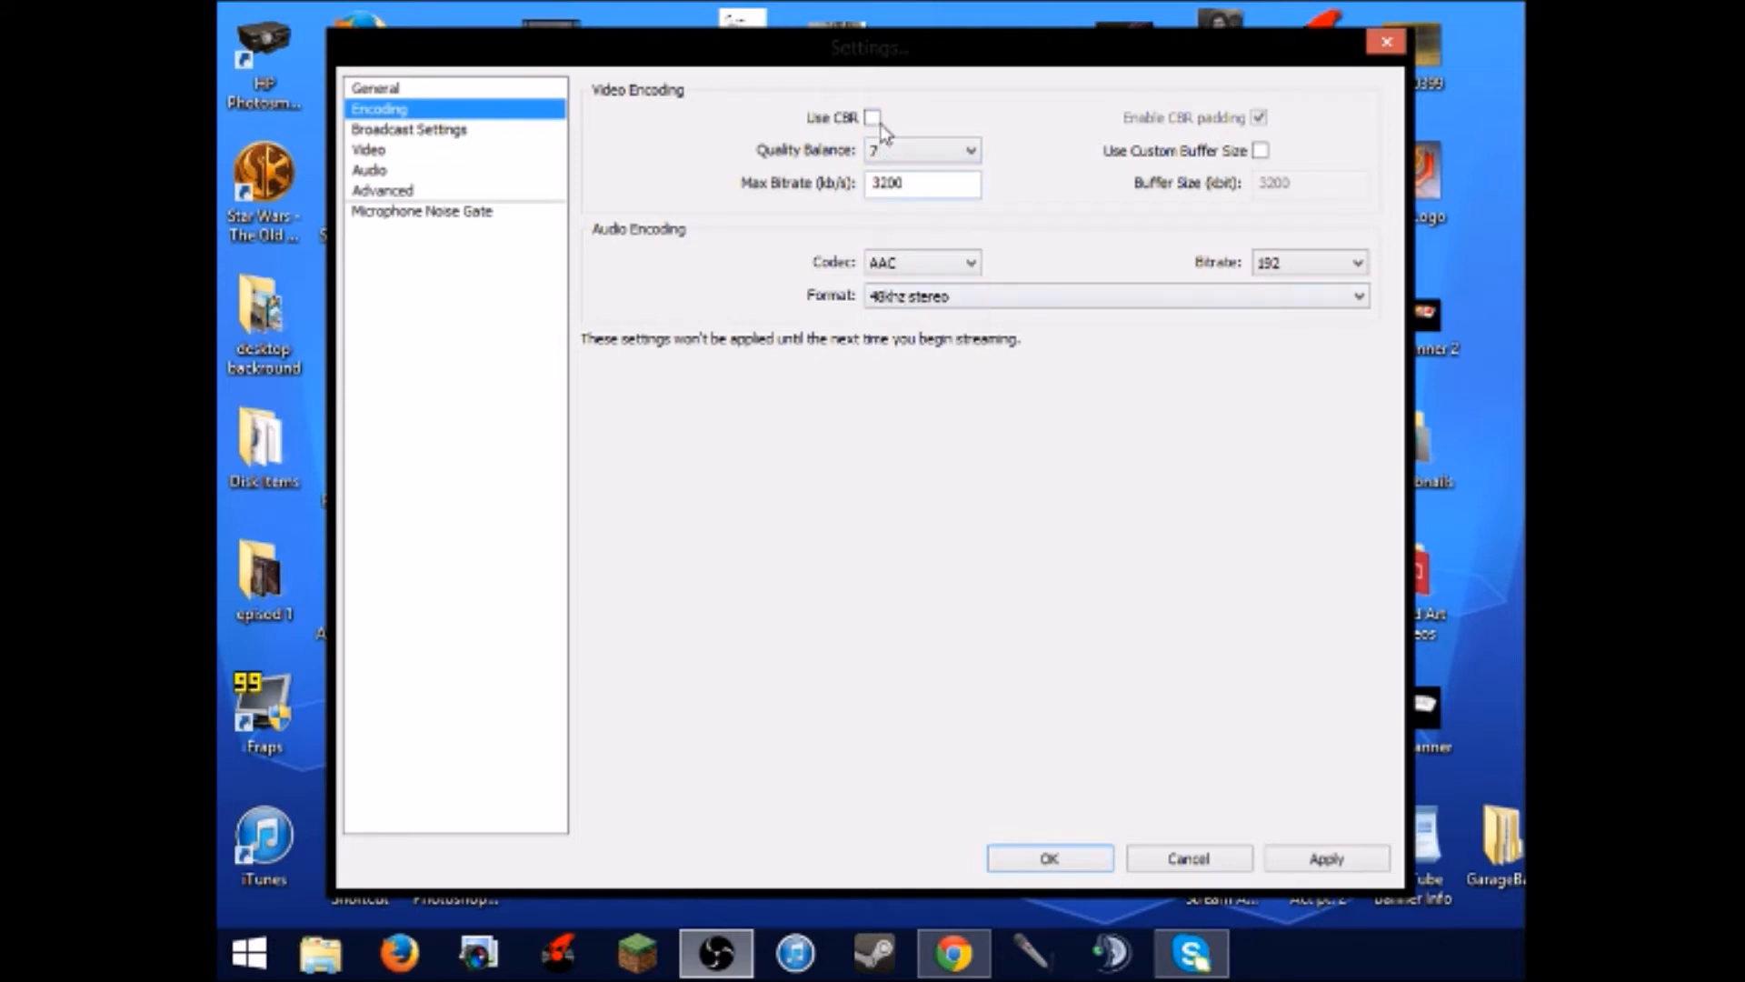
{"action": "left_click", "coordinate": [872, 118]}
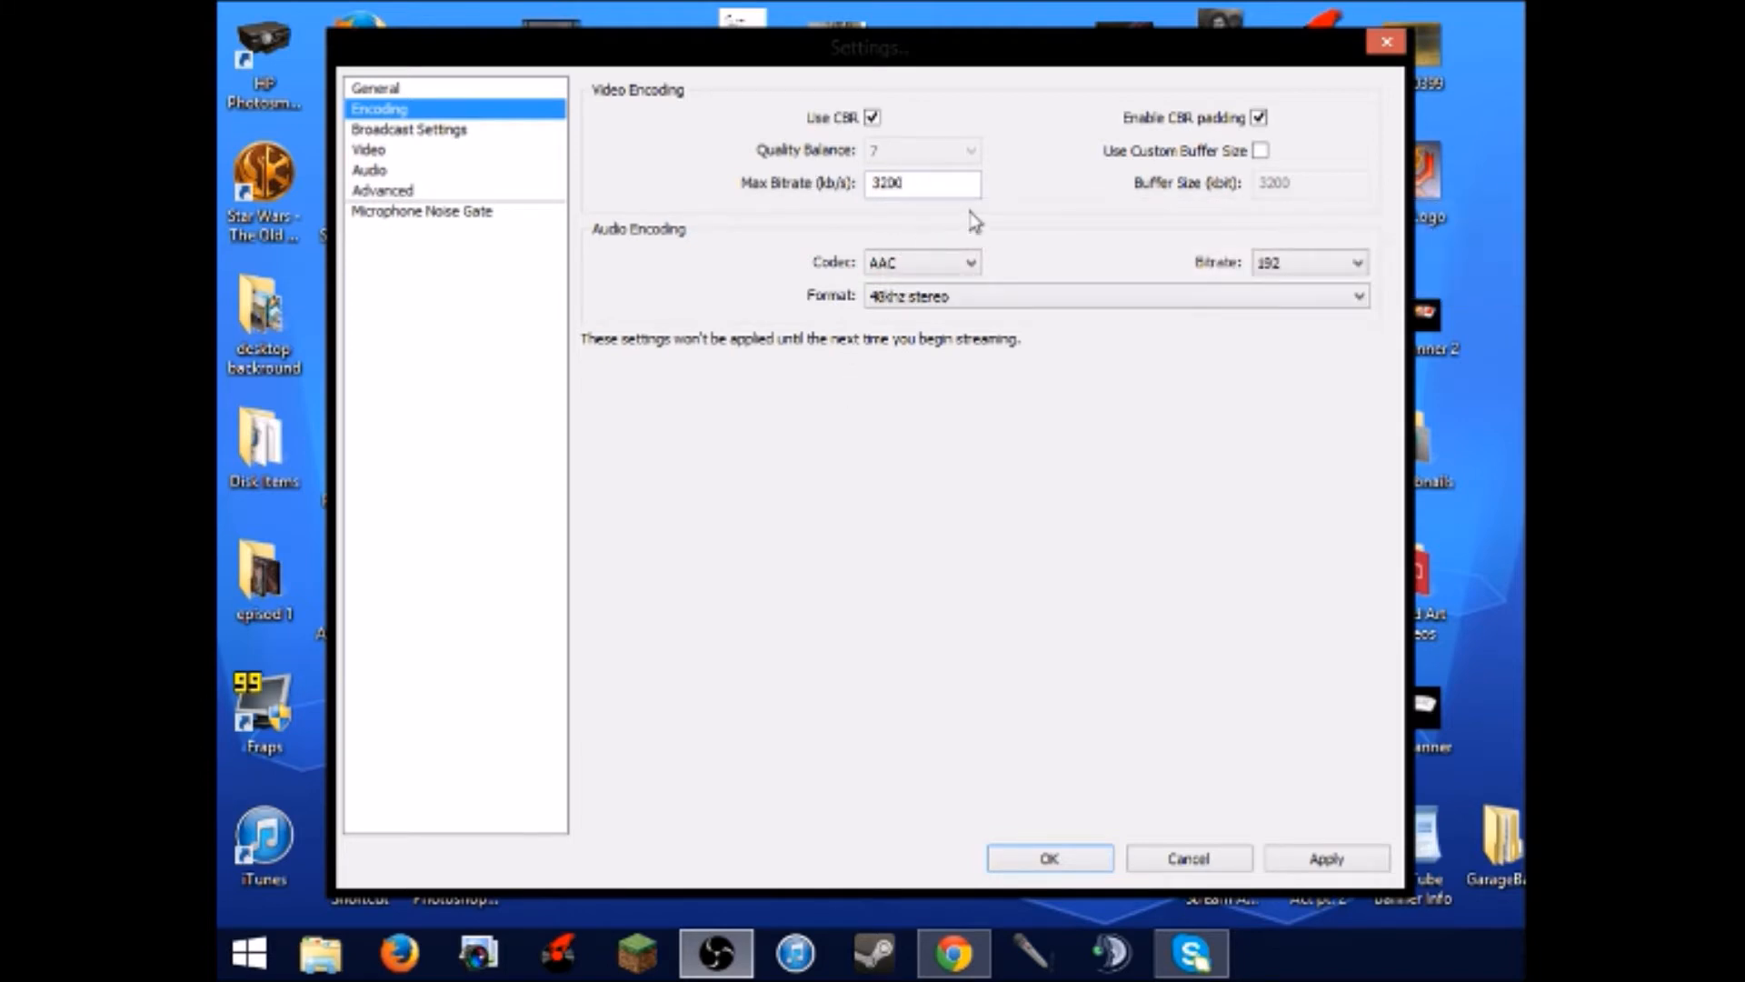
{"action": "mouse_move", "coordinate": [942, 175]}
{"action": "mouse_move", "coordinate": [919, 175]}
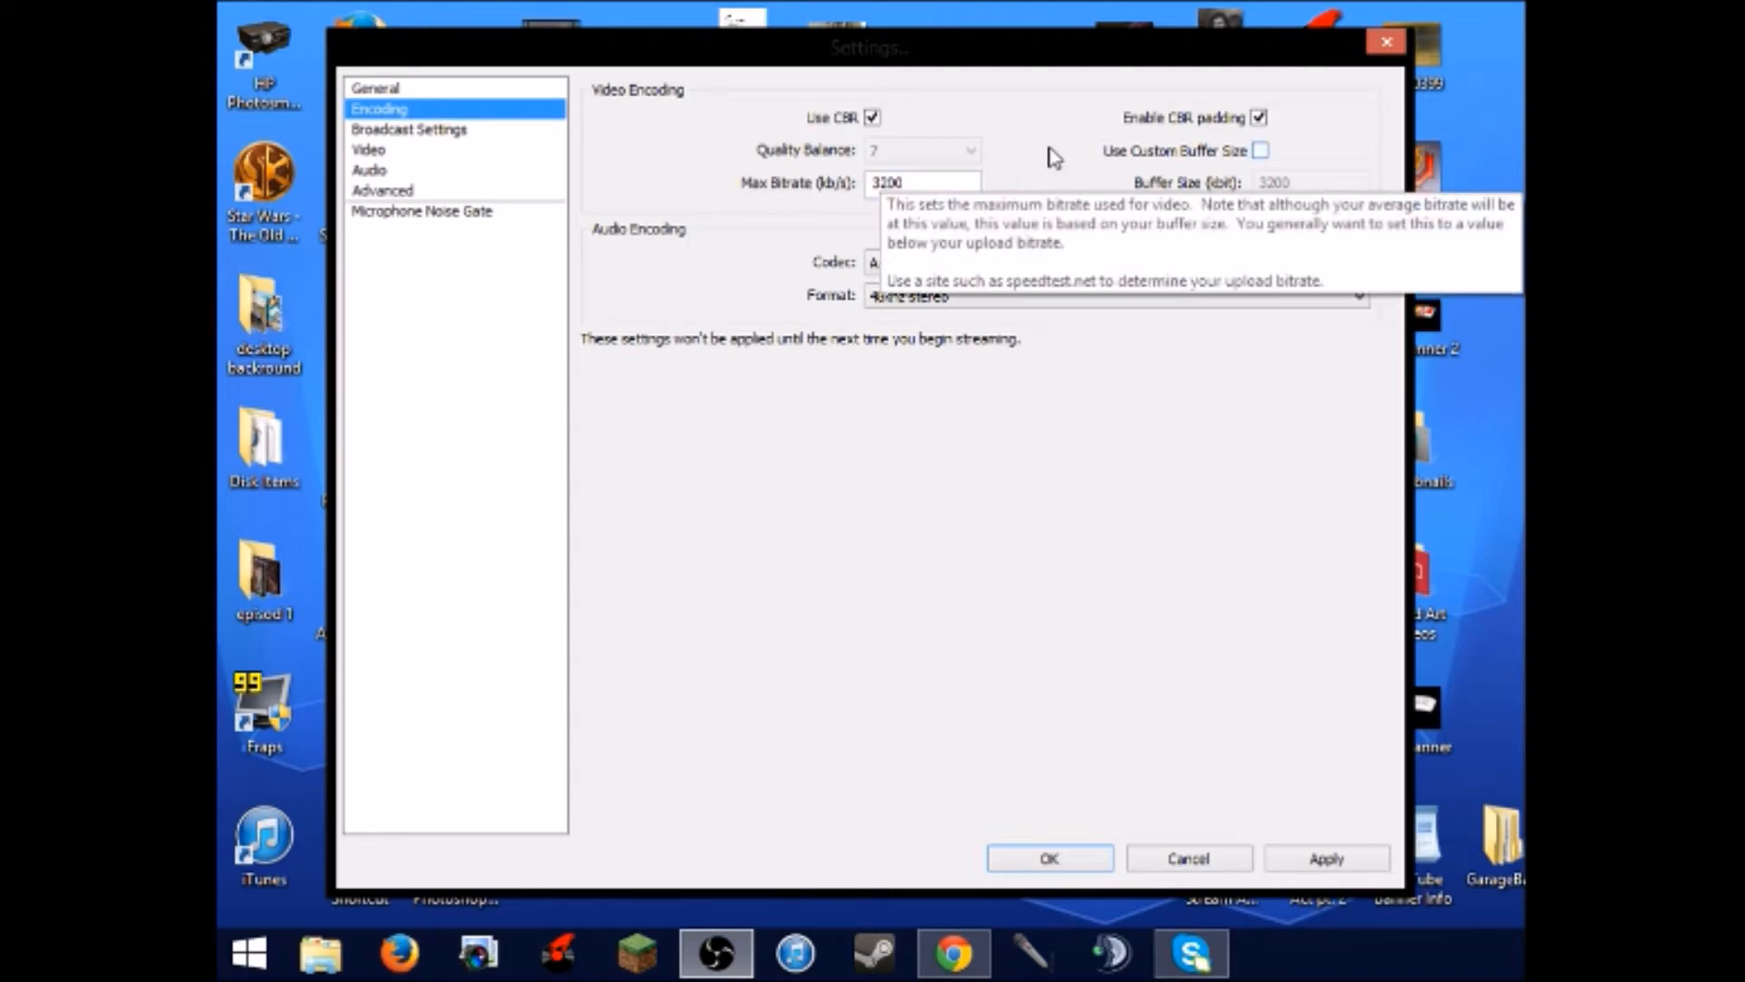
- Set the audio encoding codec to AAC and its bitrate to 192
{"action": "left_click_drag", "start_coordinate": [1054, 51], "coordinate": [1021, 62]}
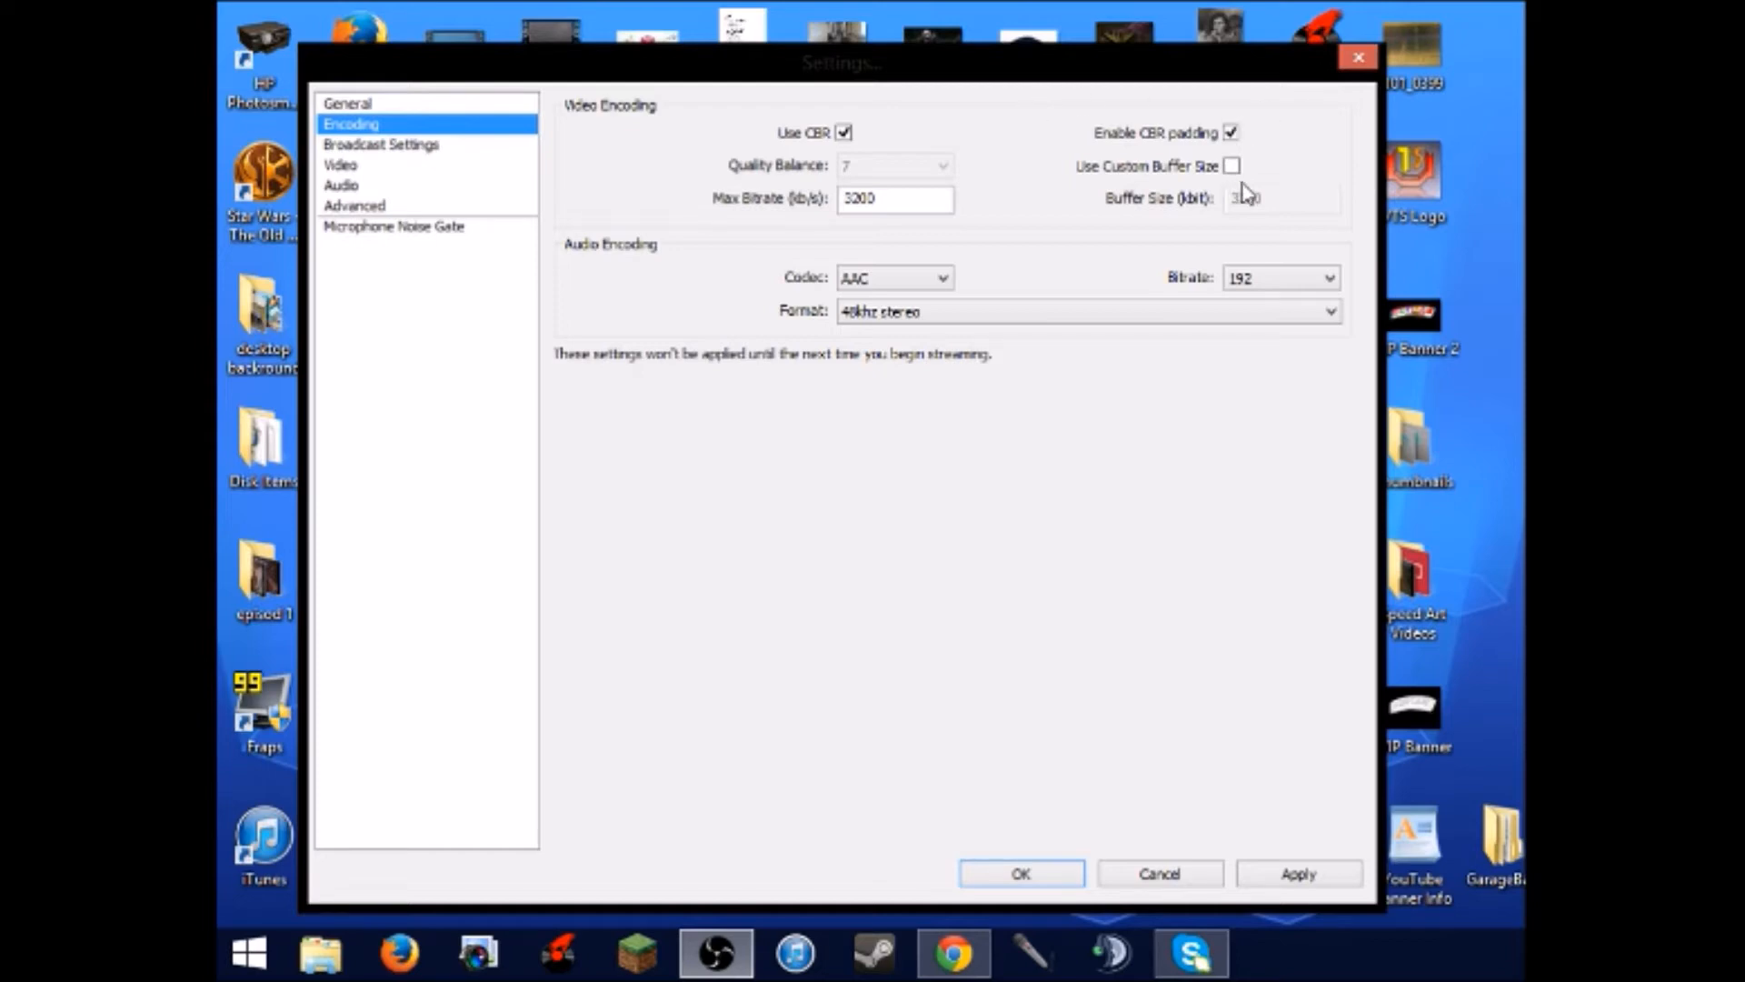
{"action": "mouse_move", "coordinate": [956, 216]}
{"action": "left_click", "coordinate": [945, 279]}
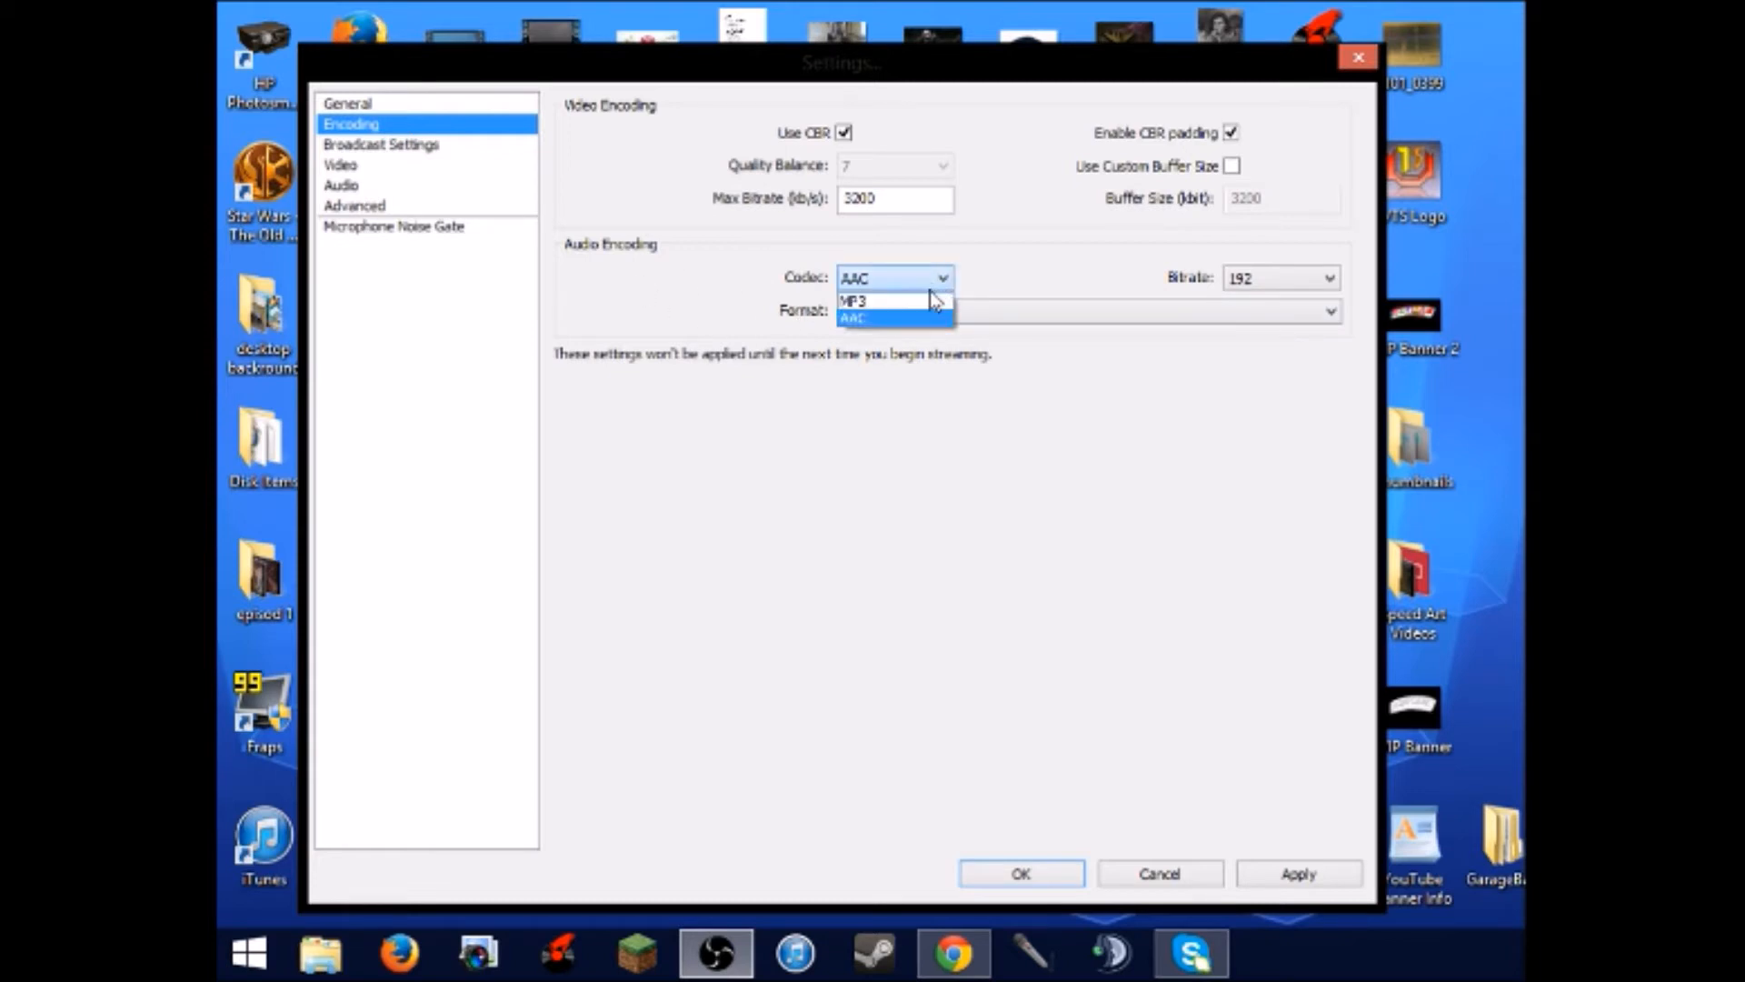
{"action": "left_click", "coordinate": [877, 320]}
{"action": "left_click", "coordinate": [909, 282]}
{"action": "left_click", "coordinate": [875, 318]}
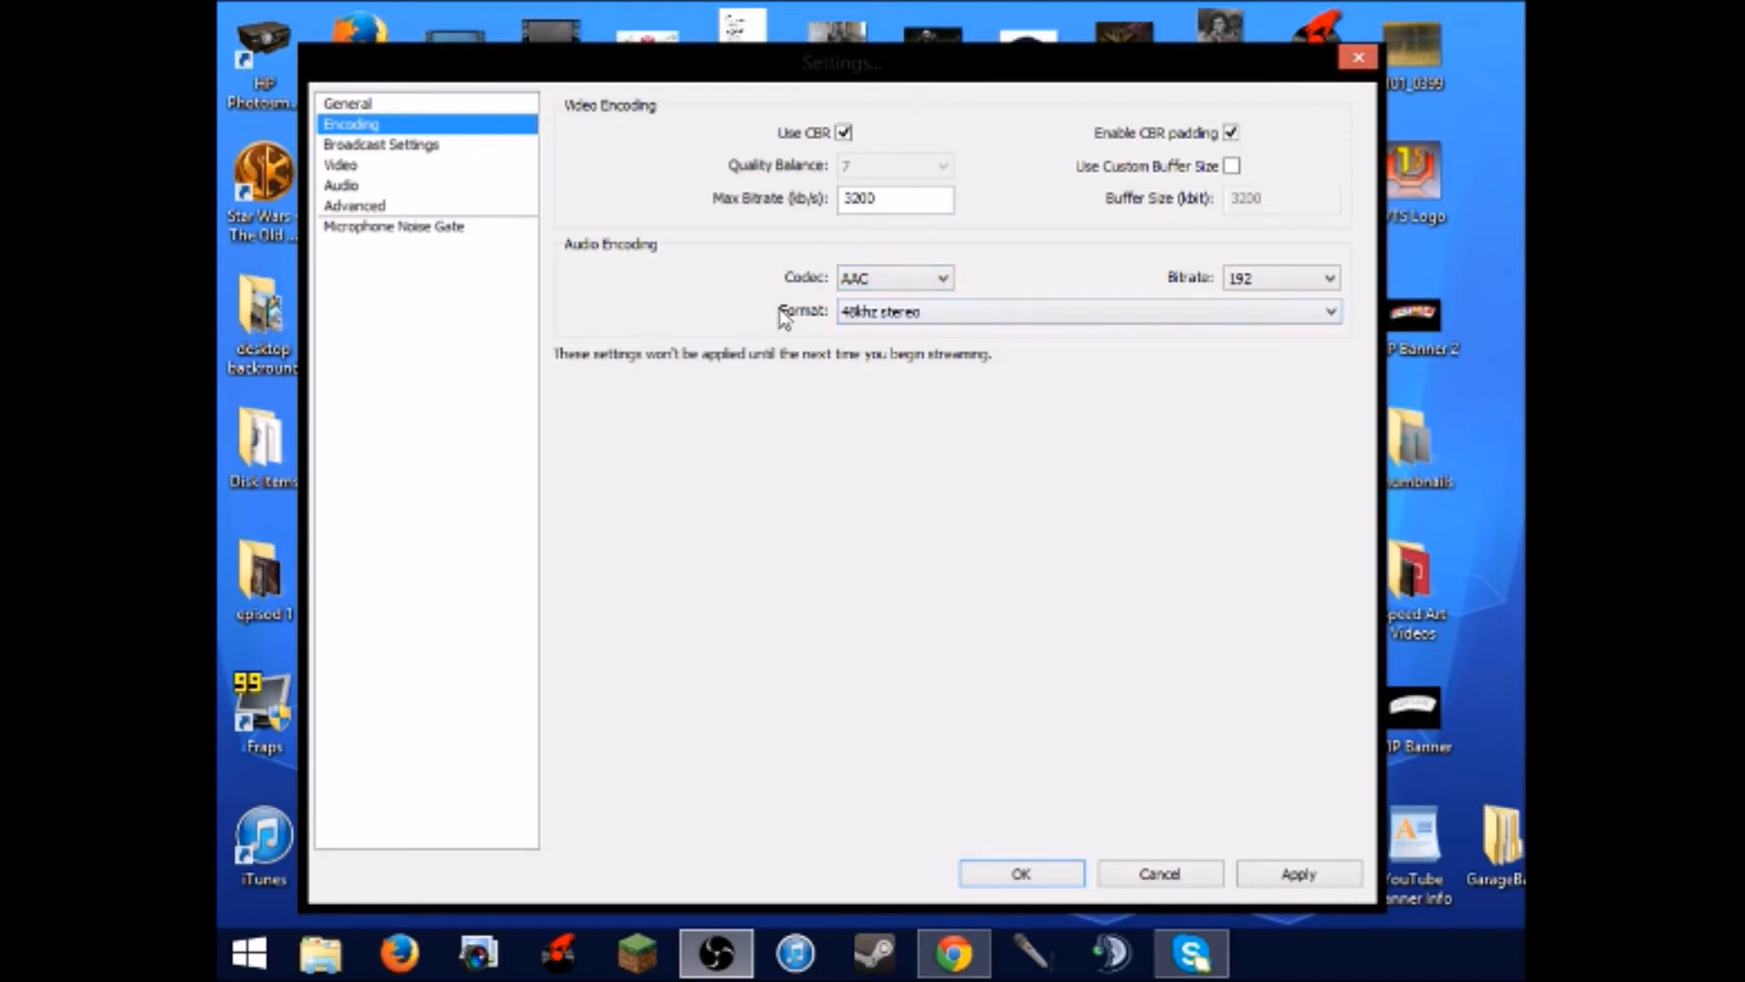
{"action": "left_click", "coordinate": [1301, 279]}
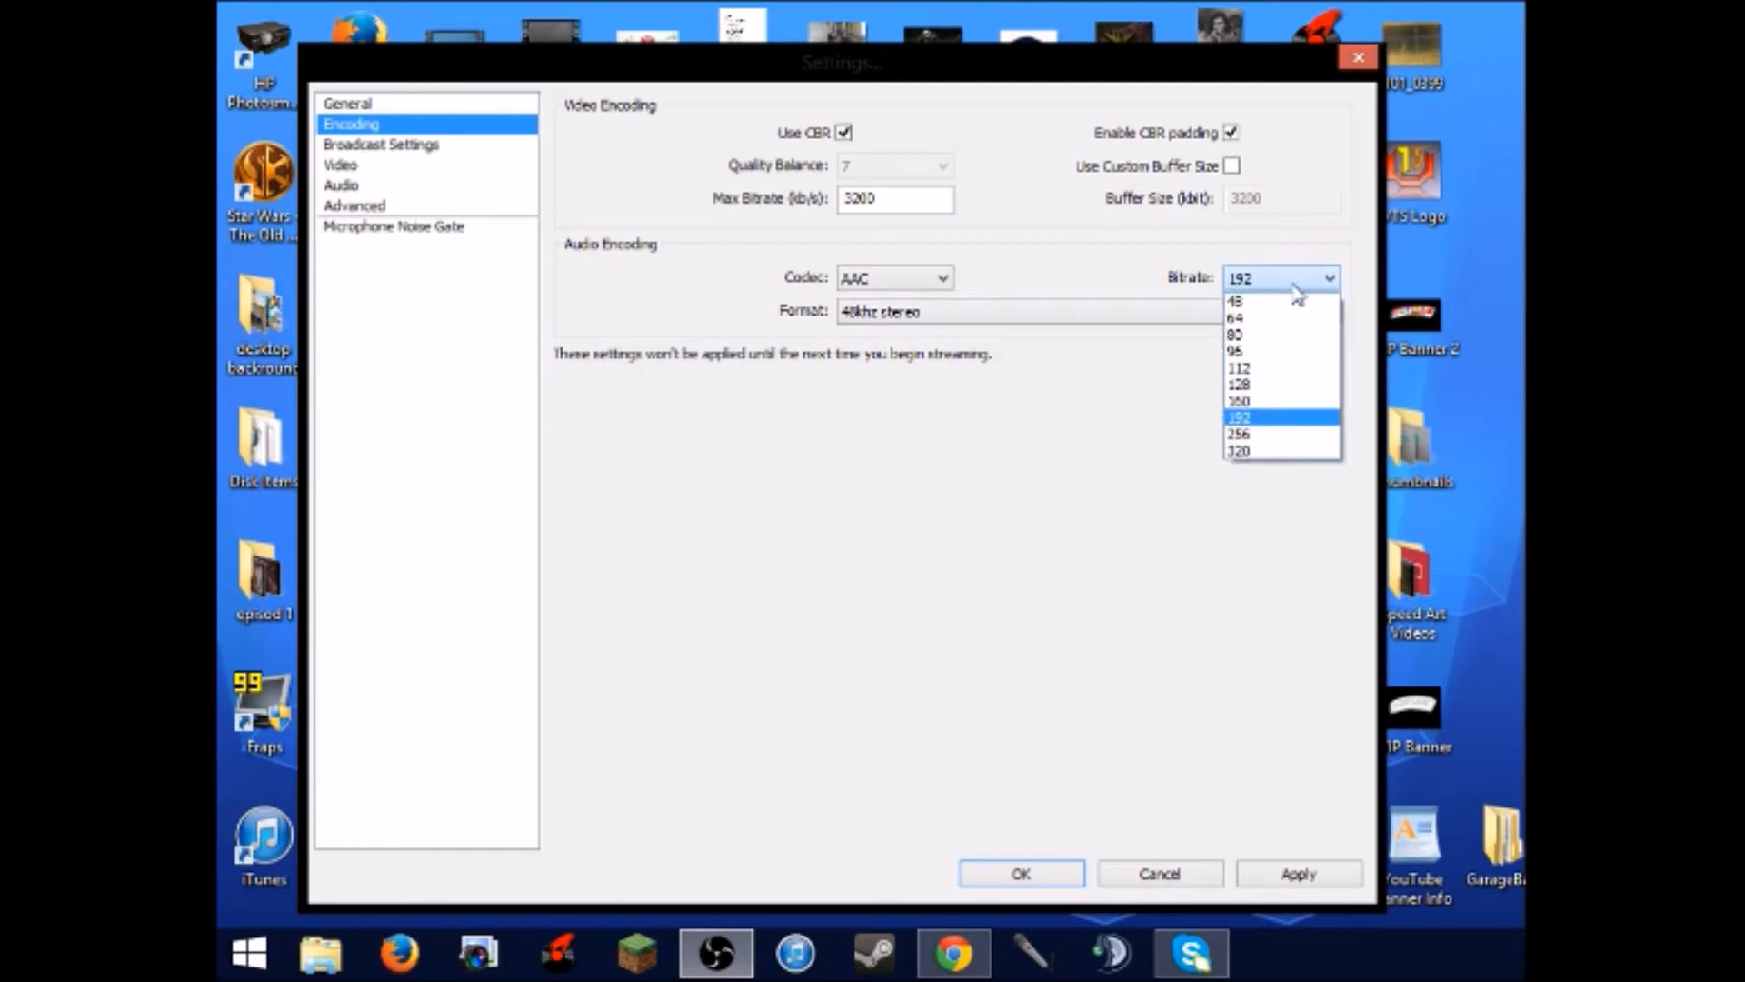
{"action": "left_click", "coordinate": [1255, 419]}
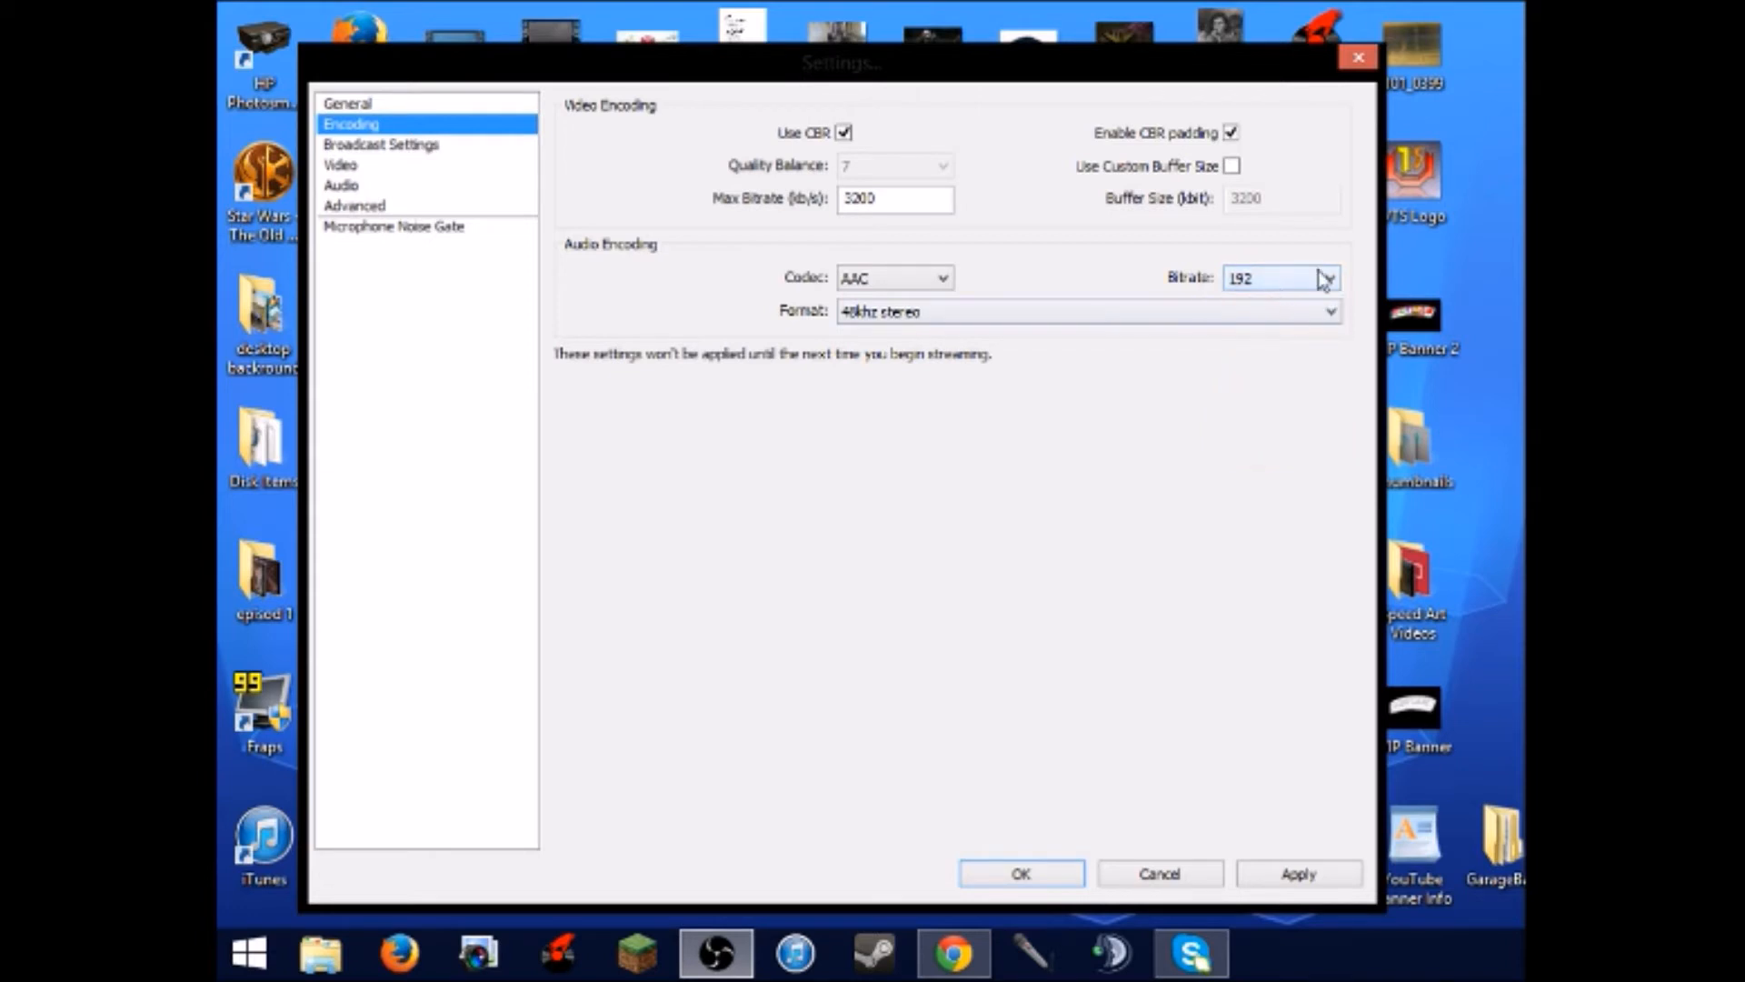
- Save the encoding changes and review the mode choices and file path in the broadcast settings, keeping File Output Only
{"action": "left_click", "coordinate": [404, 148]}
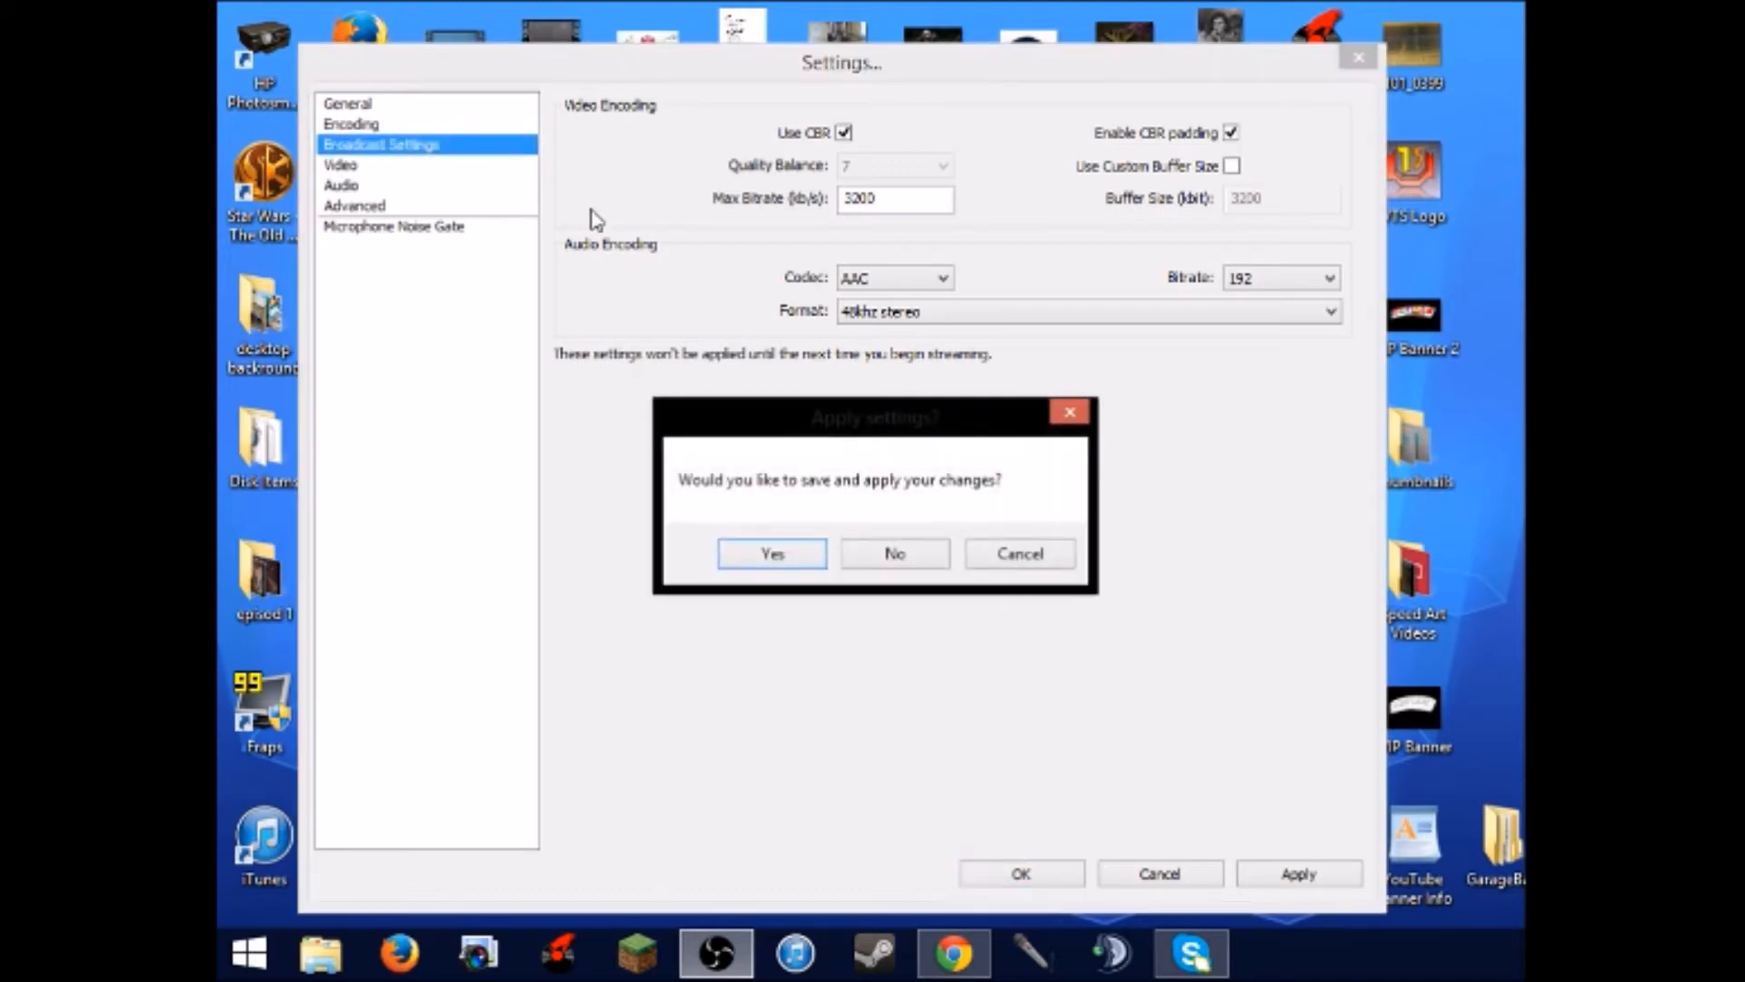
{"action": "left_click", "coordinate": [774, 554]}
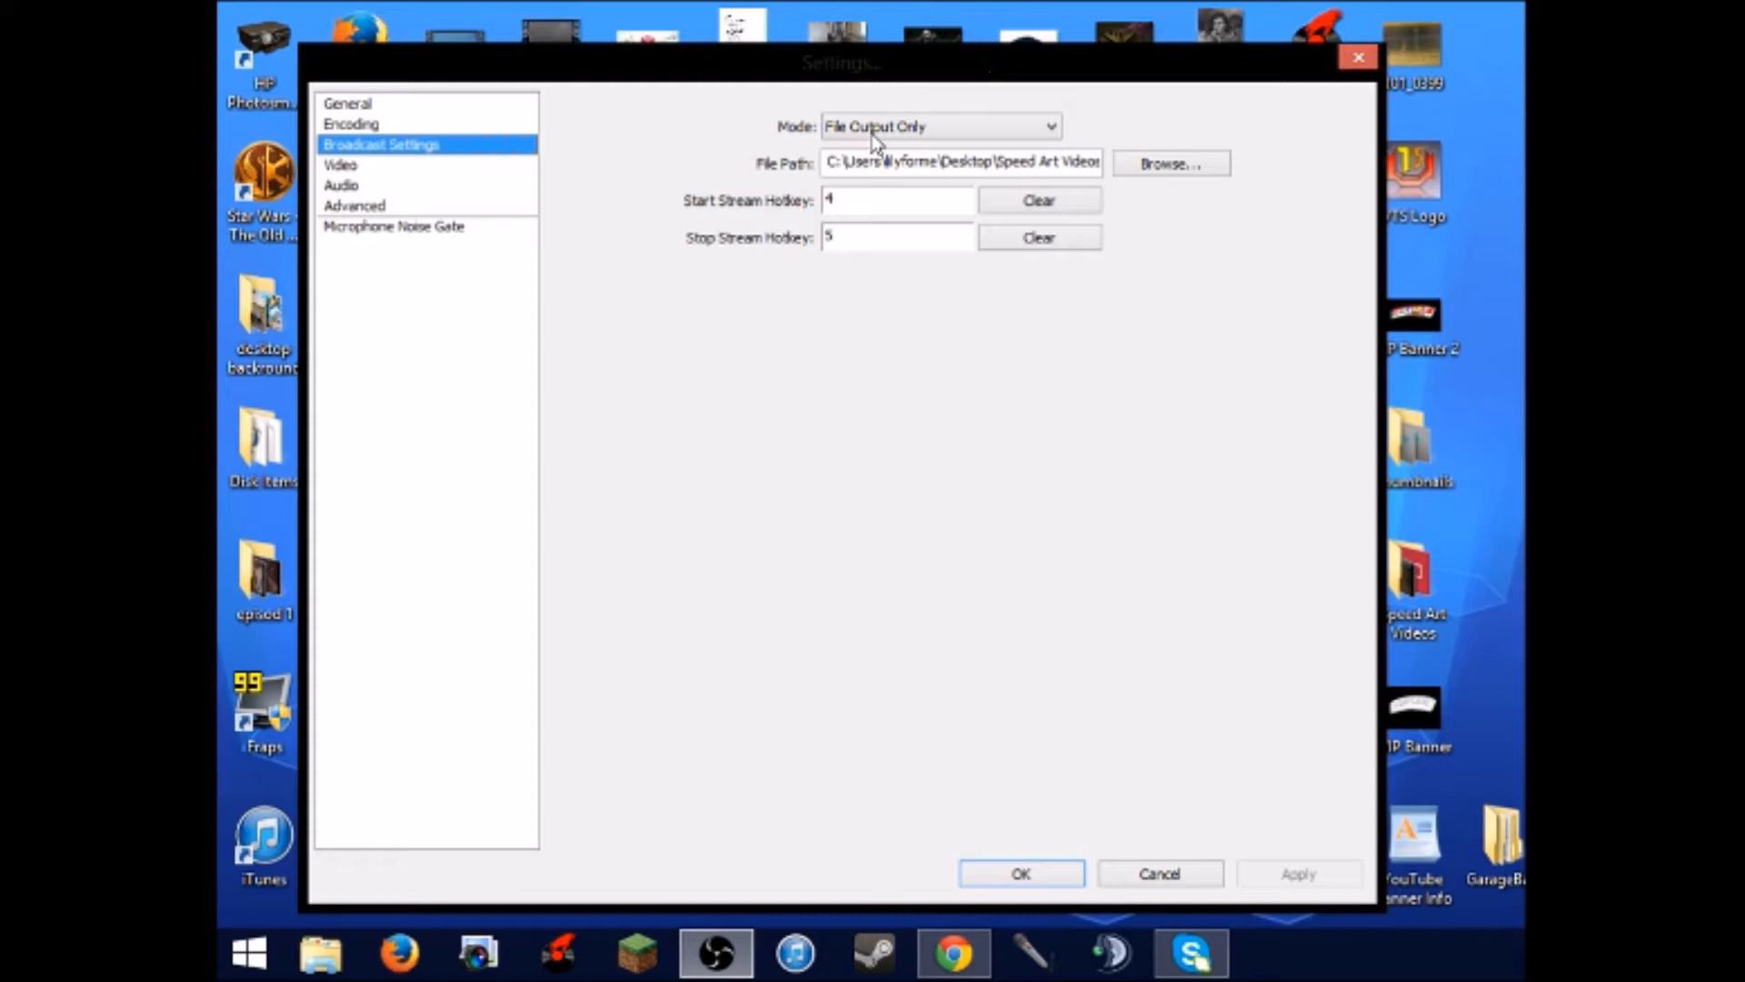
{"action": "left_click", "coordinate": [895, 127]}
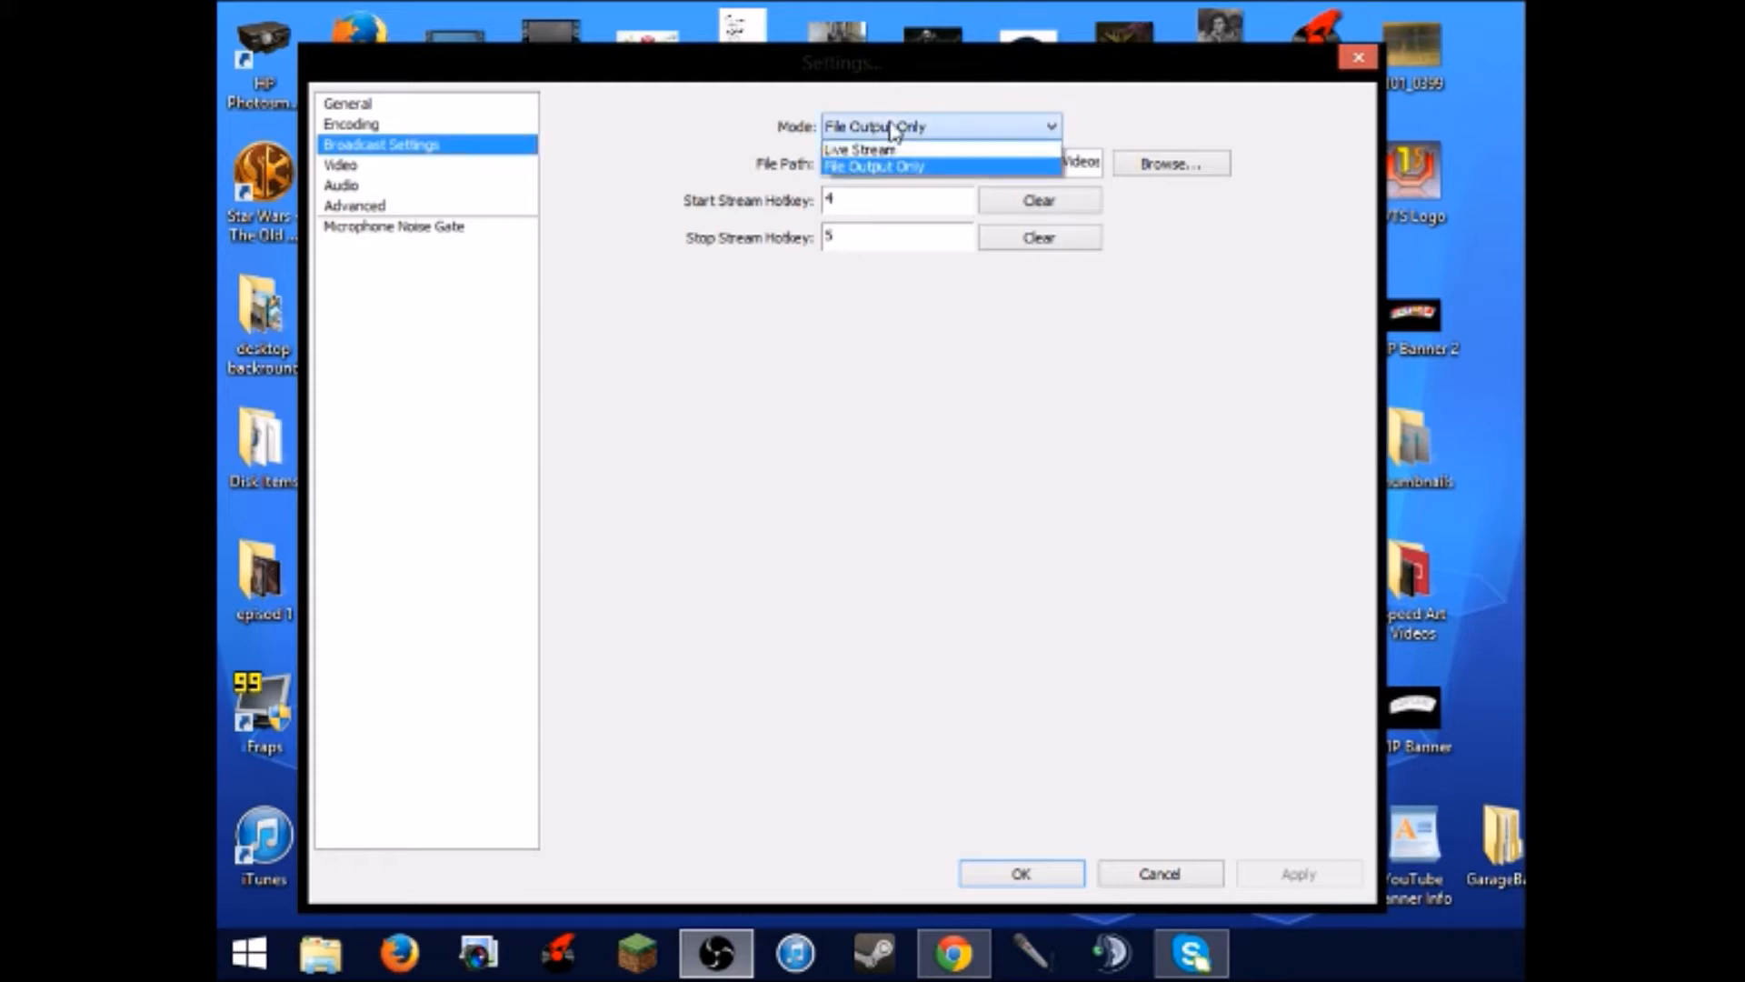
{"action": "left_click", "coordinate": [787, 123]}
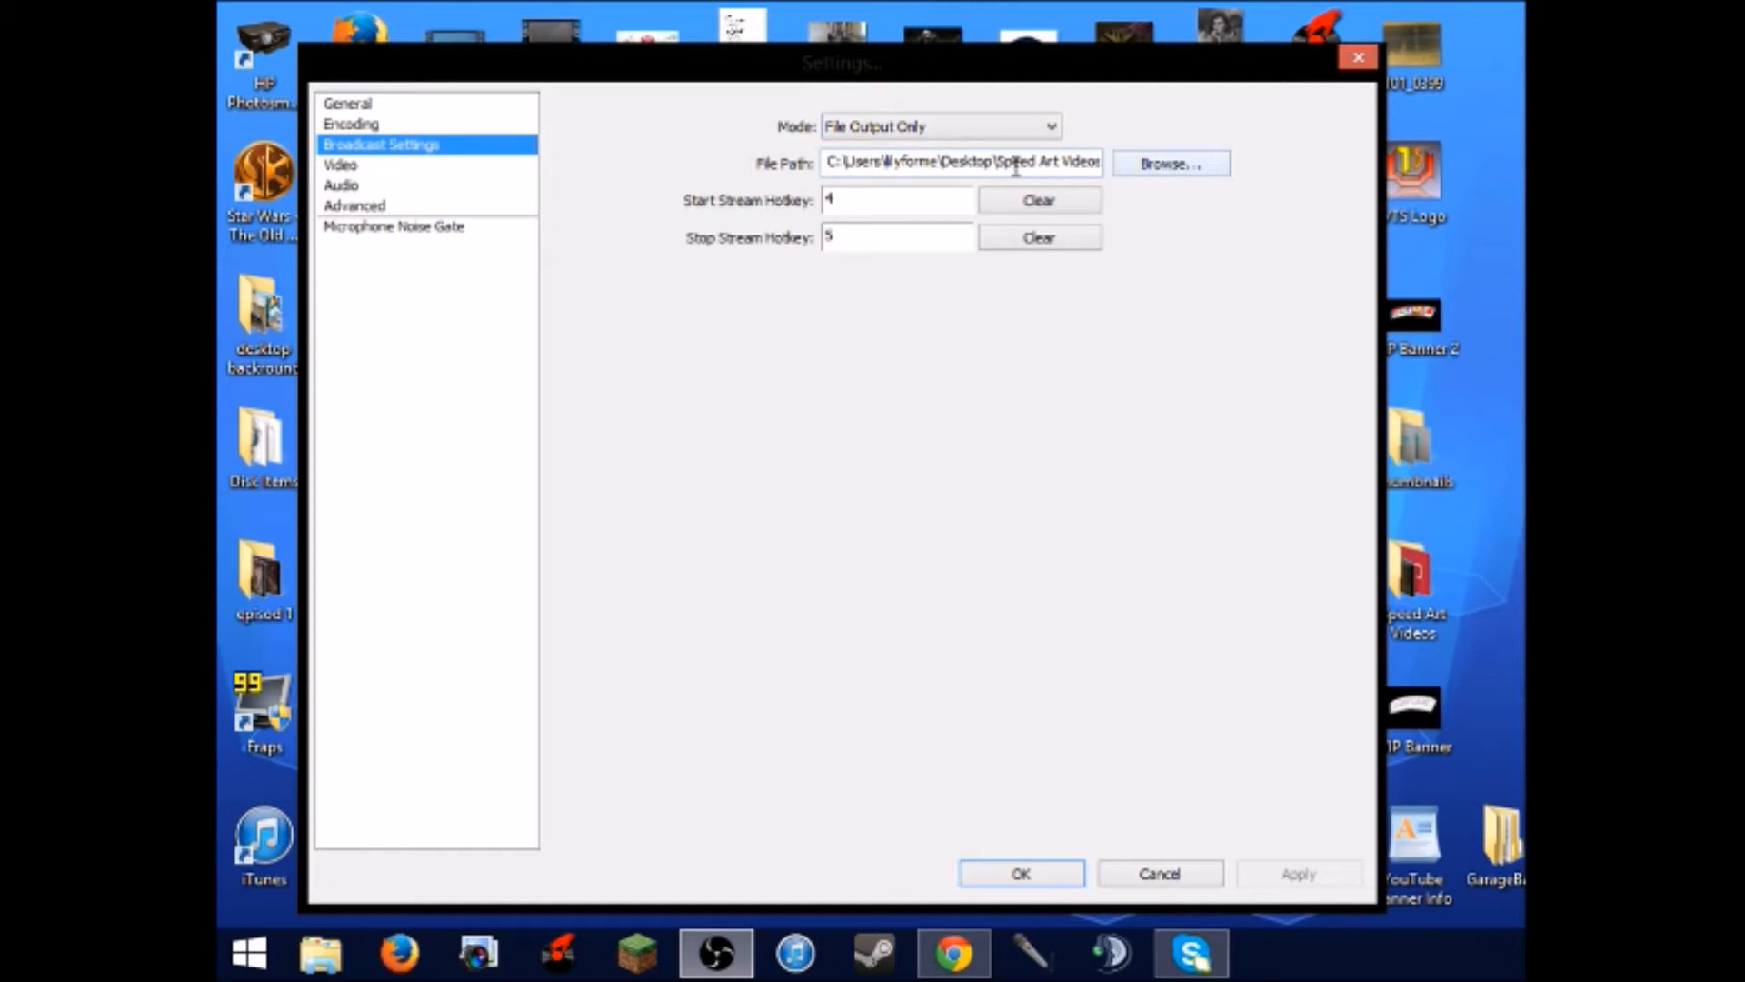
{"action": "left_click_drag", "start_coordinate": [1019, 162], "coordinate": [1133, 137]}
{"action": "left_click", "coordinate": [974, 129]}
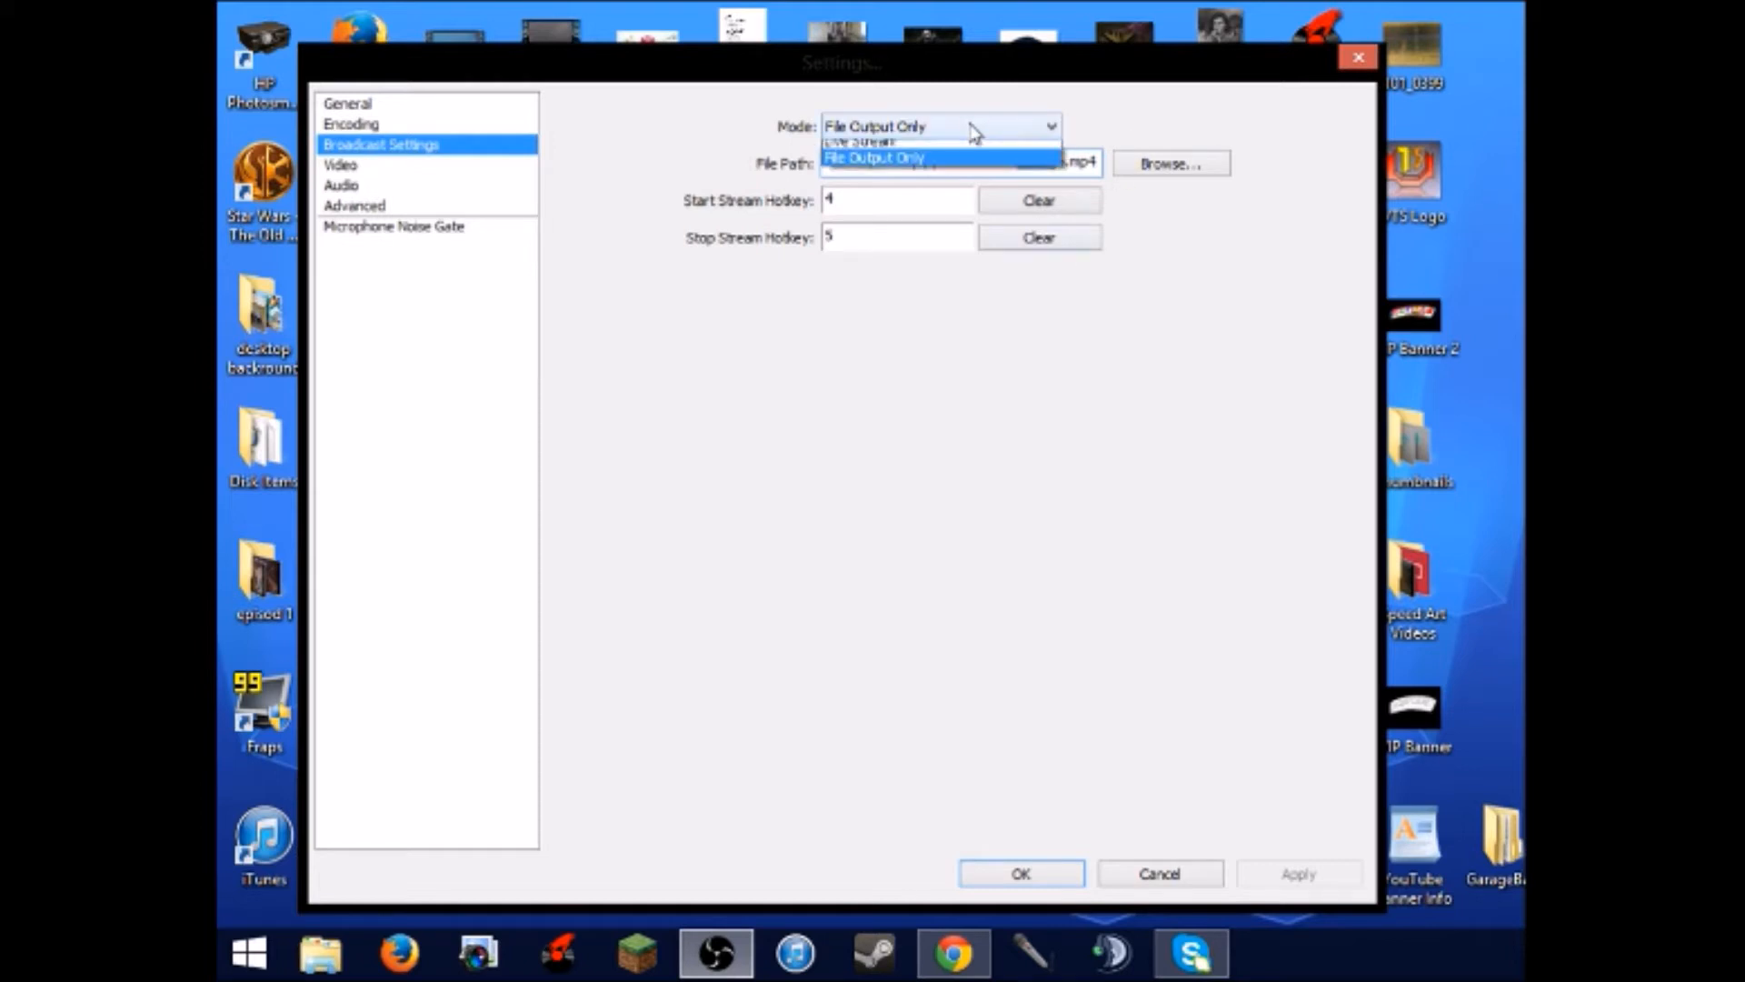
{"action": "left_click", "coordinate": [908, 168]}
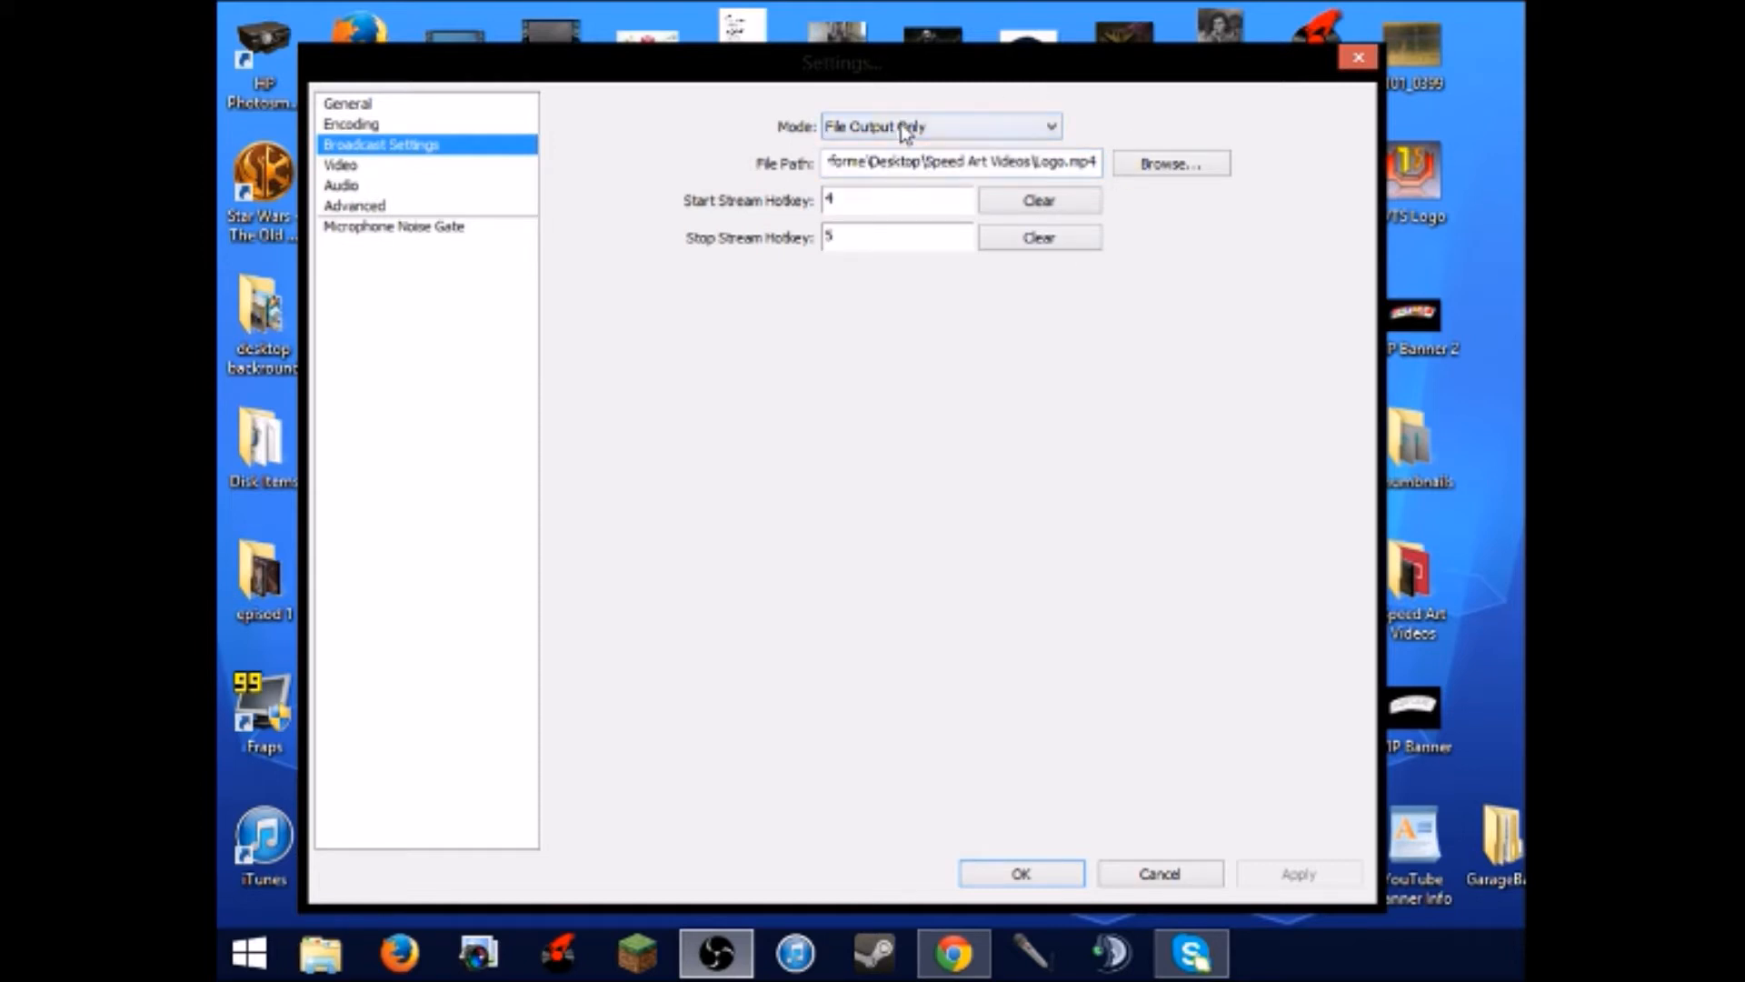
- Set the broadcast mode to Live Stream, with Twitch / Justin.tv as the service and US Midwest: Chicago, IL as the server
{"action": "left_click", "coordinate": [947, 128]}
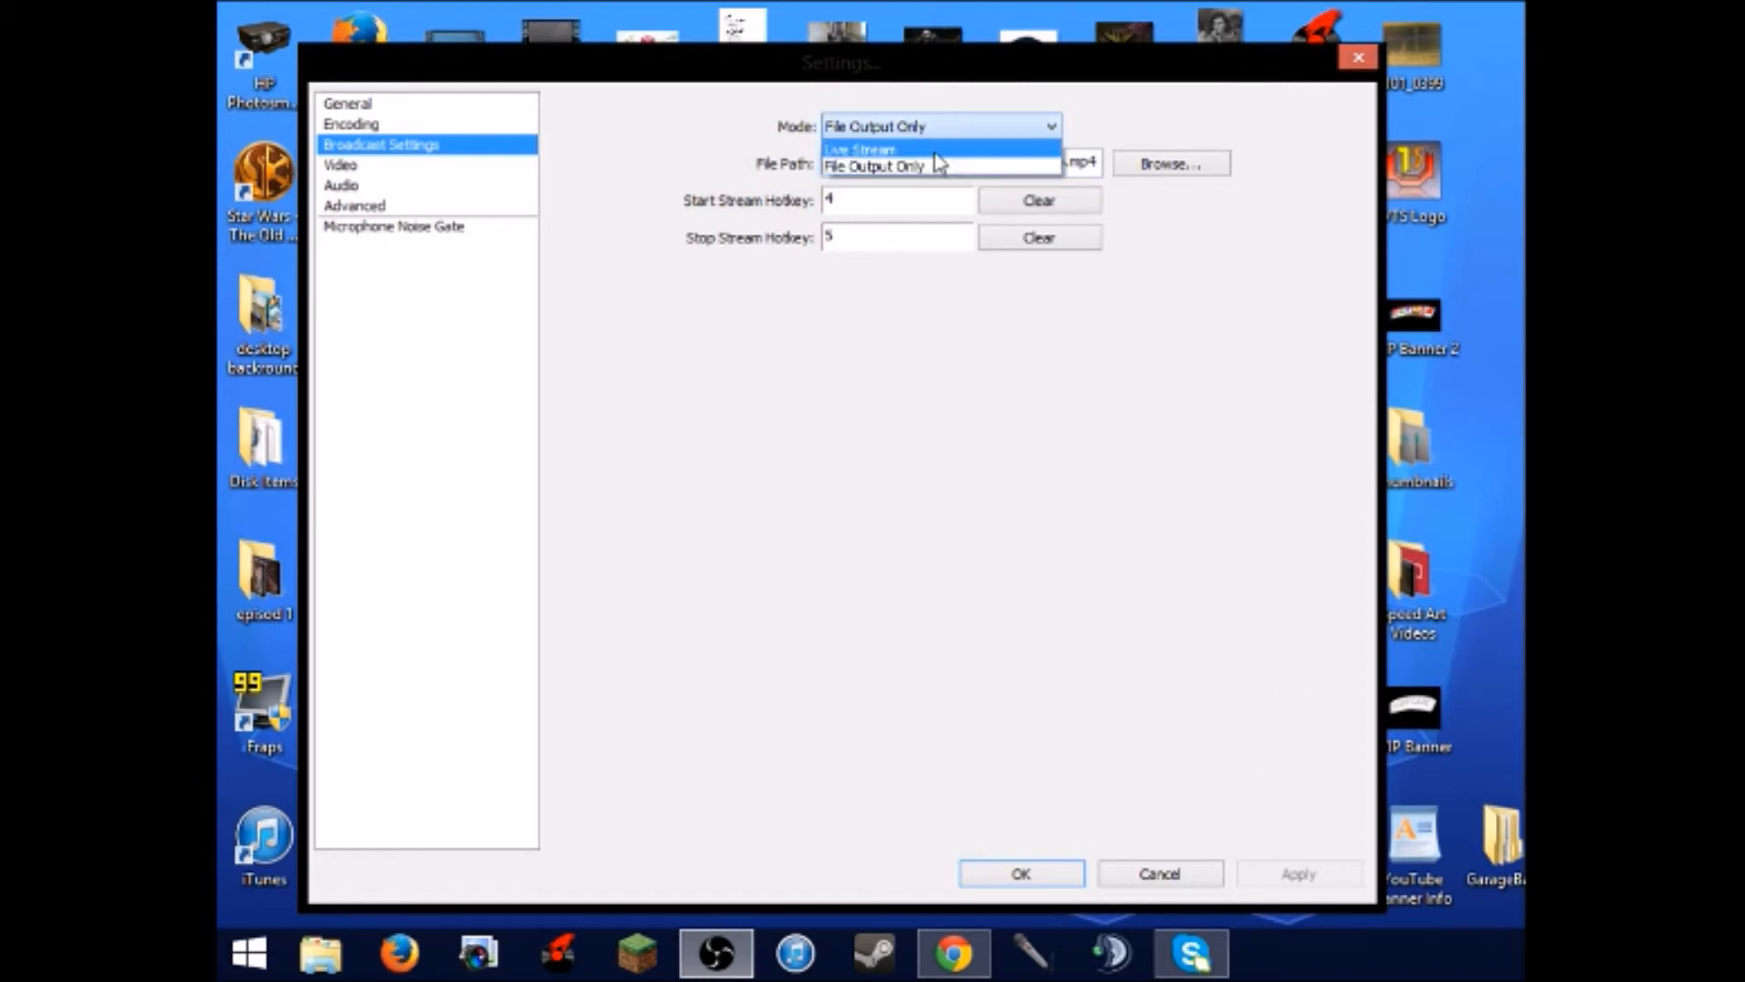
{"action": "left_click", "coordinate": [937, 150]}
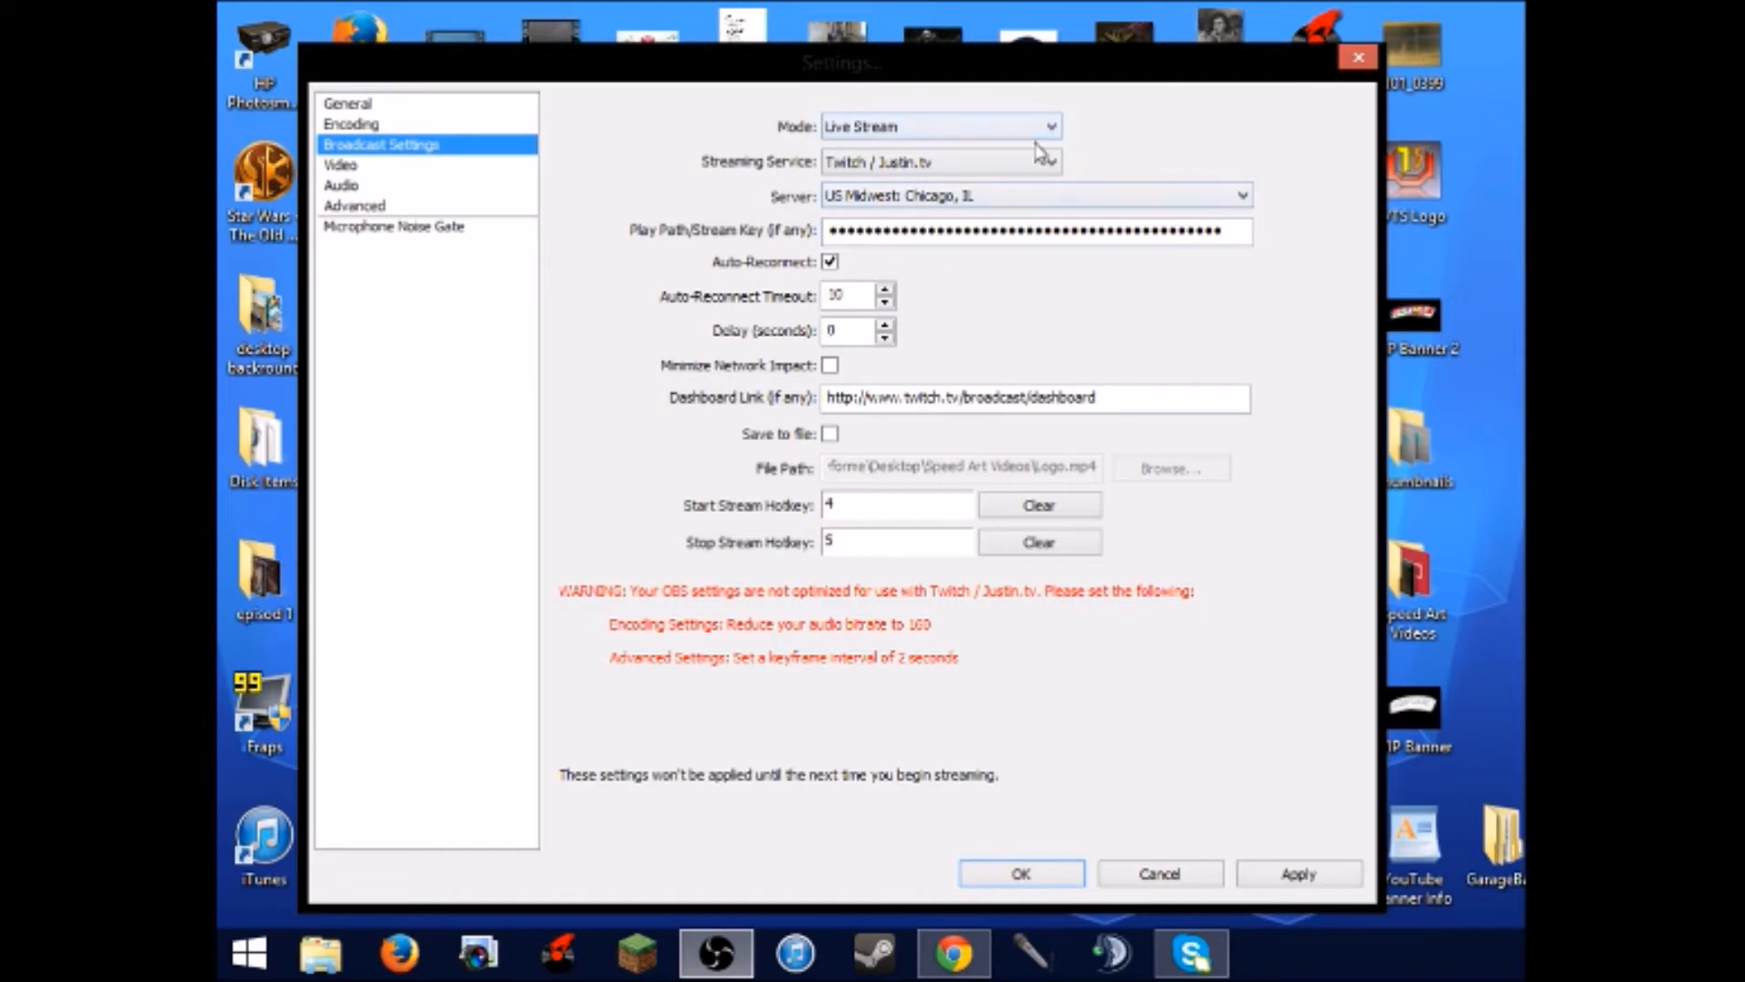
{"action": "left_click", "coordinate": [993, 168]}
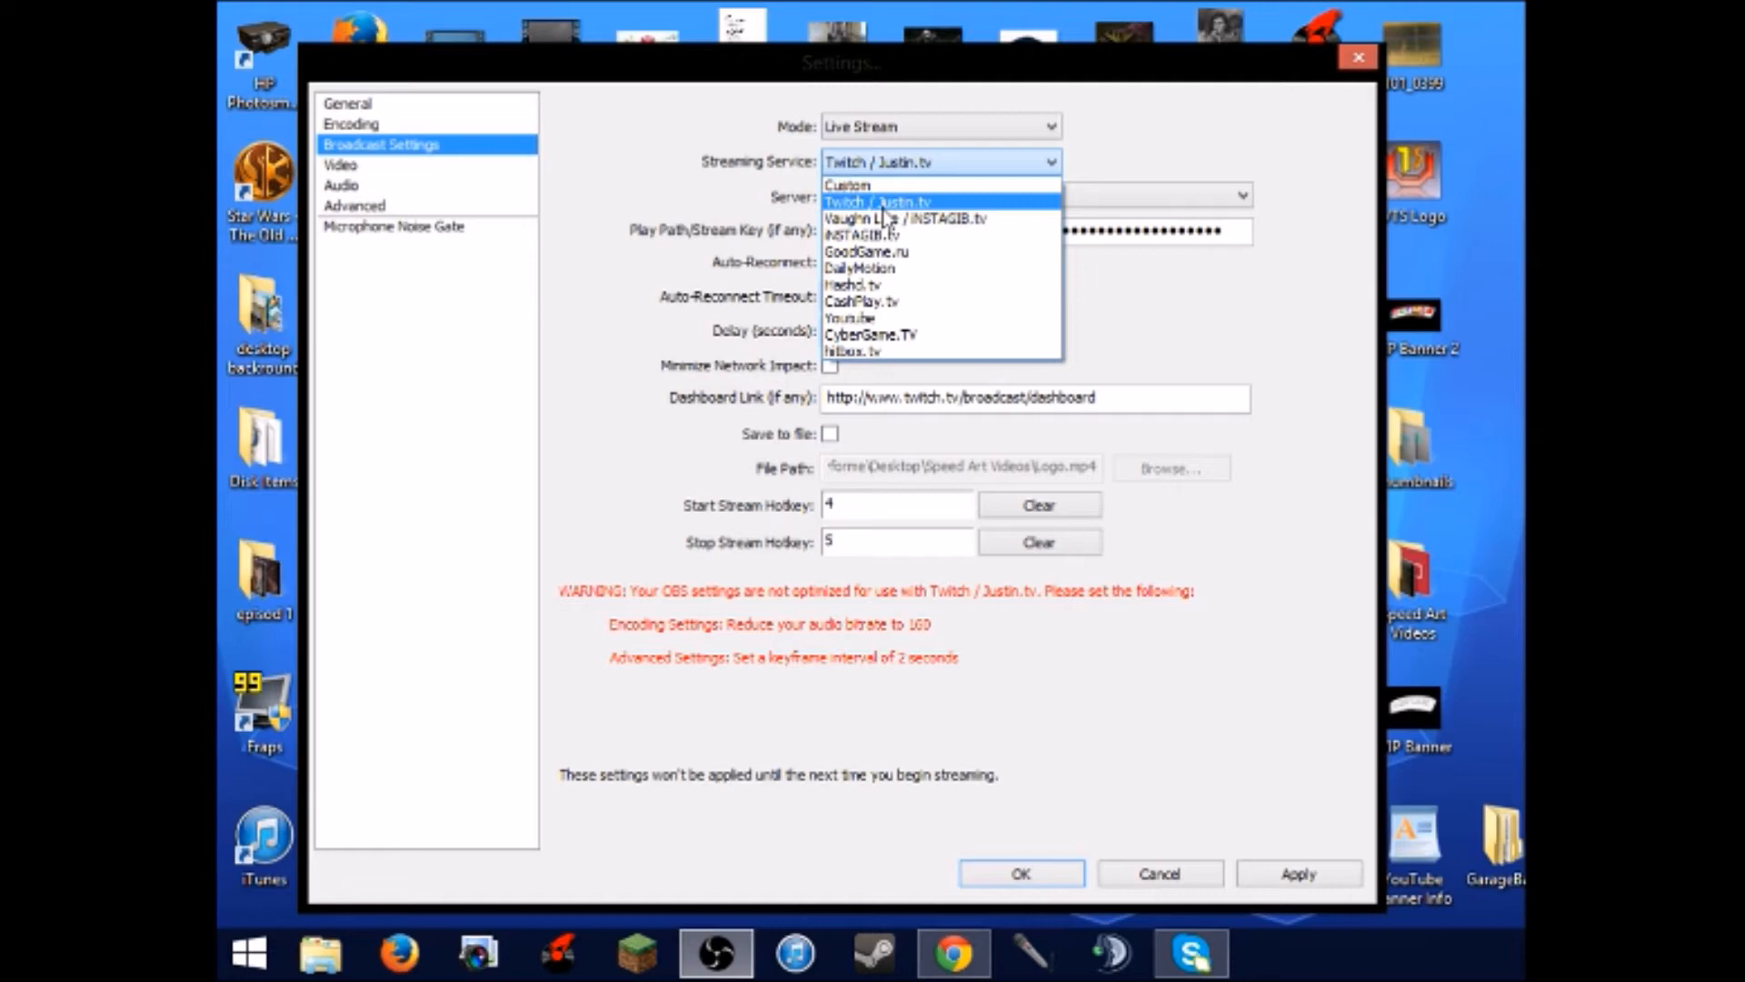
{"action": "left_click", "coordinate": [909, 206]}
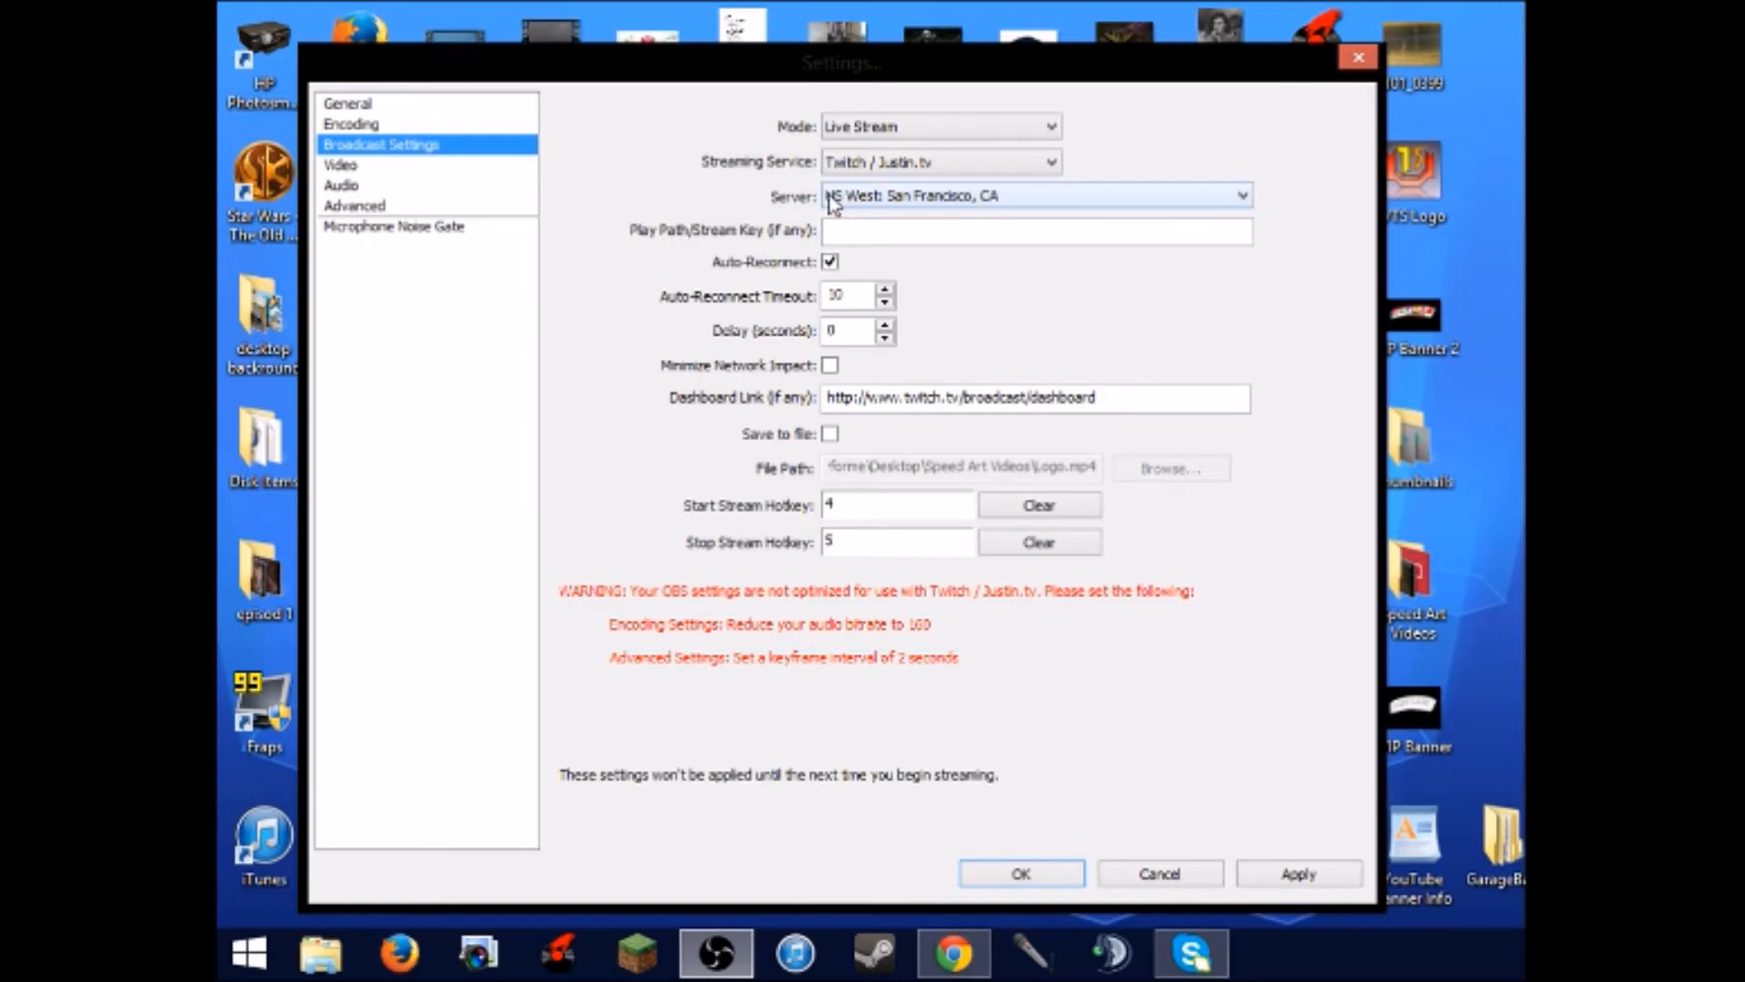
{"action": "left_click", "coordinate": [874, 202]}
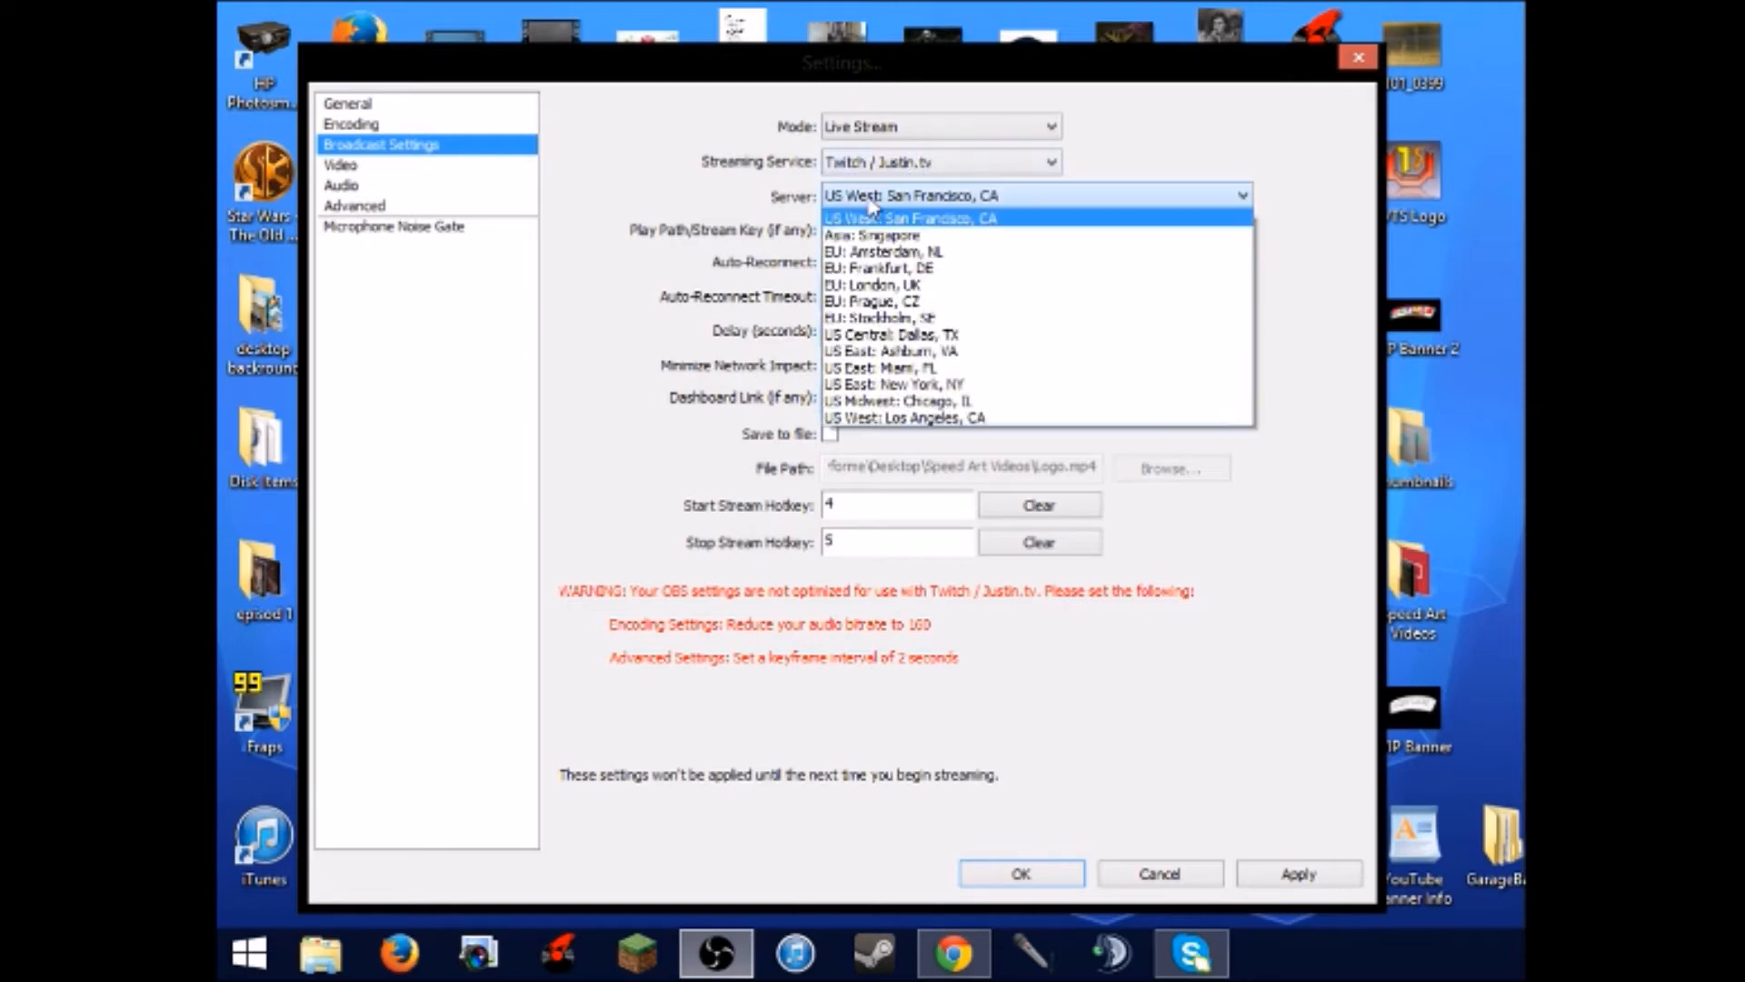
{"action": "left_click", "coordinate": [959, 401]}
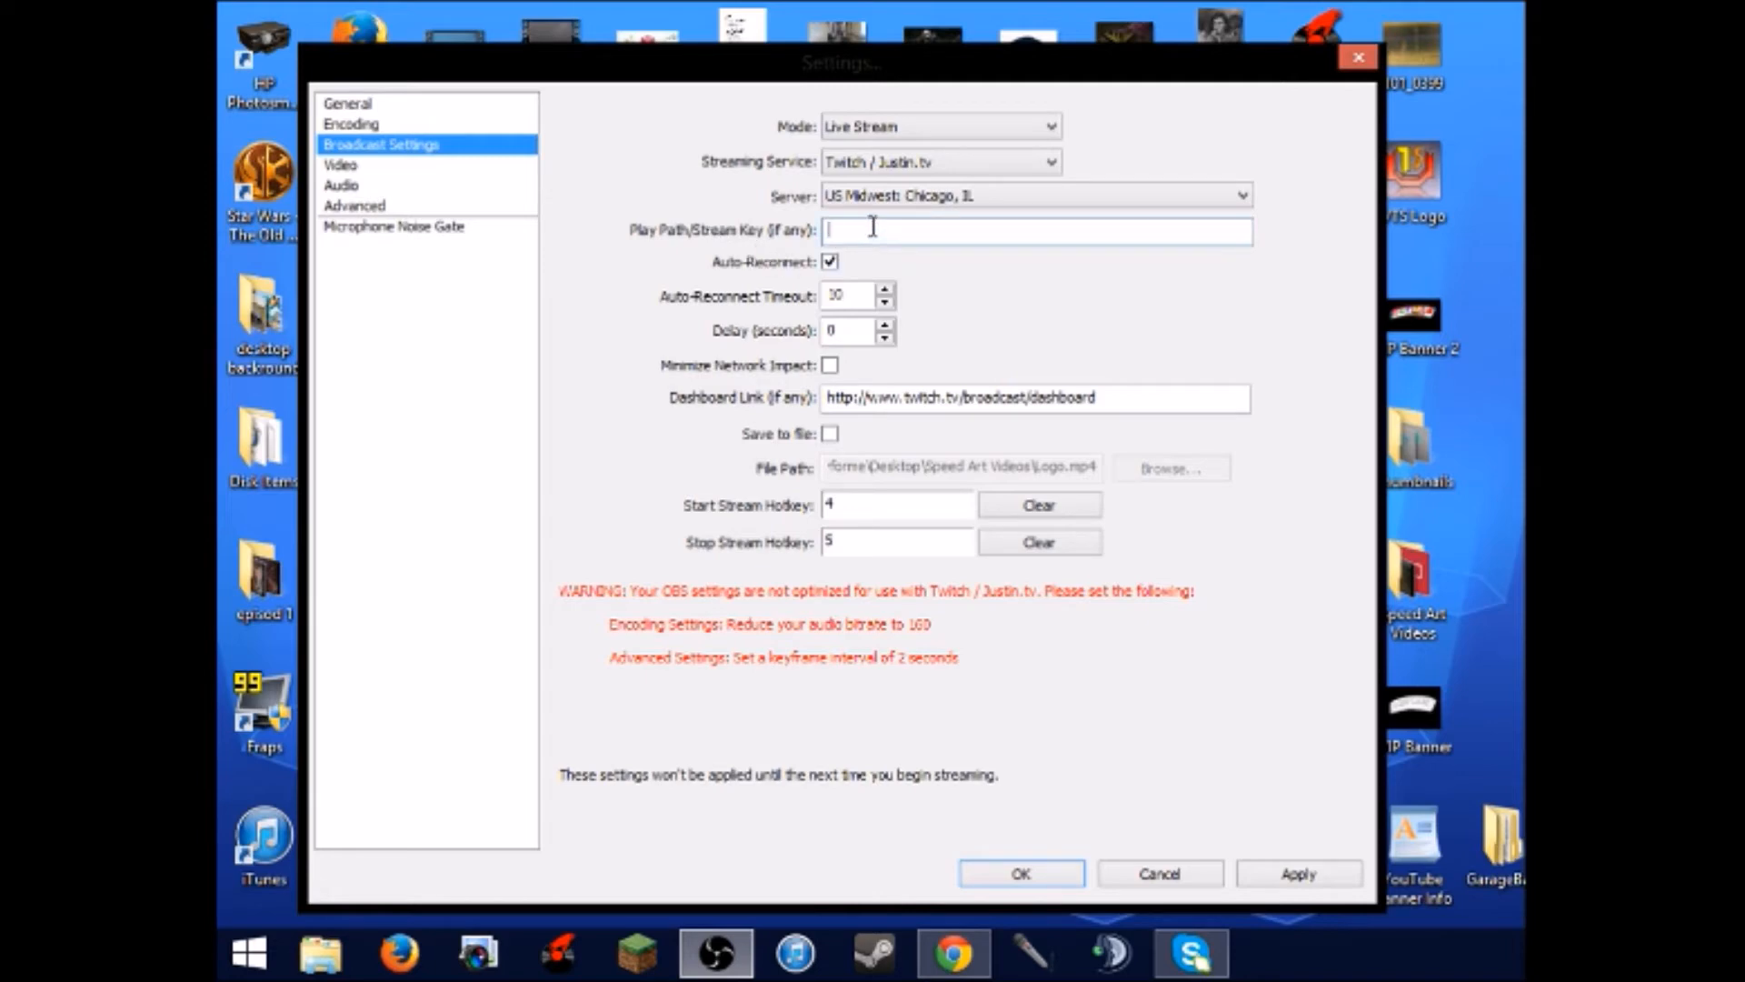
- For the empty stream key field, switch to Twitch in the browser and open the Stream Key page of the channel dashboard
{"action": "left_click", "coordinate": [832, 231]}
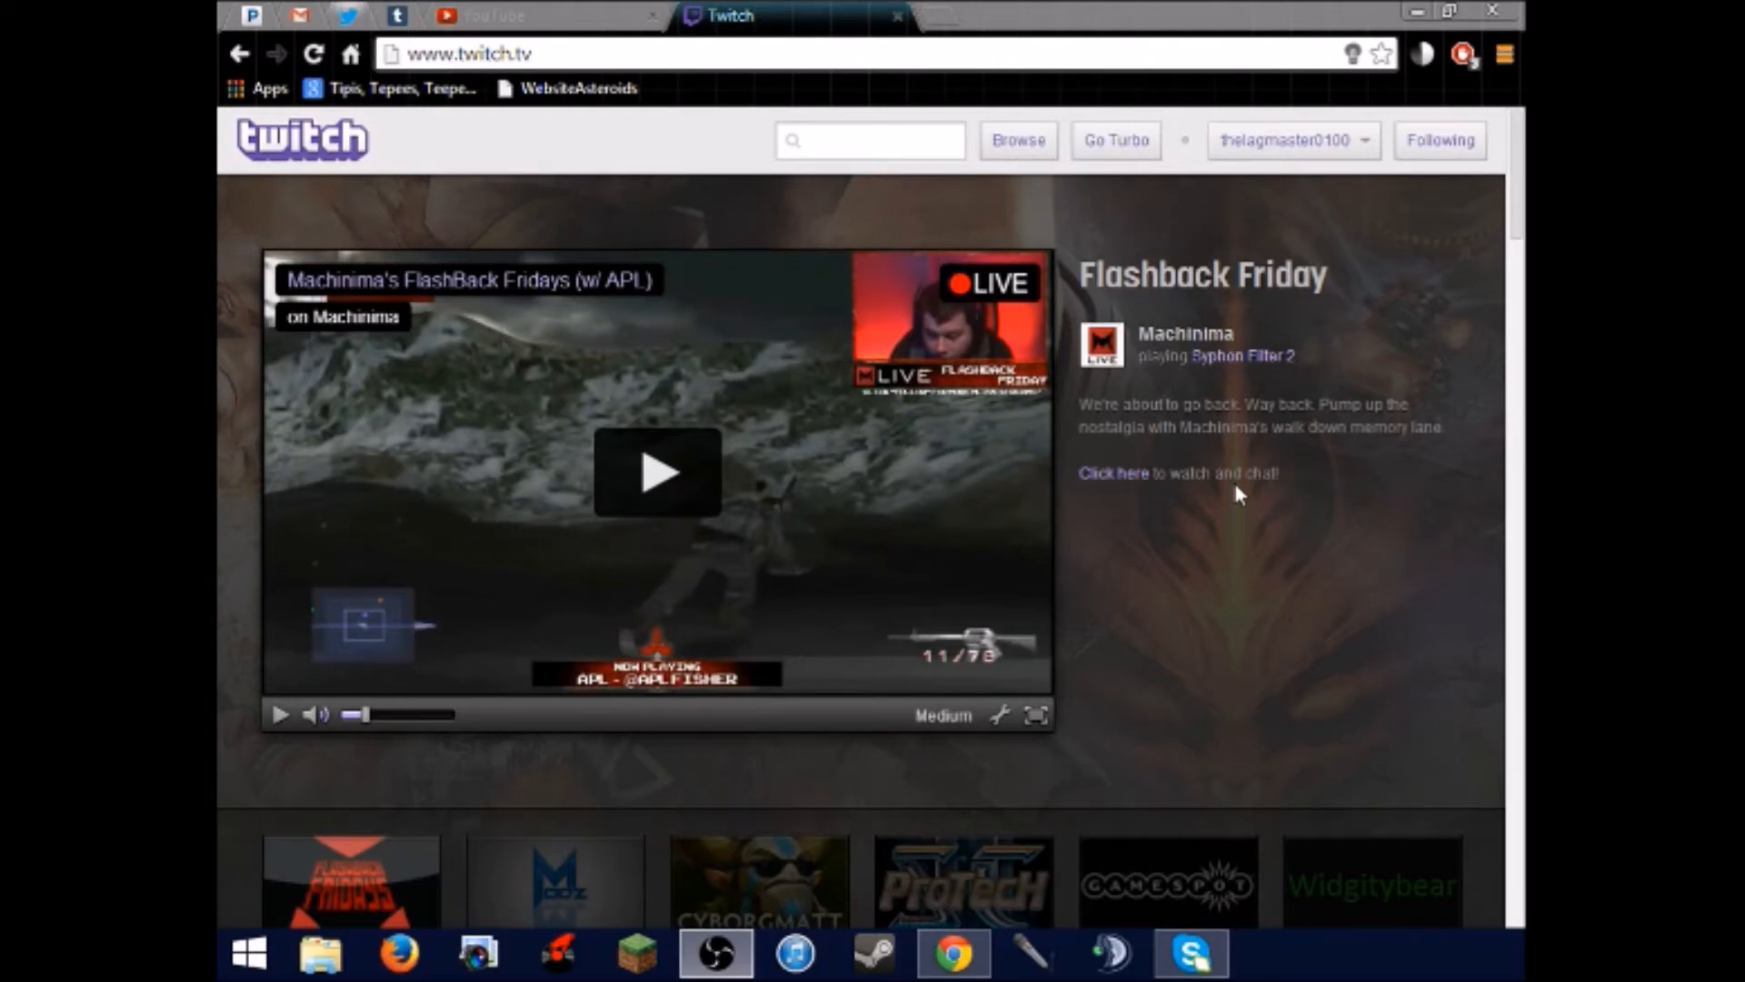
{"action": "left_click", "coordinate": [1273, 150]}
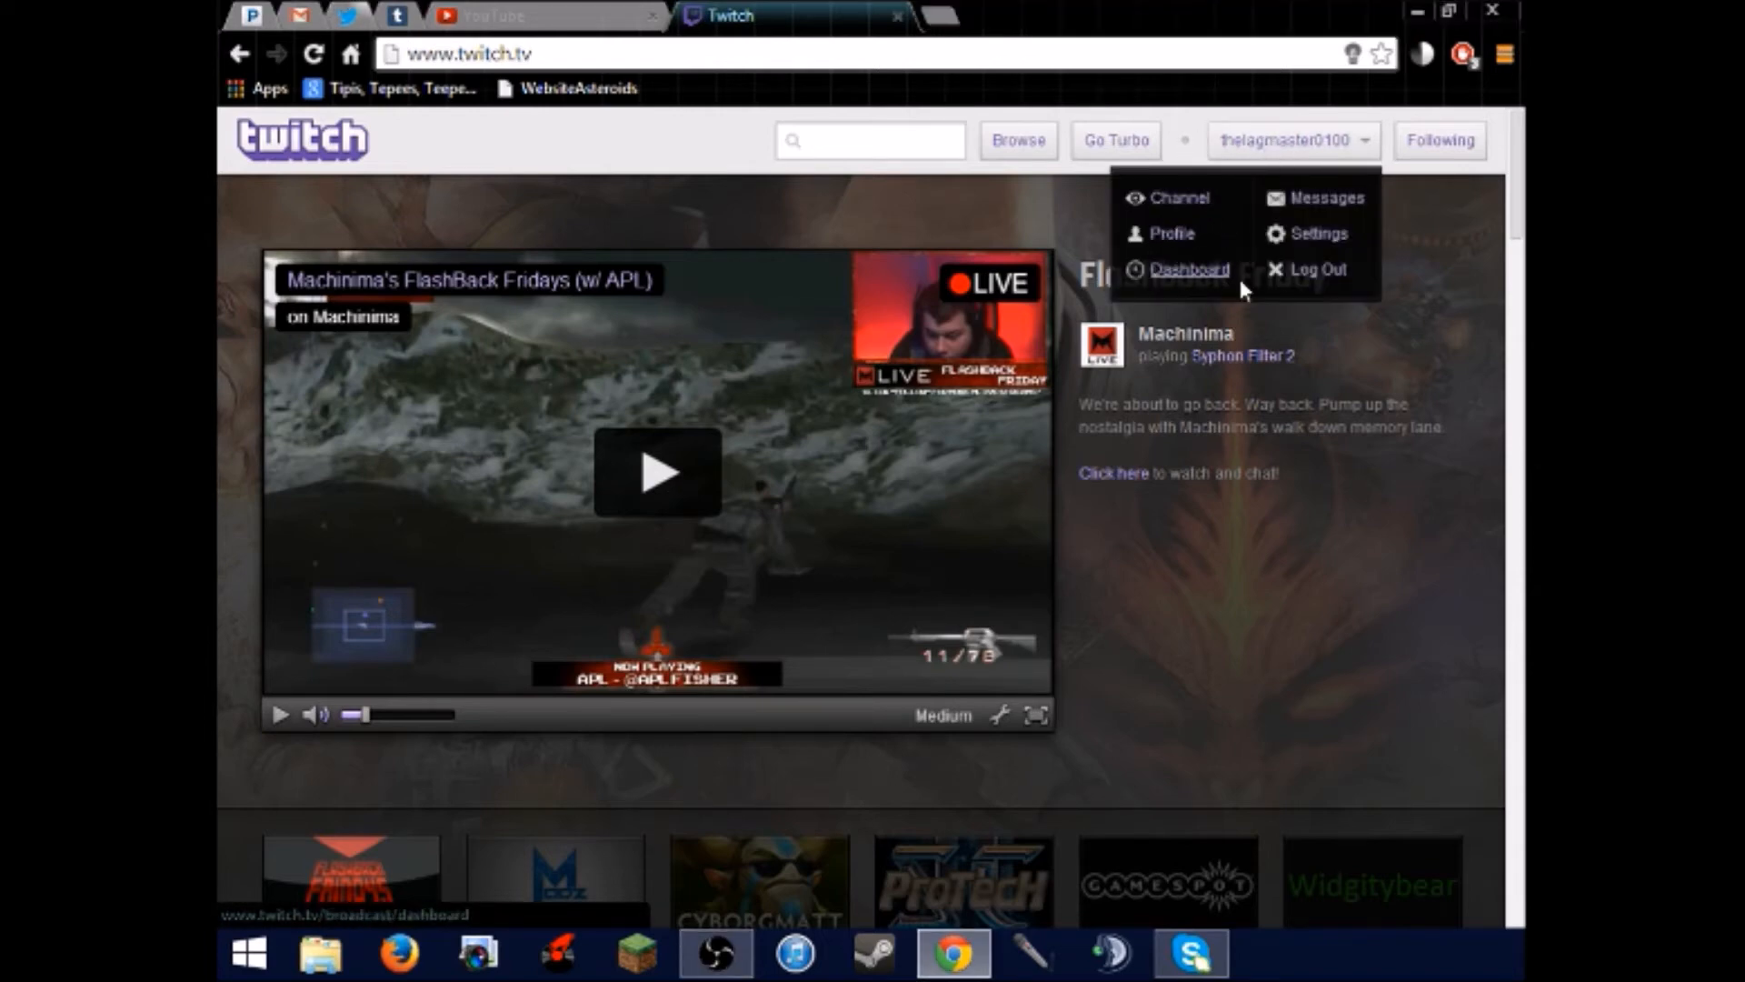
{"action": "left_click", "coordinate": [1191, 269]}
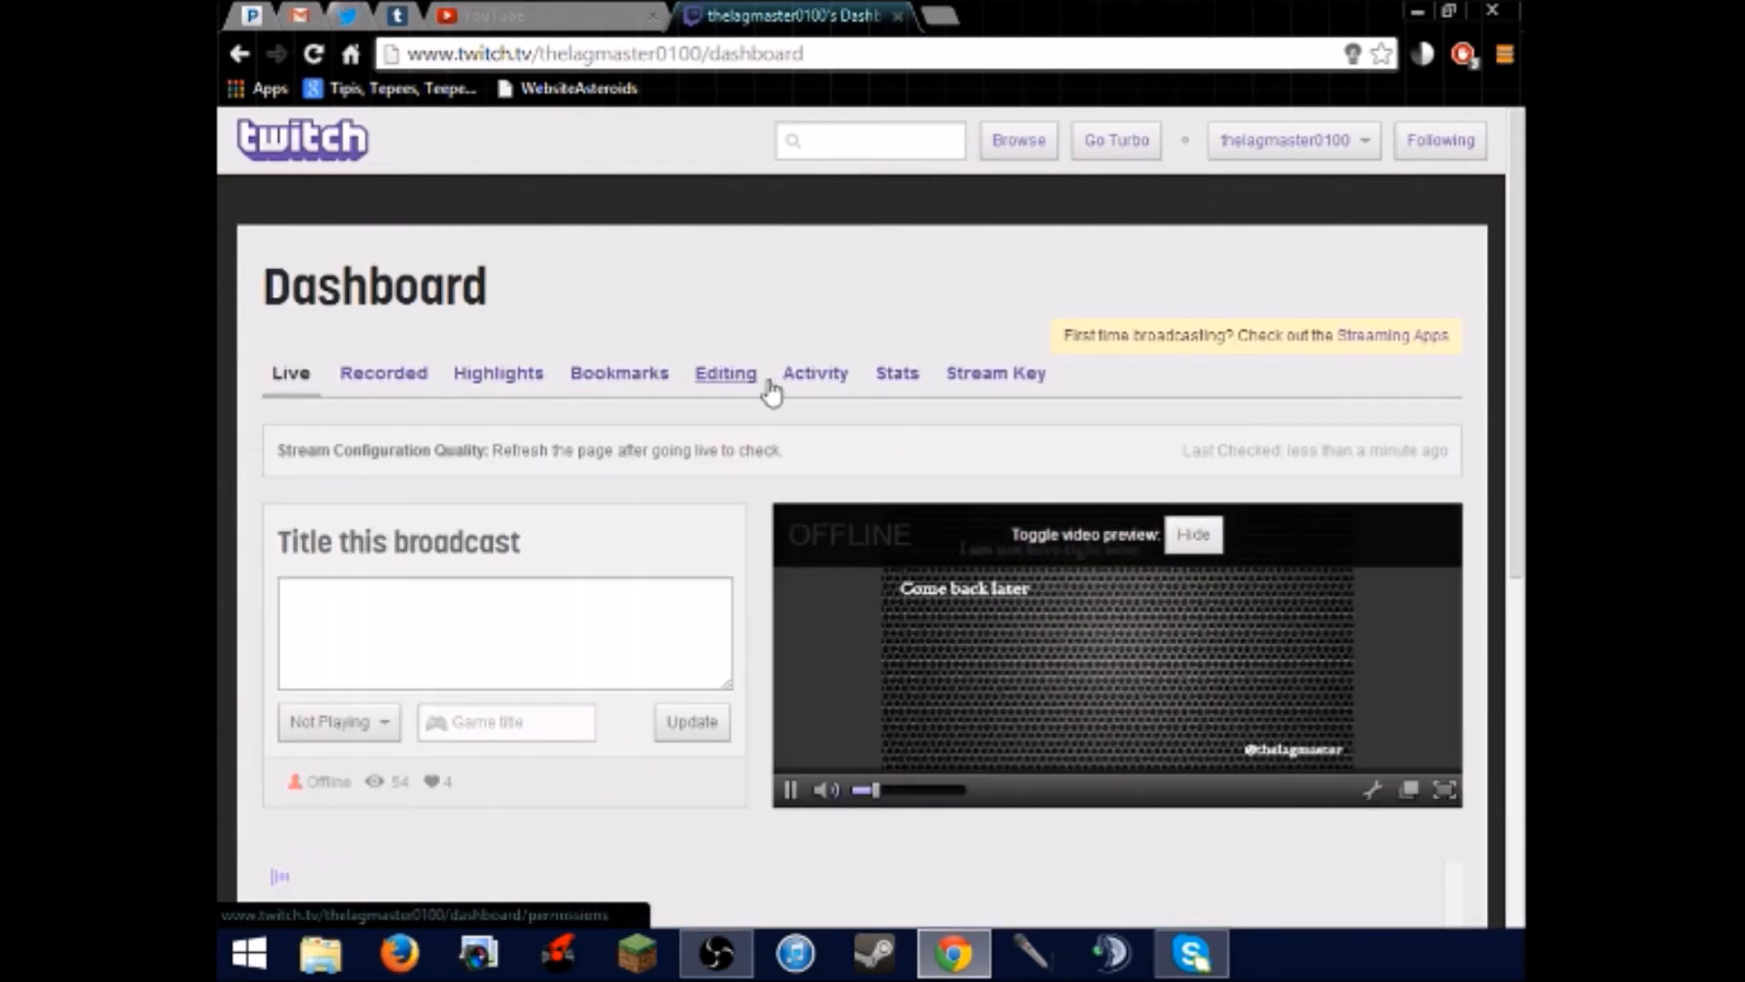
{"action": "left_click", "coordinate": [1012, 376]}
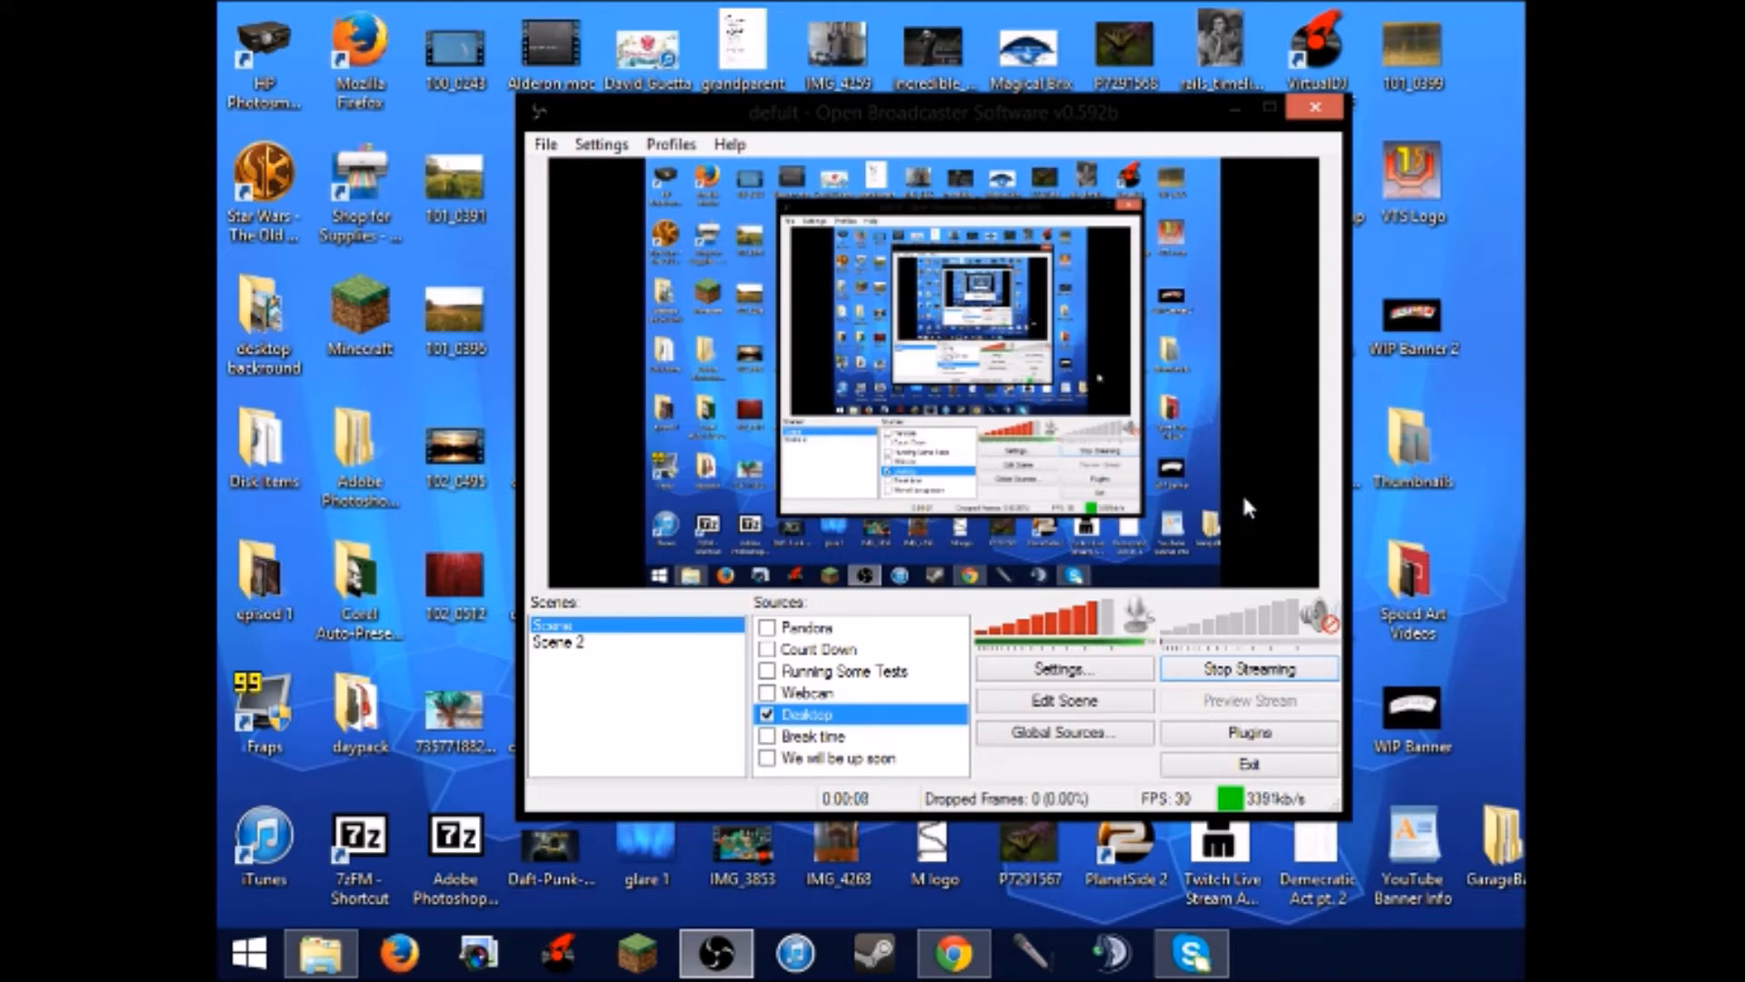
- Reopen the broadcast settings, examine the Live Stream options, and discard the changes when moving on to the video settings
{"action": "left_click", "coordinate": [1058, 670]}
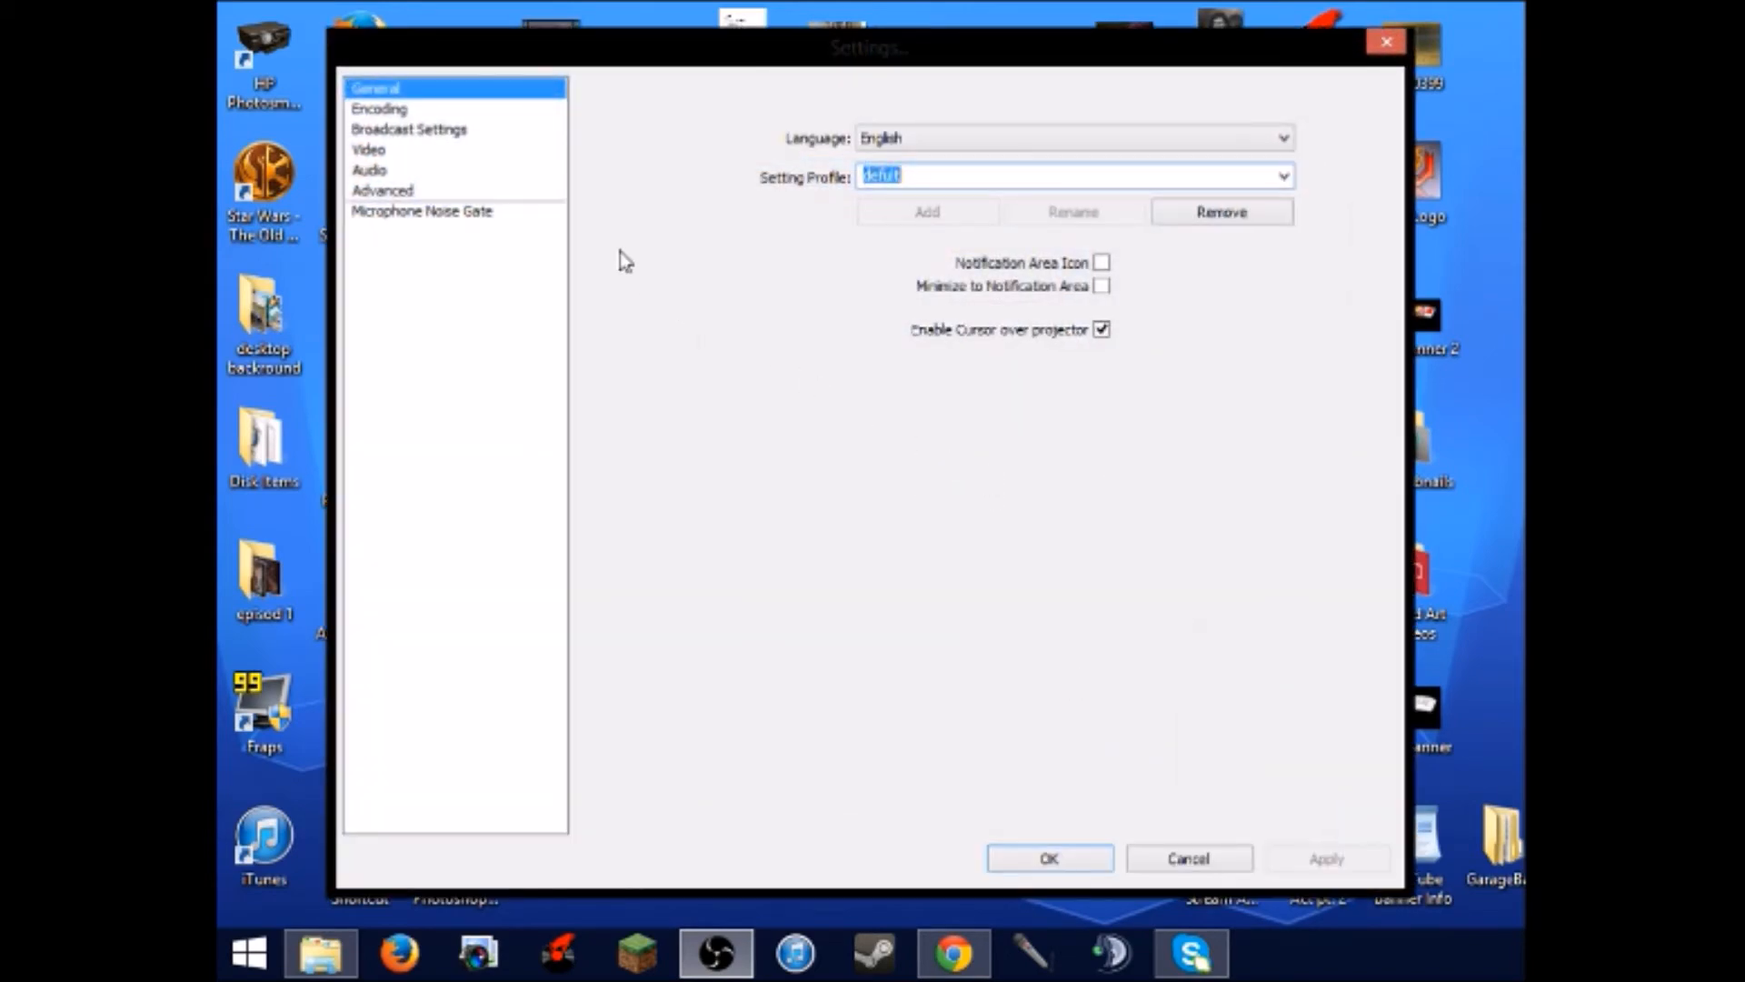
{"action": "left_click", "coordinate": [409, 130]}
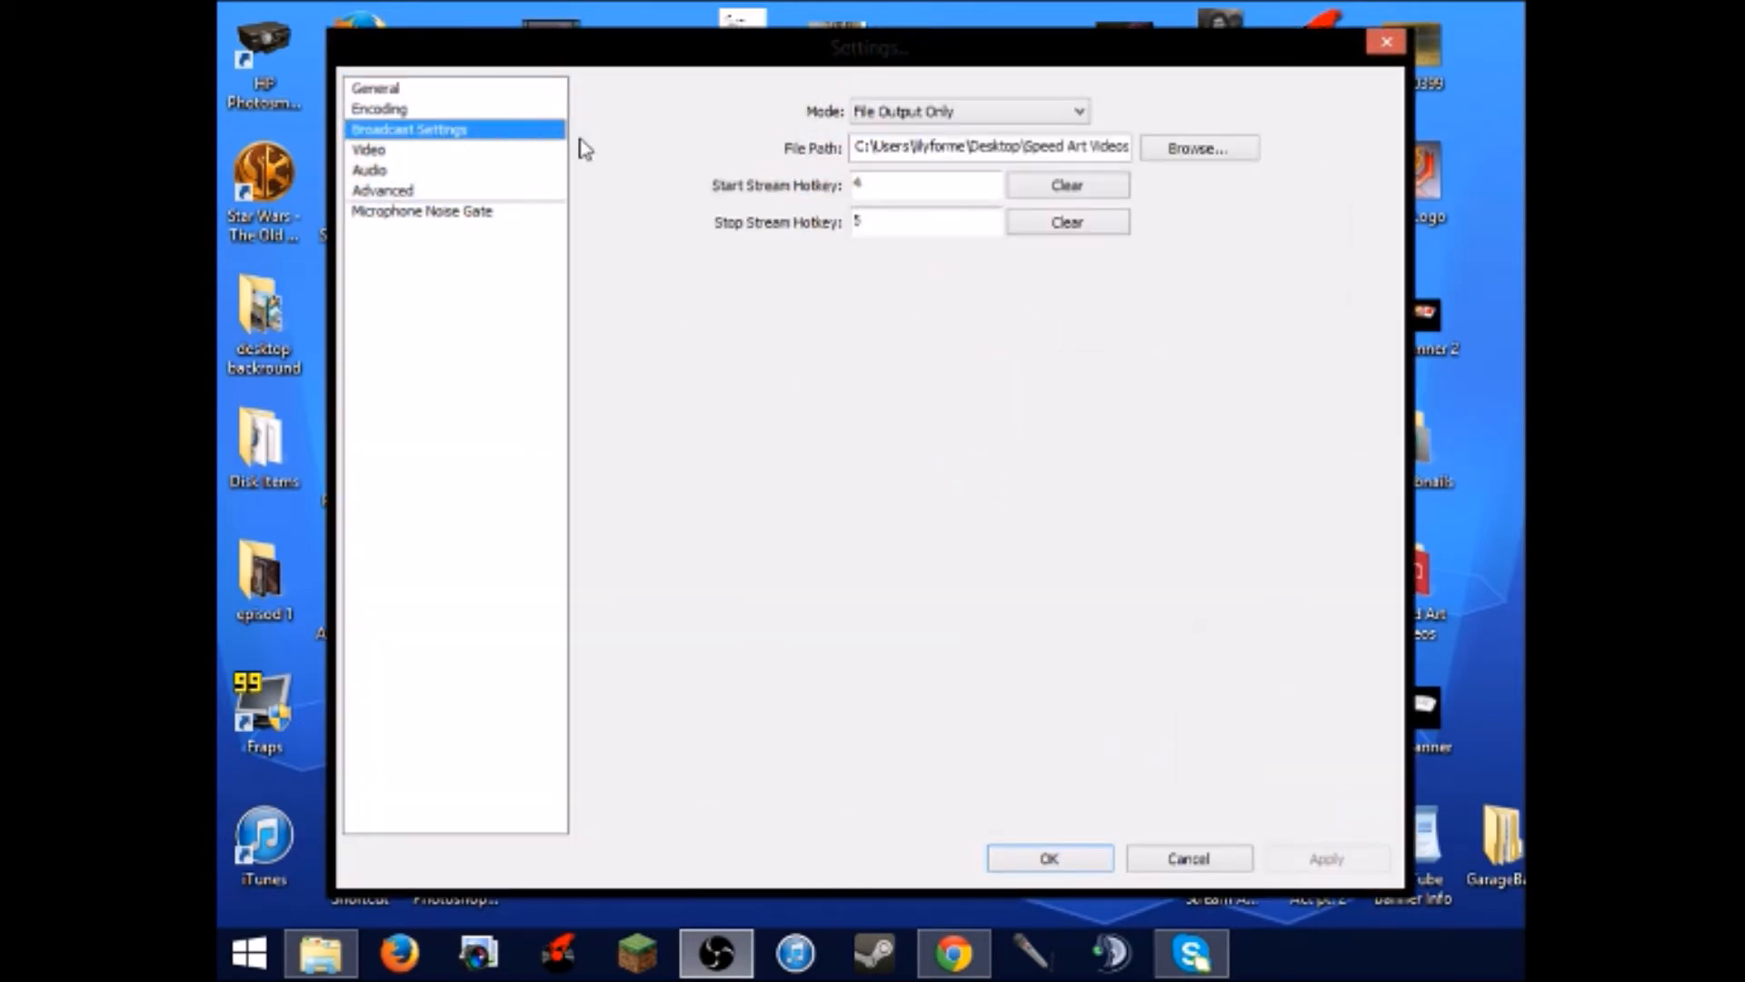
{"action": "left_click", "coordinate": [951, 114]}
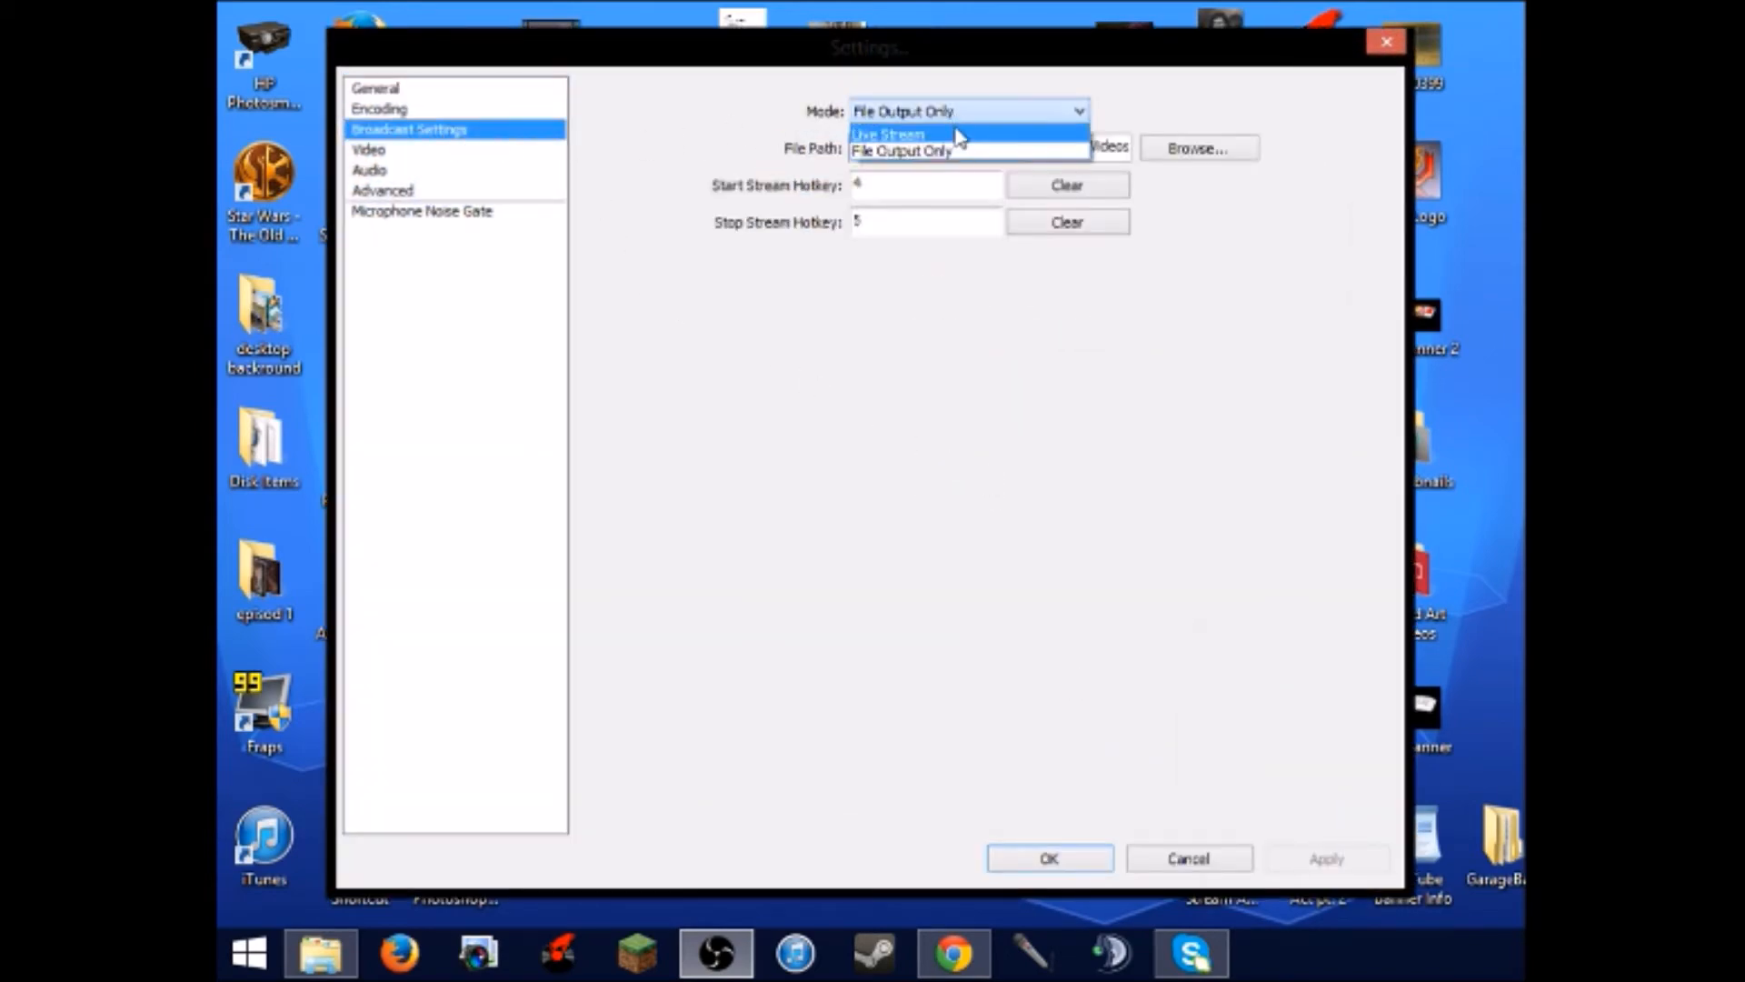
{"action": "left_click", "coordinate": [954, 137]}
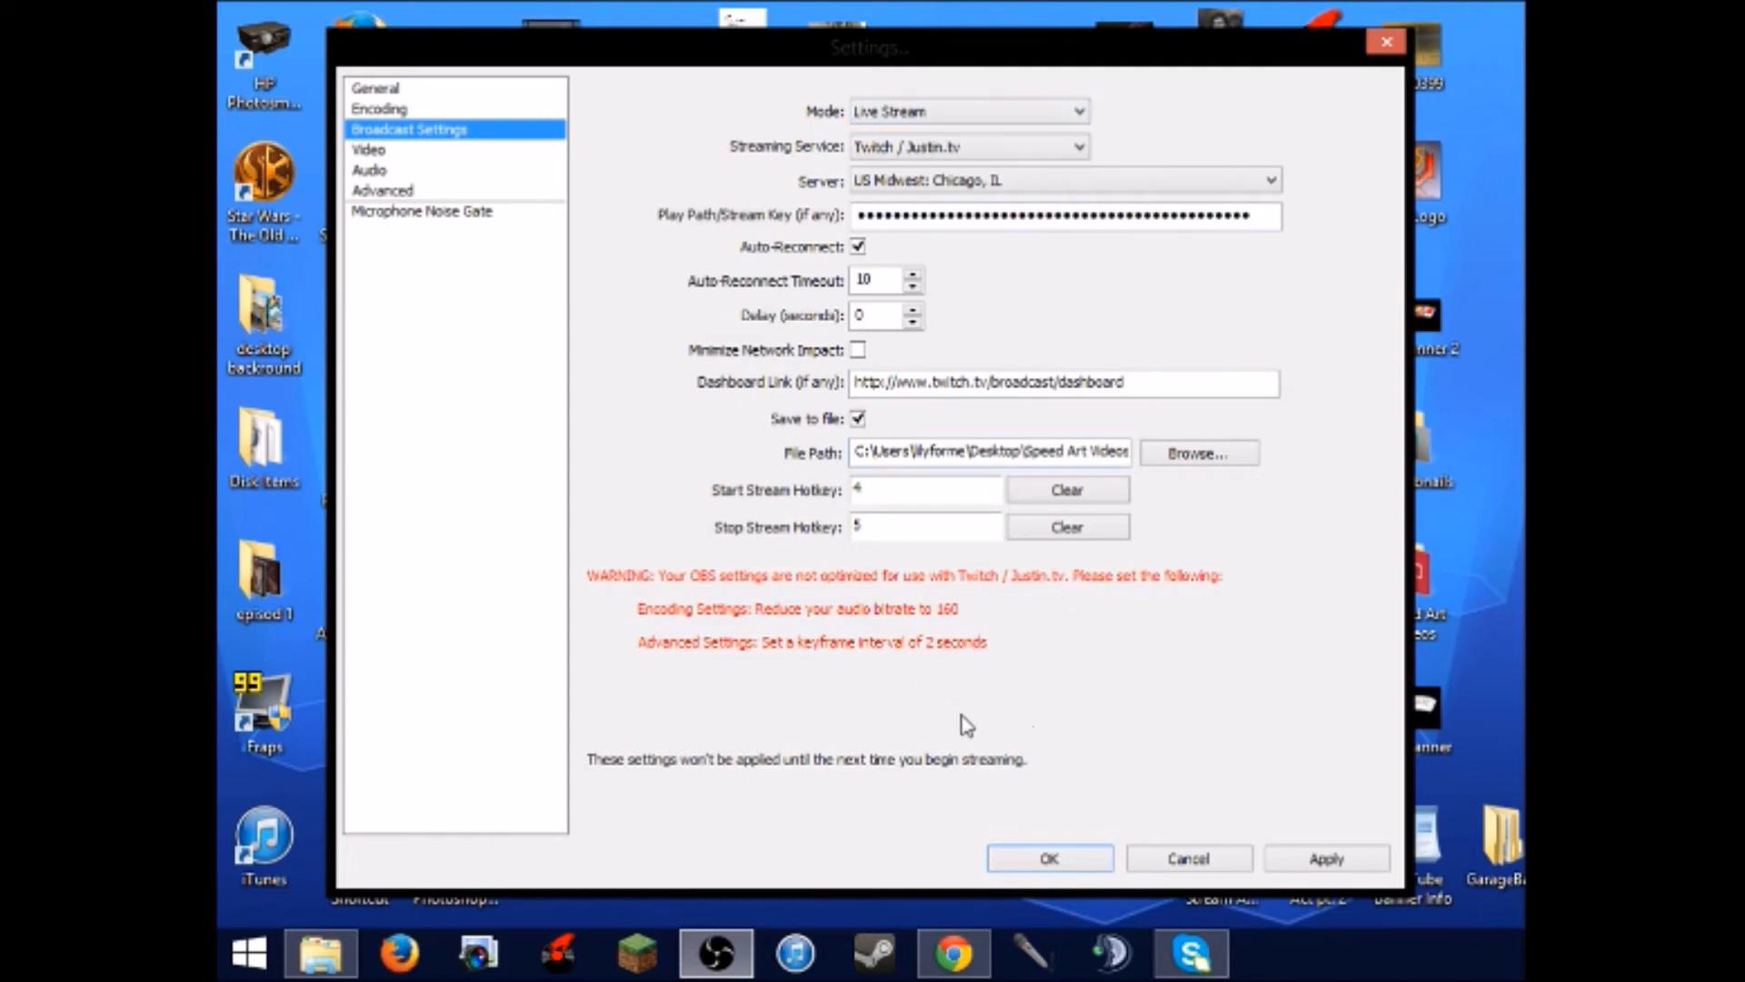
{"action": "left_click", "coordinate": [411, 151]}
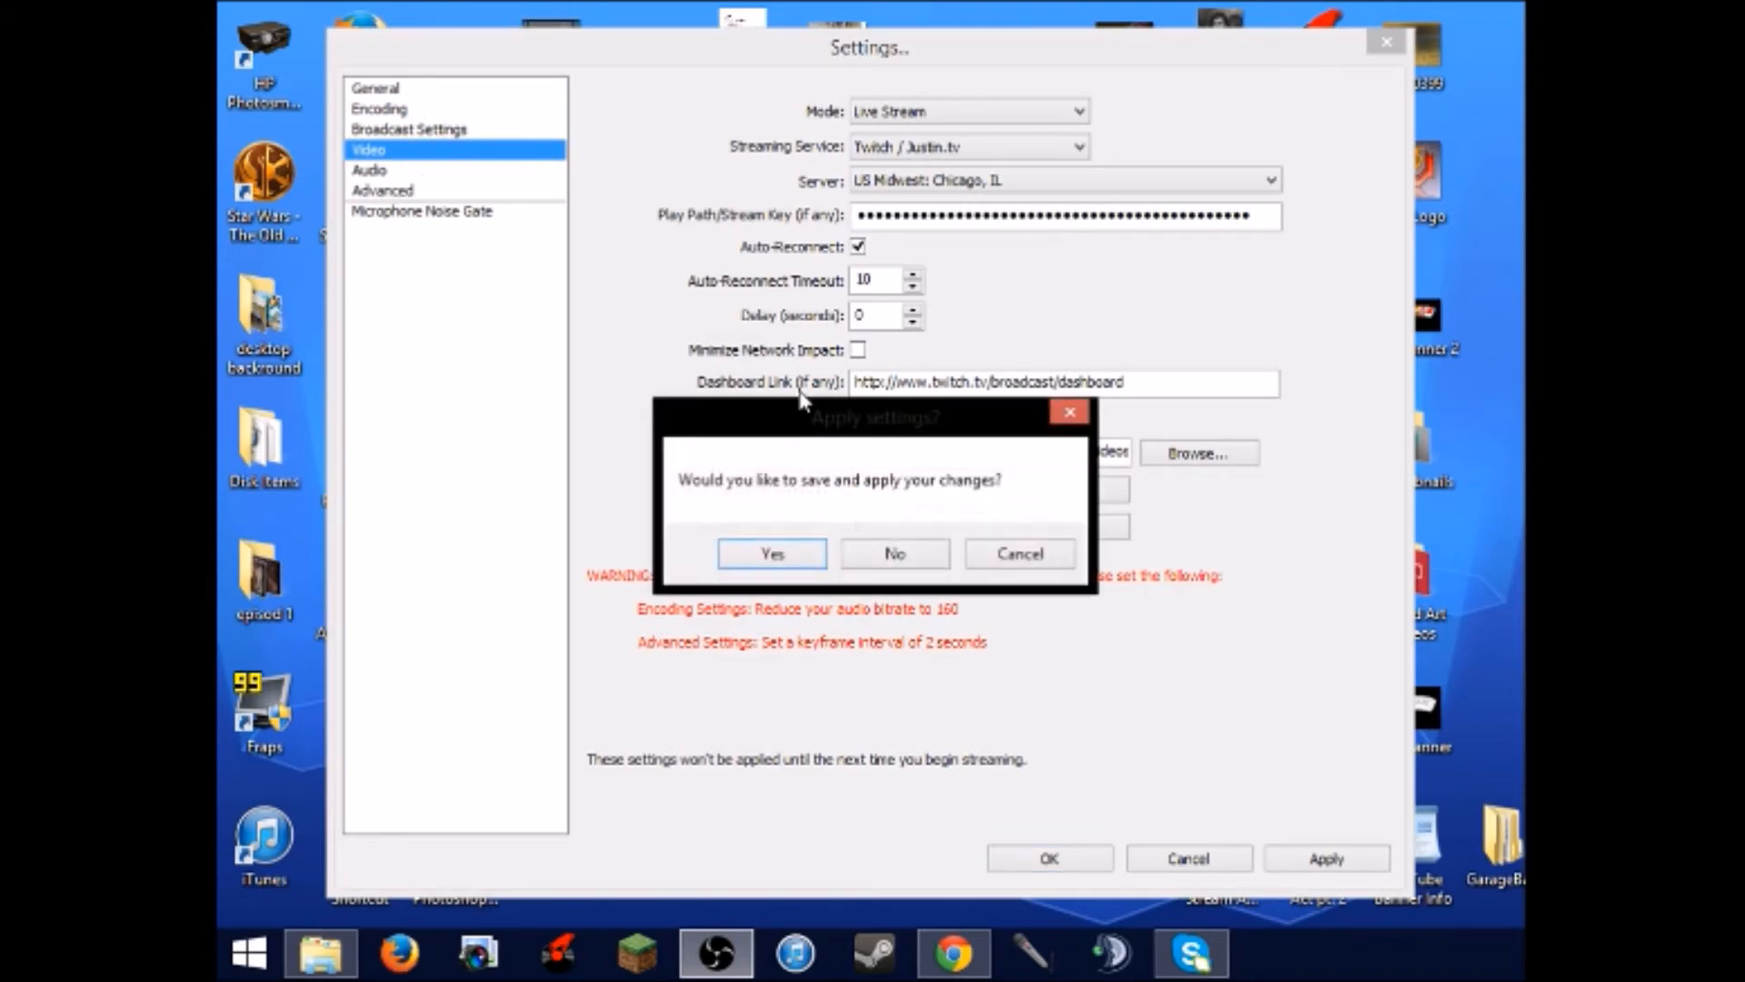
{"action": "left_click", "coordinate": [898, 552]}
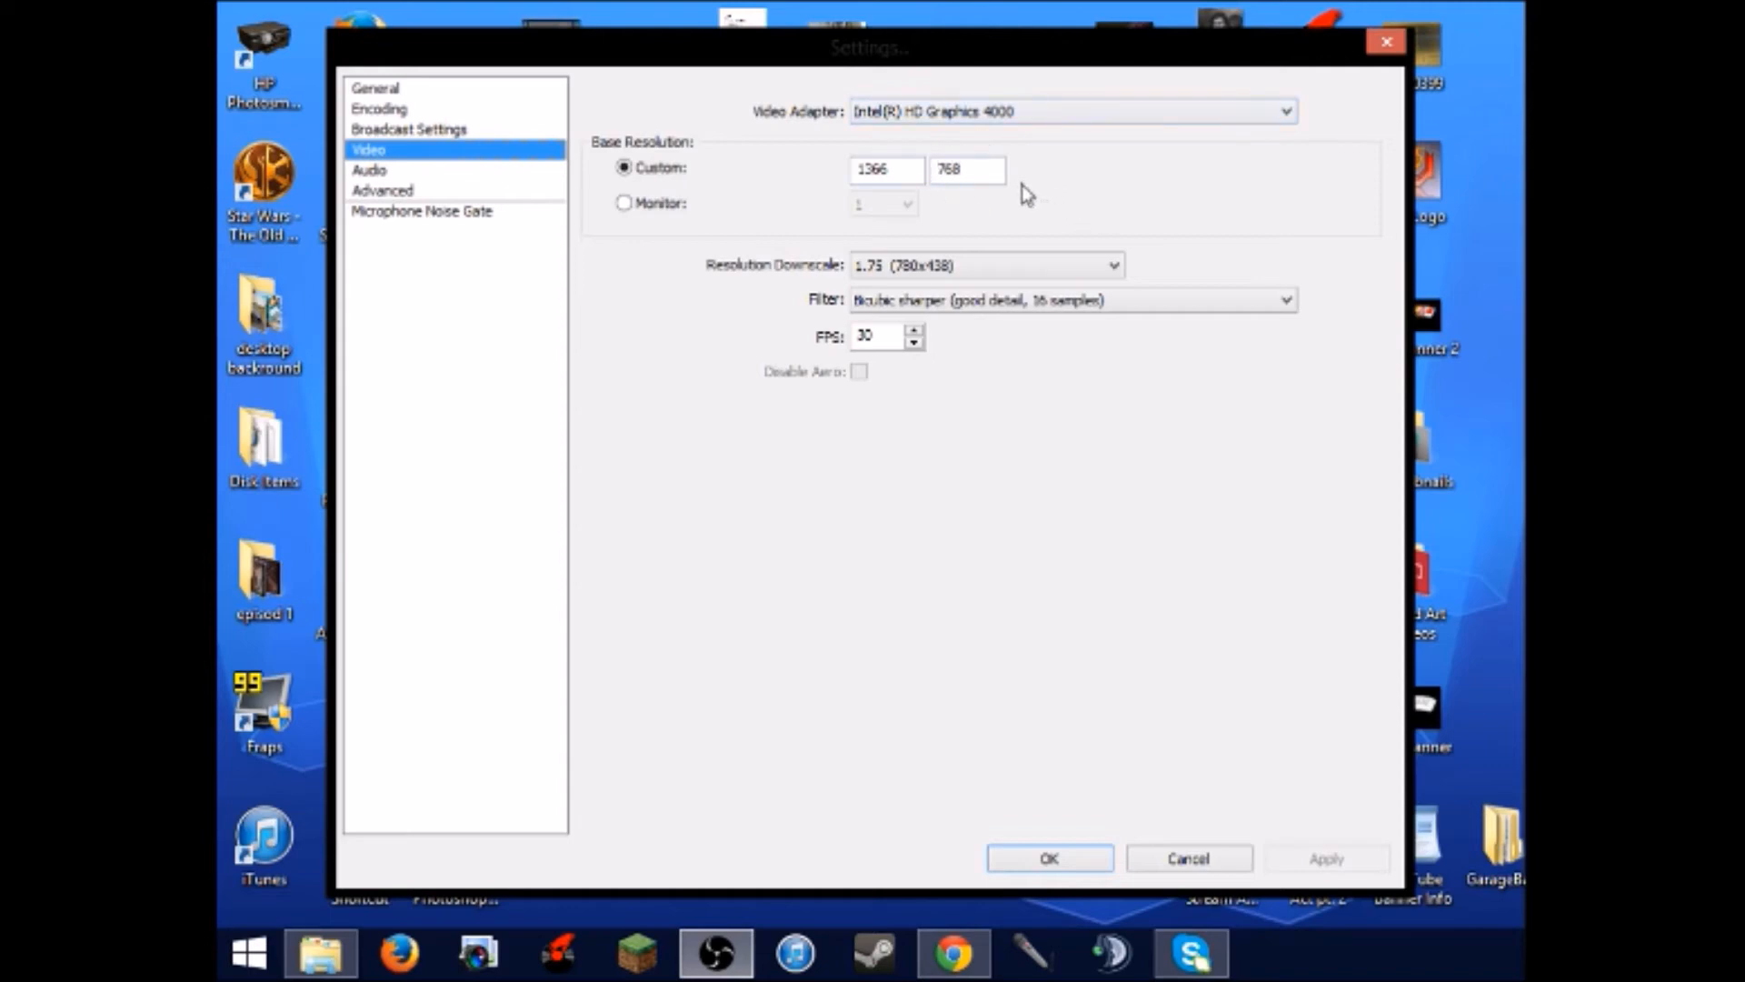
- Set the base resolution to Monitor 1 with a 1.75 (780x438) downscale and the Bicubic sharper filter, and save the video changes
{"action": "left_click", "coordinate": [625, 204]}
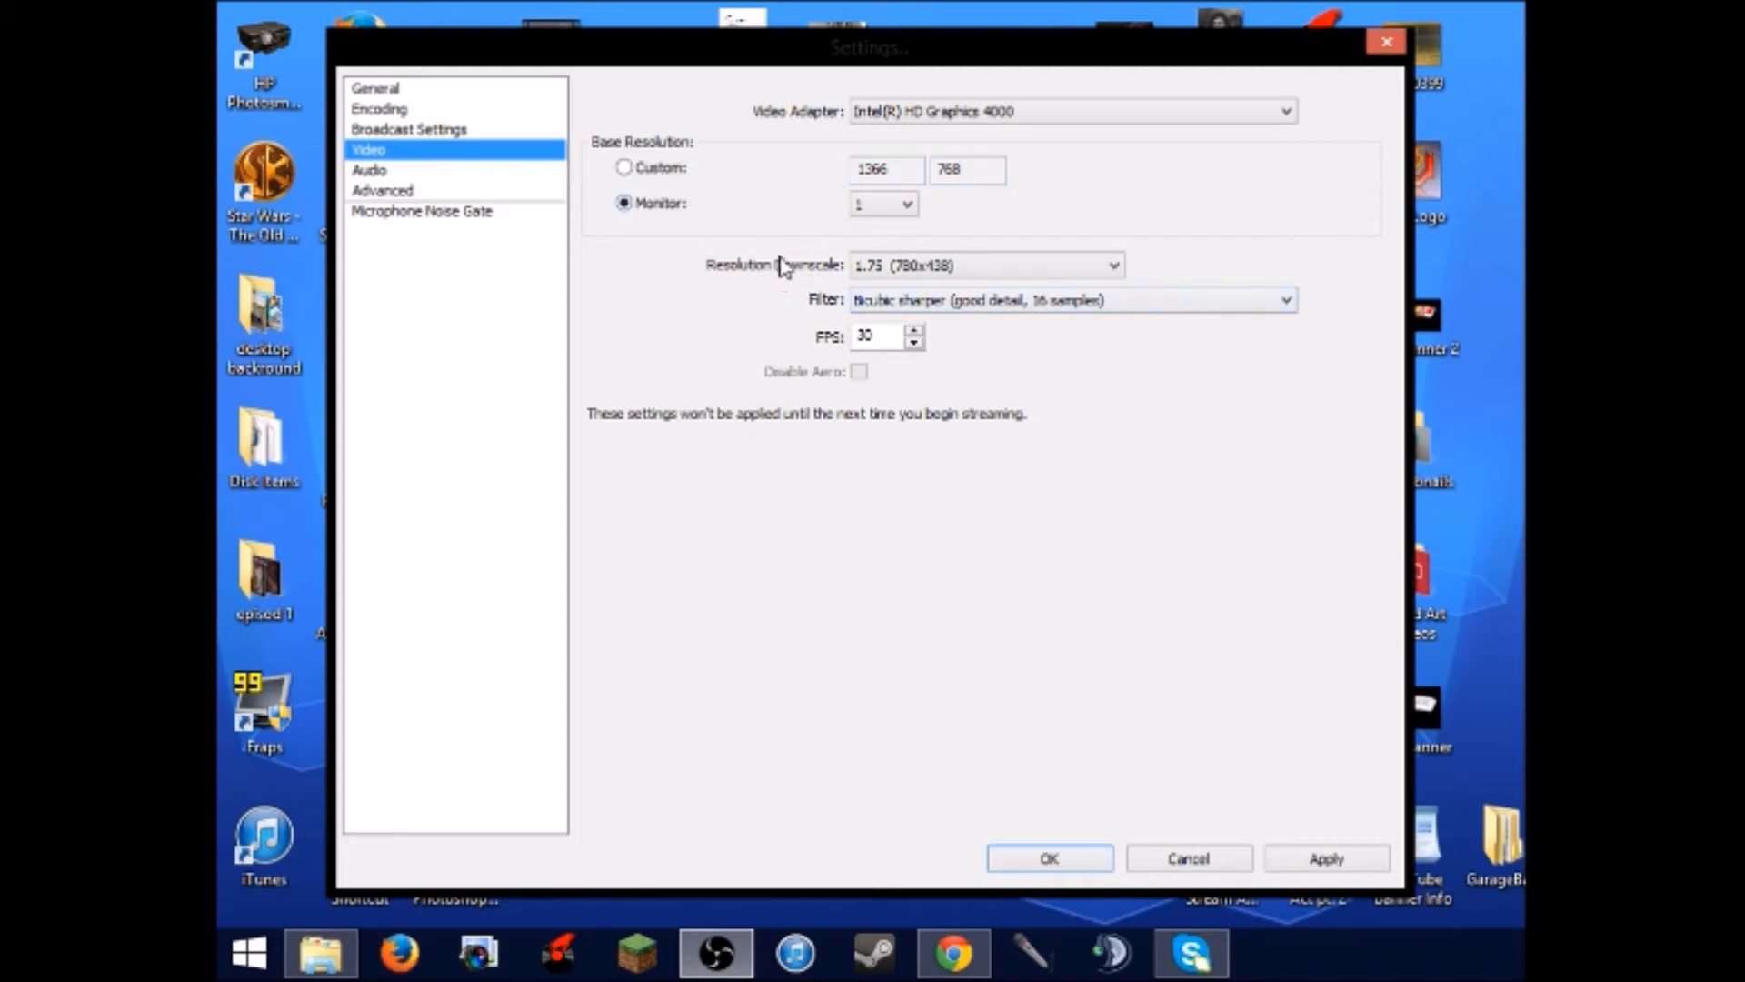
{"action": "left_click", "coordinate": [948, 265]}
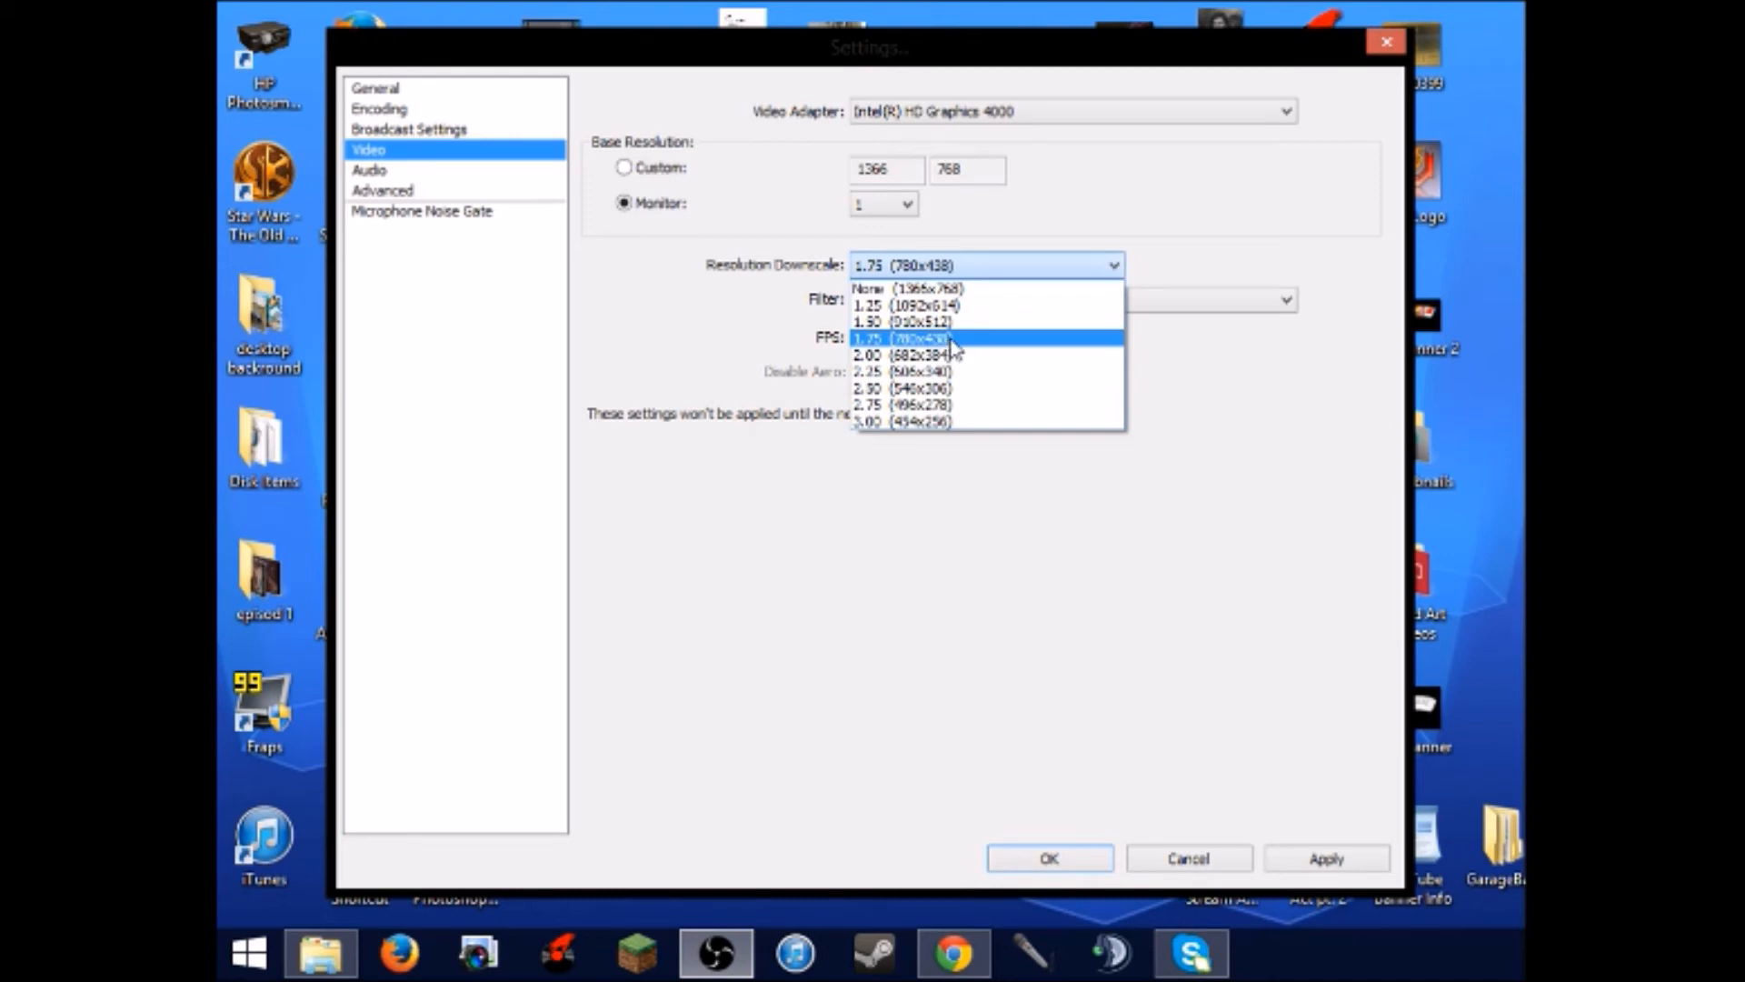
{"action": "left_click", "coordinate": [951, 341]}
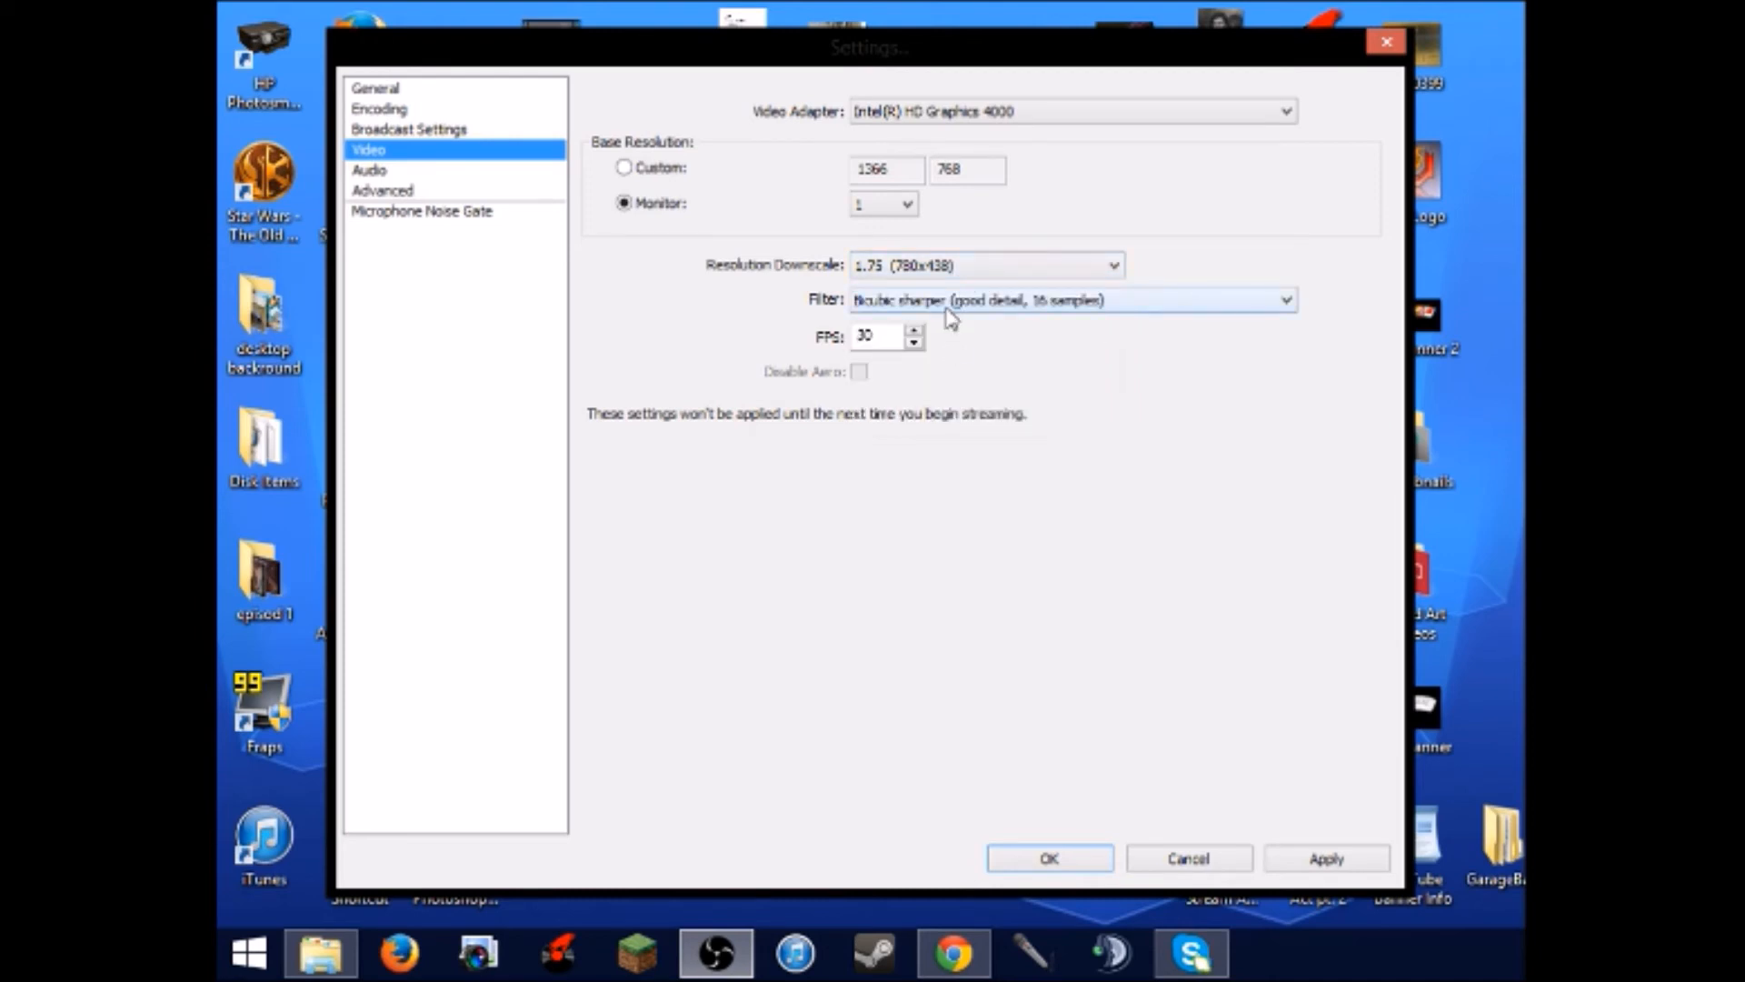
{"action": "left_click", "coordinate": [959, 304]}
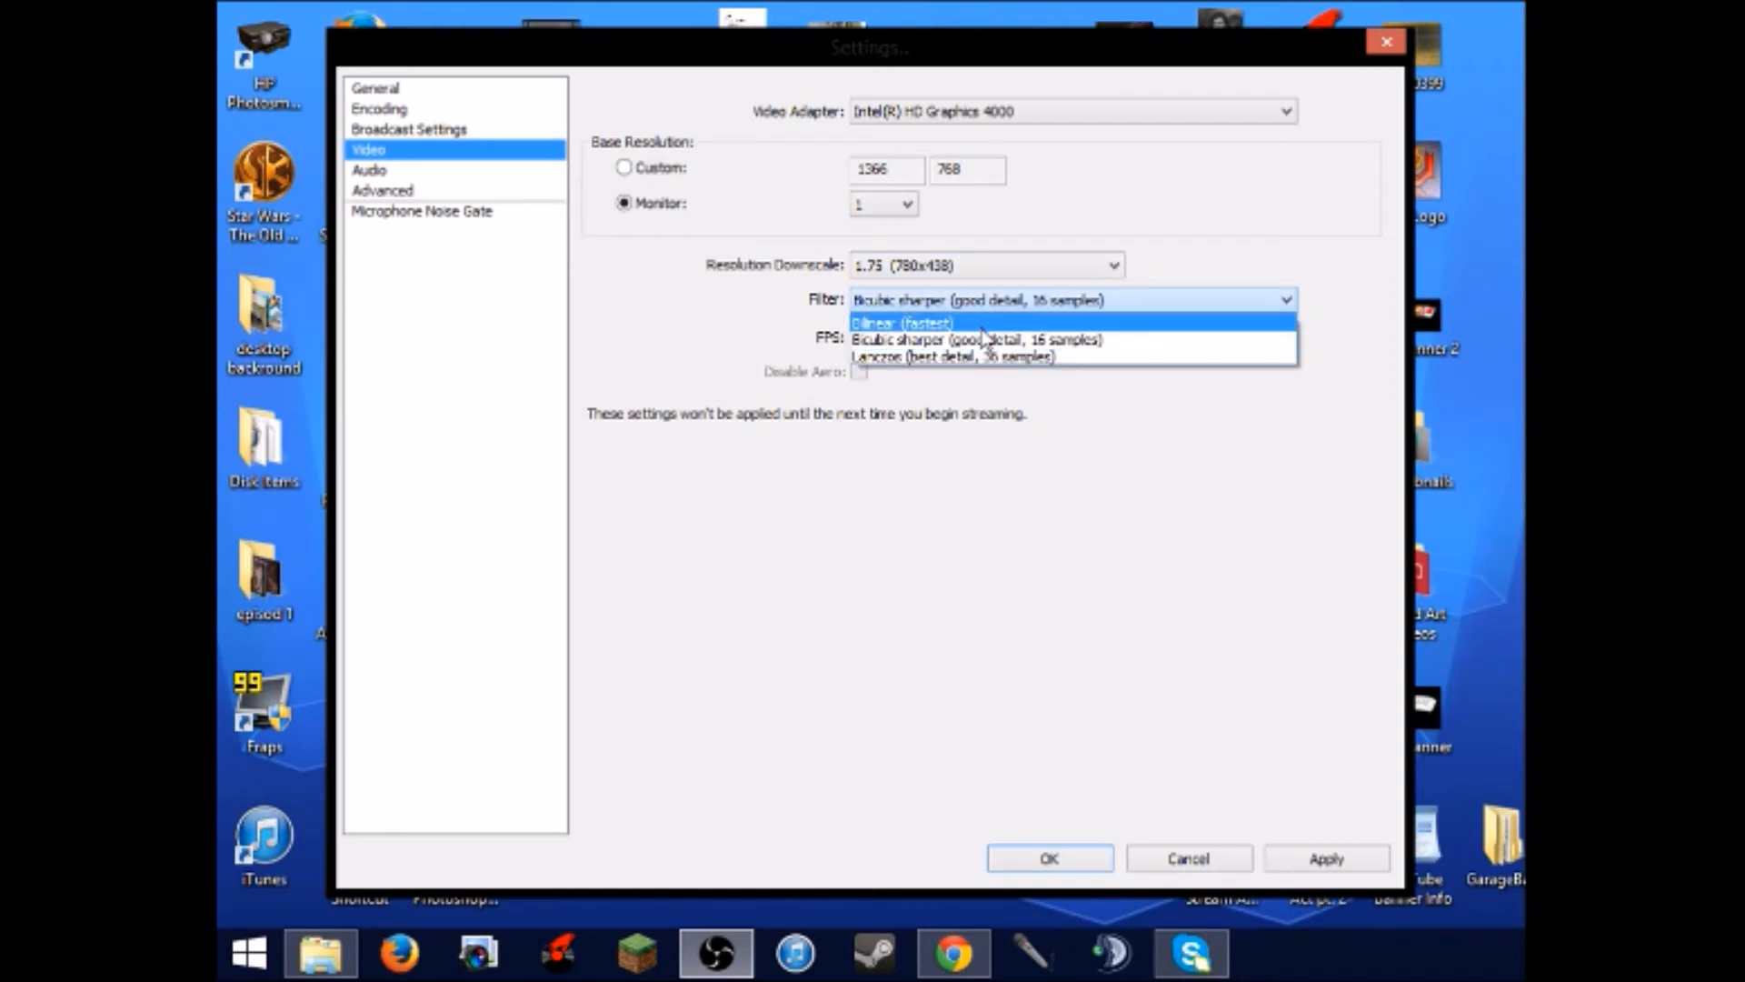
{"action": "left_click", "coordinate": [1027, 341]}
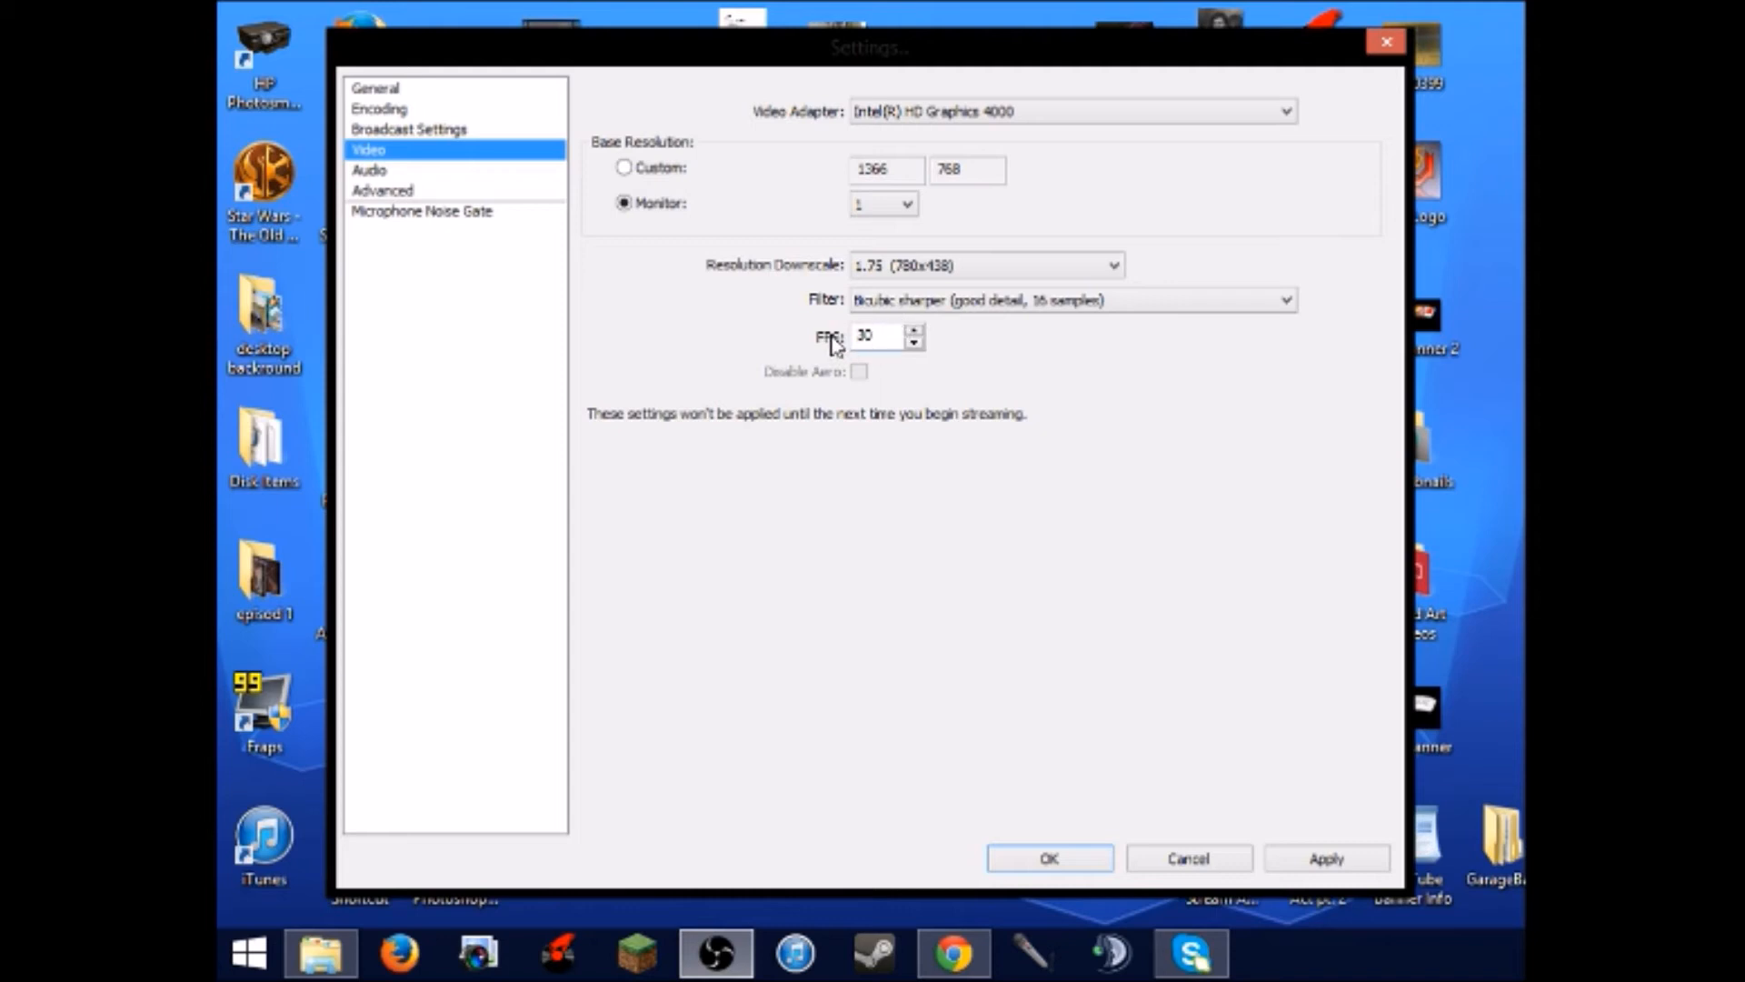
{"action": "left_click", "coordinate": [392, 173]}
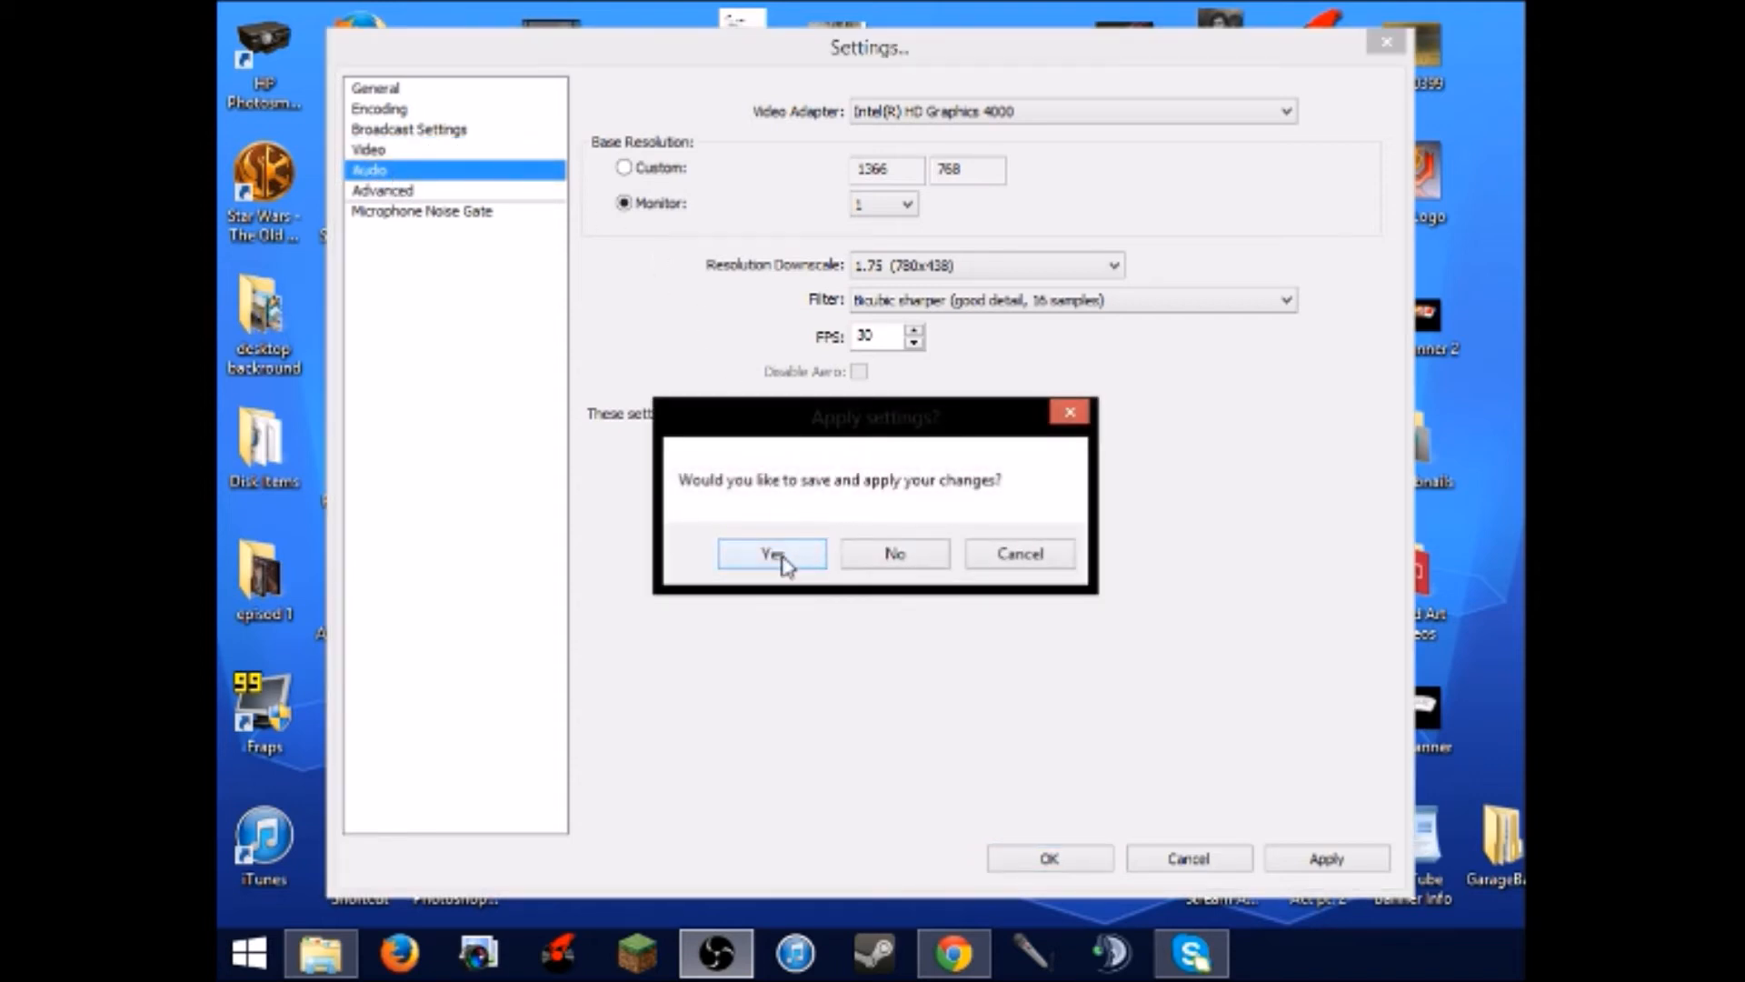
{"action": "left_click", "coordinate": [772, 554]}
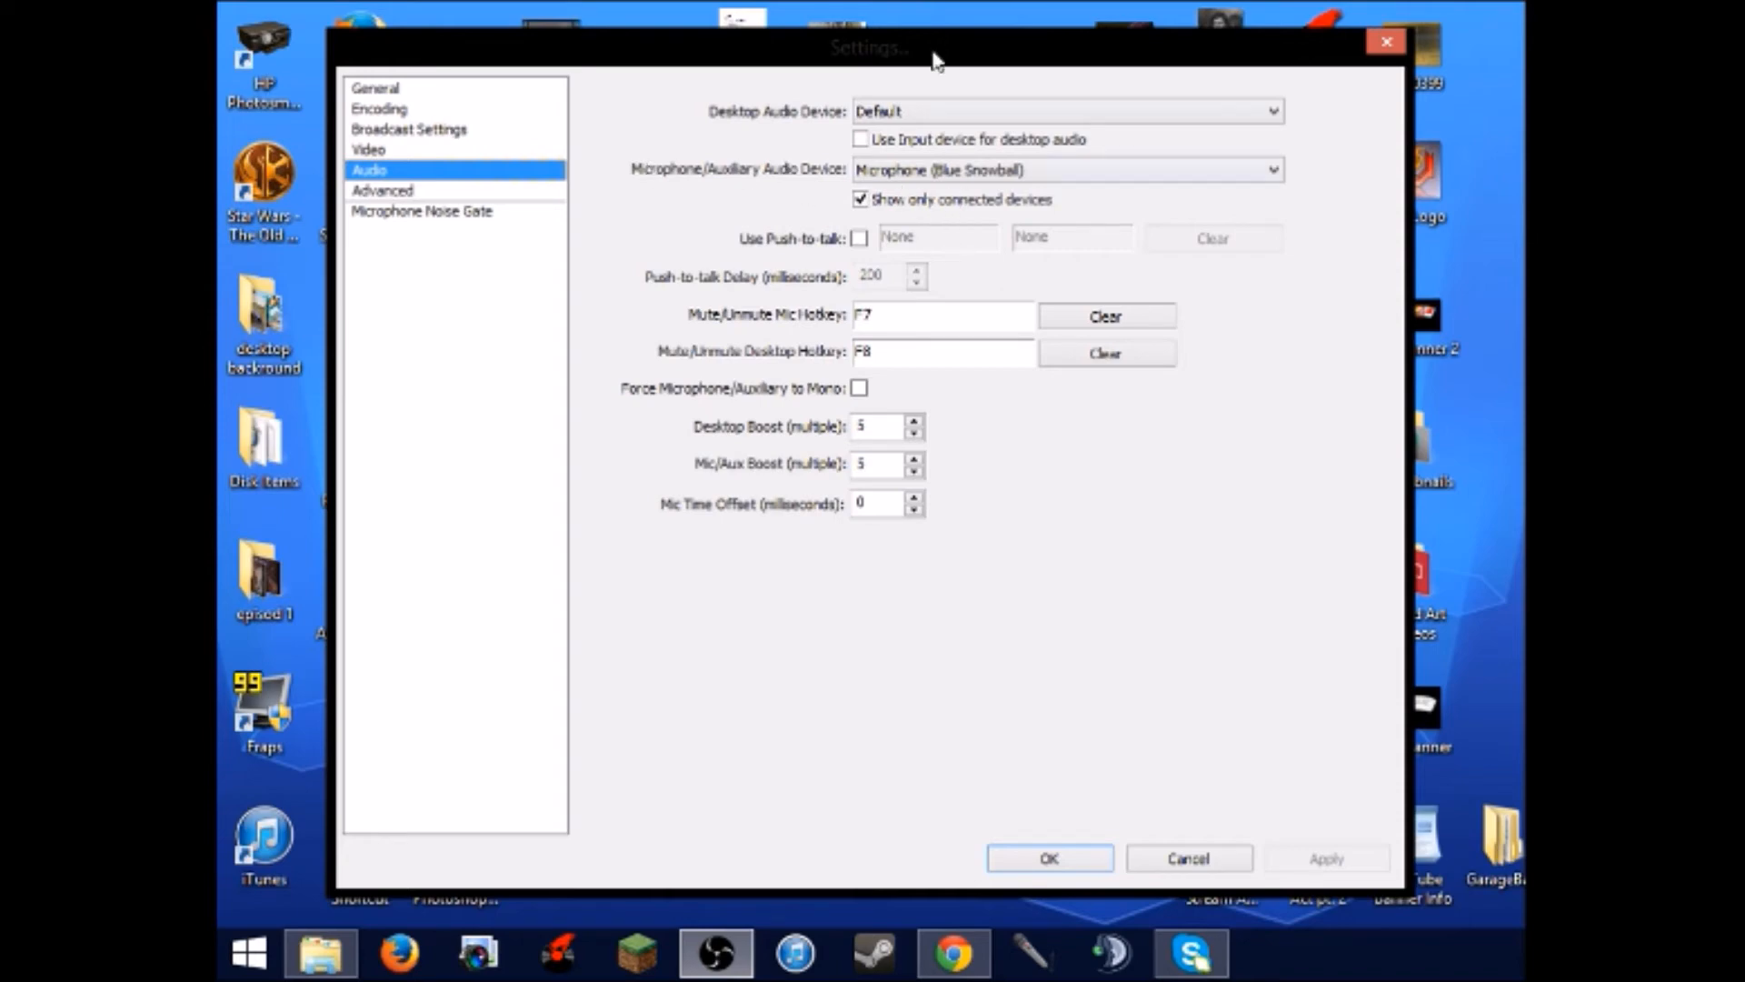
- Examine the available desktop audio and microphone devices in the audio settings, keeping Default and Microphone (Blue Snowball)
{"action": "left_click", "coordinate": [942, 115]}
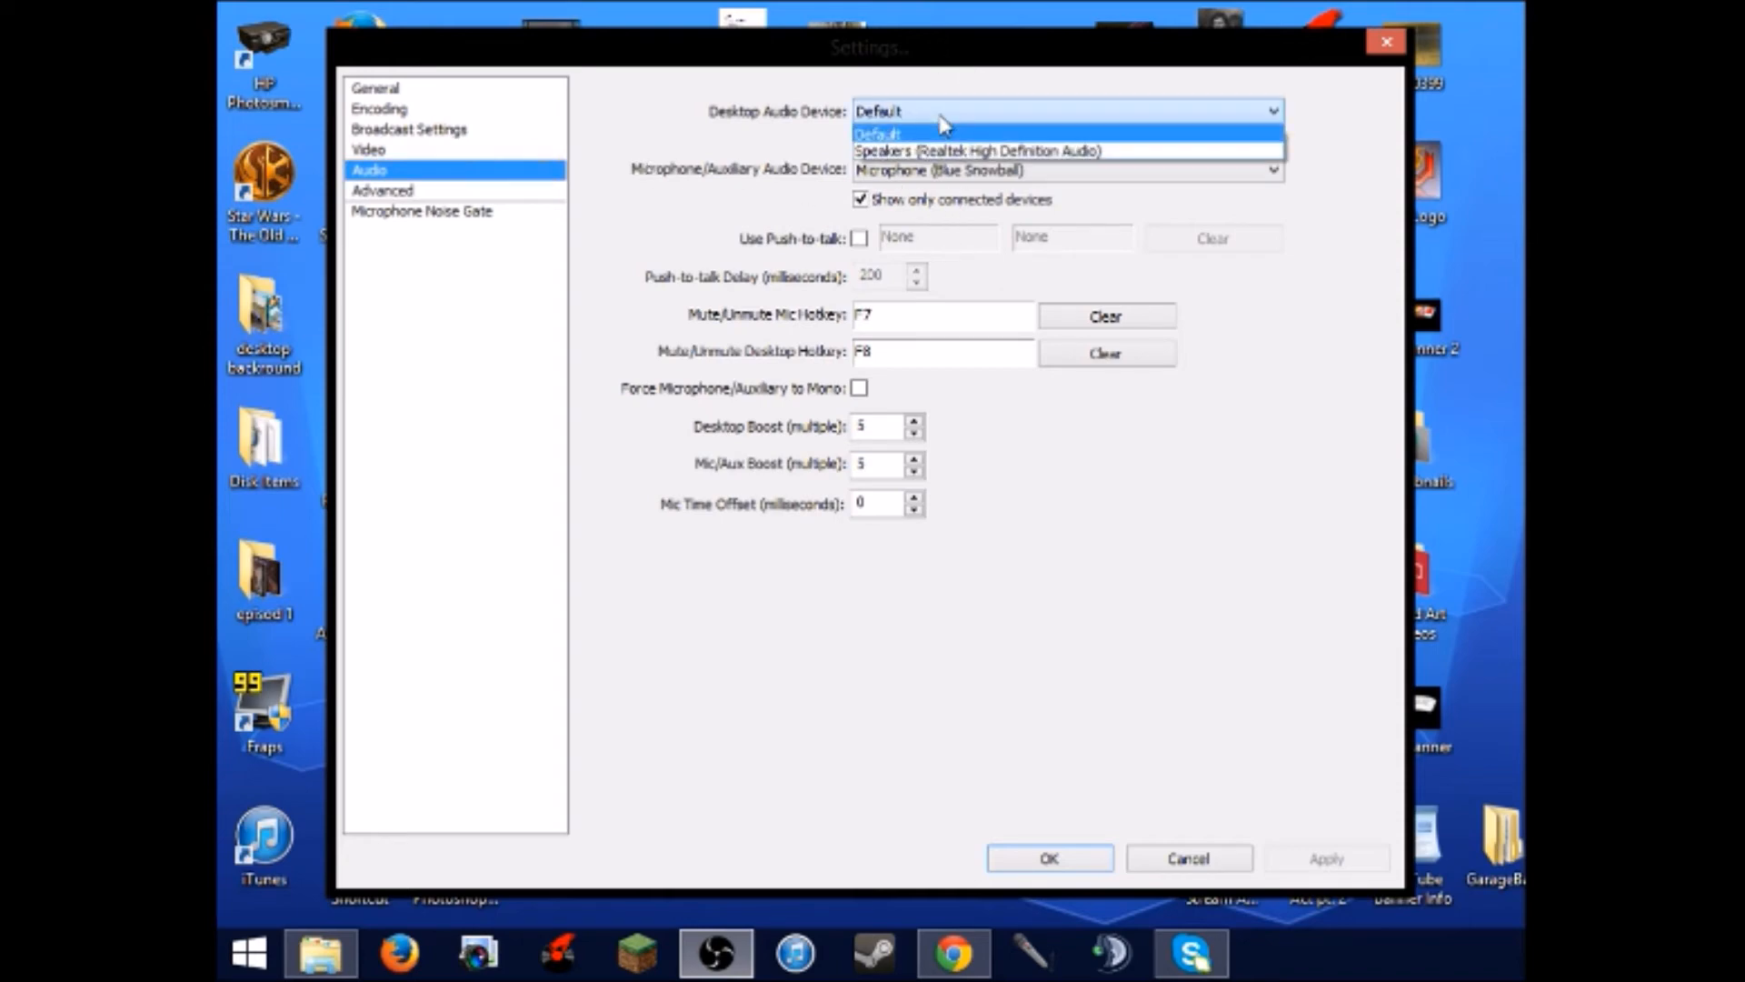
{"action": "left_click", "coordinate": [745, 115]}
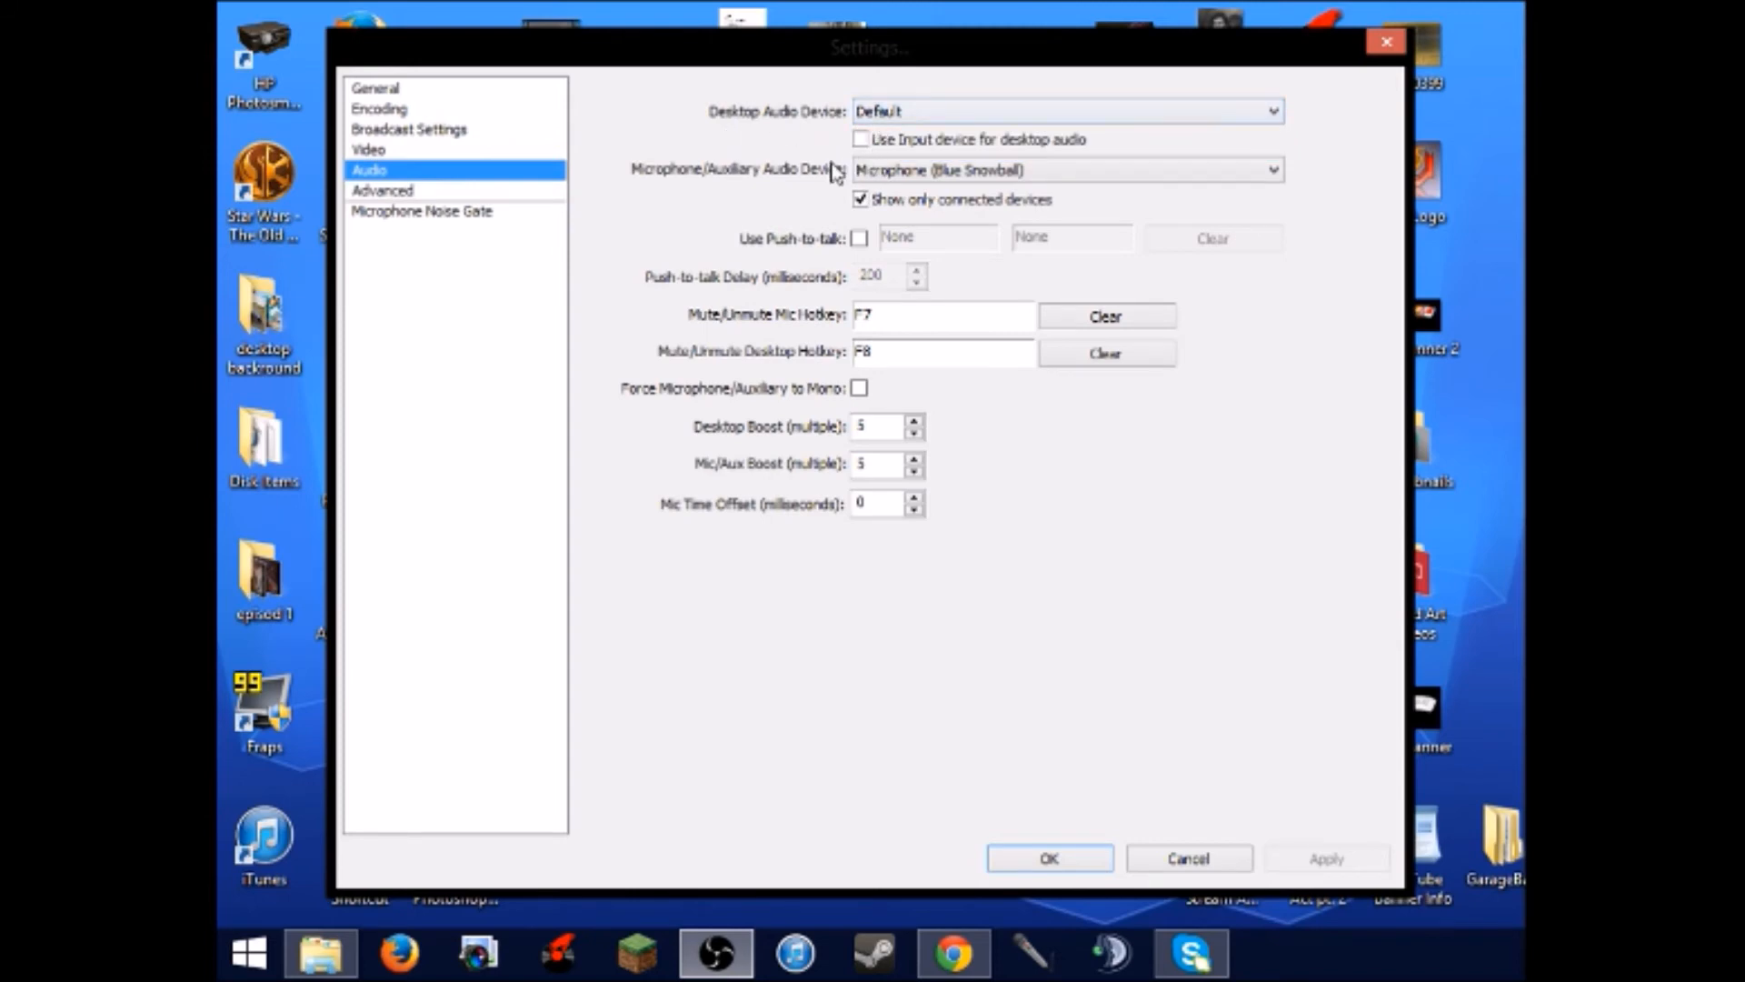
{"action": "left_click", "coordinate": [913, 174]}
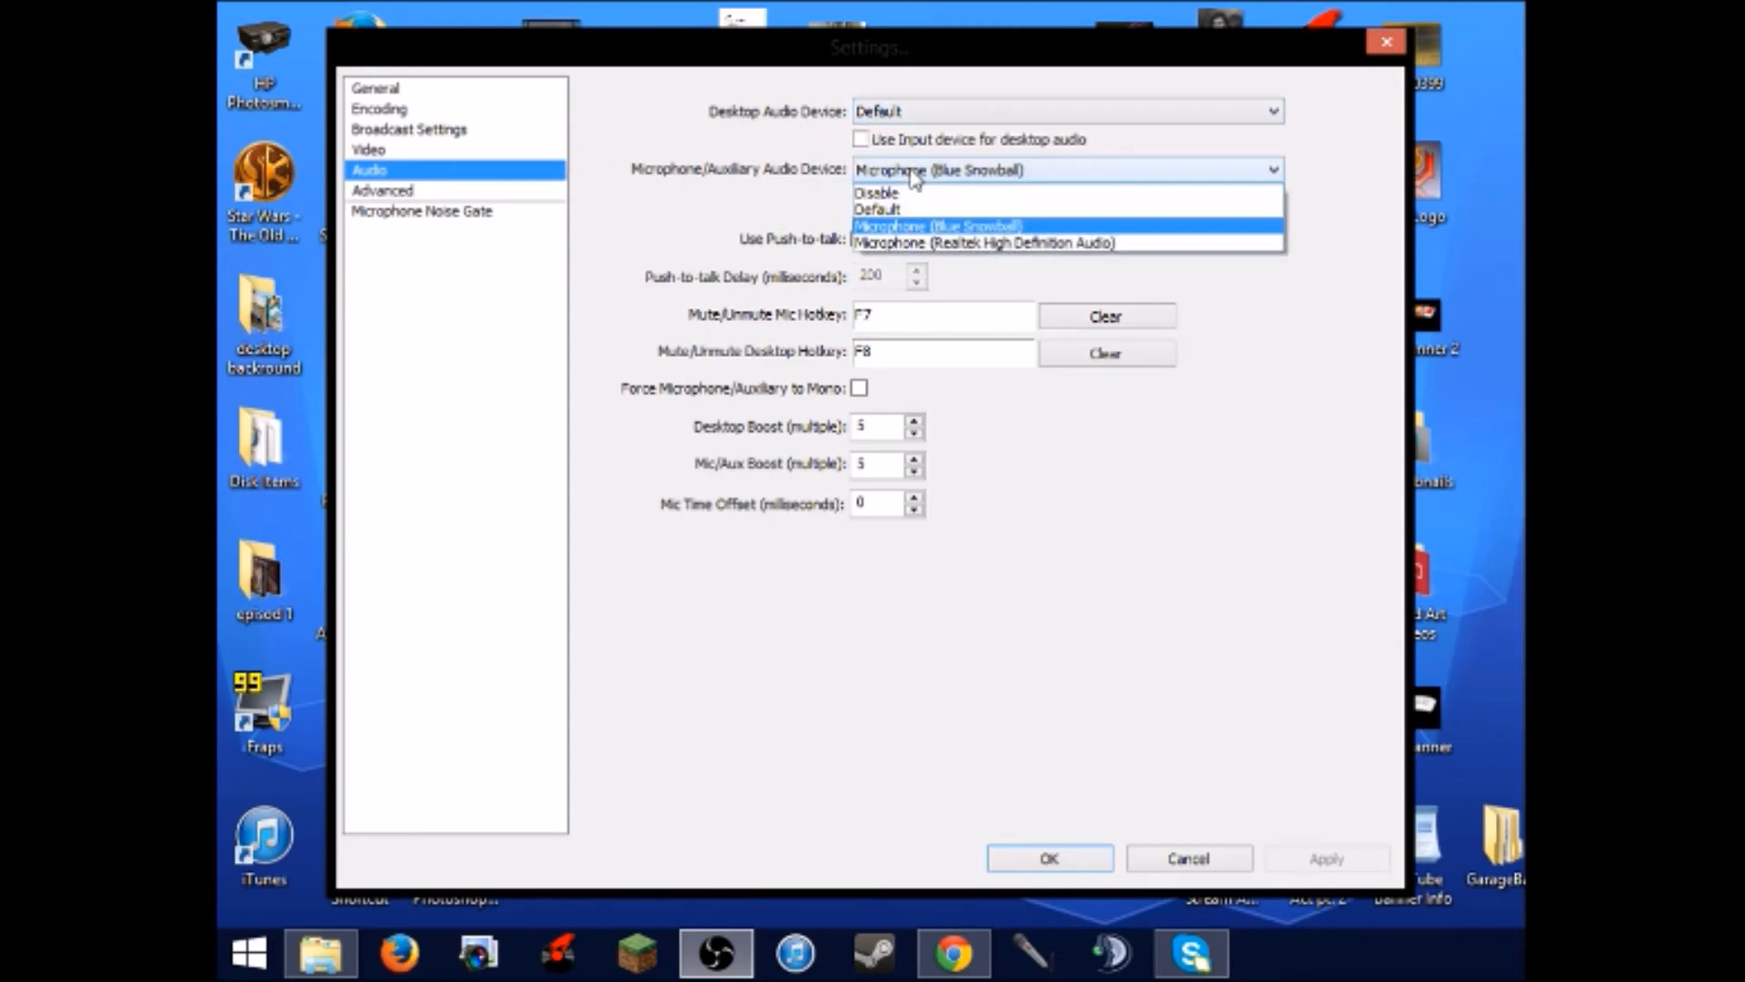
{"action": "left_click", "coordinate": [690, 216]}
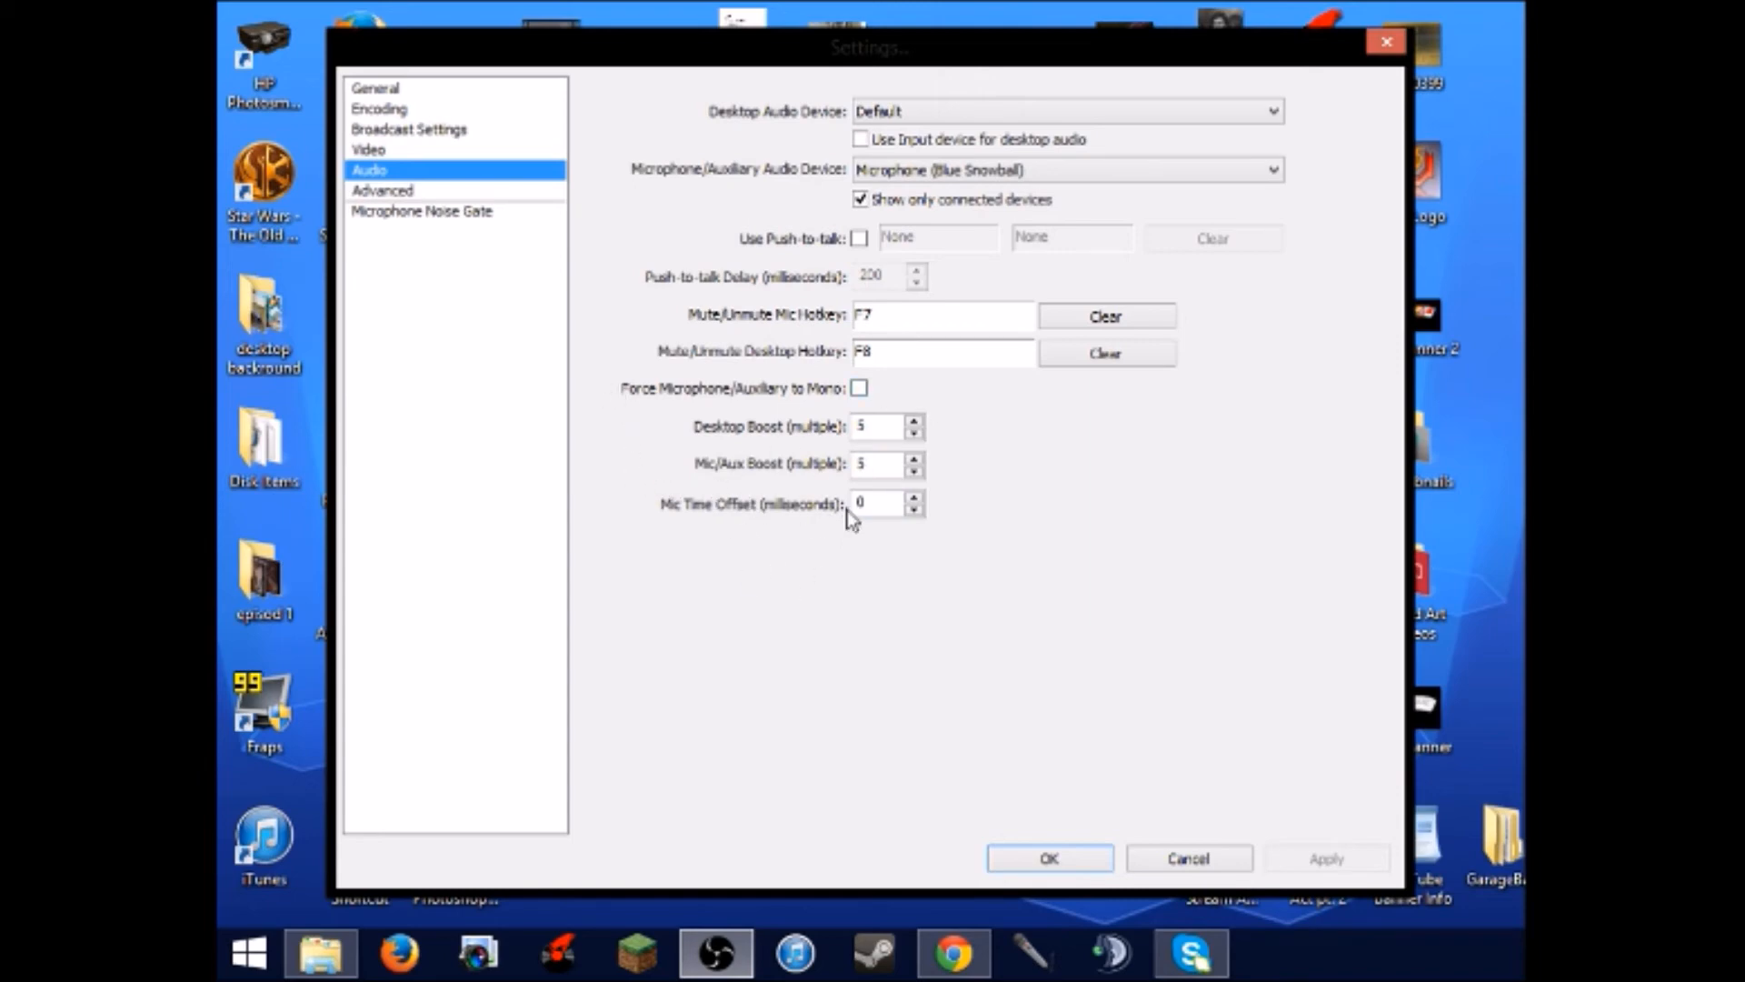
- Look over the advanced settings and return to the broadcast settings
{"action": "left_click", "coordinate": [439, 191]}
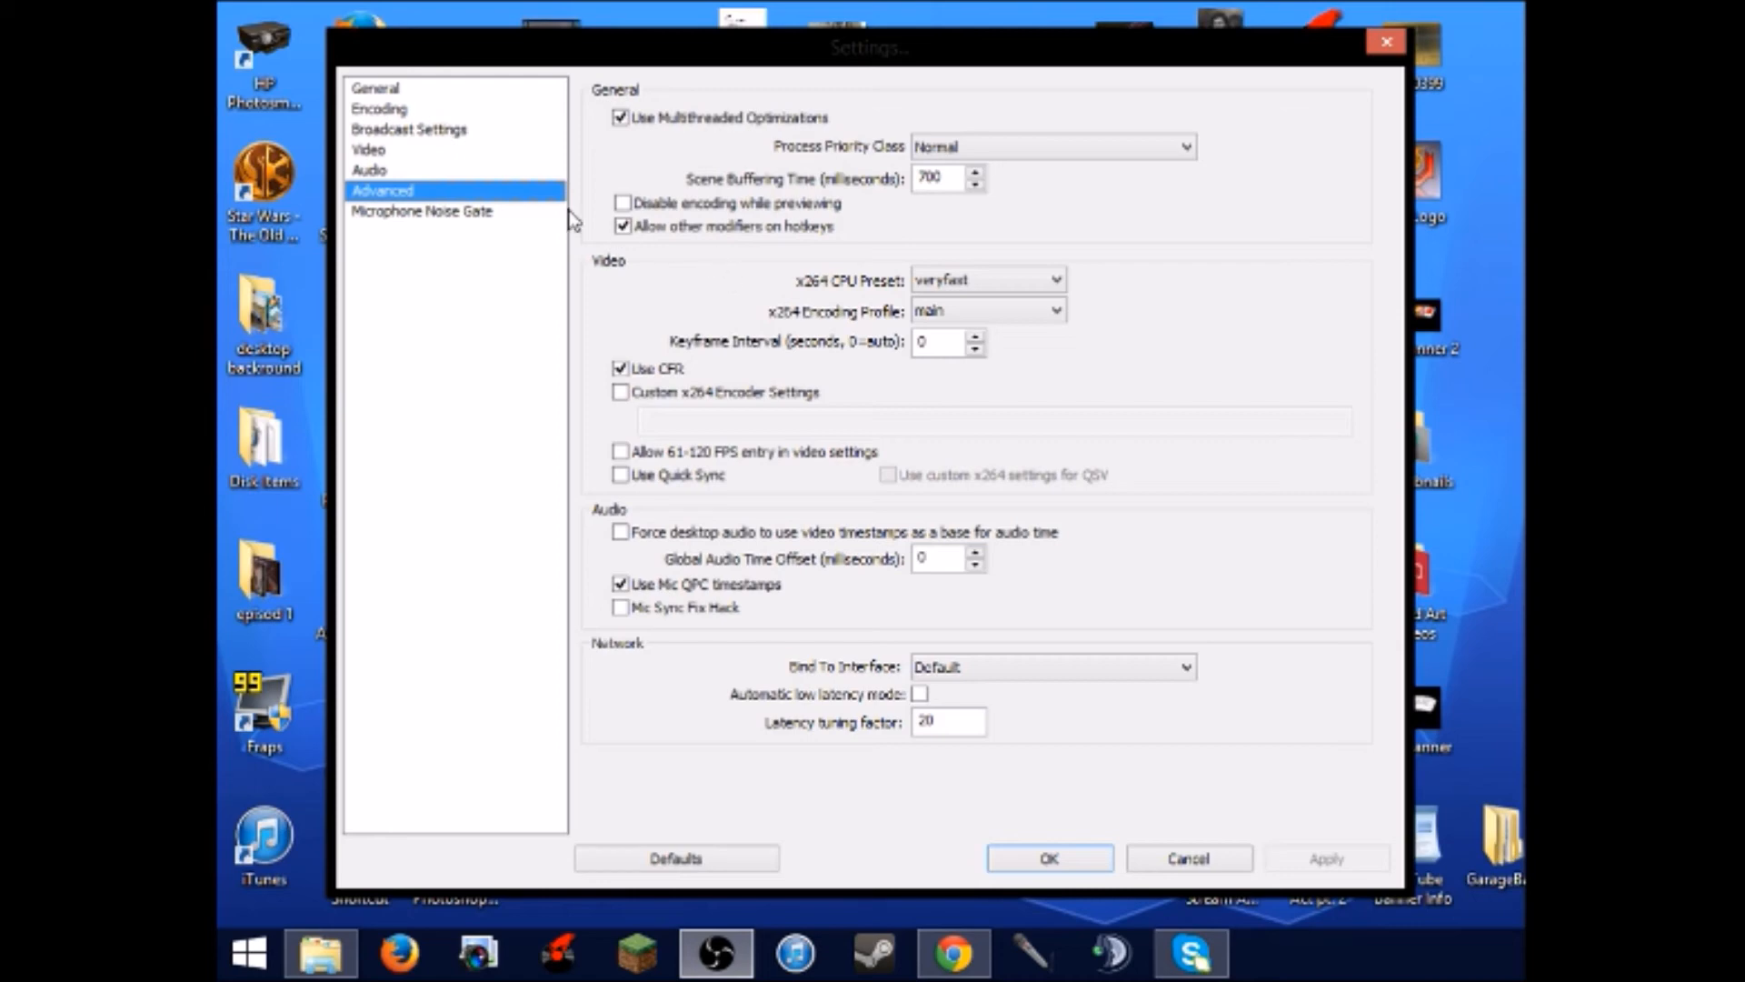
{"action": "left_click", "coordinate": [452, 133]}
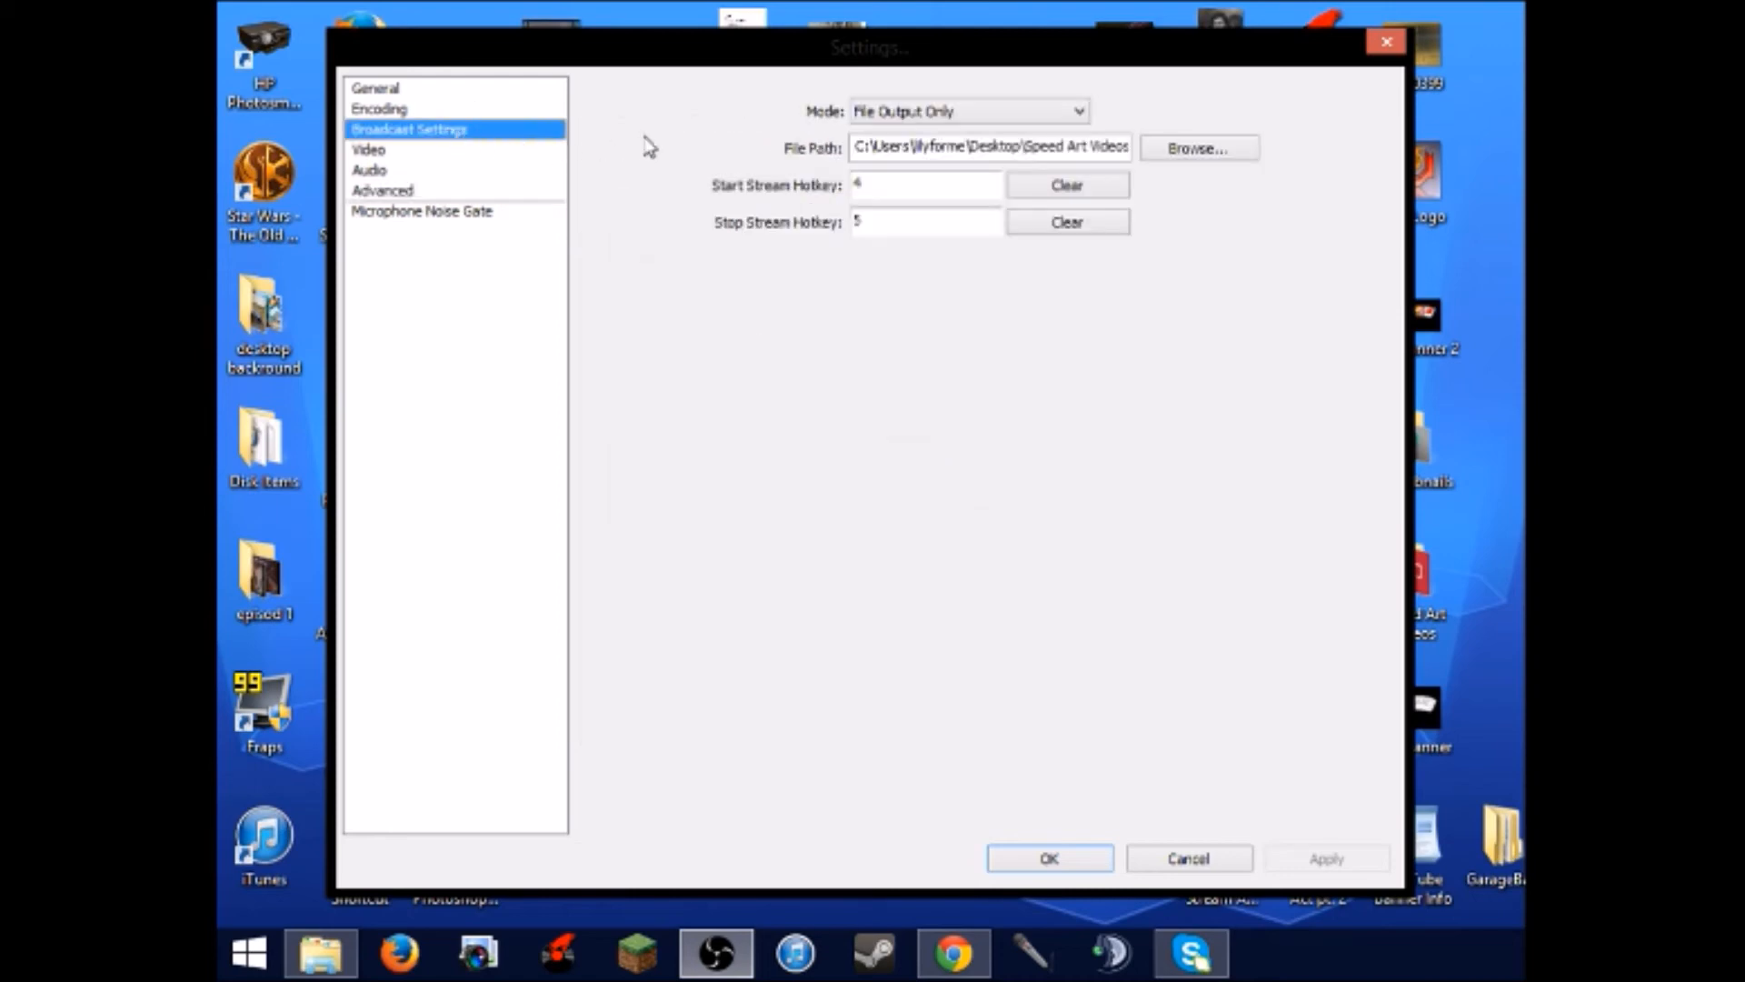
- Switch the broadcast mode to Live Stream to examine its Twitch options, and discard the change before going to the audio settings
{"action": "left_click", "coordinate": [938, 120]}
{"action": "left_click", "coordinate": [950, 136]}
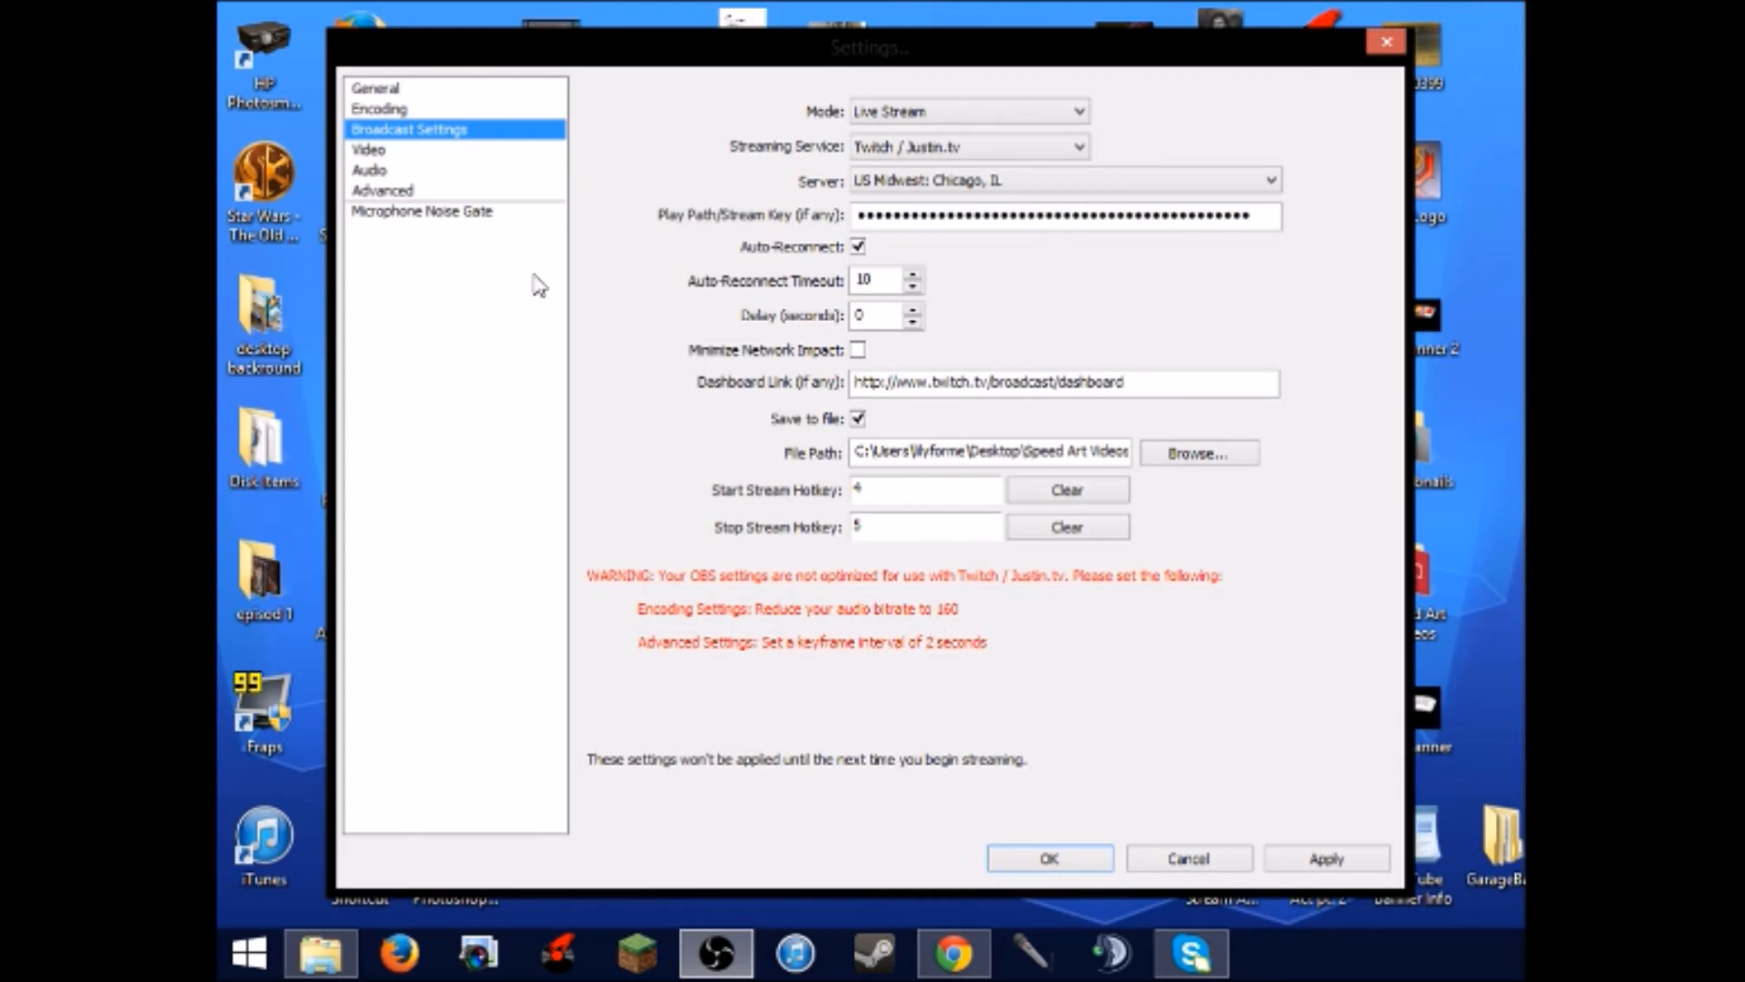
{"action": "left_click", "coordinate": [393, 149]}
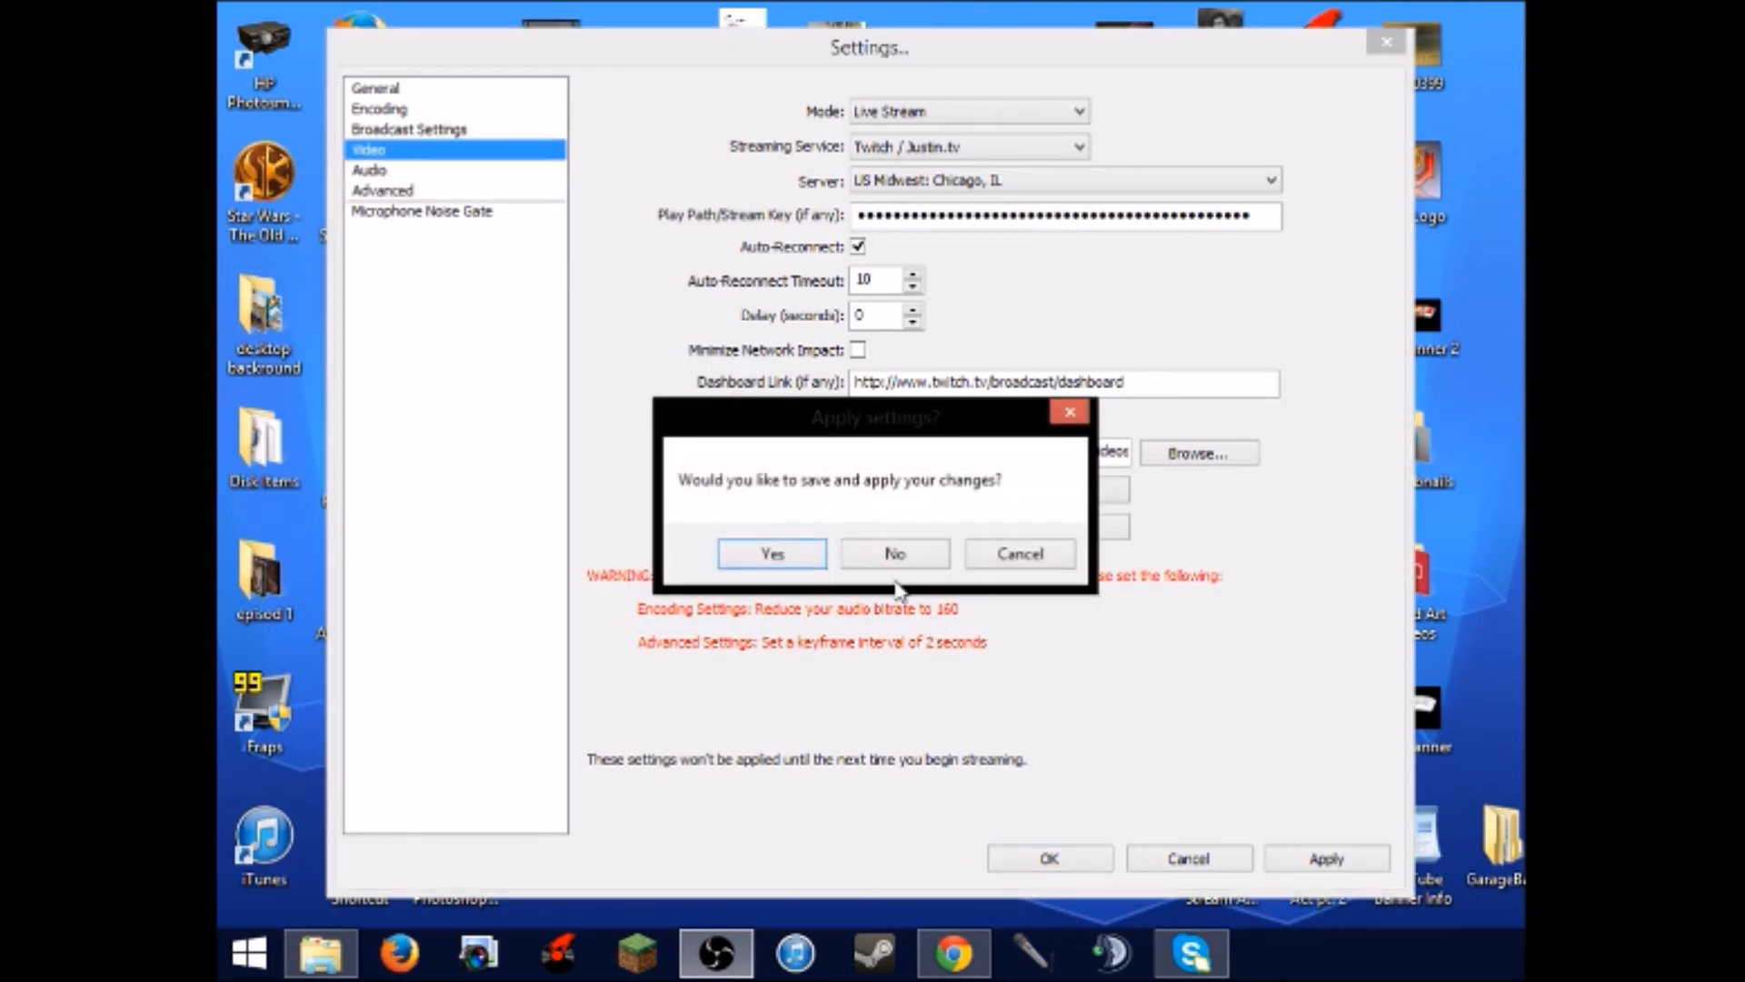
{"action": "left_click", "coordinate": [886, 554]}
{"action": "left_click", "coordinate": [389, 172]}
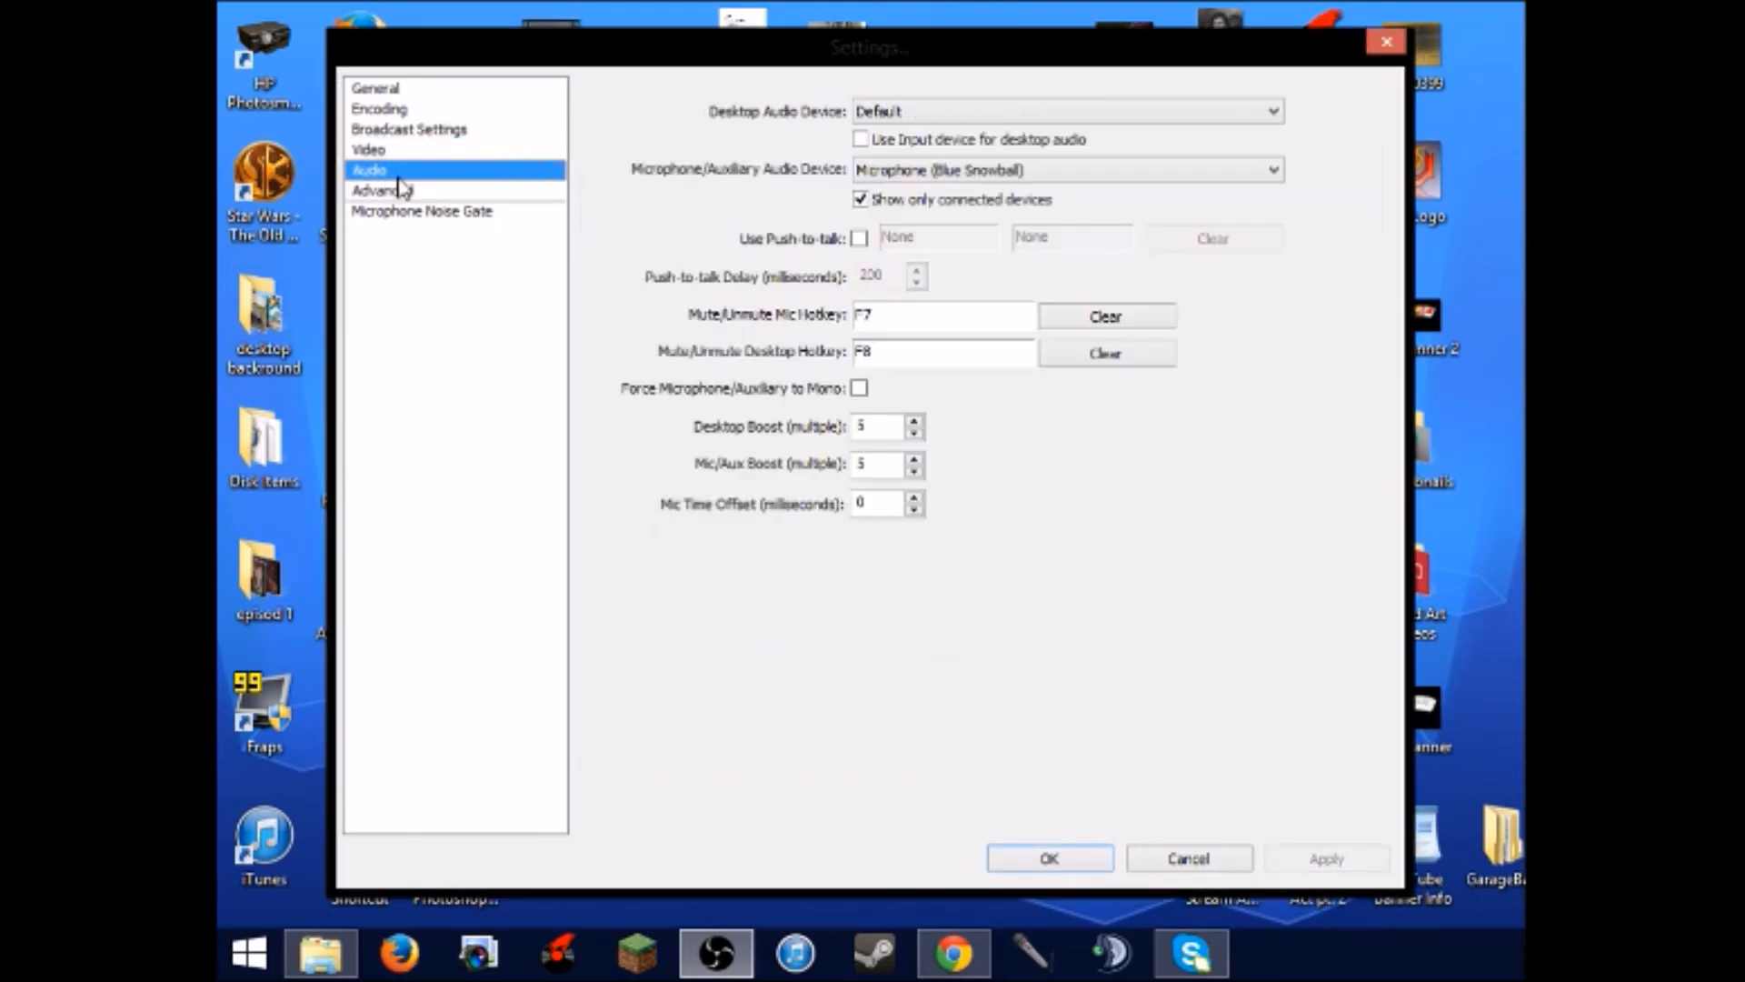
- Choose an audio bitrate of 192 in the encoding settings, save the changes and return to the broadcast settings
{"action": "left_click", "coordinate": [445, 110]}
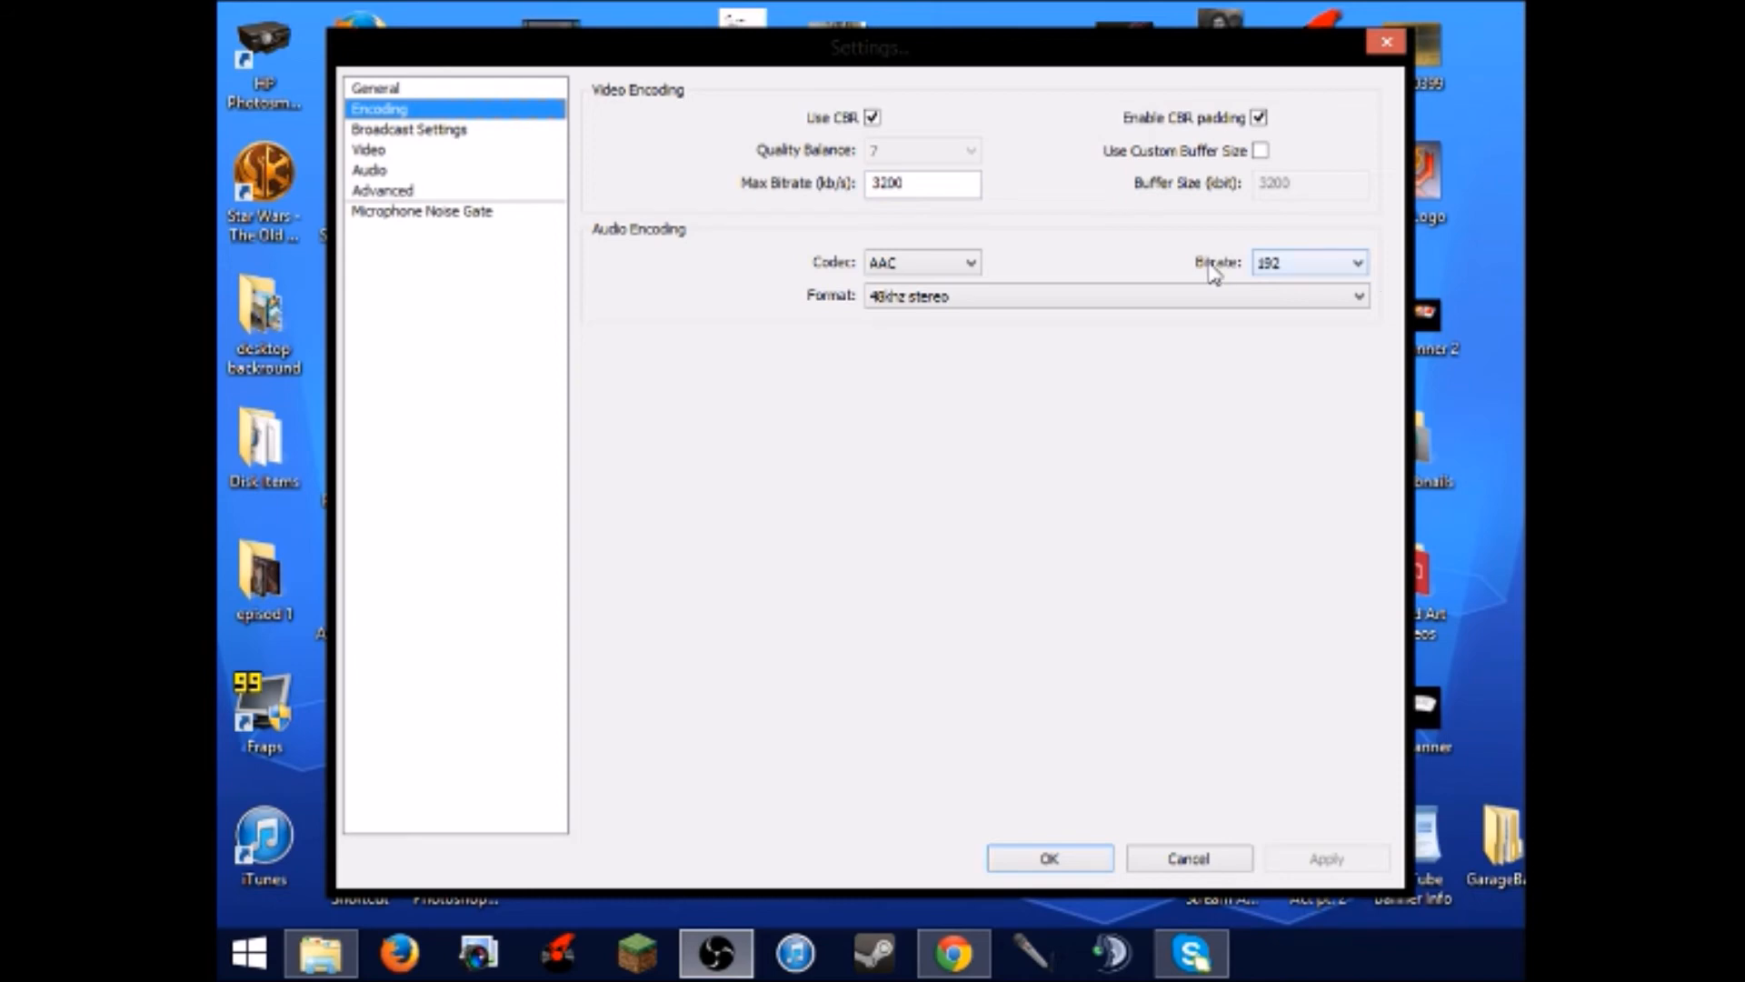
{"action": "left_click", "coordinate": [1288, 271]}
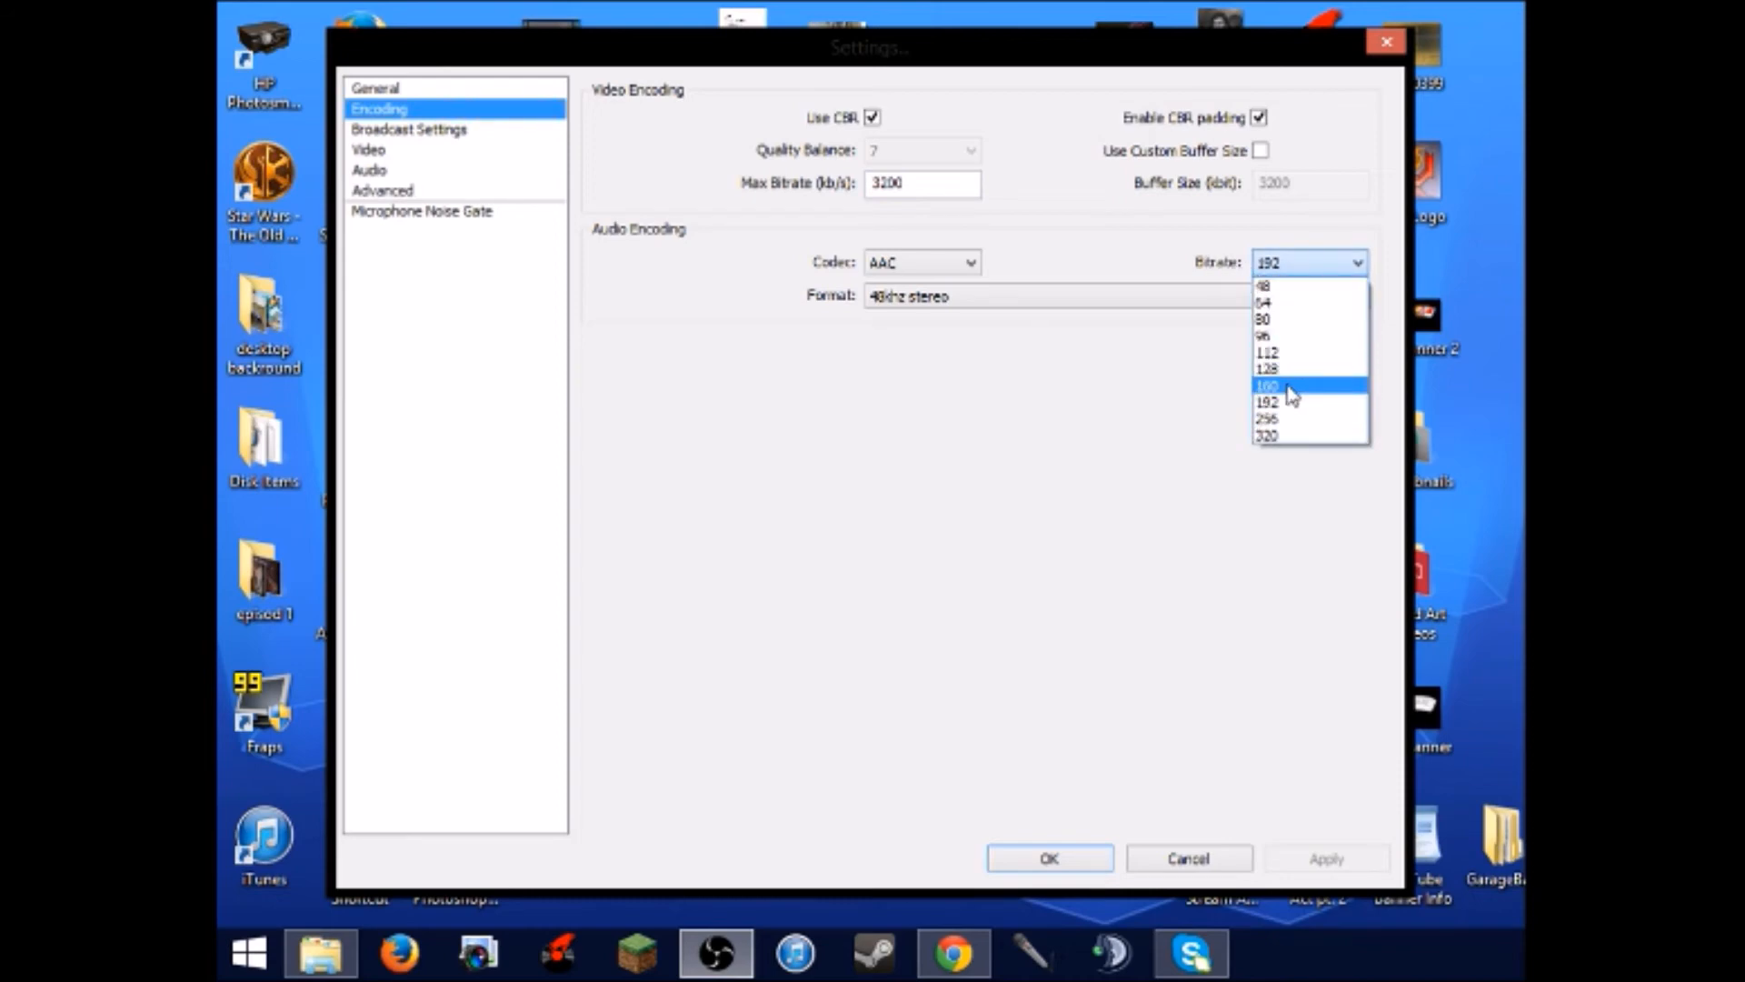
{"action": "left_click", "coordinate": [1290, 402]}
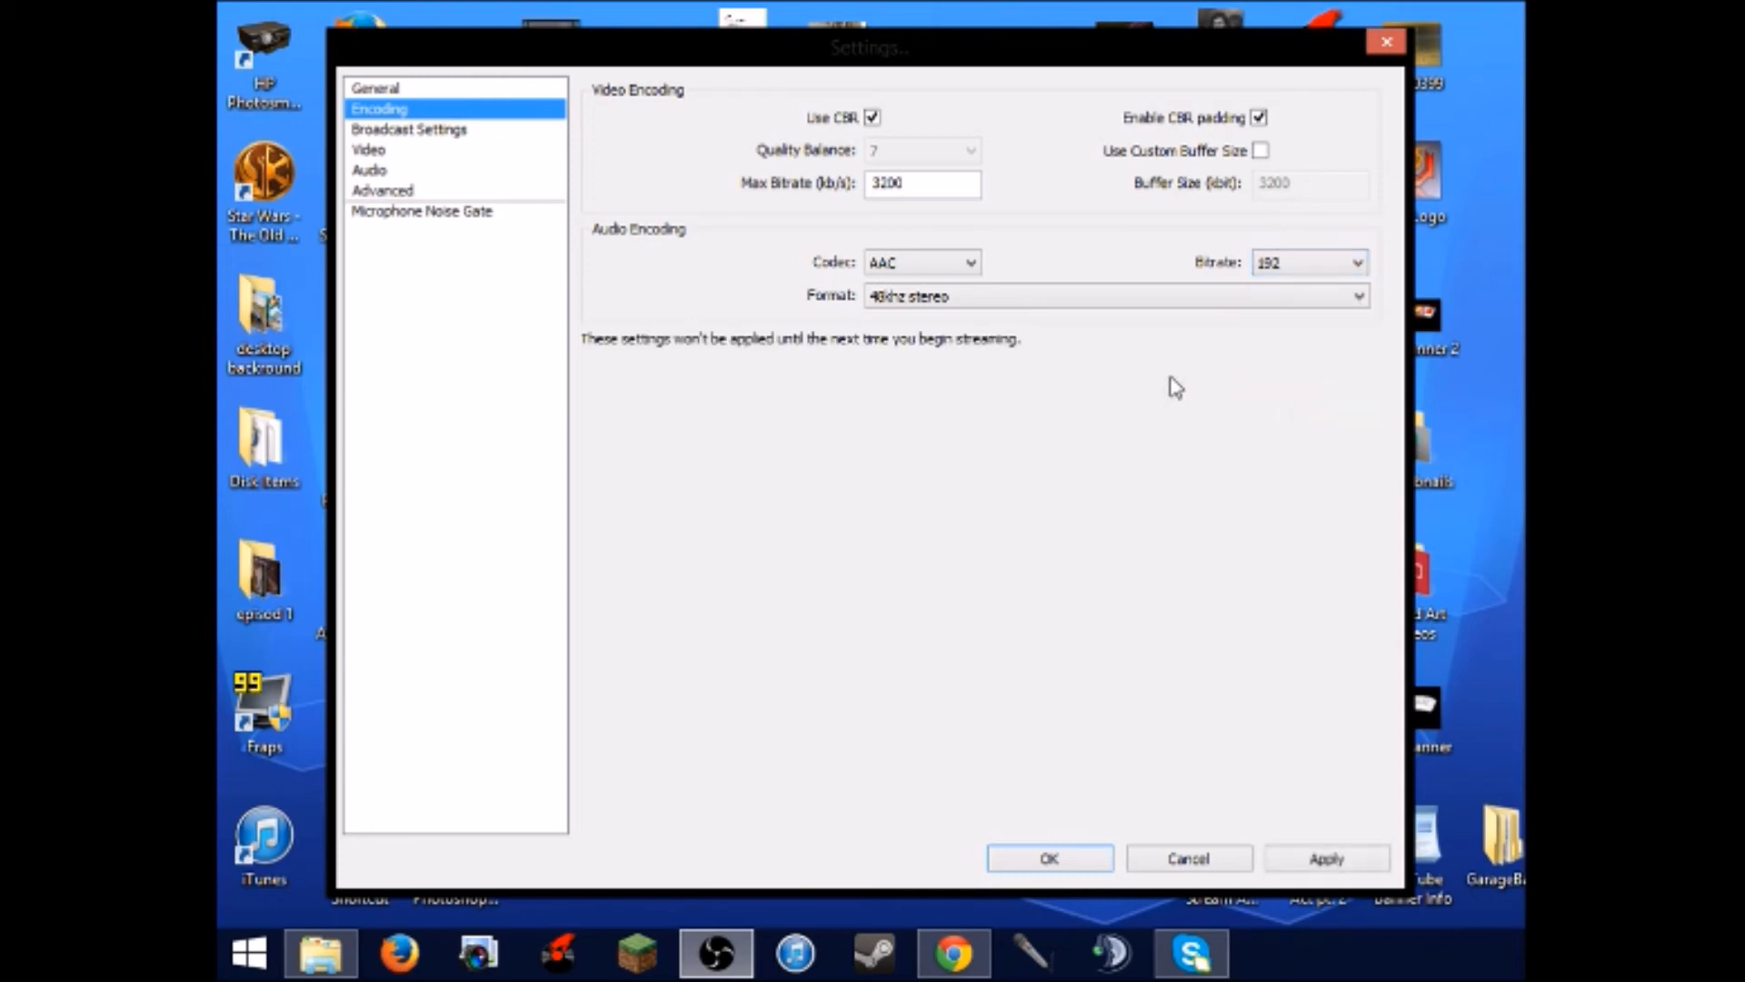
{"action": "left_click", "coordinate": [363, 131]}
{"action": "left_click", "coordinate": [790, 550]}
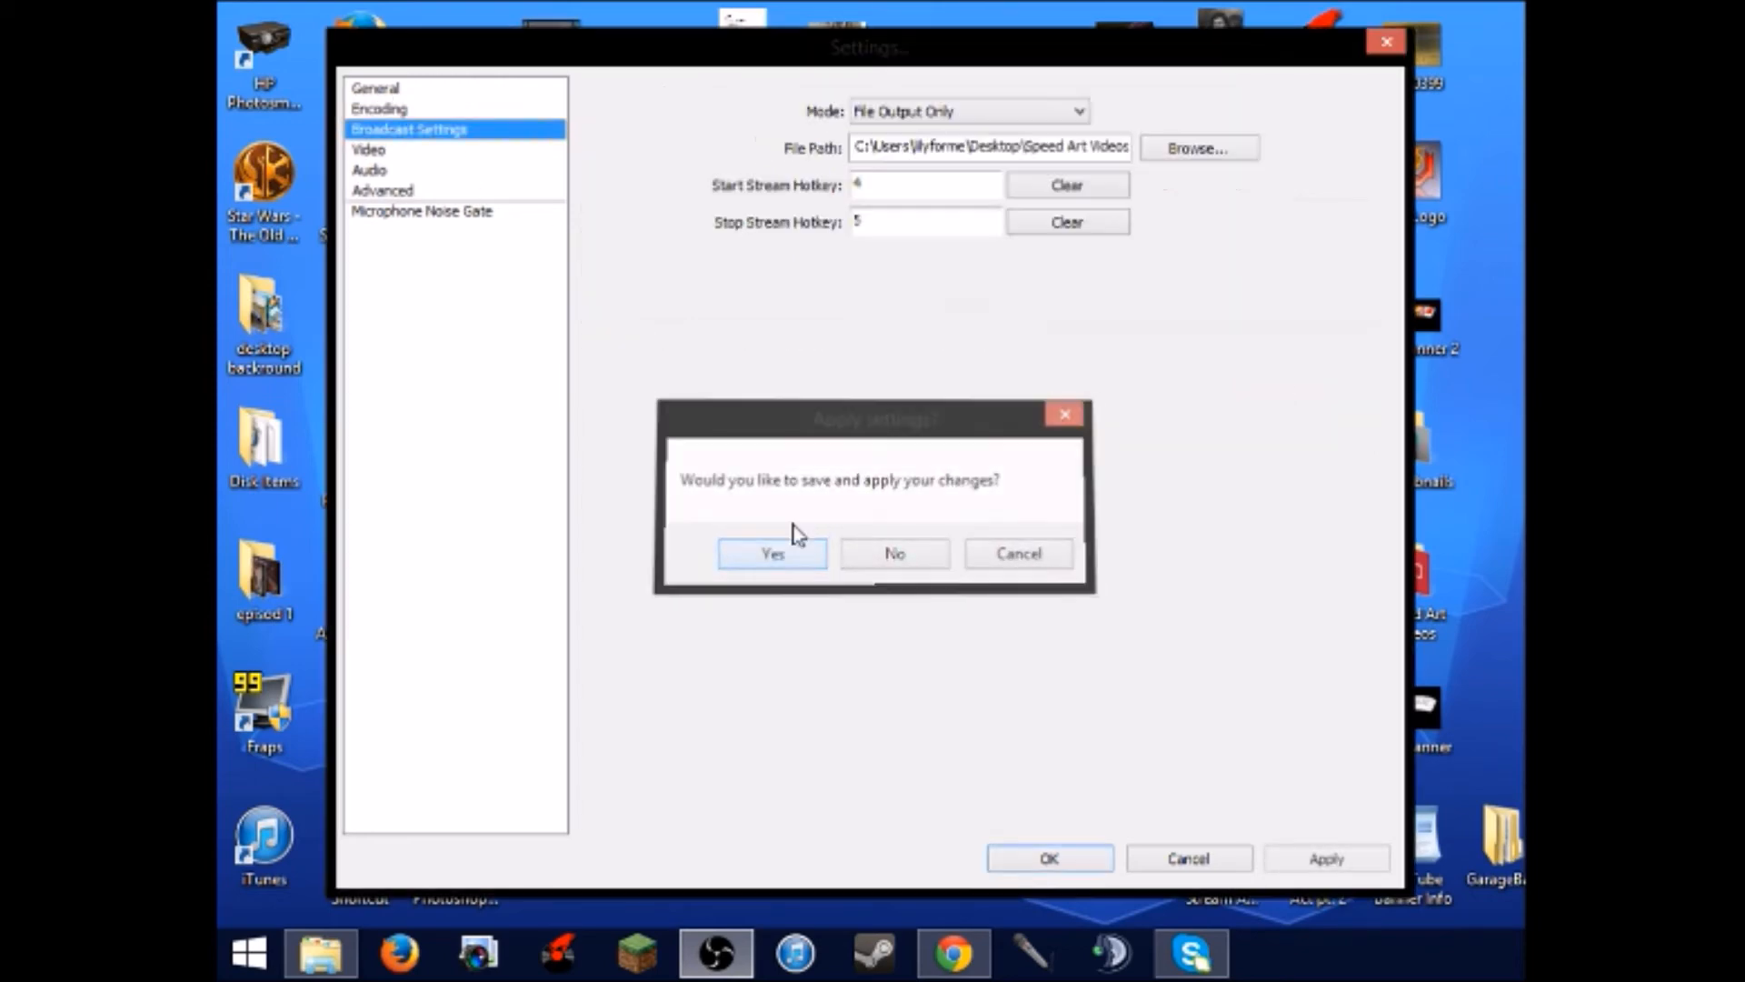
- Display the Live Stream mode's options again to read the recommended Twitch optimizations, and leave without saving the mode change
{"action": "left_click", "coordinate": [912, 116]}
{"action": "left_click", "coordinate": [904, 151]}
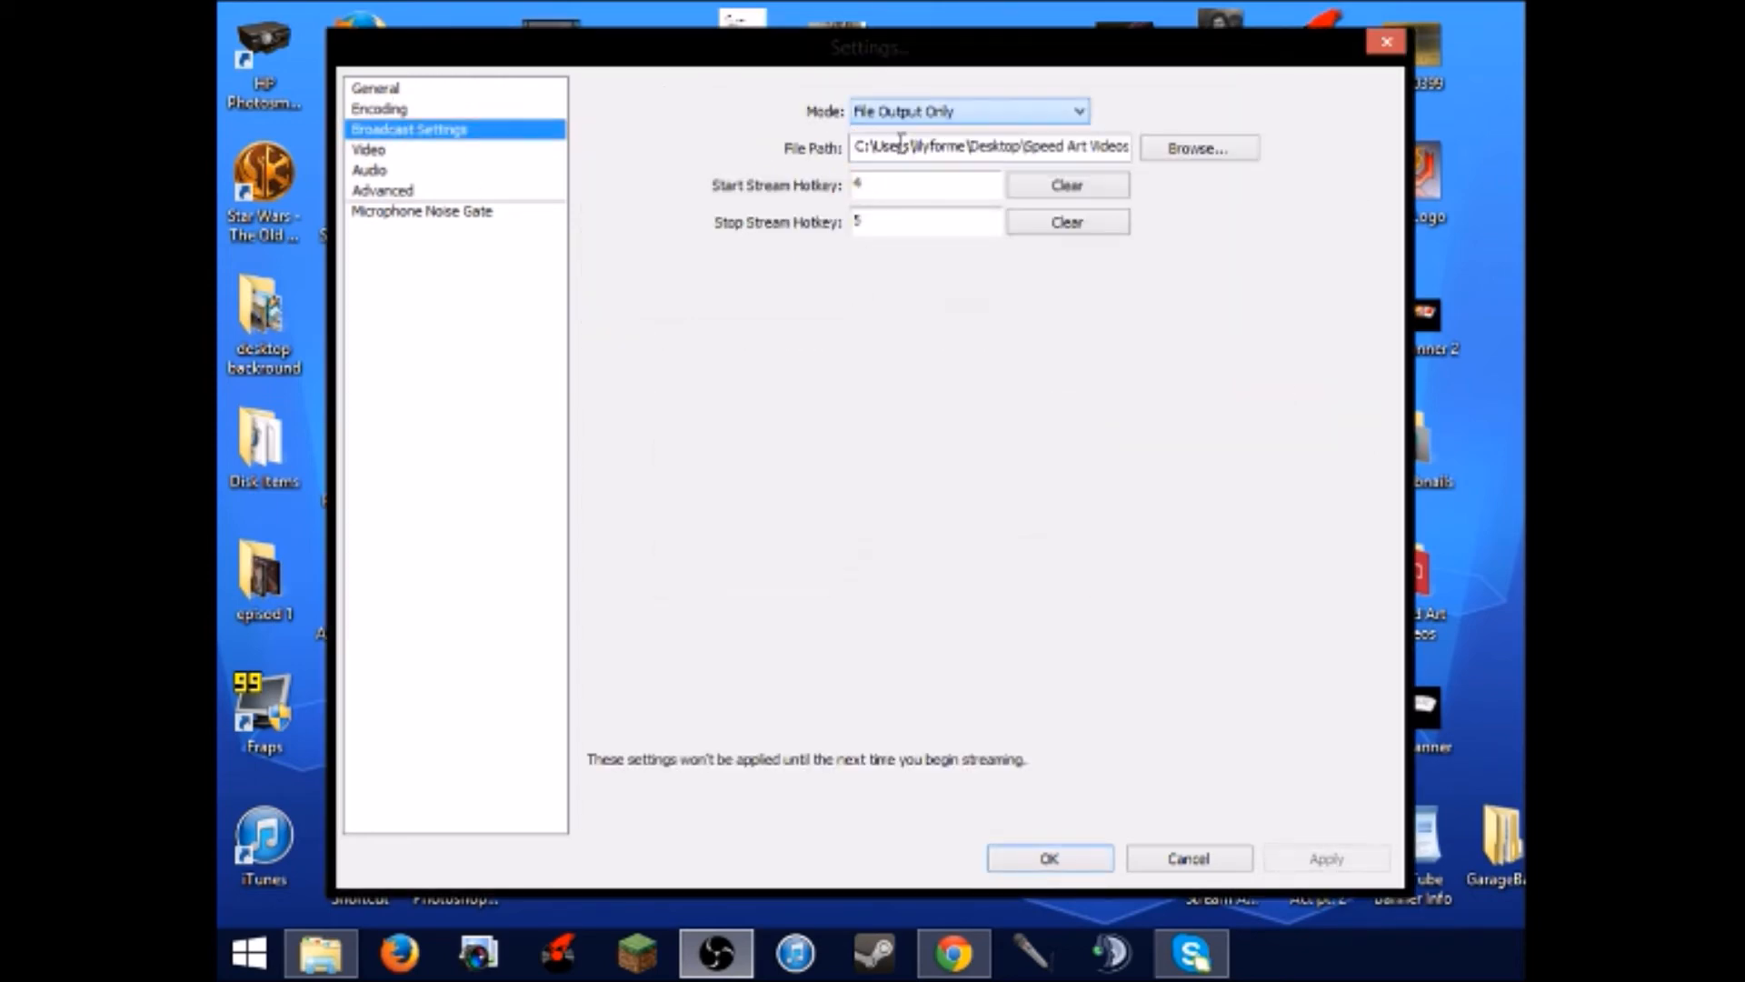
{"action": "left_click", "coordinate": [895, 114]}
{"action": "left_click", "coordinate": [887, 135]}
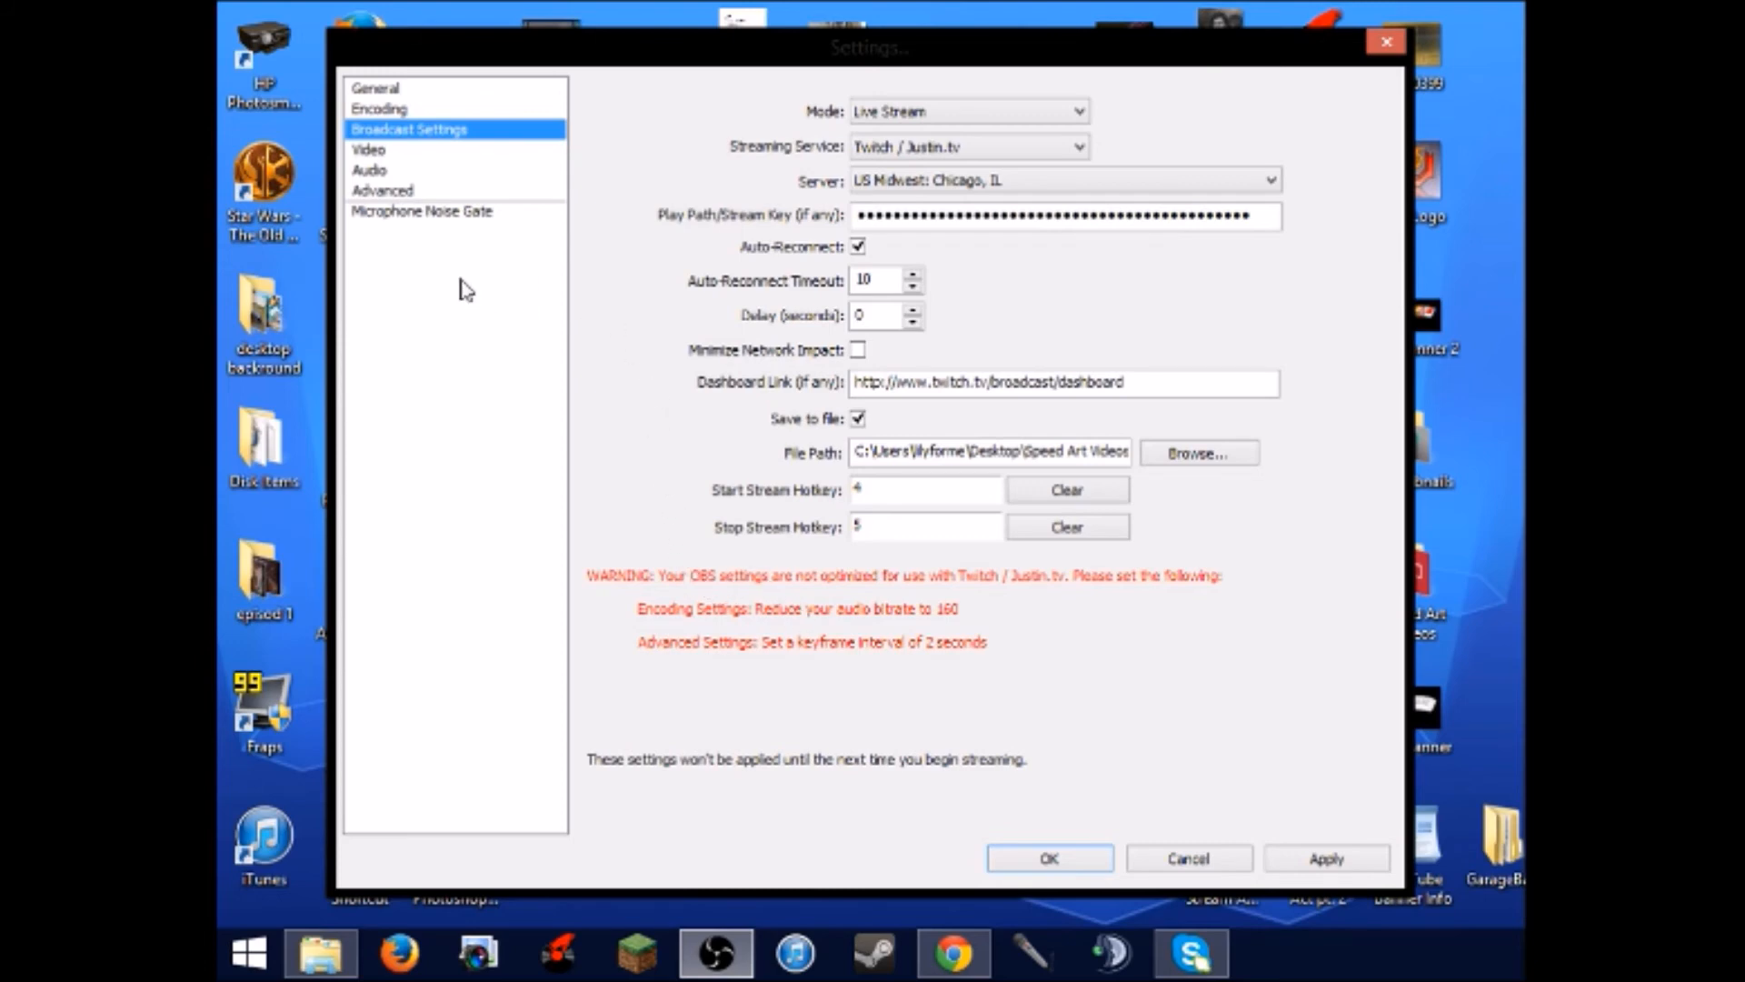
{"action": "left_click", "coordinate": [372, 173]}
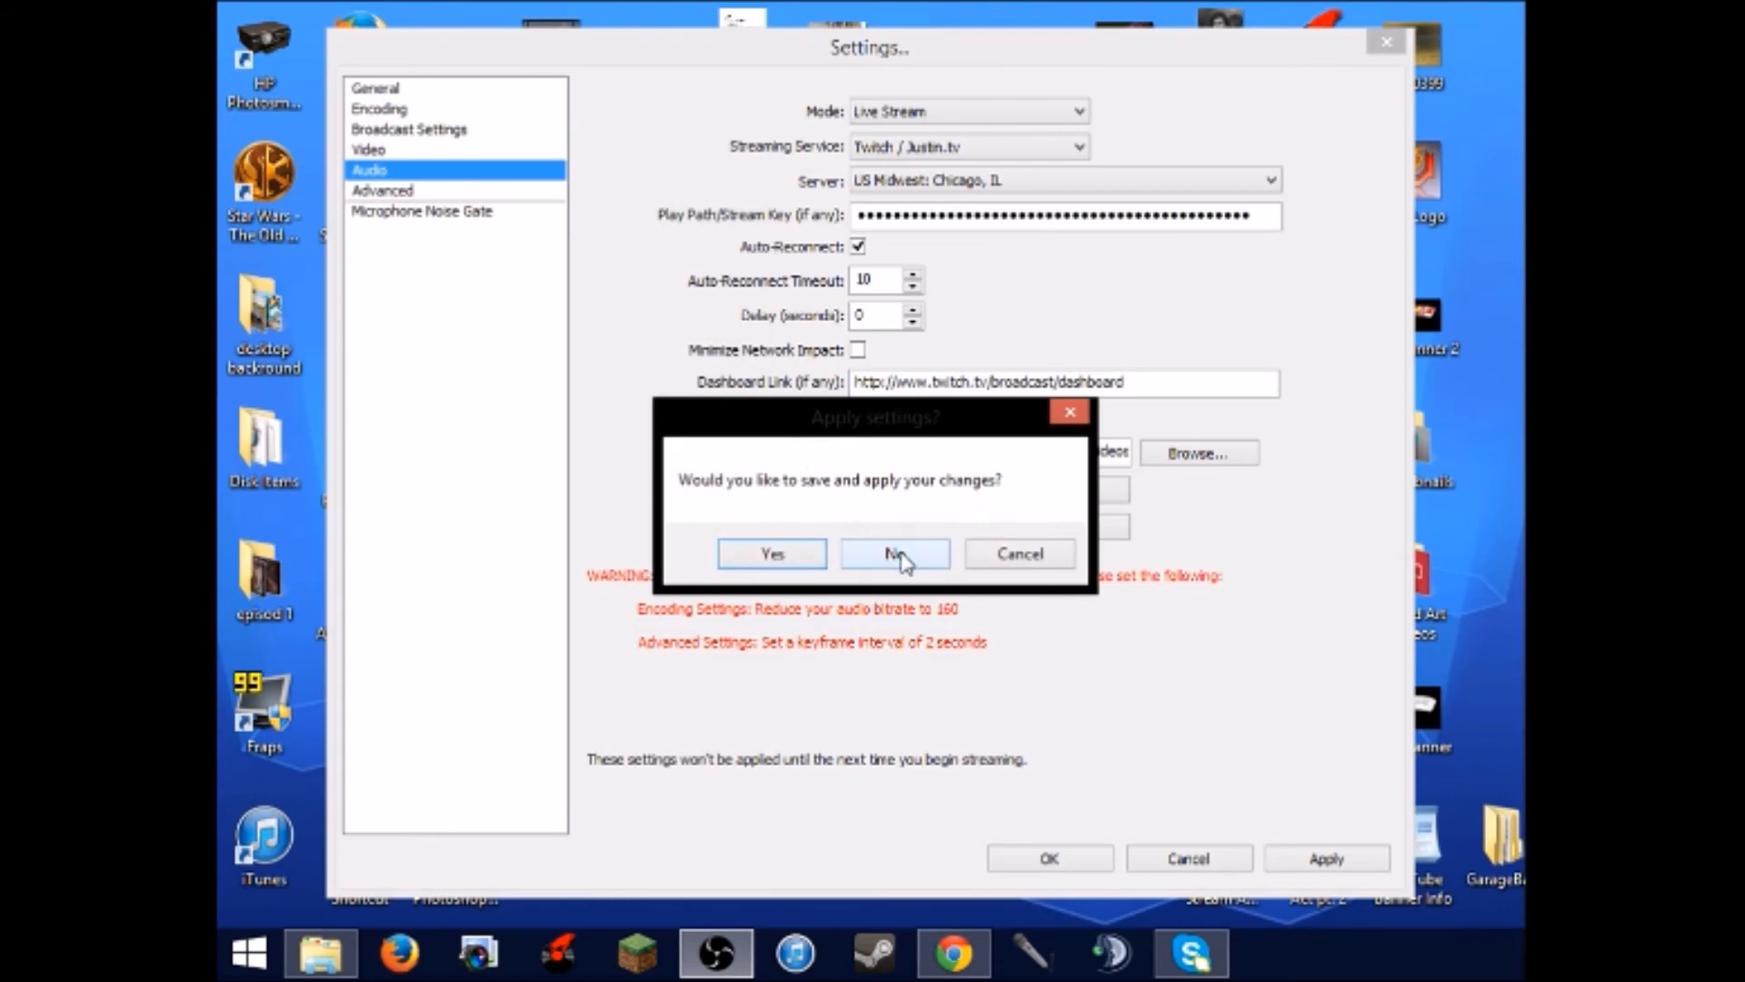
{"action": "left_click", "coordinate": [893, 550]}
- Try a keyframe interval of 2 seconds and the custom x264 encoder option in the advanced settings, and close the settings without saving
{"action": "left_click", "coordinate": [405, 196]}
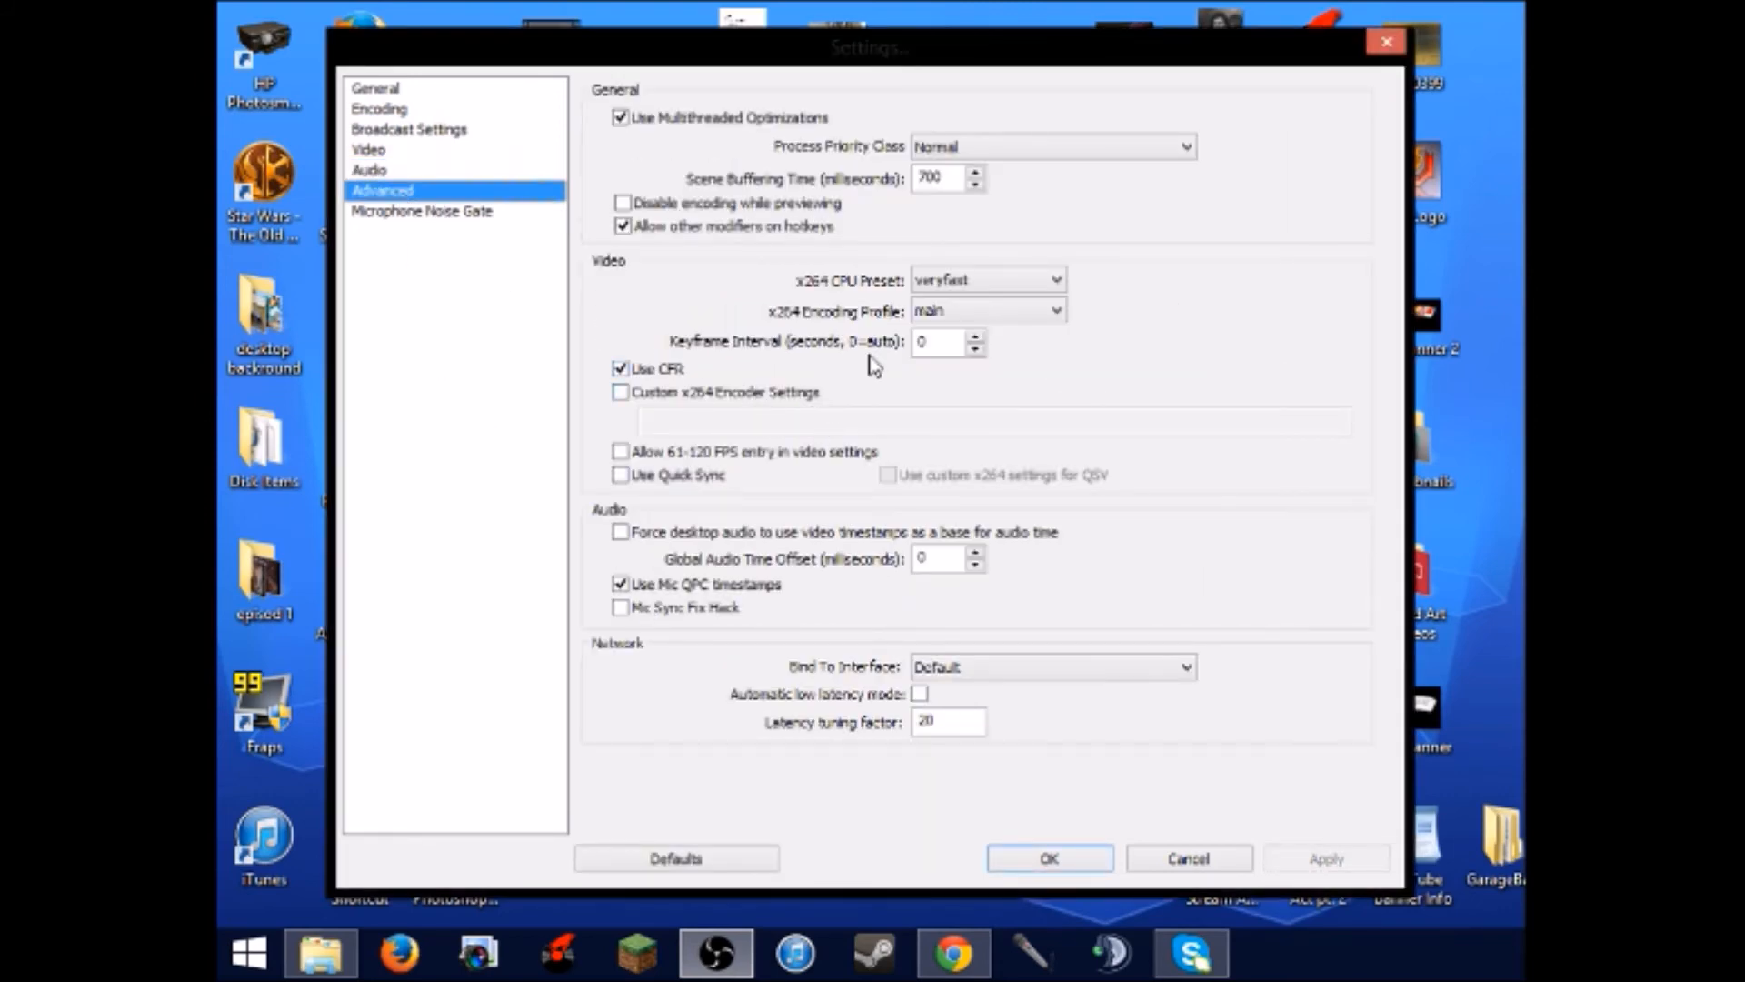
{"action": "double_click", "coordinate": [977, 339]}
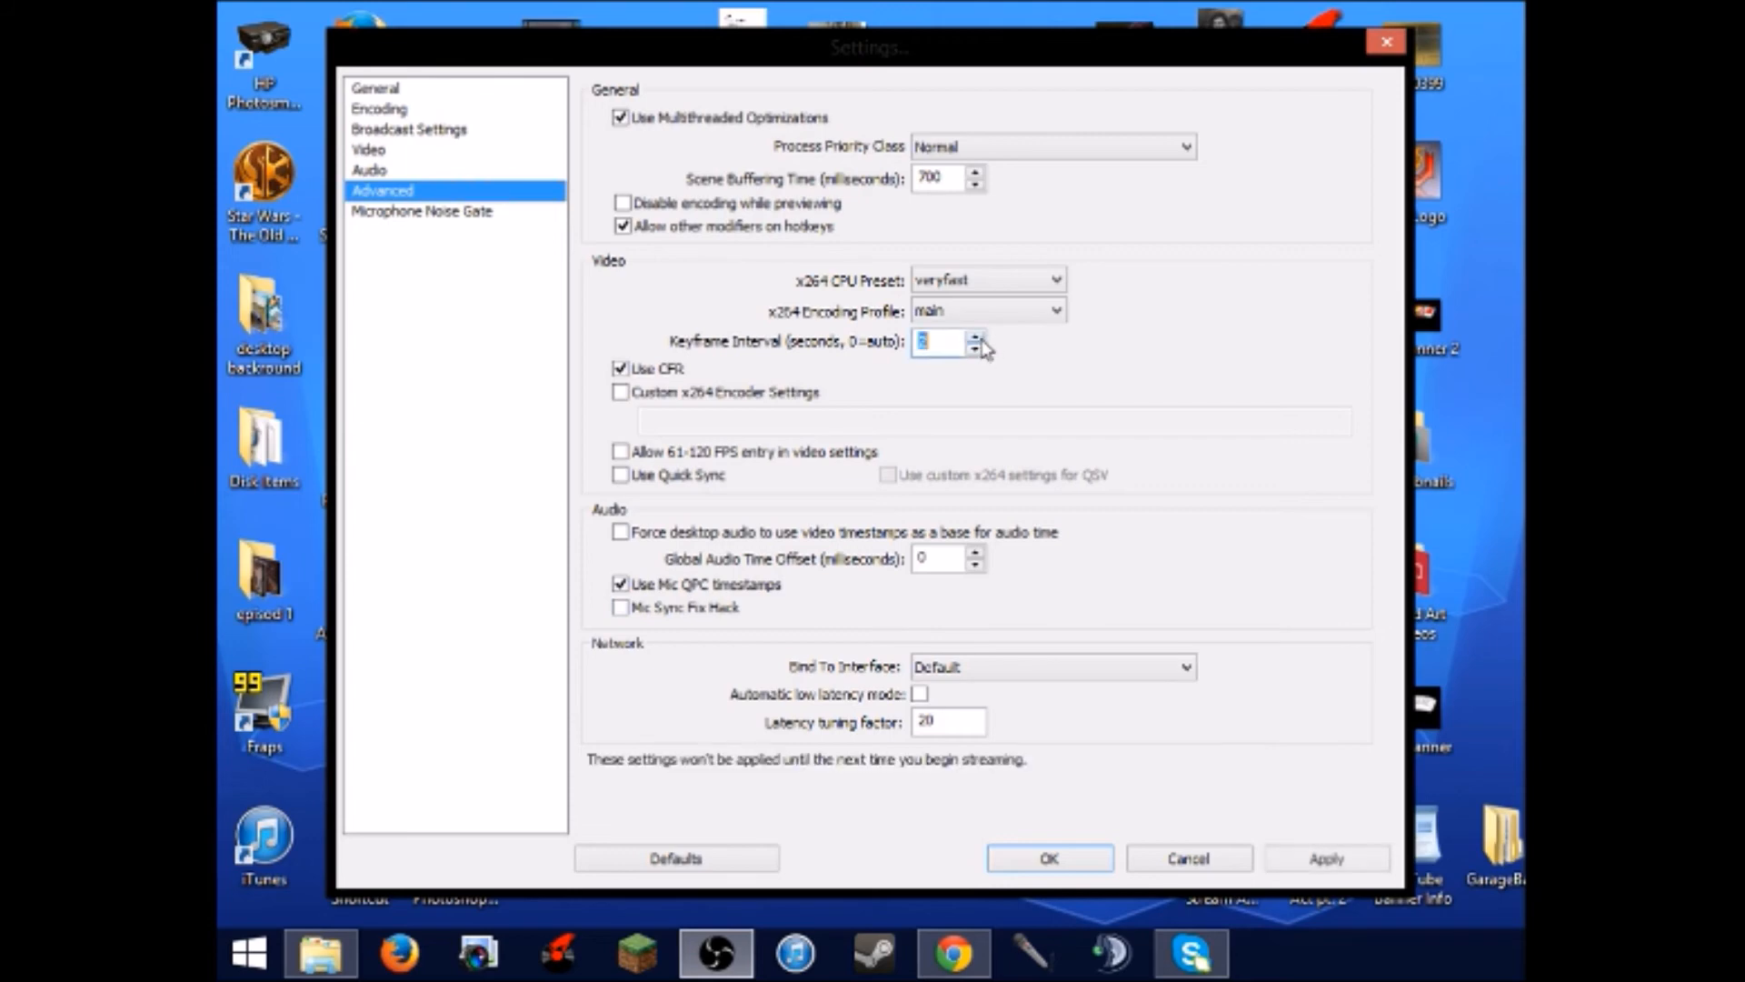
{"action": "left_click", "coordinate": [1023, 396]}
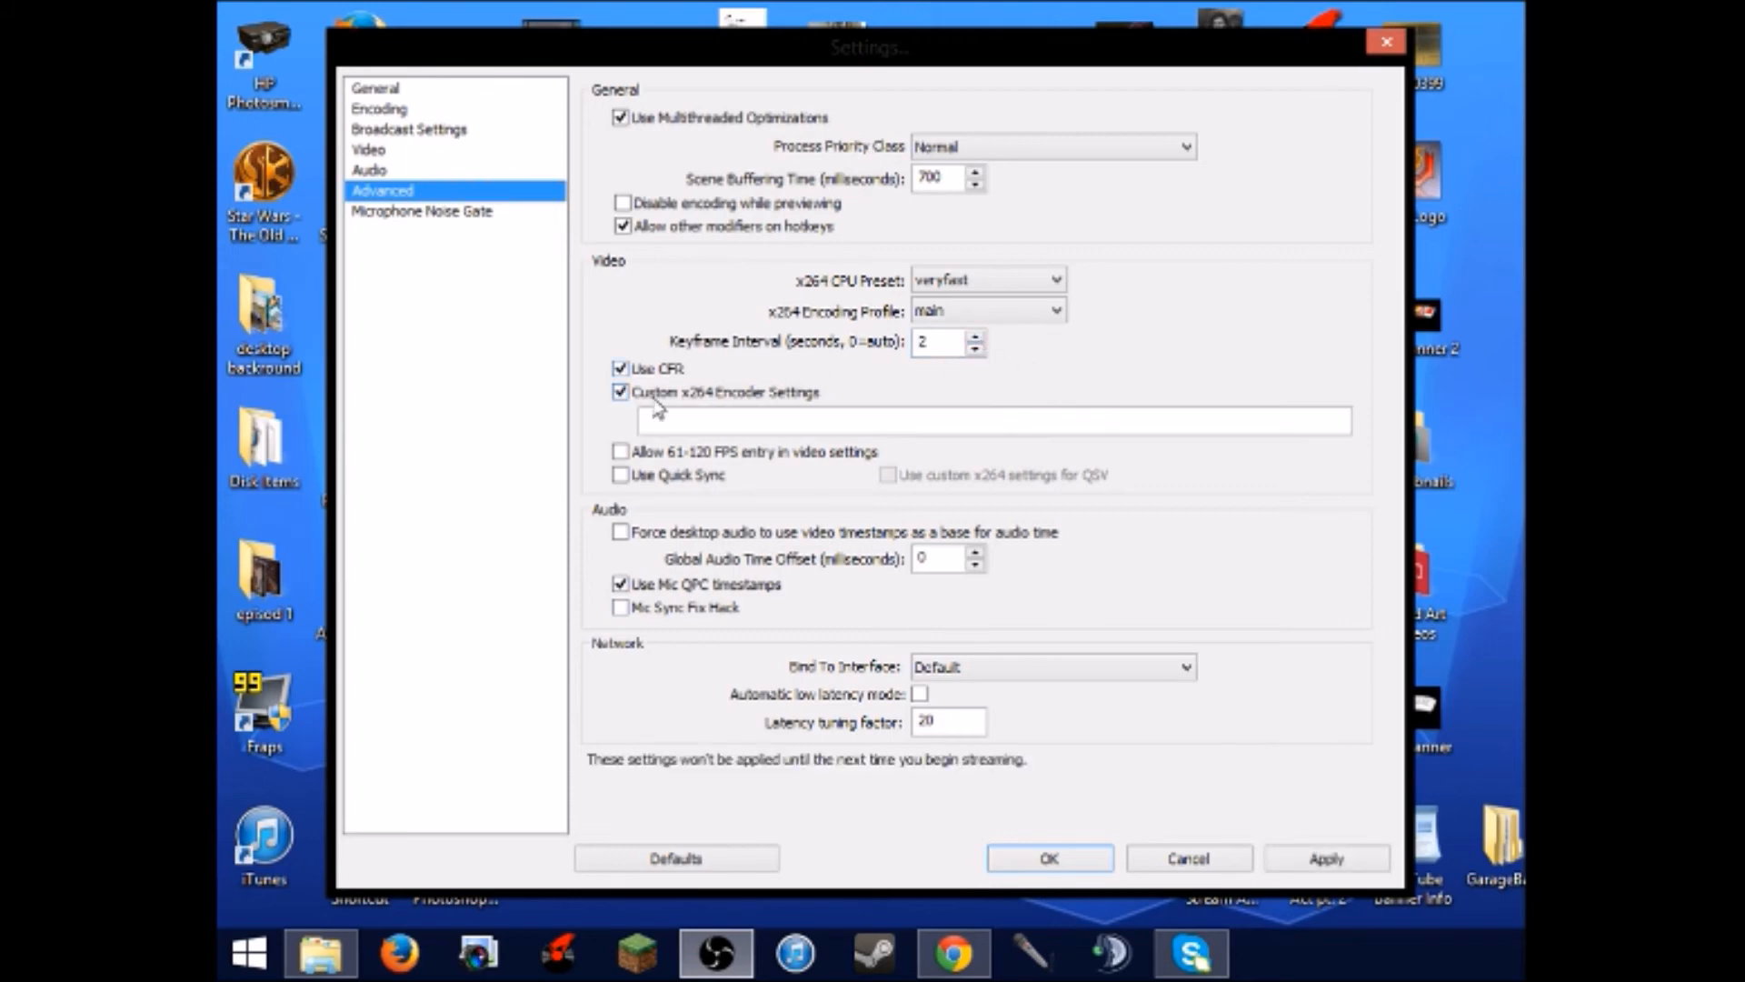
{"action": "left_click", "coordinate": [621, 392]}
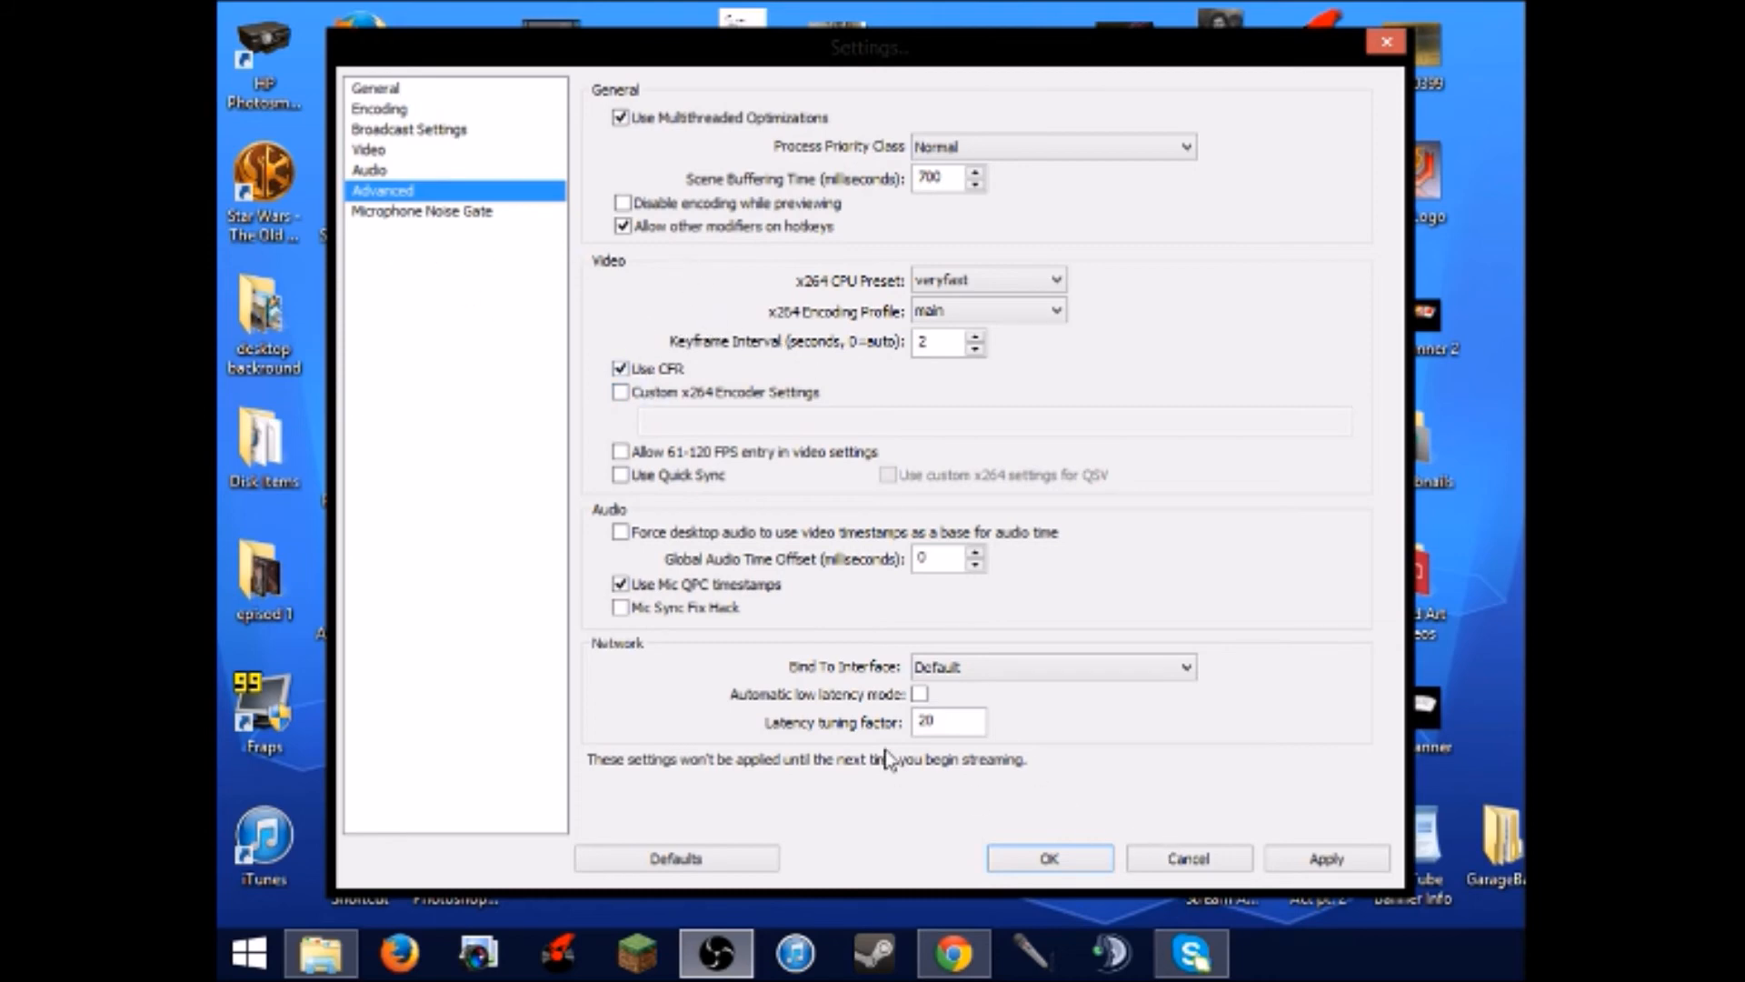
{"action": "left_click", "coordinate": [1187, 859]}
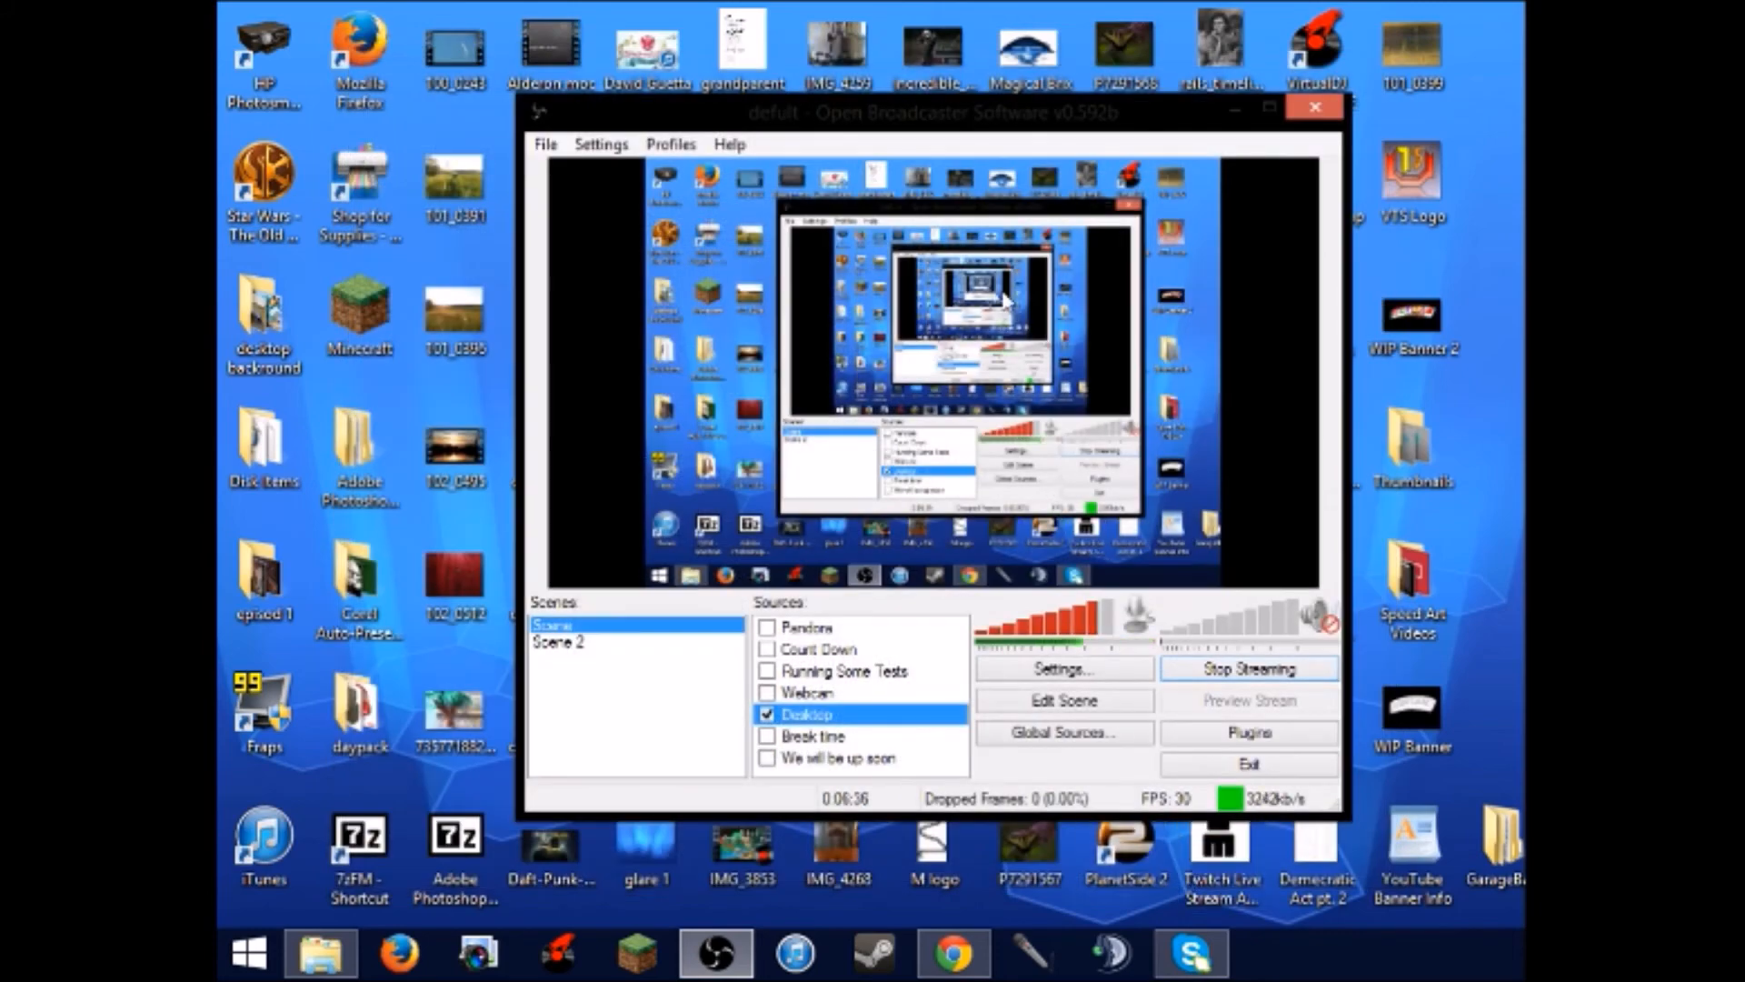
- Turn on scene editing, shift the Desktop source sideways in the preview and fit it back to the screen
{"action": "left_click_drag", "start_coordinate": [1025, 116], "coordinate": [918, 109]}
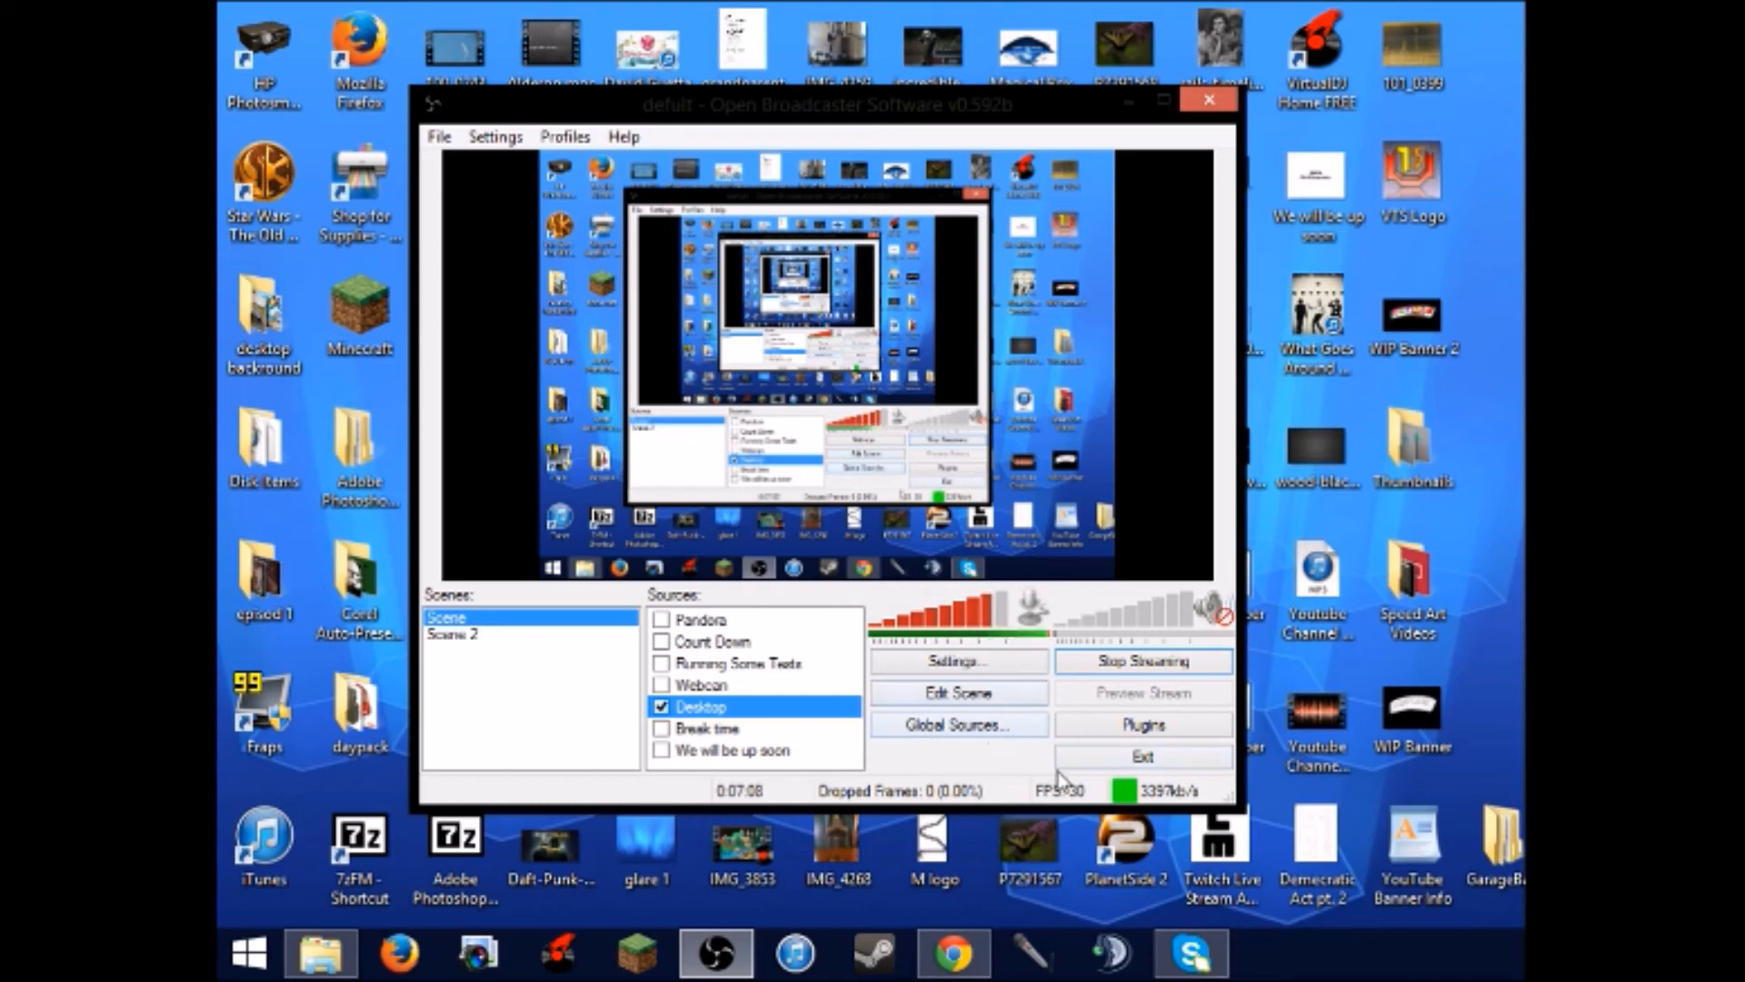
{"action": "left_click", "coordinate": [974, 697]}
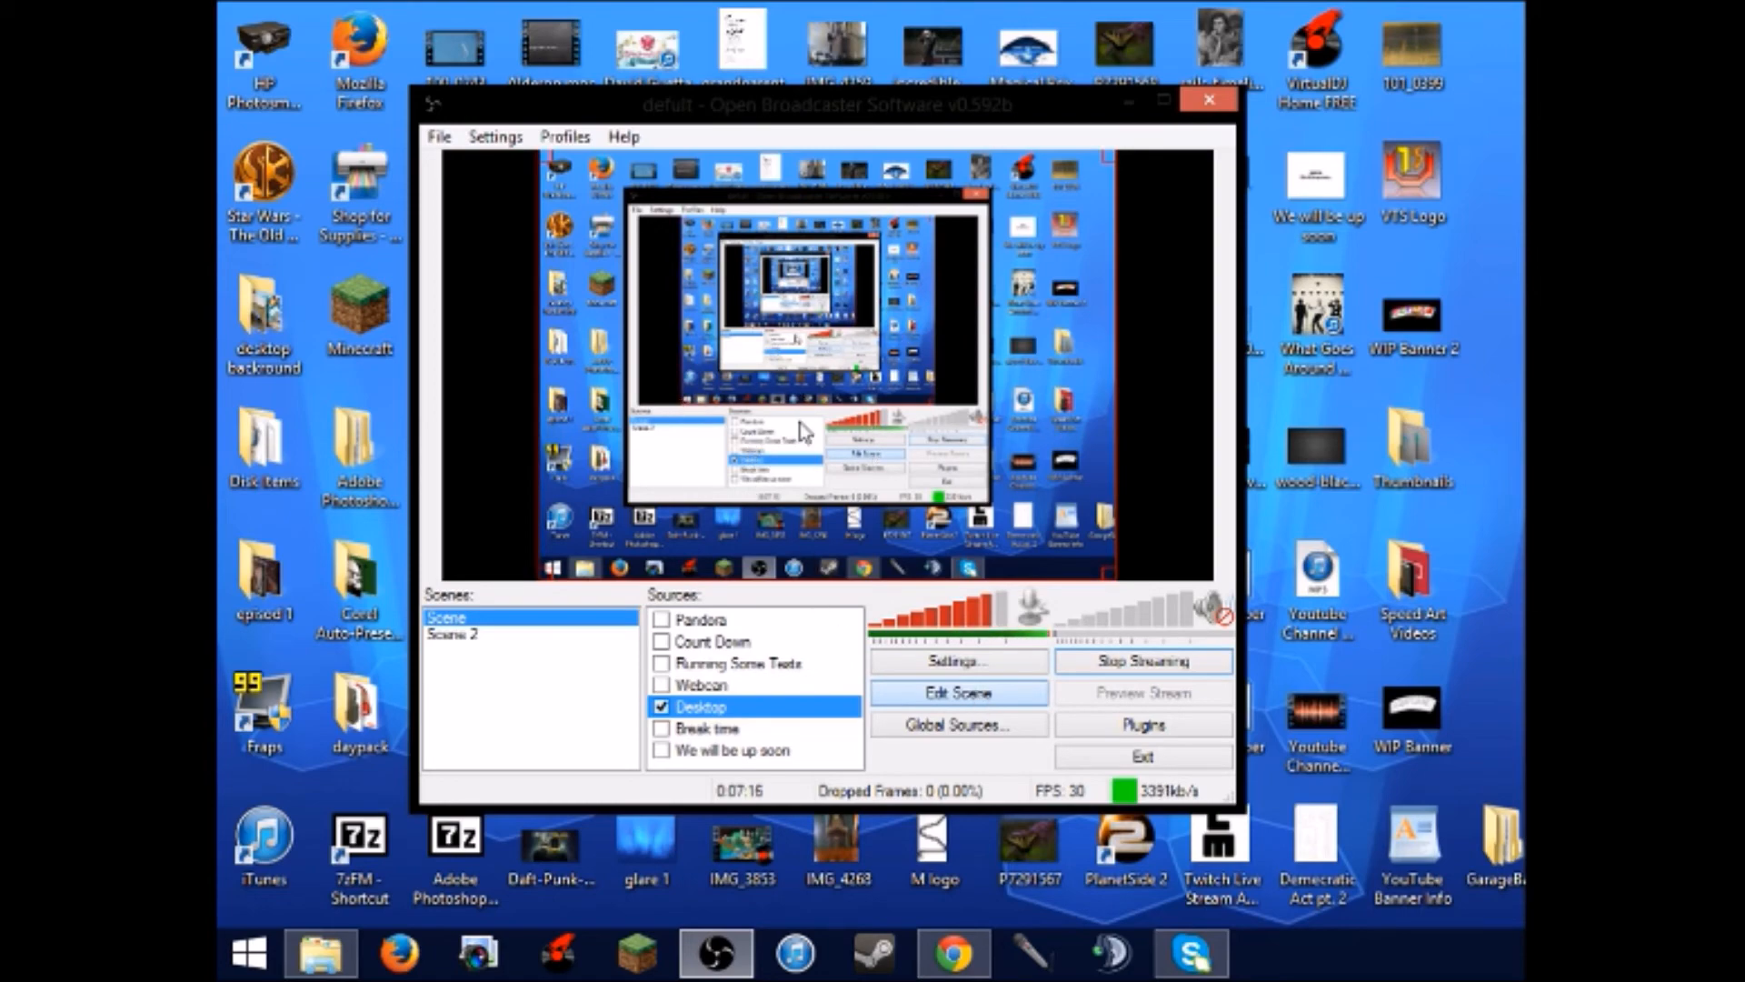
{"action": "left_click_drag", "start_coordinate": [800, 423], "coordinate": [735, 435]}
{"action": "right_click", "coordinate": [774, 379]}
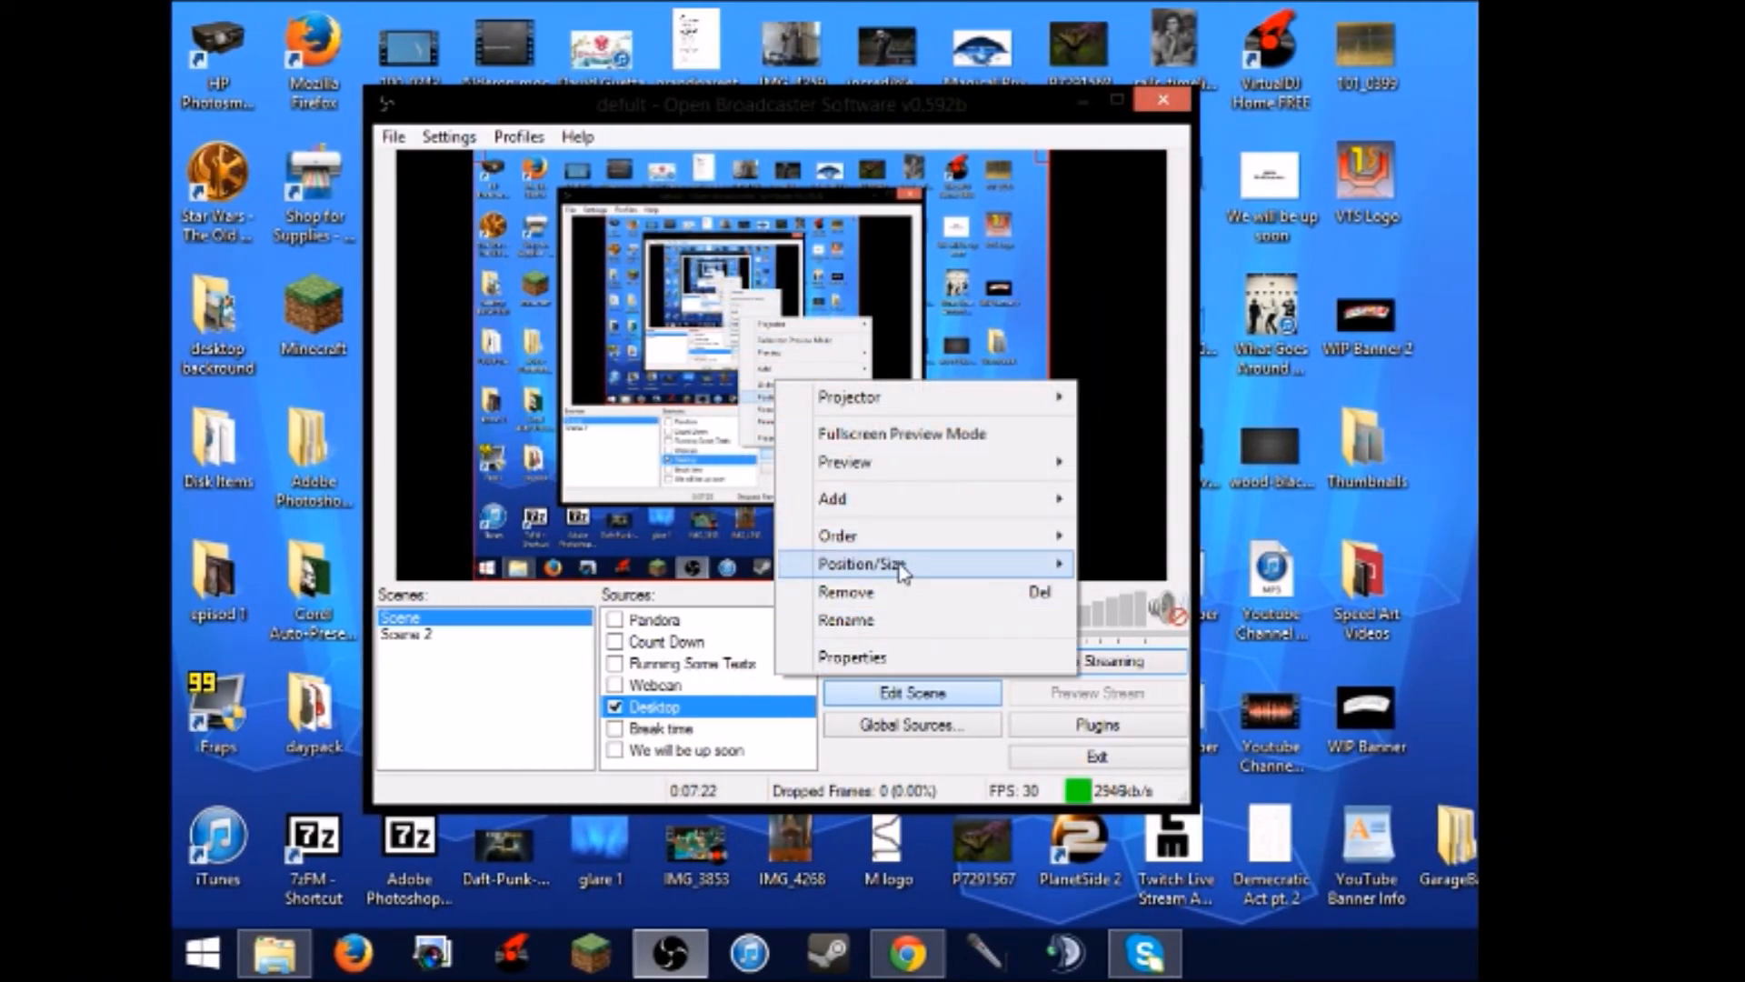
{"action": "mouse_move", "coordinate": [903, 568]}
{"action": "left_click", "coordinate": [1117, 564]}
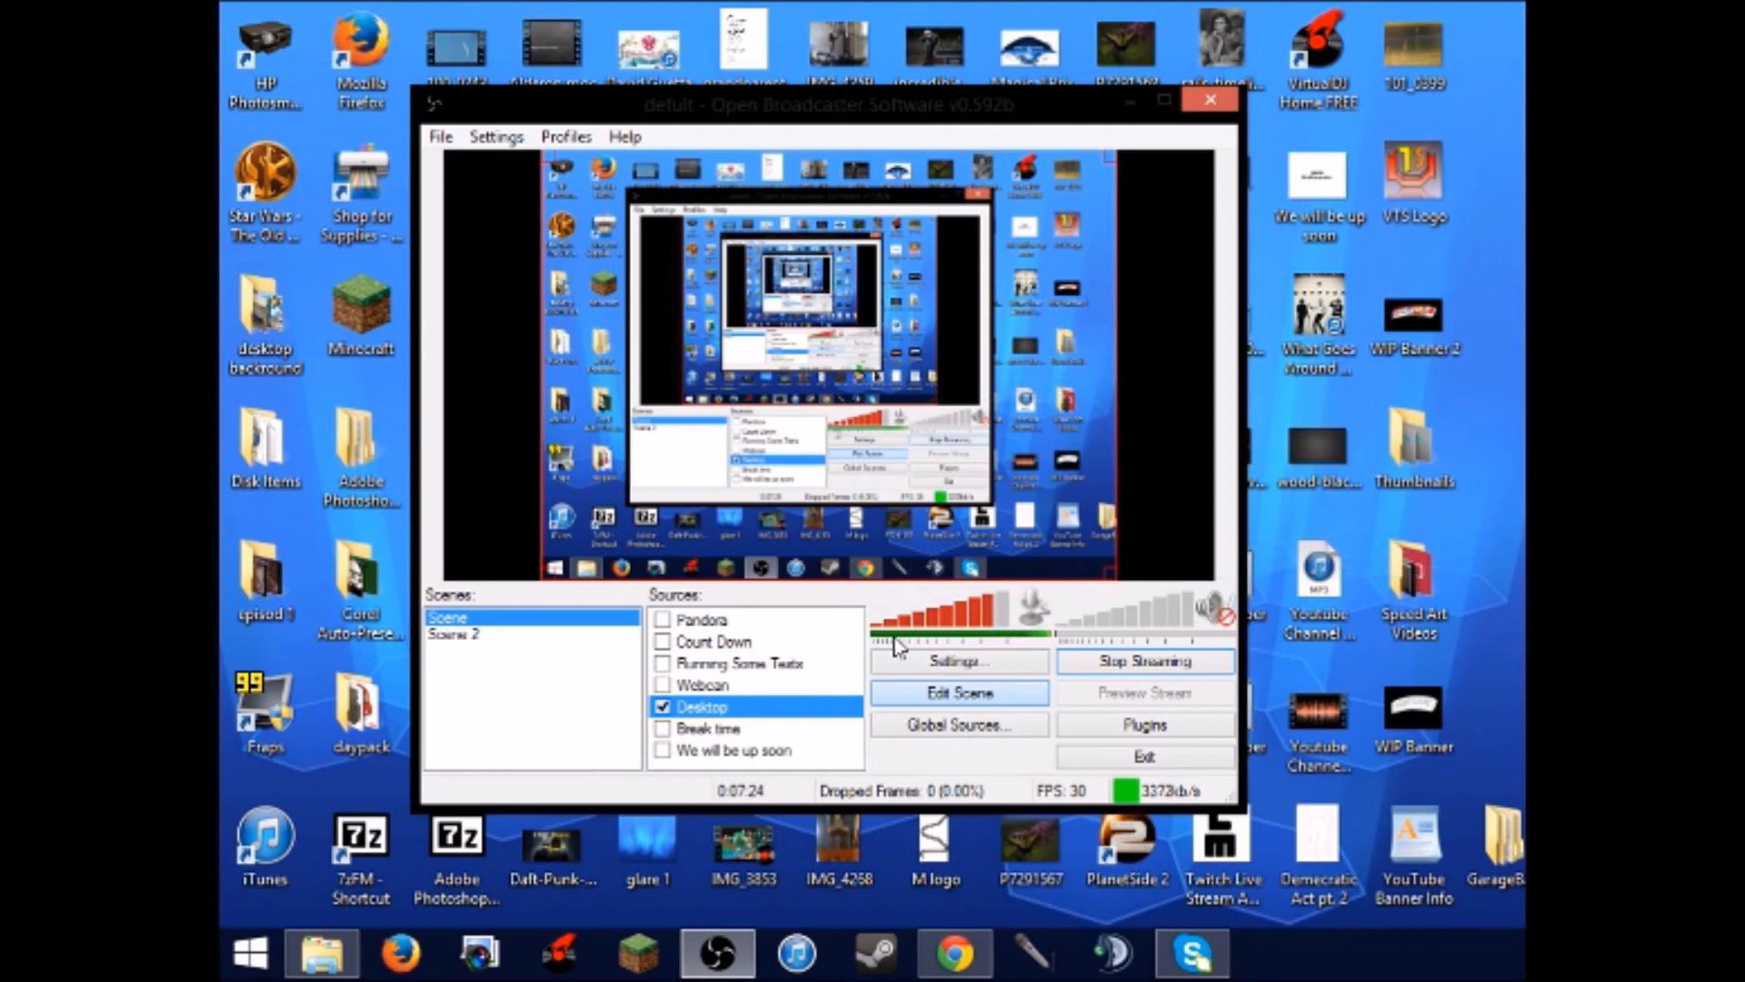
{"action": "right_click", "coordinate": [857, 386]}
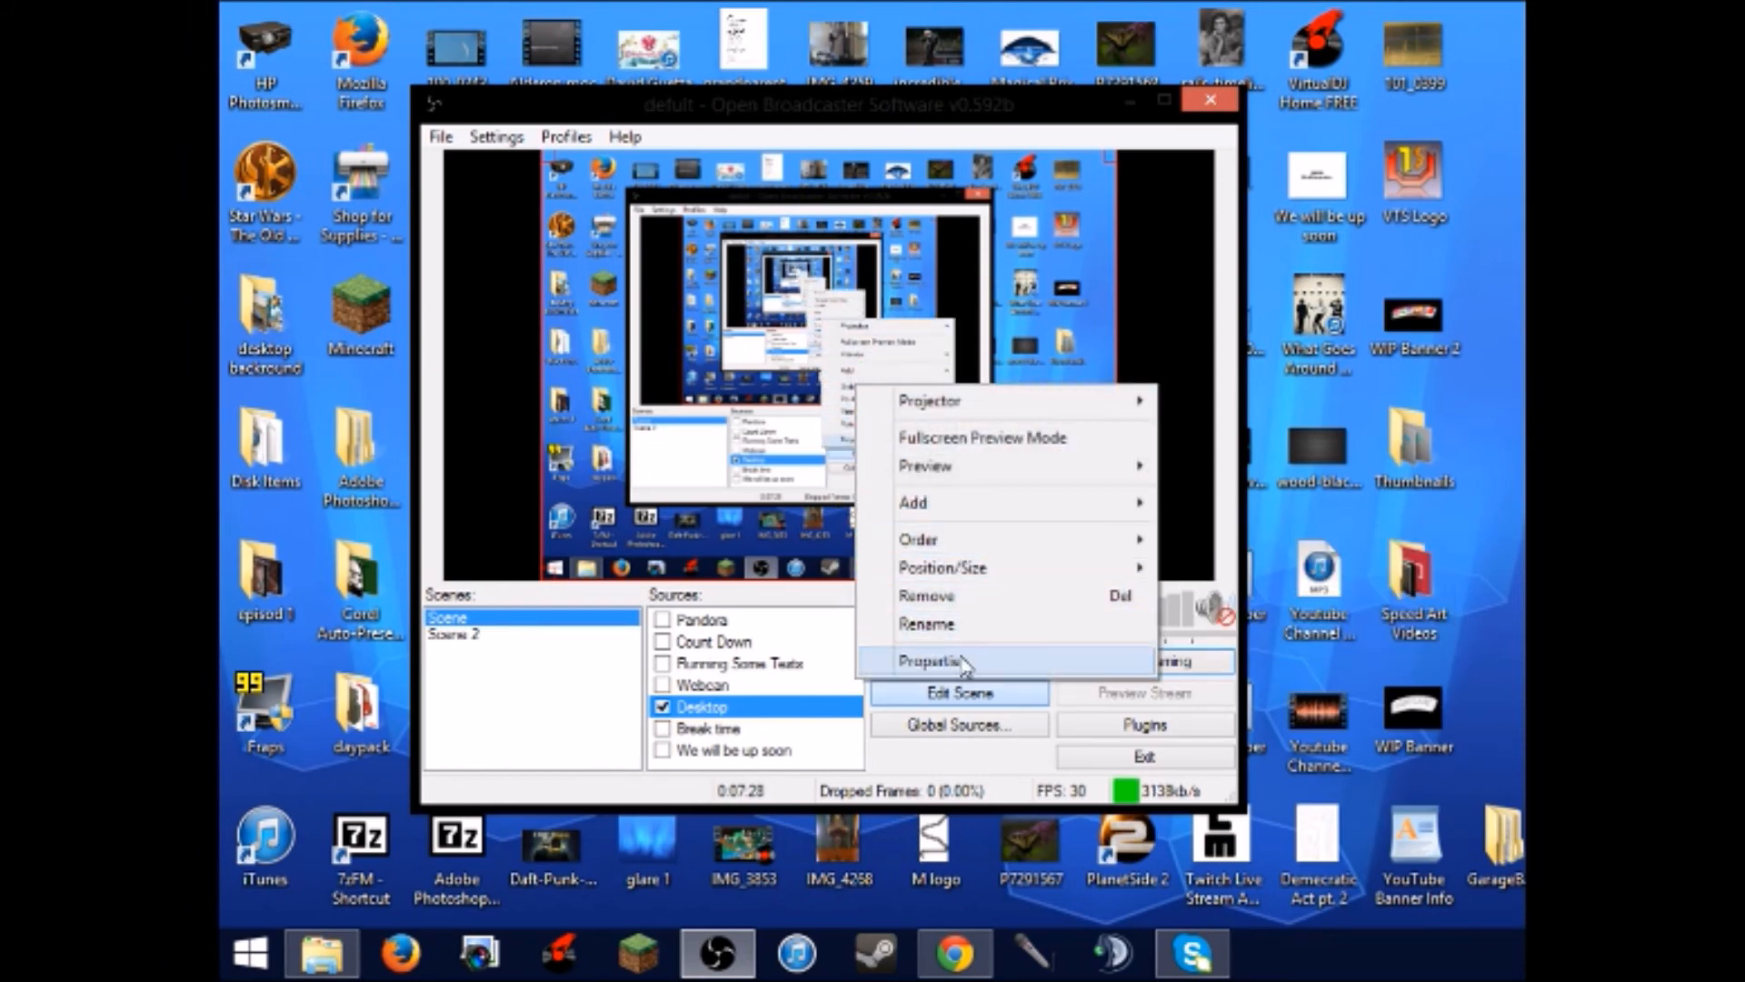
{"action": "mouse_move", "coordinate": [979, 578]}
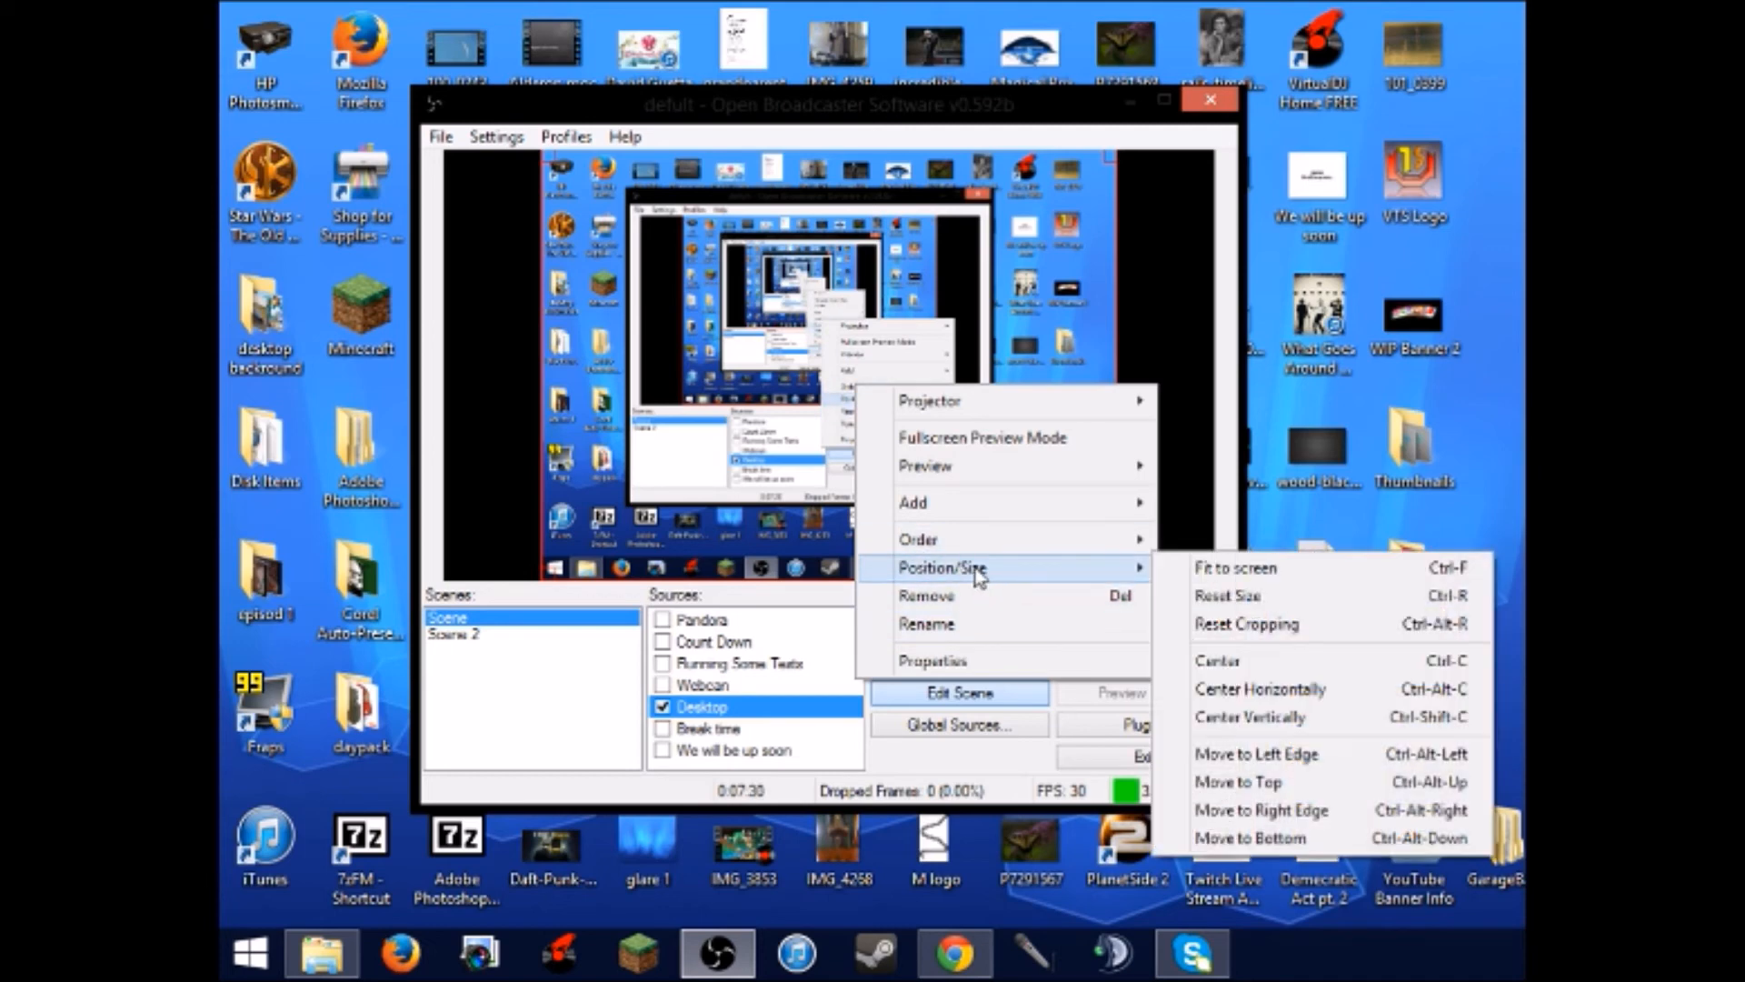
{"action": "left_click", "coordinate": [1256, 567]}
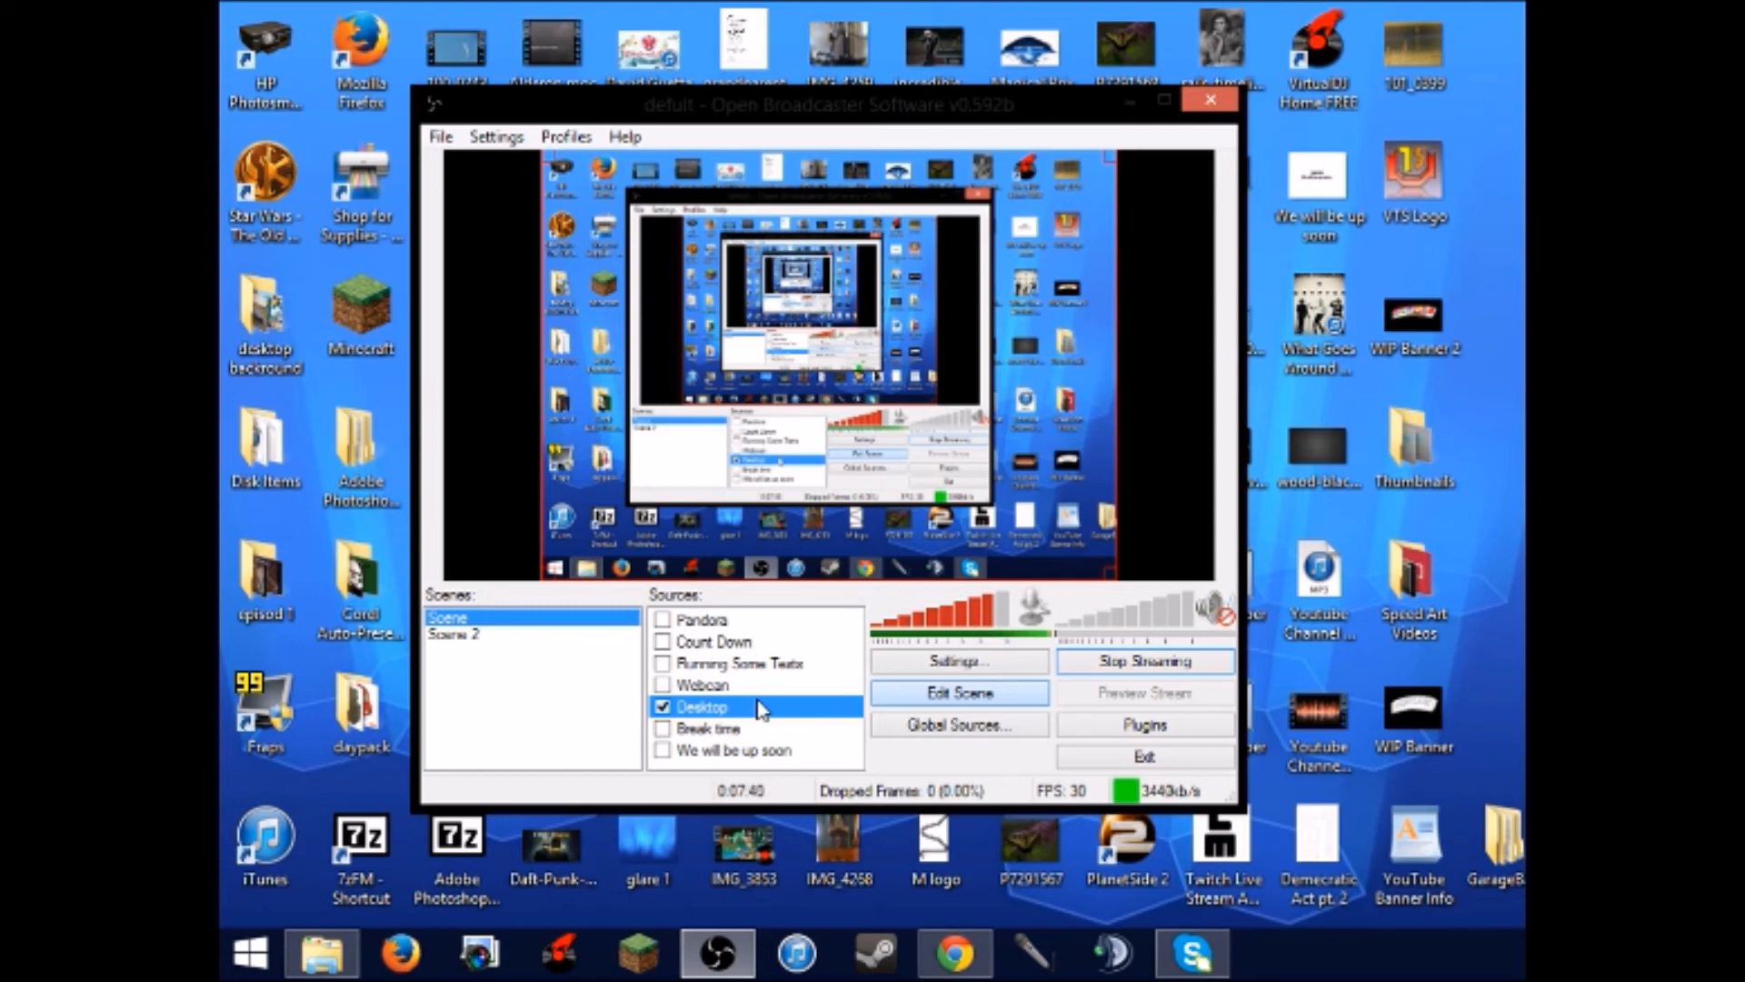
- Move the Webcam source onto the upper-left corner of the Desktop capture and try out the Break time source
{"action": "left_click", "coordinate": [676, 688]}
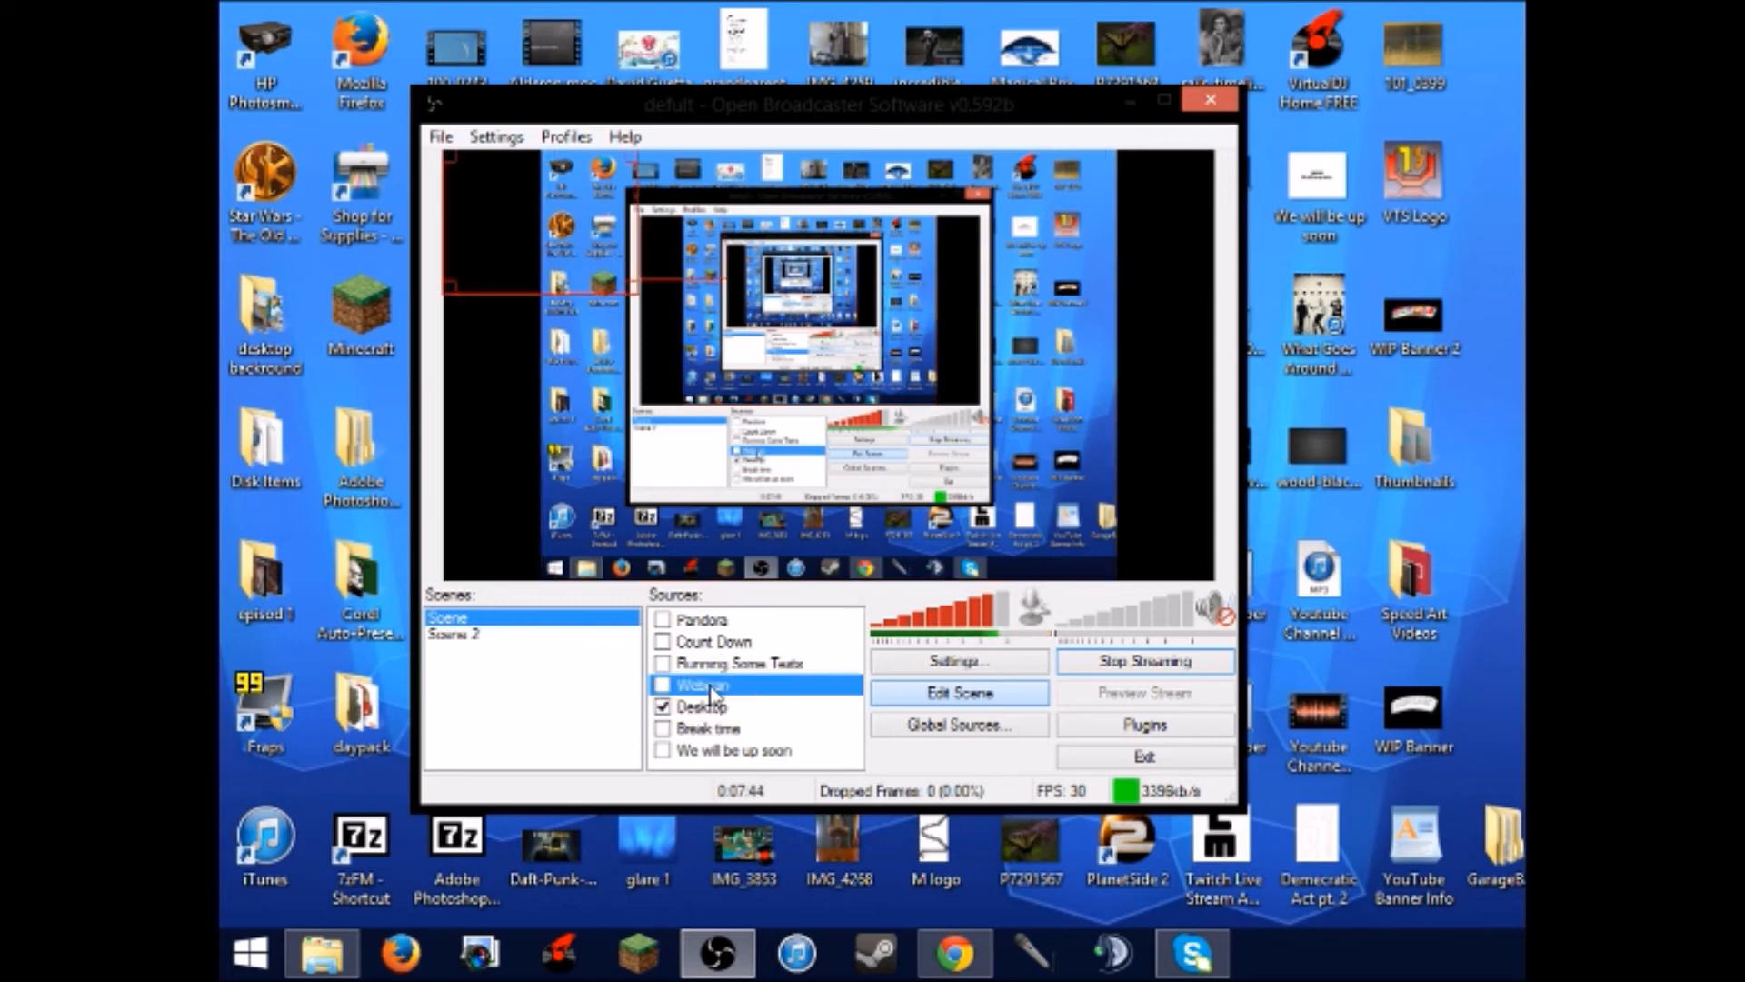
{"action": "left_click_drag", "start_coordinate": [556, 242], "coordinate": [641, 227]}
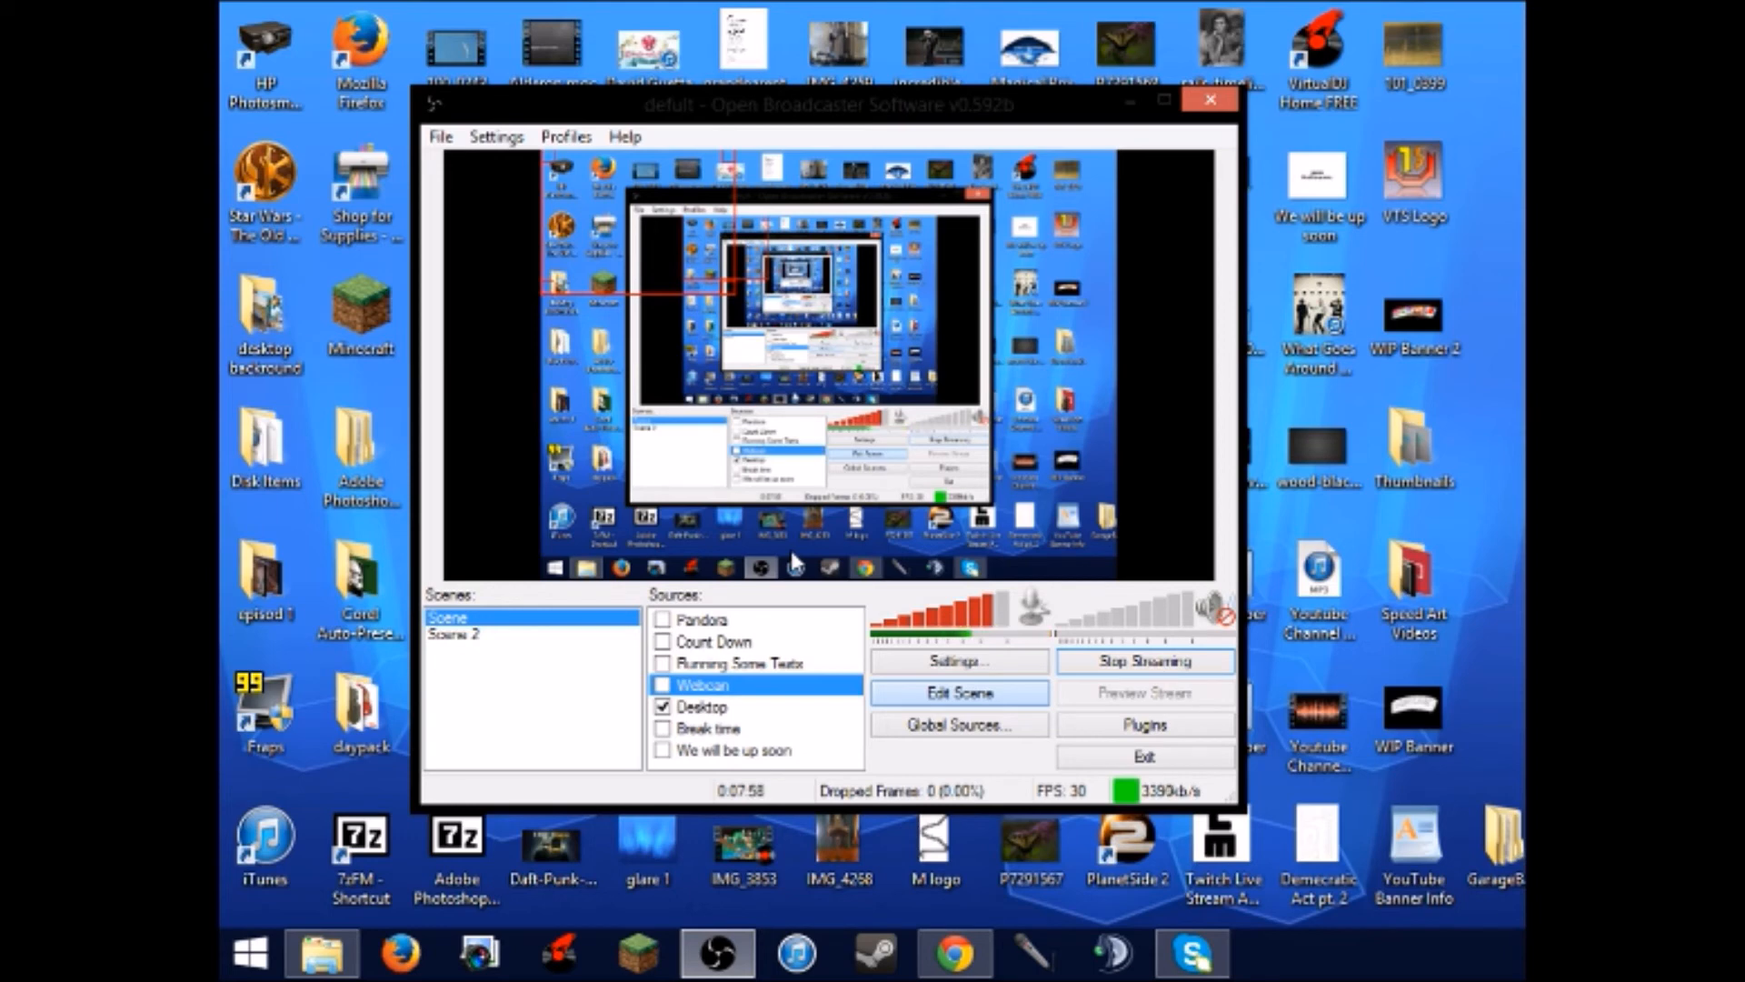
{"action": "left_click", "coordinate": [695, 732]}
{"action": "left_click", "coordinate": [661, 728]}
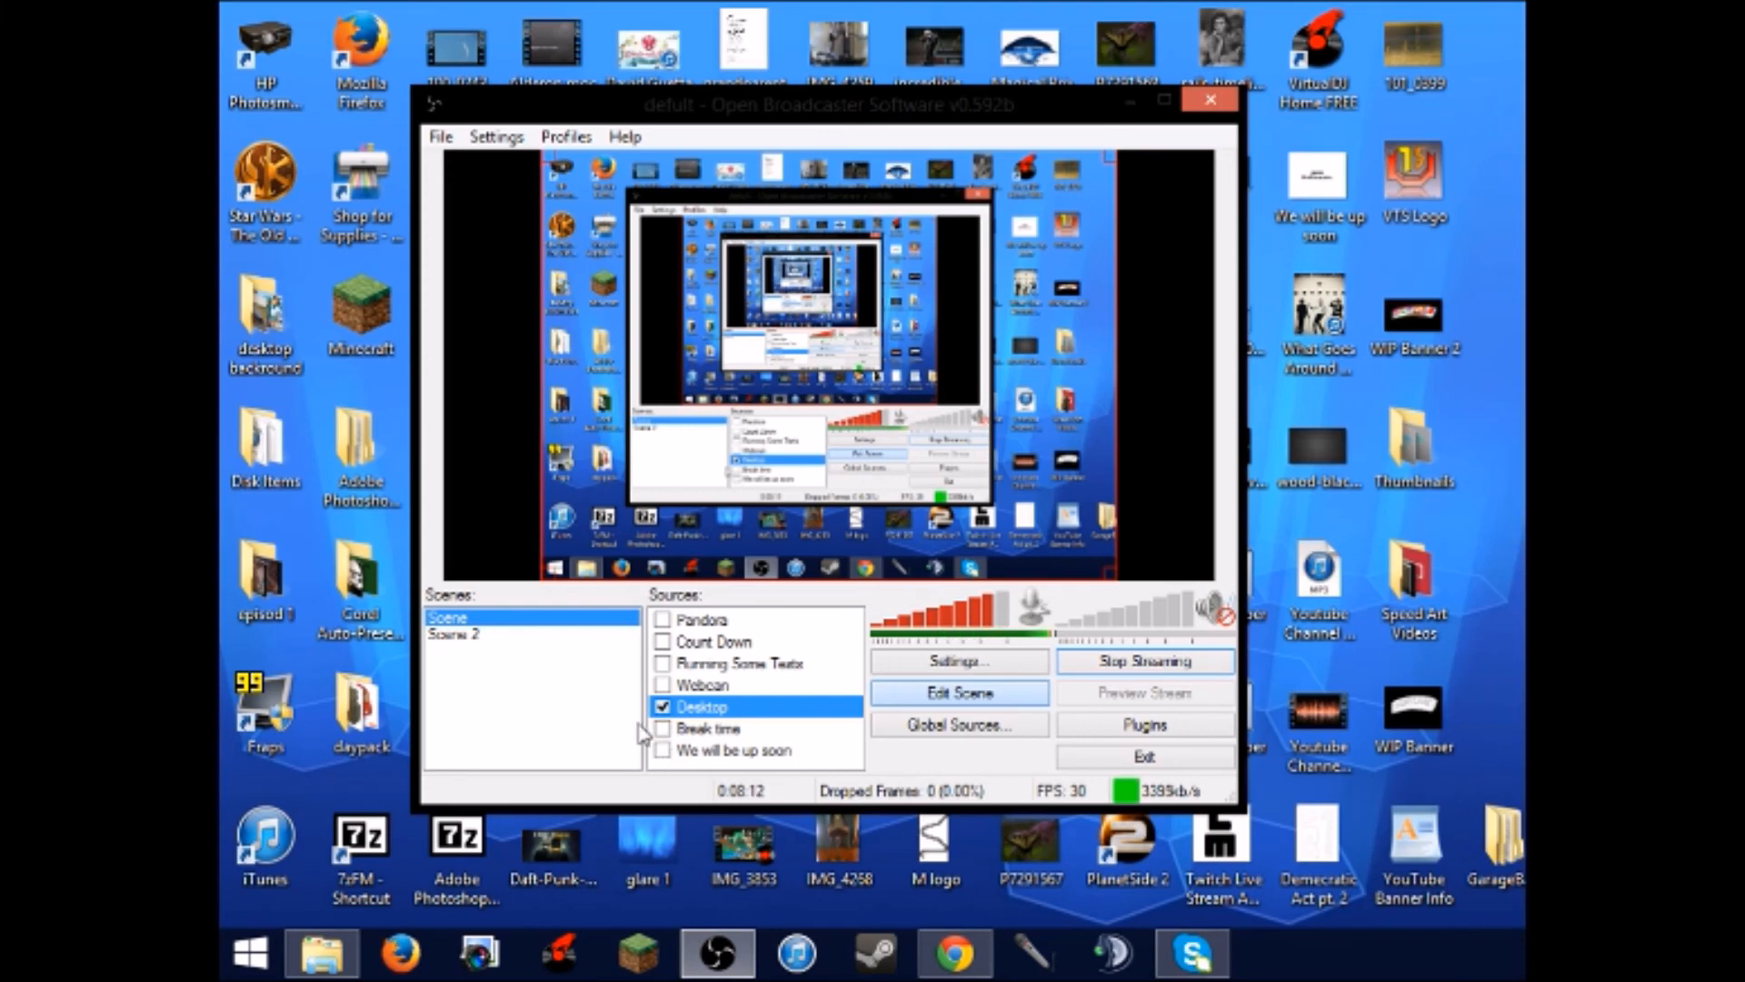
- Remove the Count Down source from the scene
{"action": "right_click", "coordinate": [807, 753]}
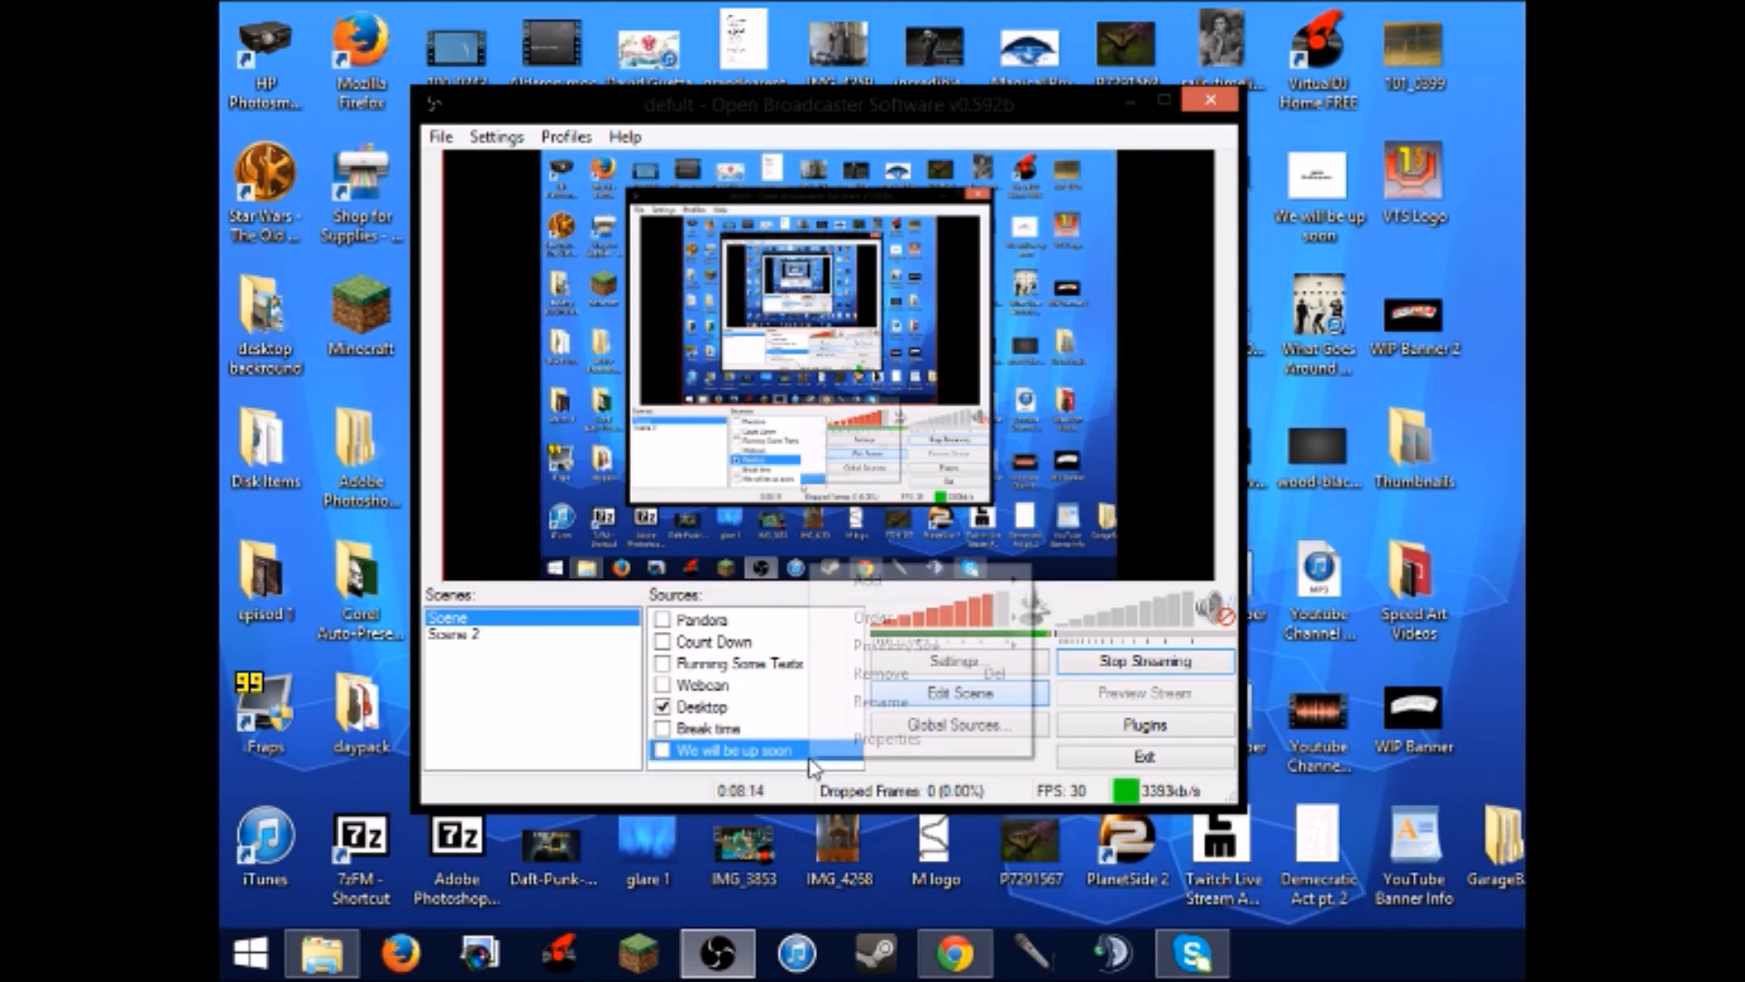
{"action": "left_click", "coordinate": [814, 771]}
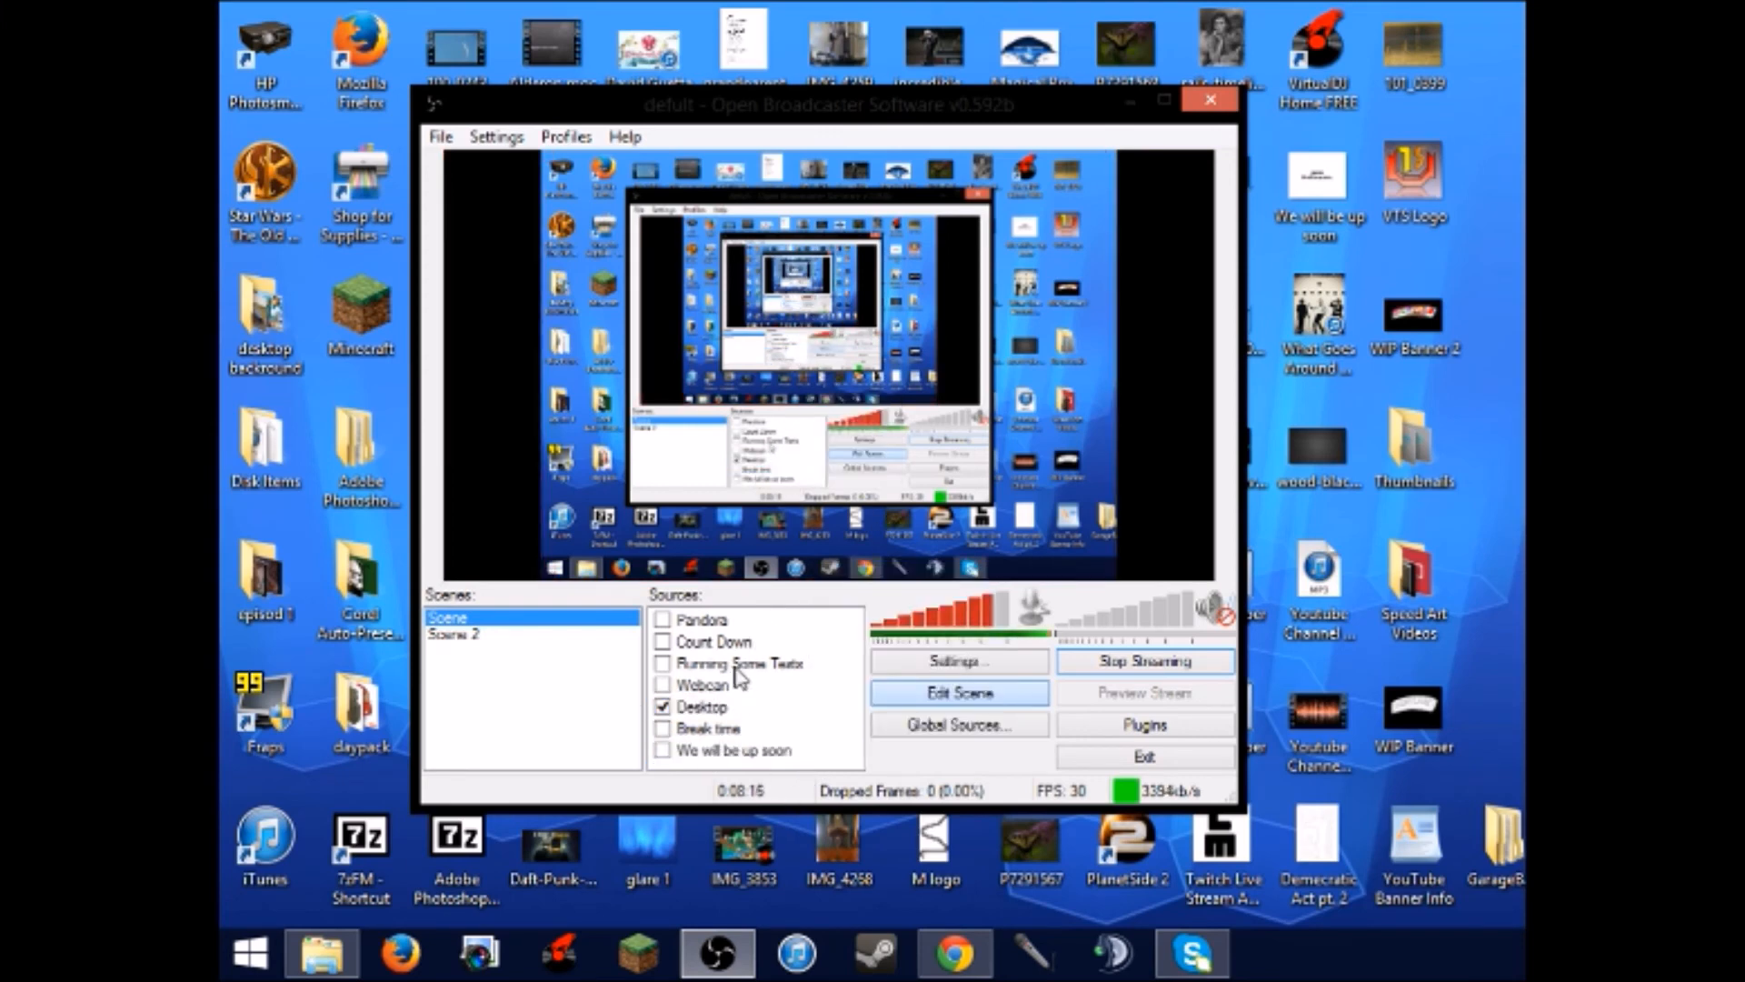
{"action": "right_click", "coordinate": [715, 643]}
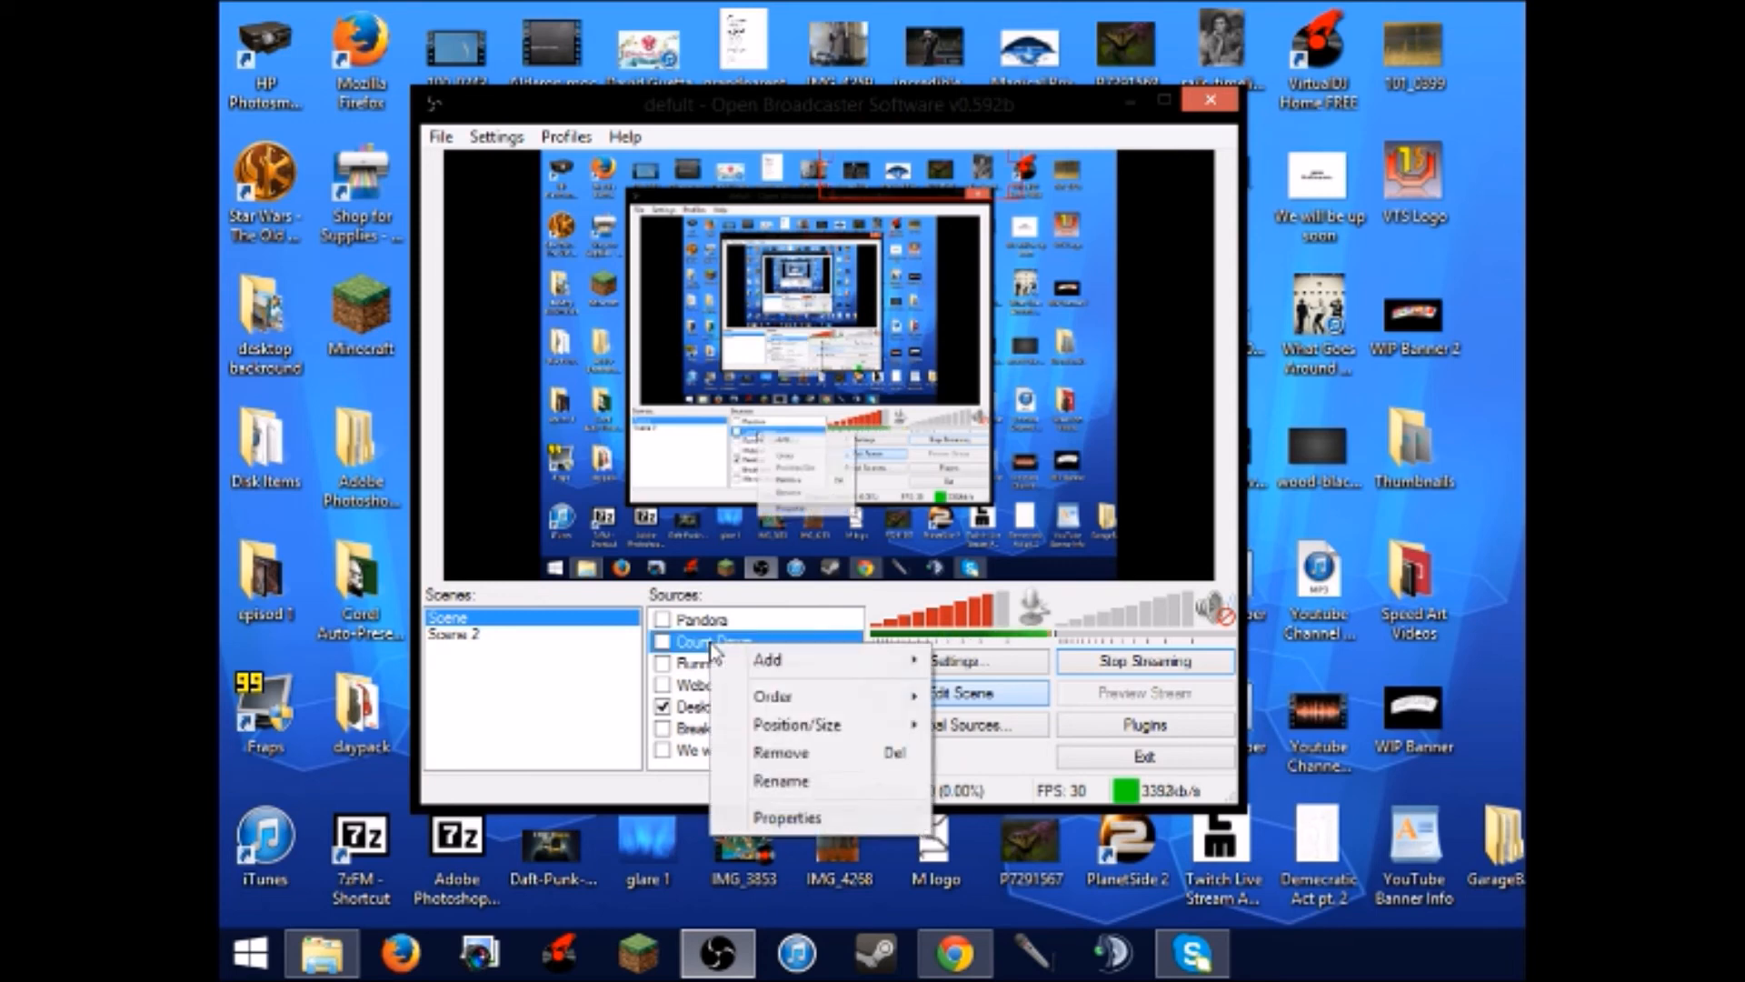
{"action": "left_click", "coordinate": [777, 754]}
{"action": "left_click", "coordinate": [889, 553]}
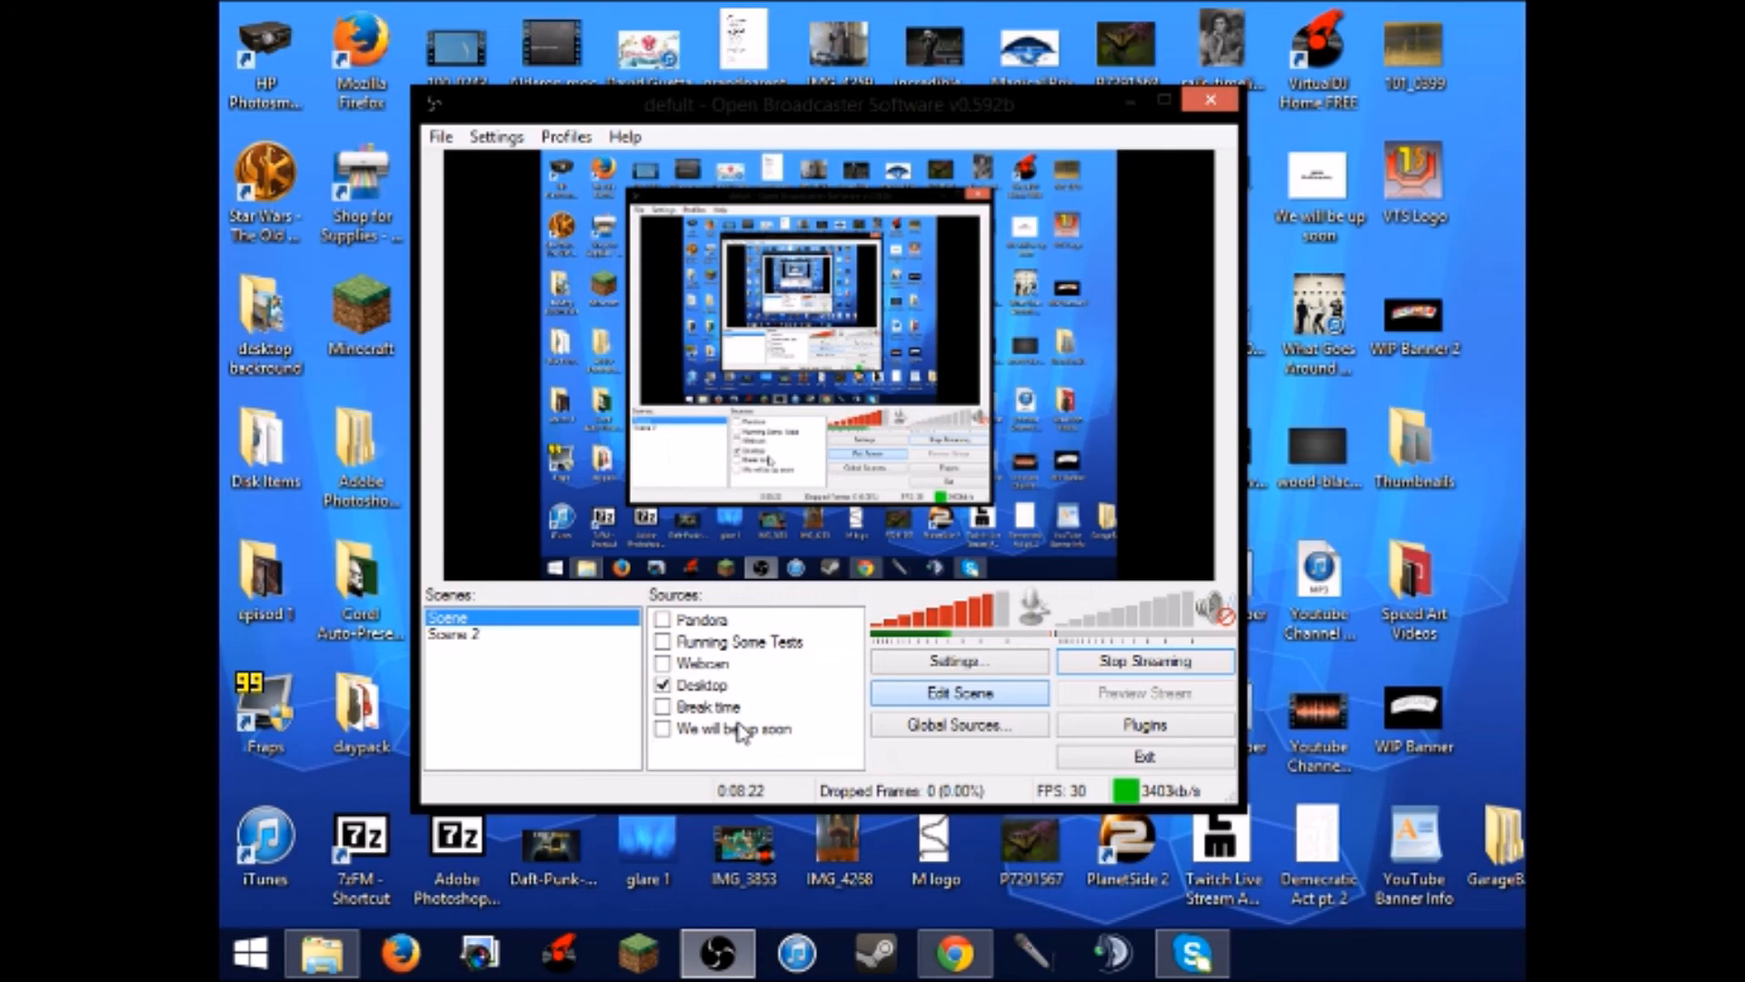
- Review the available source types and a new Monitor Capture source's settings, and cancel without adding it
{"action": "right_click", "coordinate": [727, 760]}
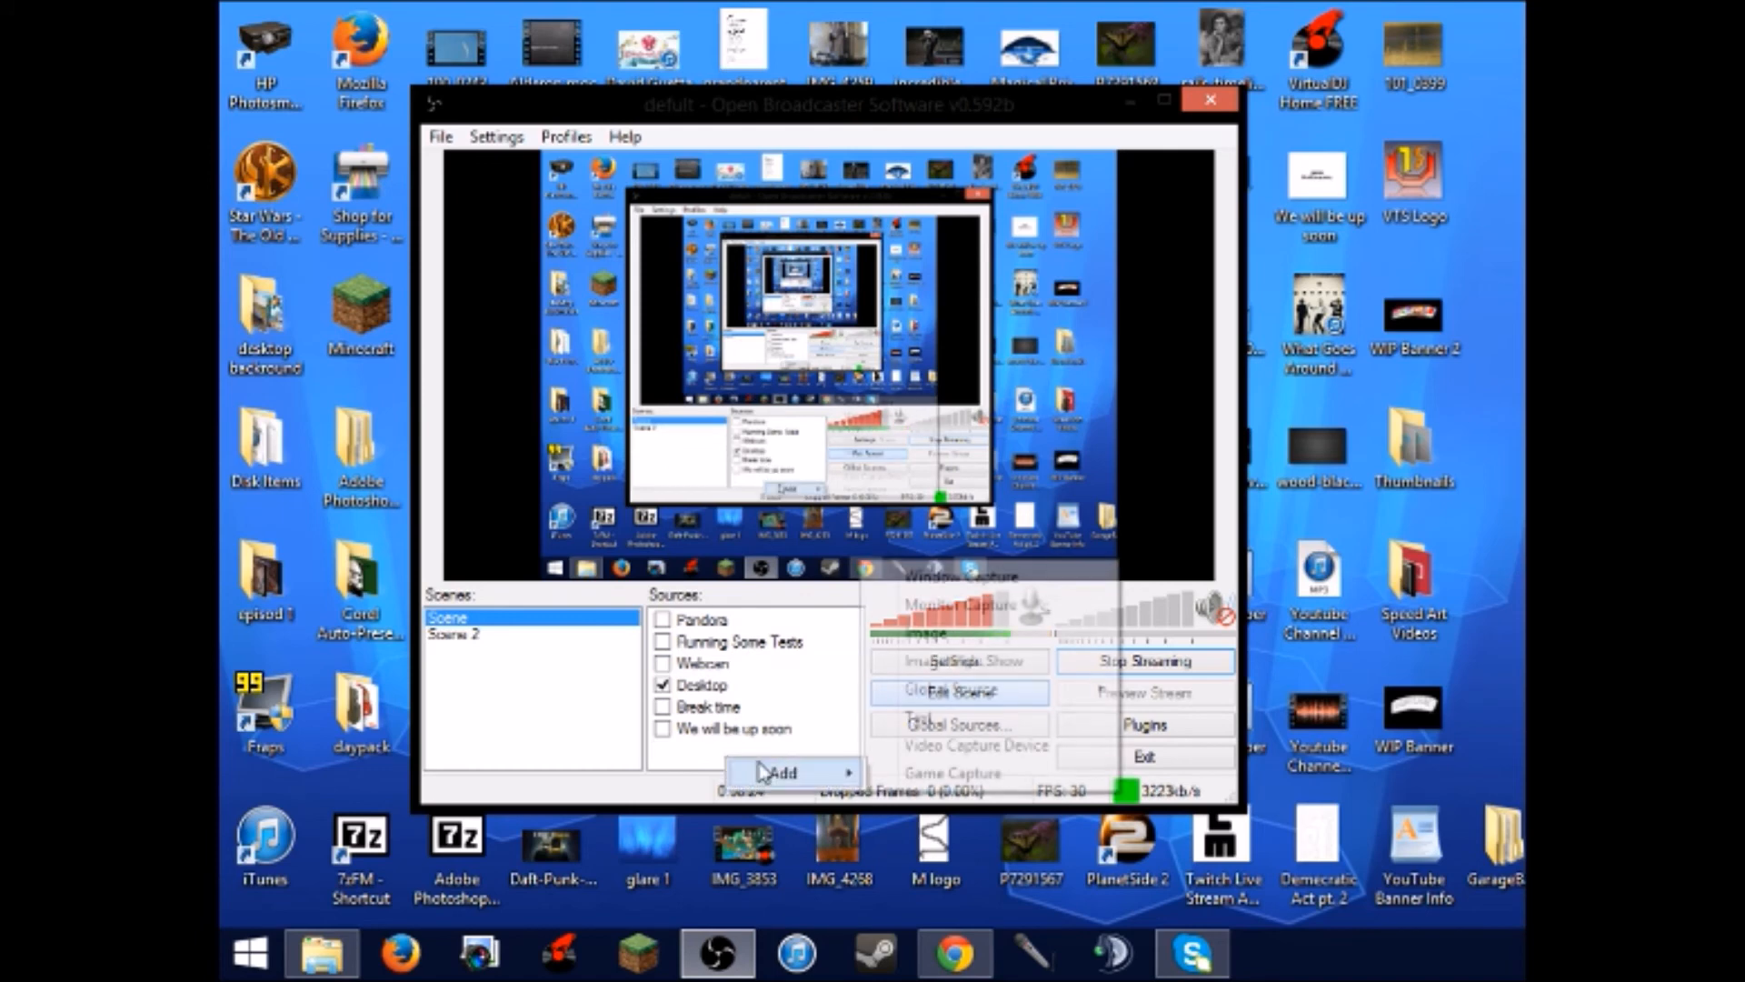
{"action": "mouse_move", "coordinate": [808, 773]}
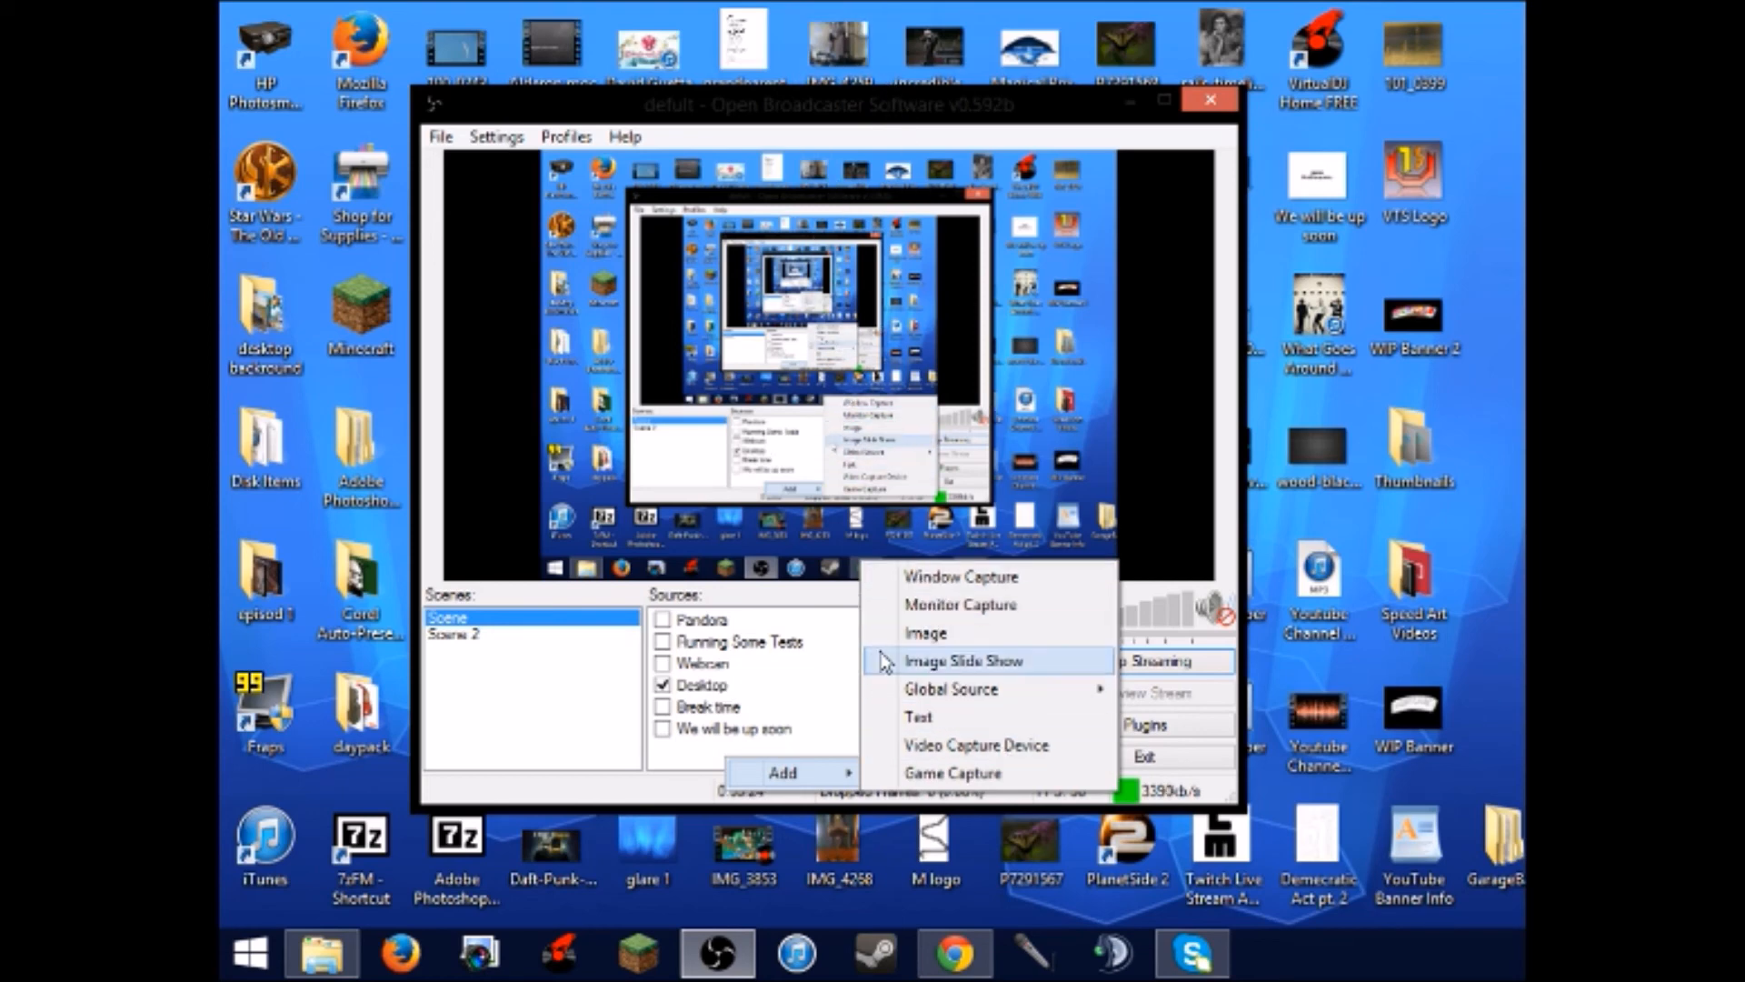
{"action": "left_click", "coordinate": [945, 607]}
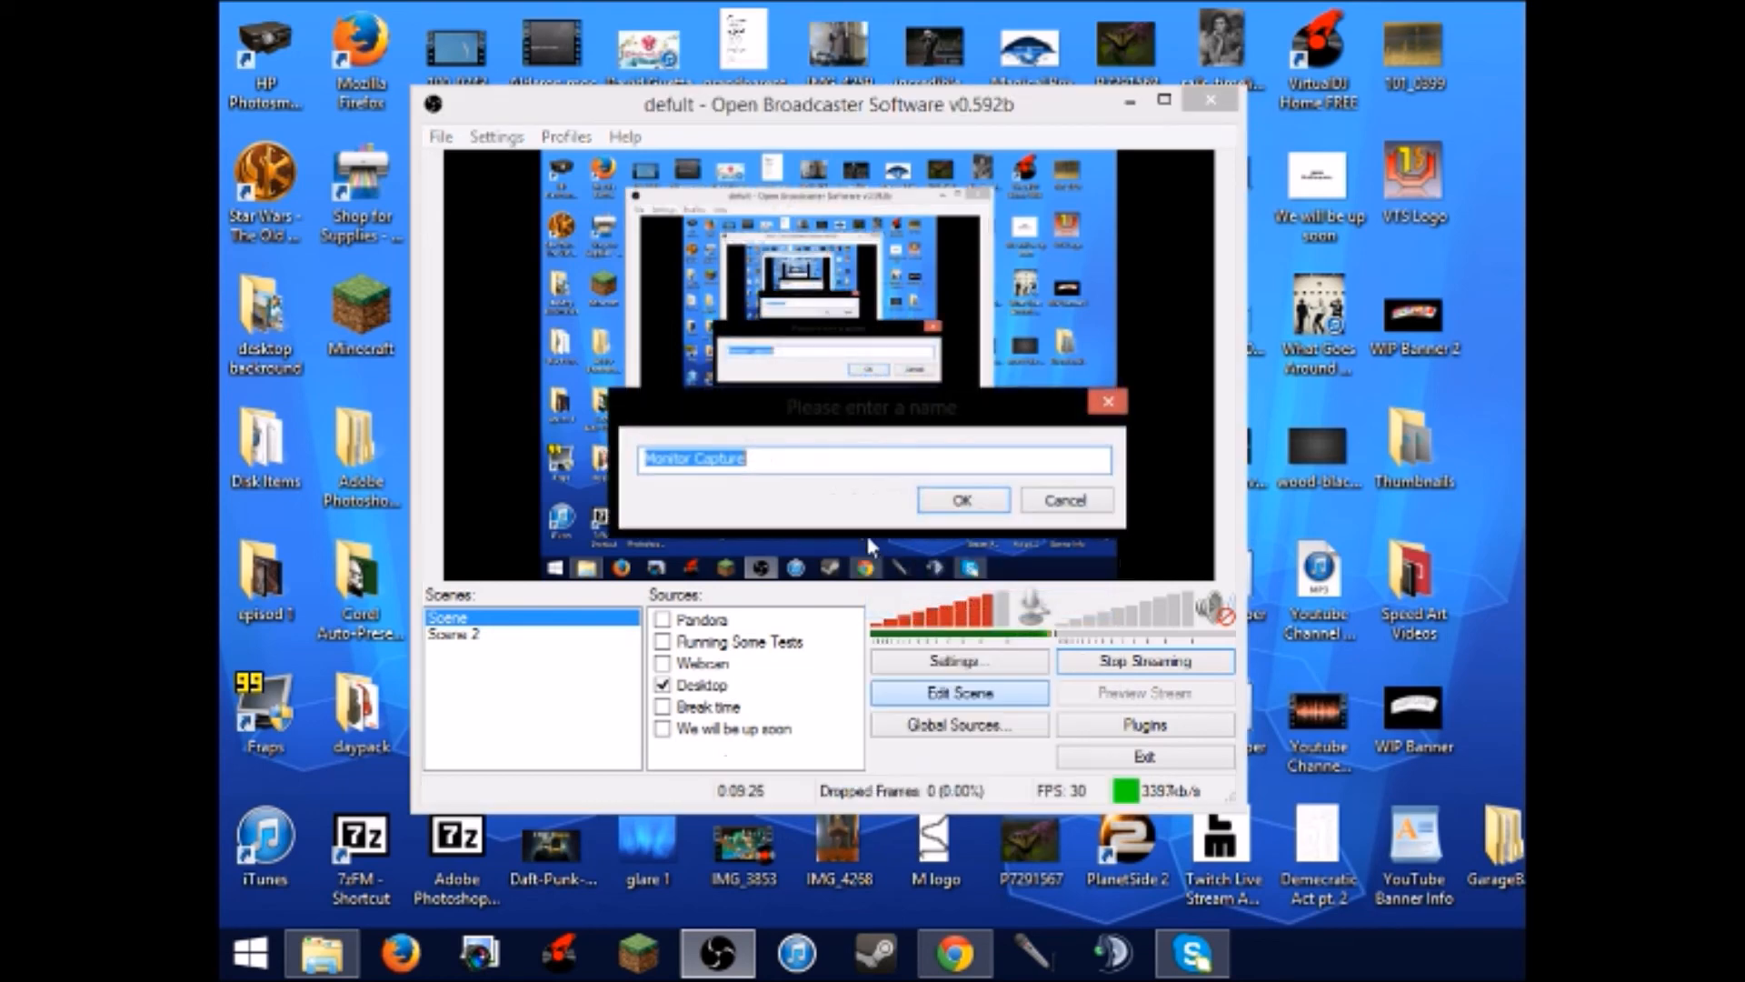
{"action": "left_click", "coordinate": [962, 501]}
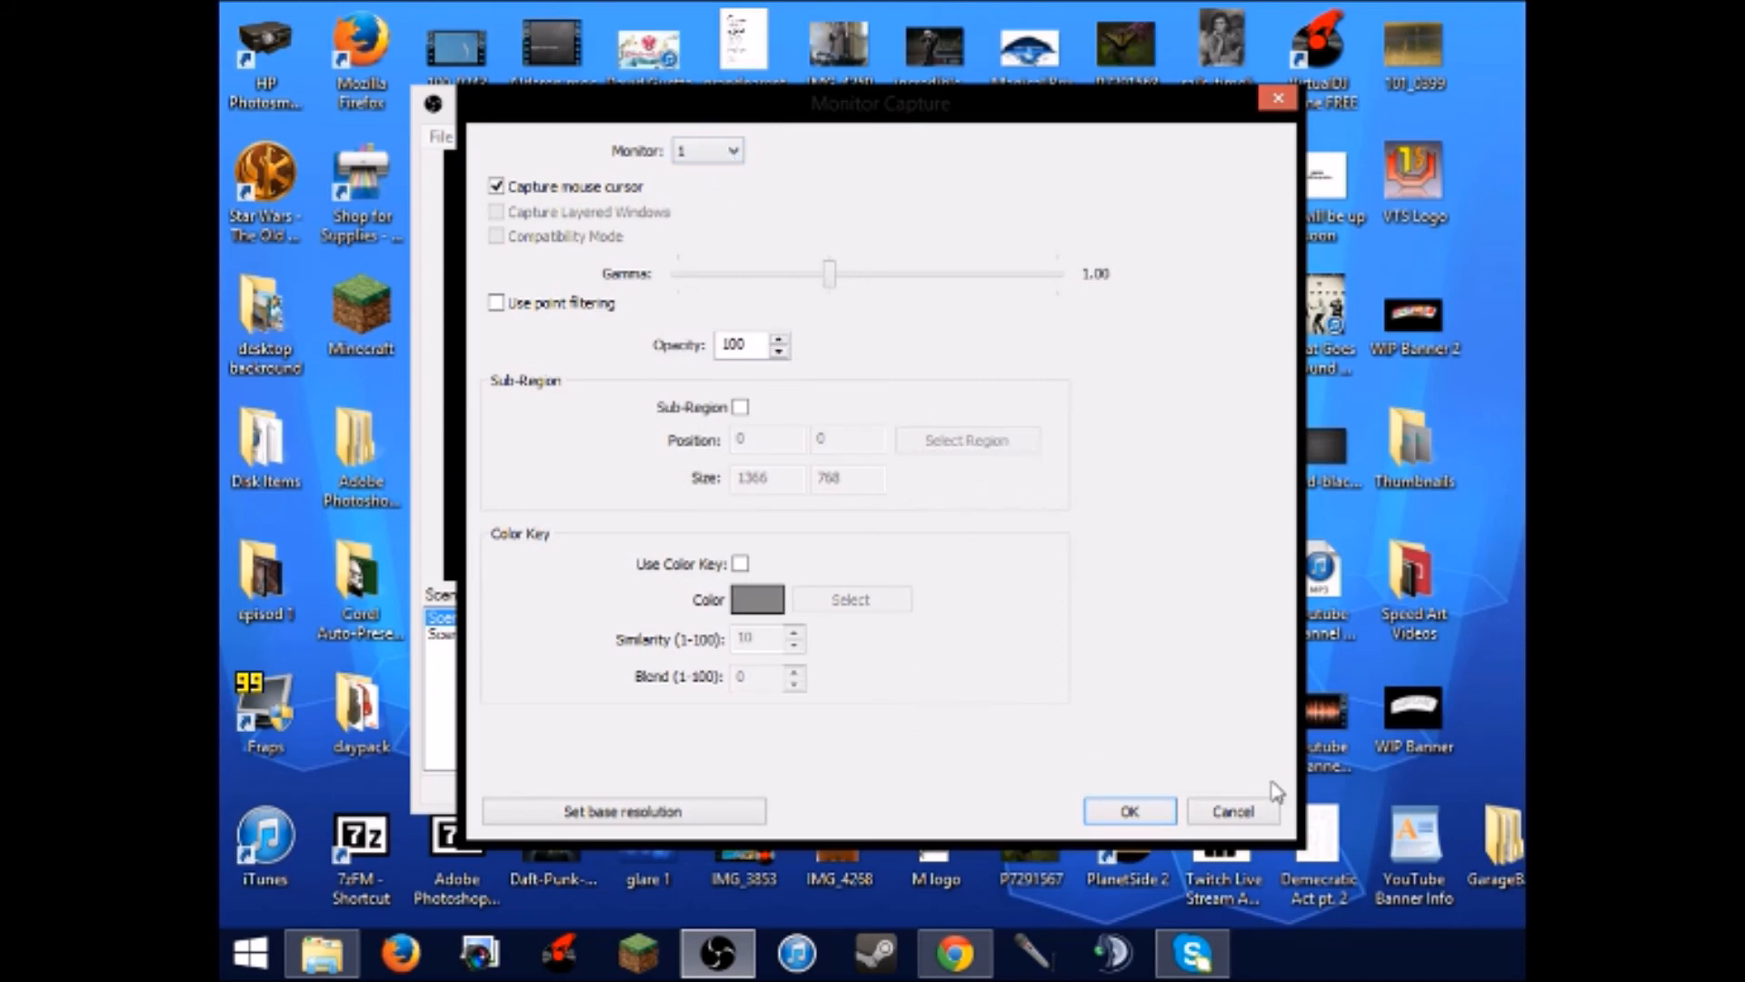
{"action": "left_click", "coordinate": [1232, 810]}
- Review the settings of a new Text source and cancel without adding it
{"action": "right_click", "coordinate": [722, 761]}
{"action": "mouse_move", "coordinate": [766, 782]}
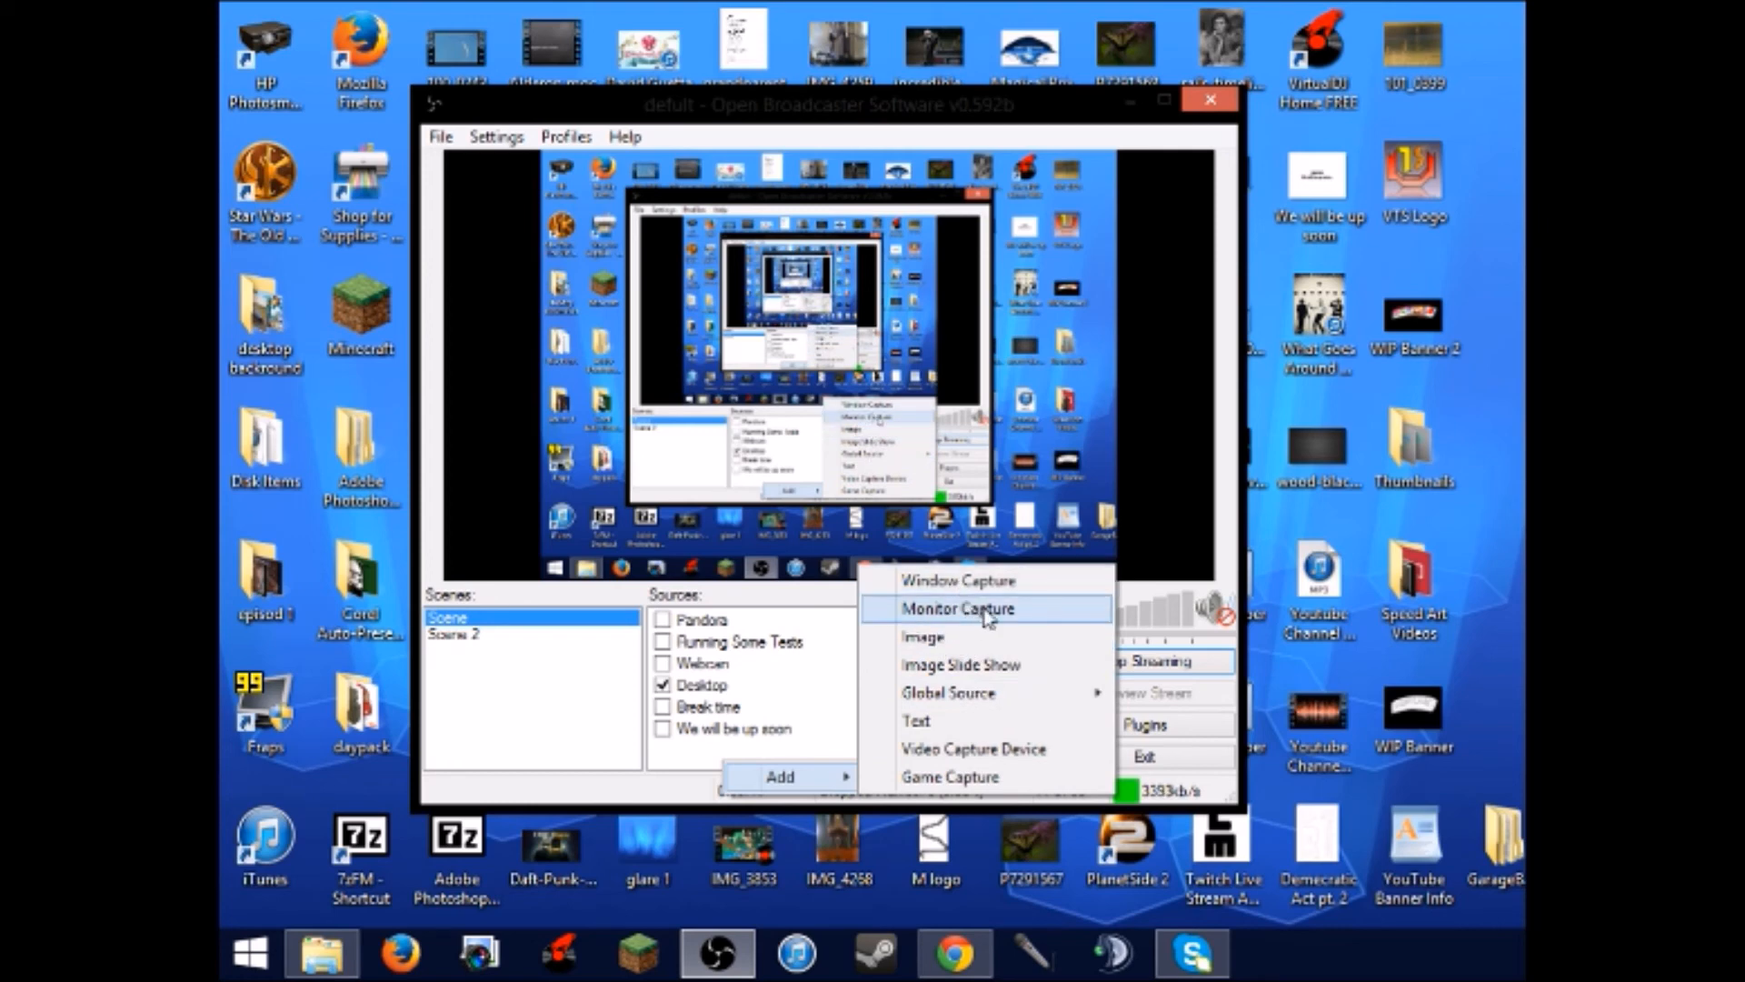
{"action": "left_click", "coordinate": [985, 723]}
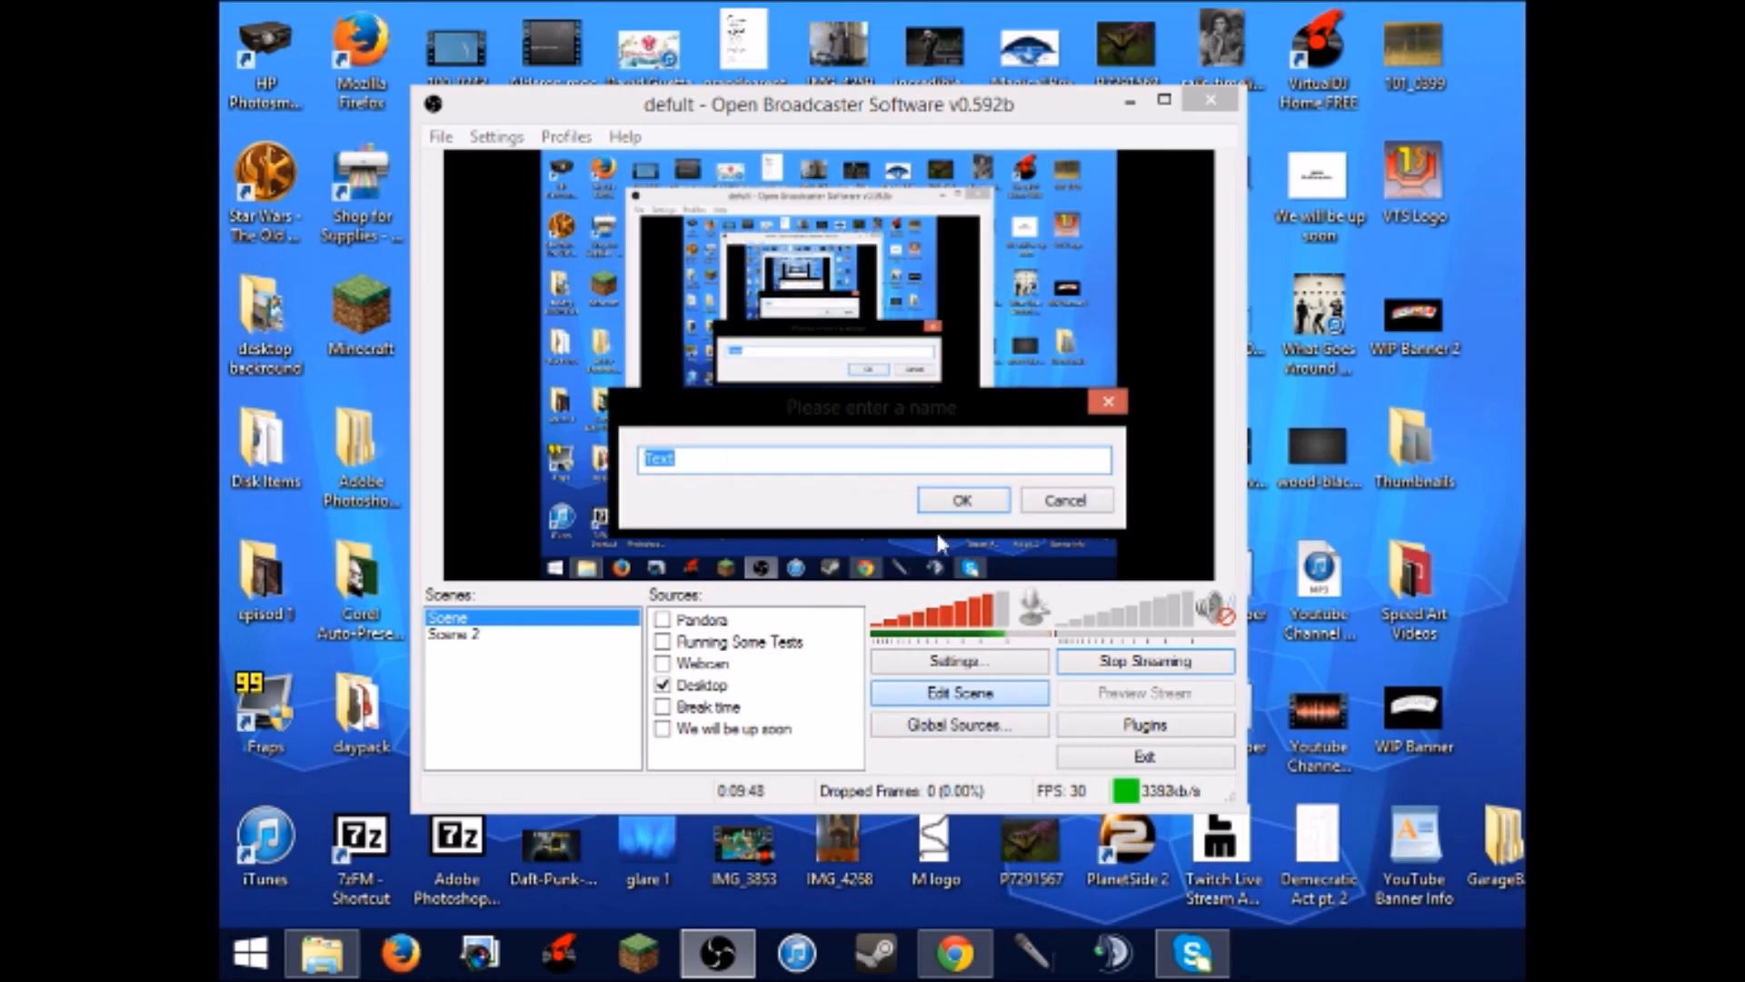
{"action": "left_click", "coordinate": [979, 507]}
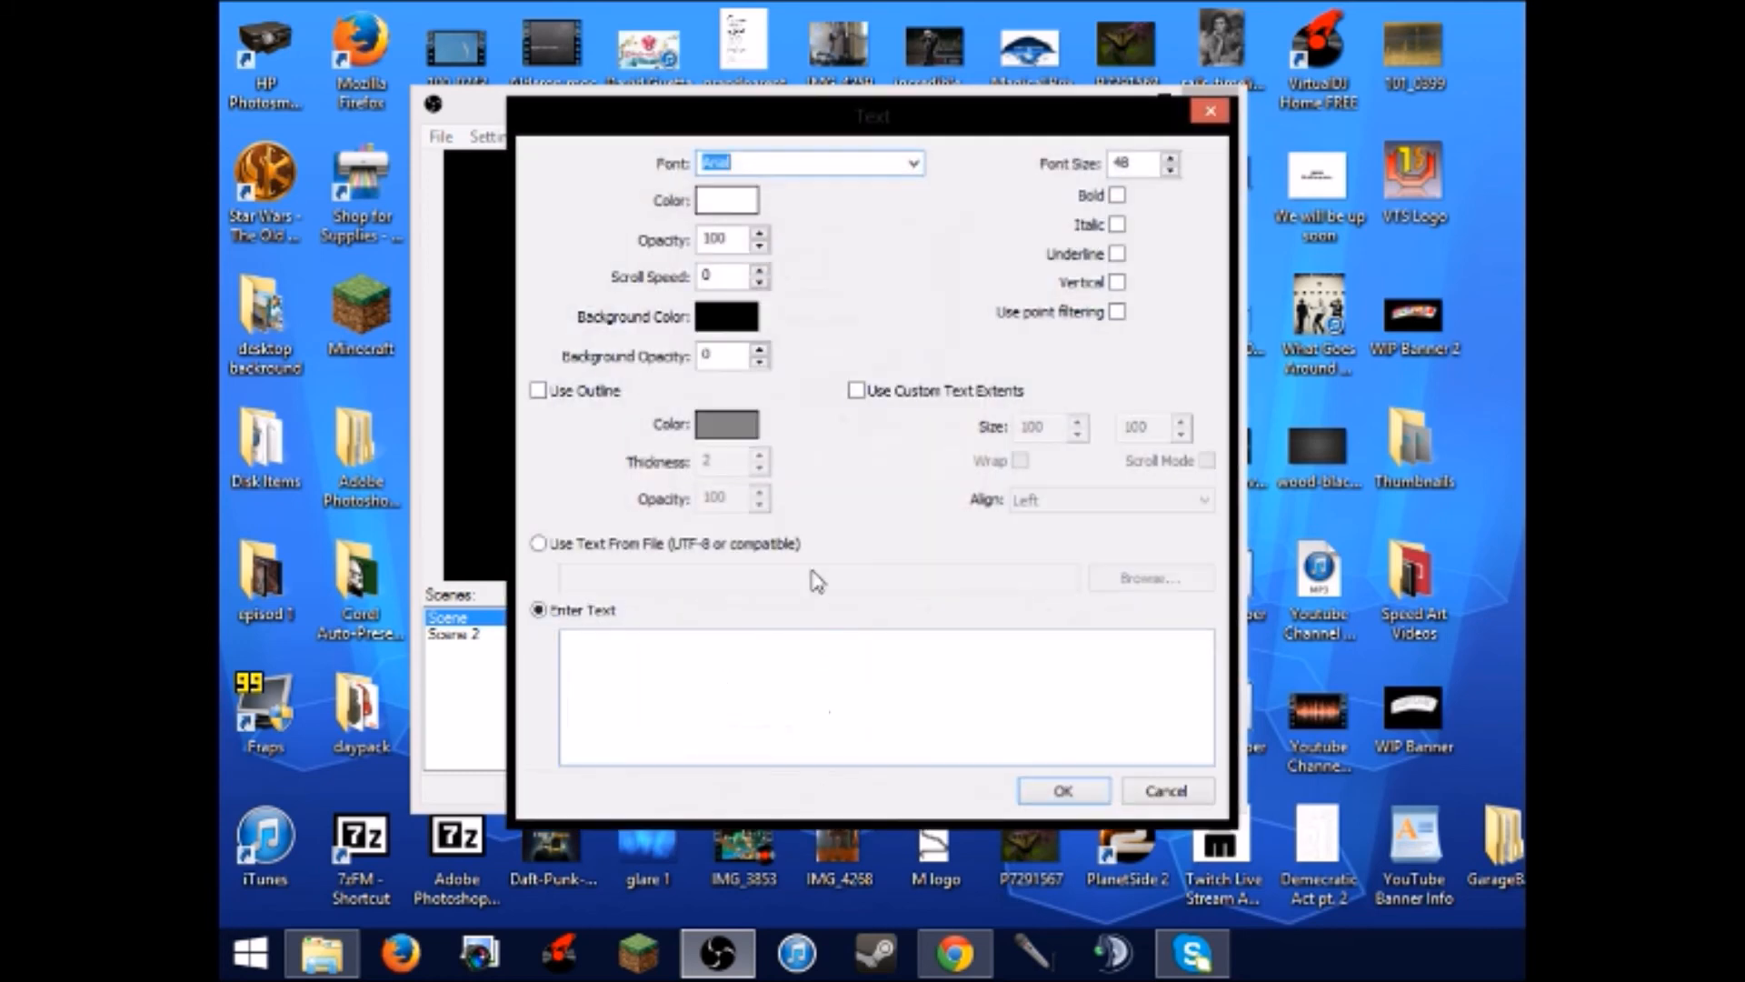
{"action": "left_click_drag", "start_coordinate": [990, 127], "coordinate": [916, 115]}
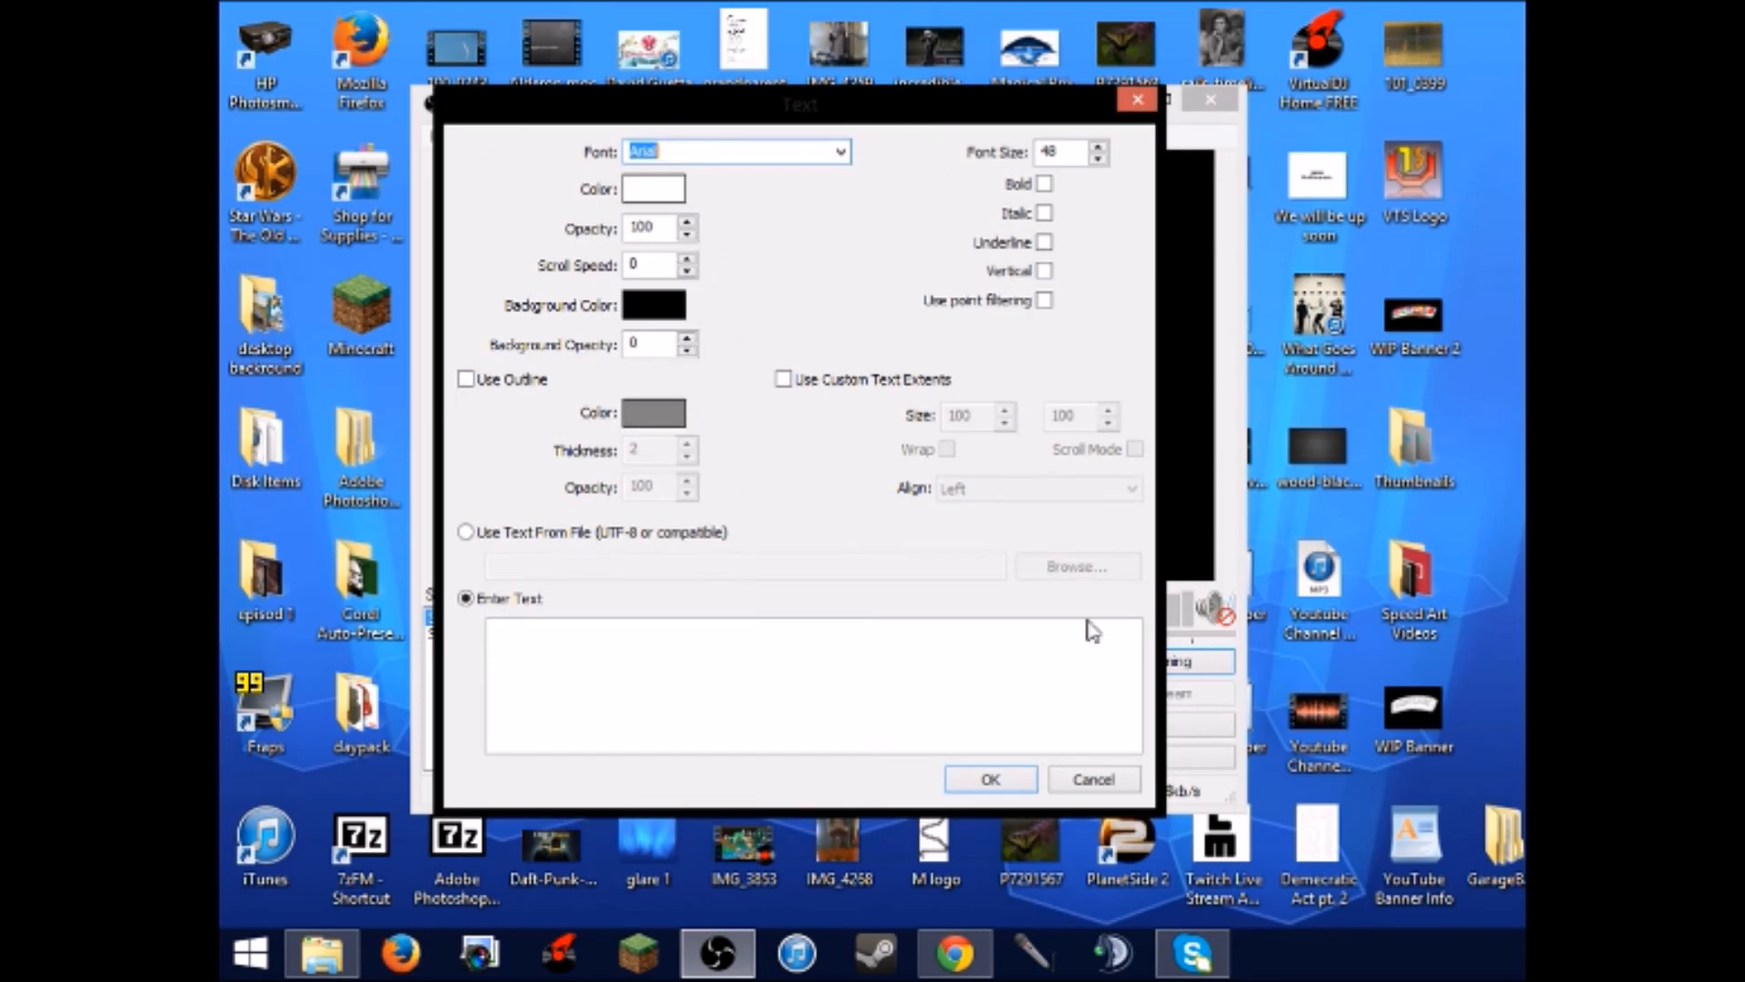
{"action": "left_click", "coordinate": [1095, 783]}
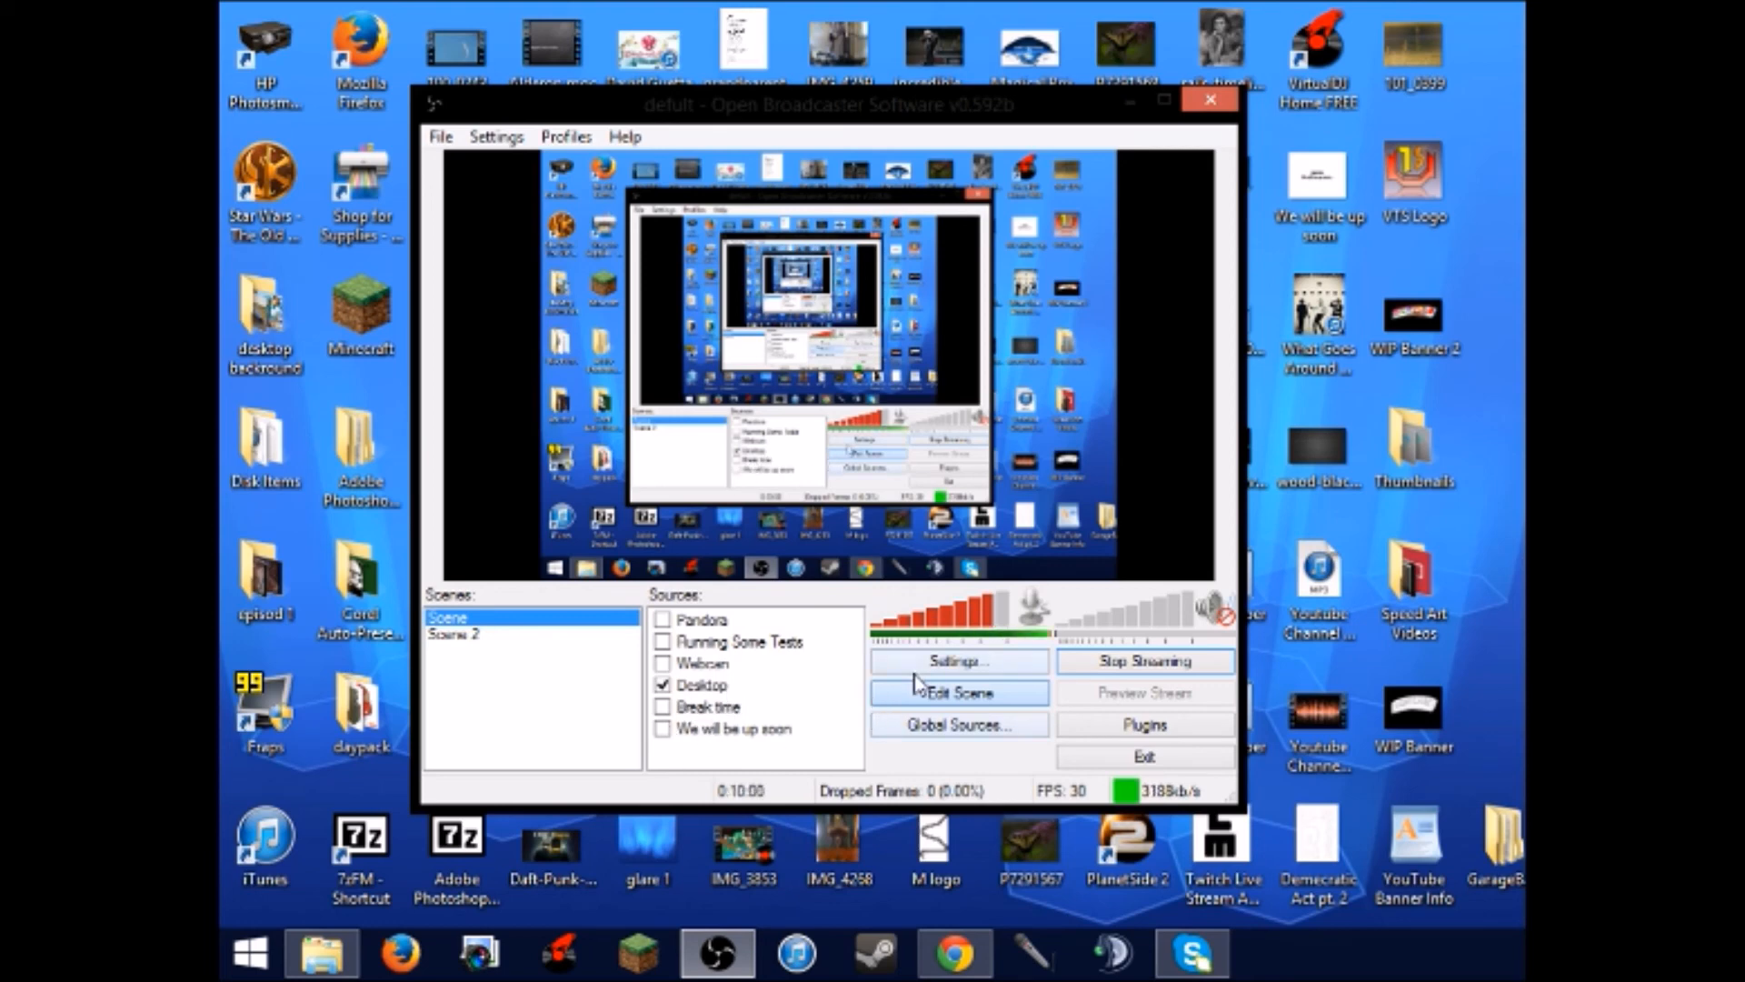
- Look through the source types that can be added, including Video Capture Device and Game Capture, without adding one
{"action": "right_click", "coordinate": [701, 742]}
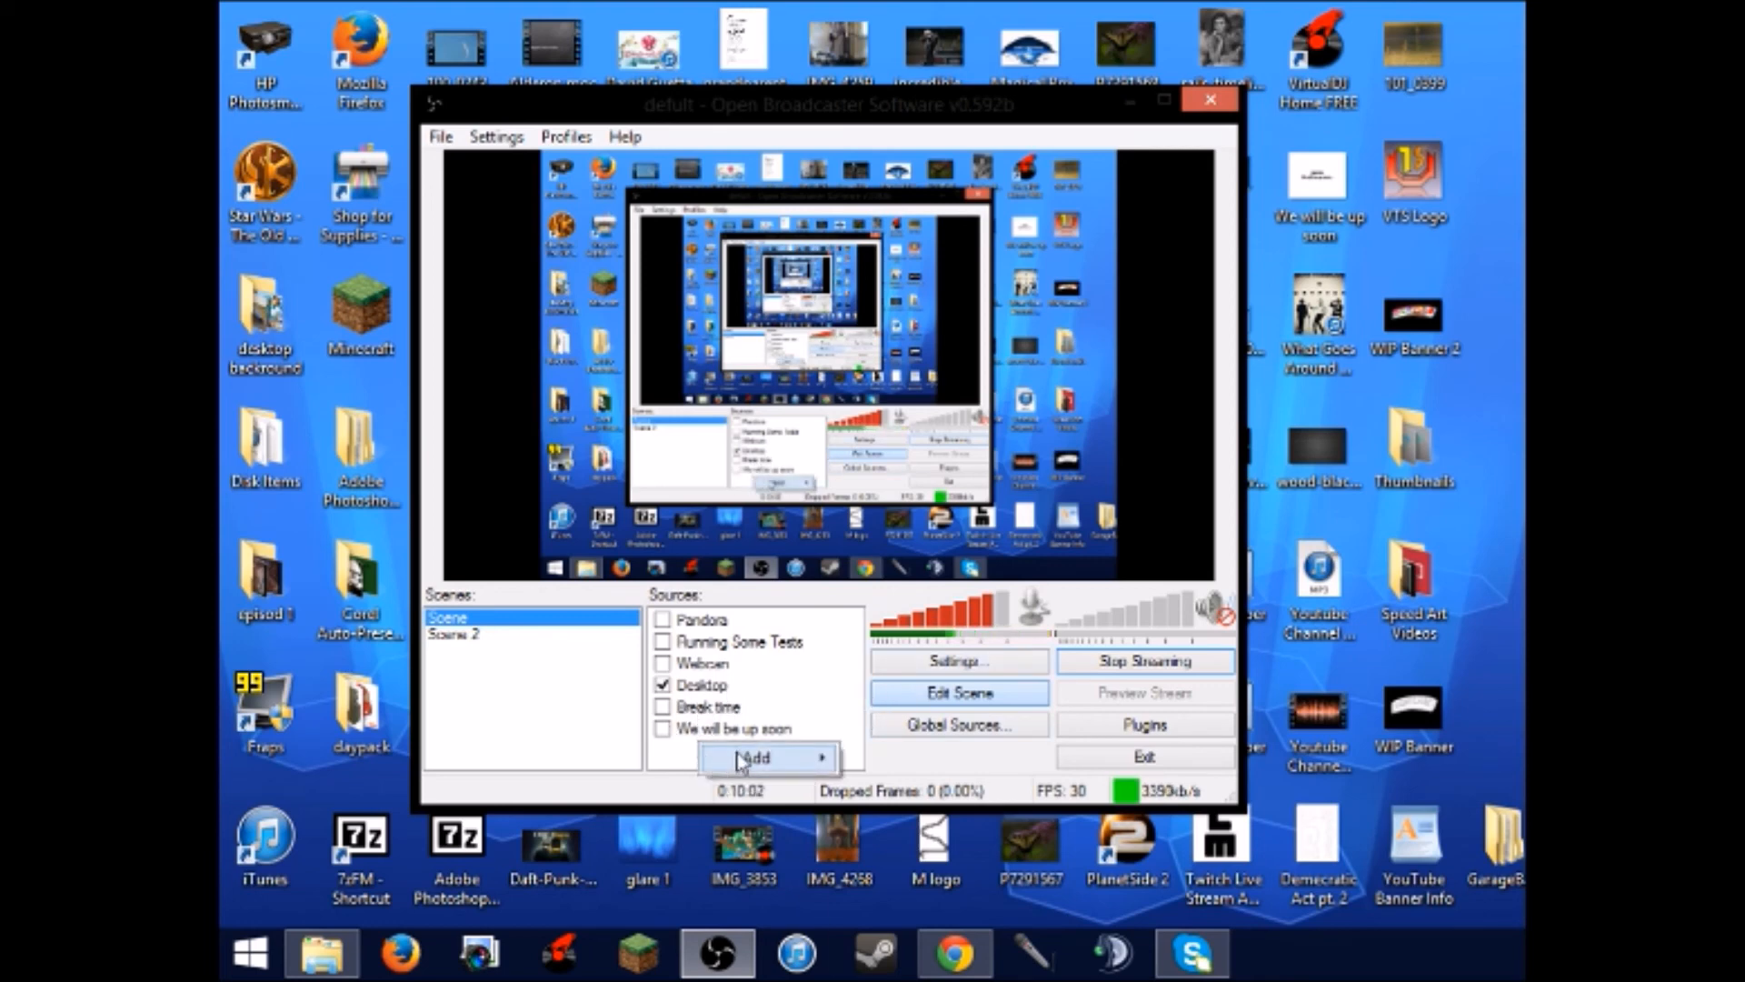
{"action": "left_click", "coordinate": [684, 759]}
{"action": "right_click", "coordinate": [841, 768]}
{"action": "mouse_move", "coordinate": [895, 774]}
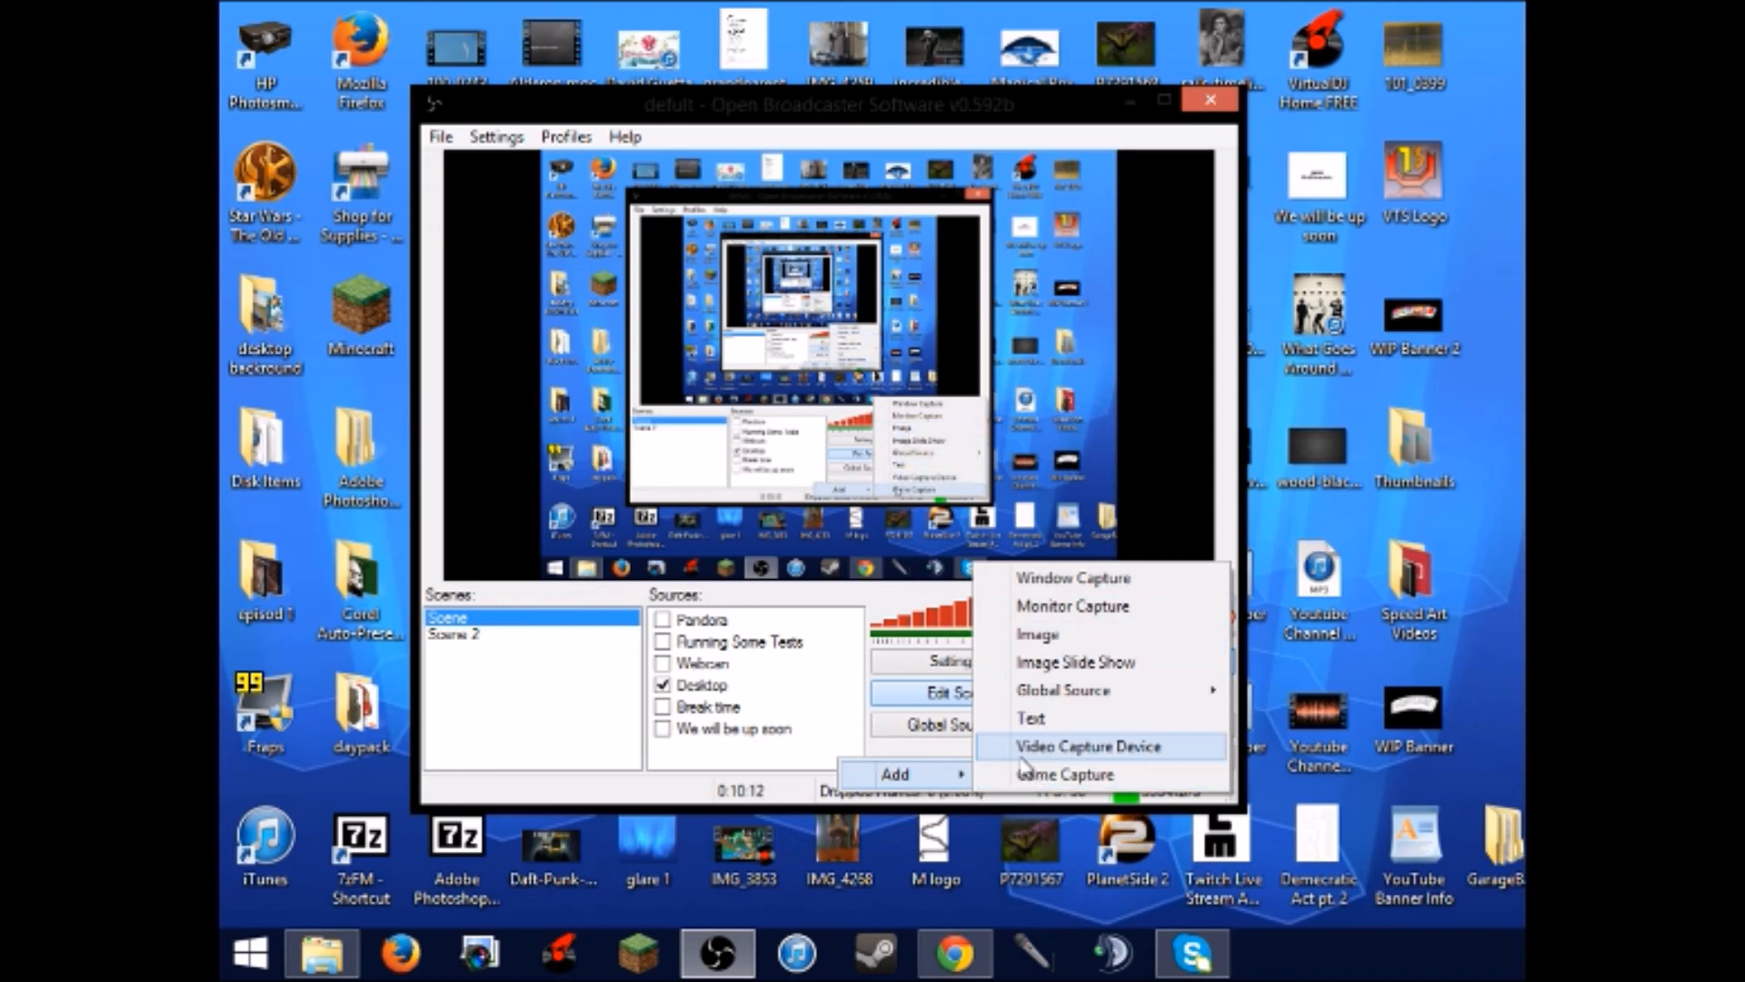
{"action": "left_click", "coordinate": [758, 753]}
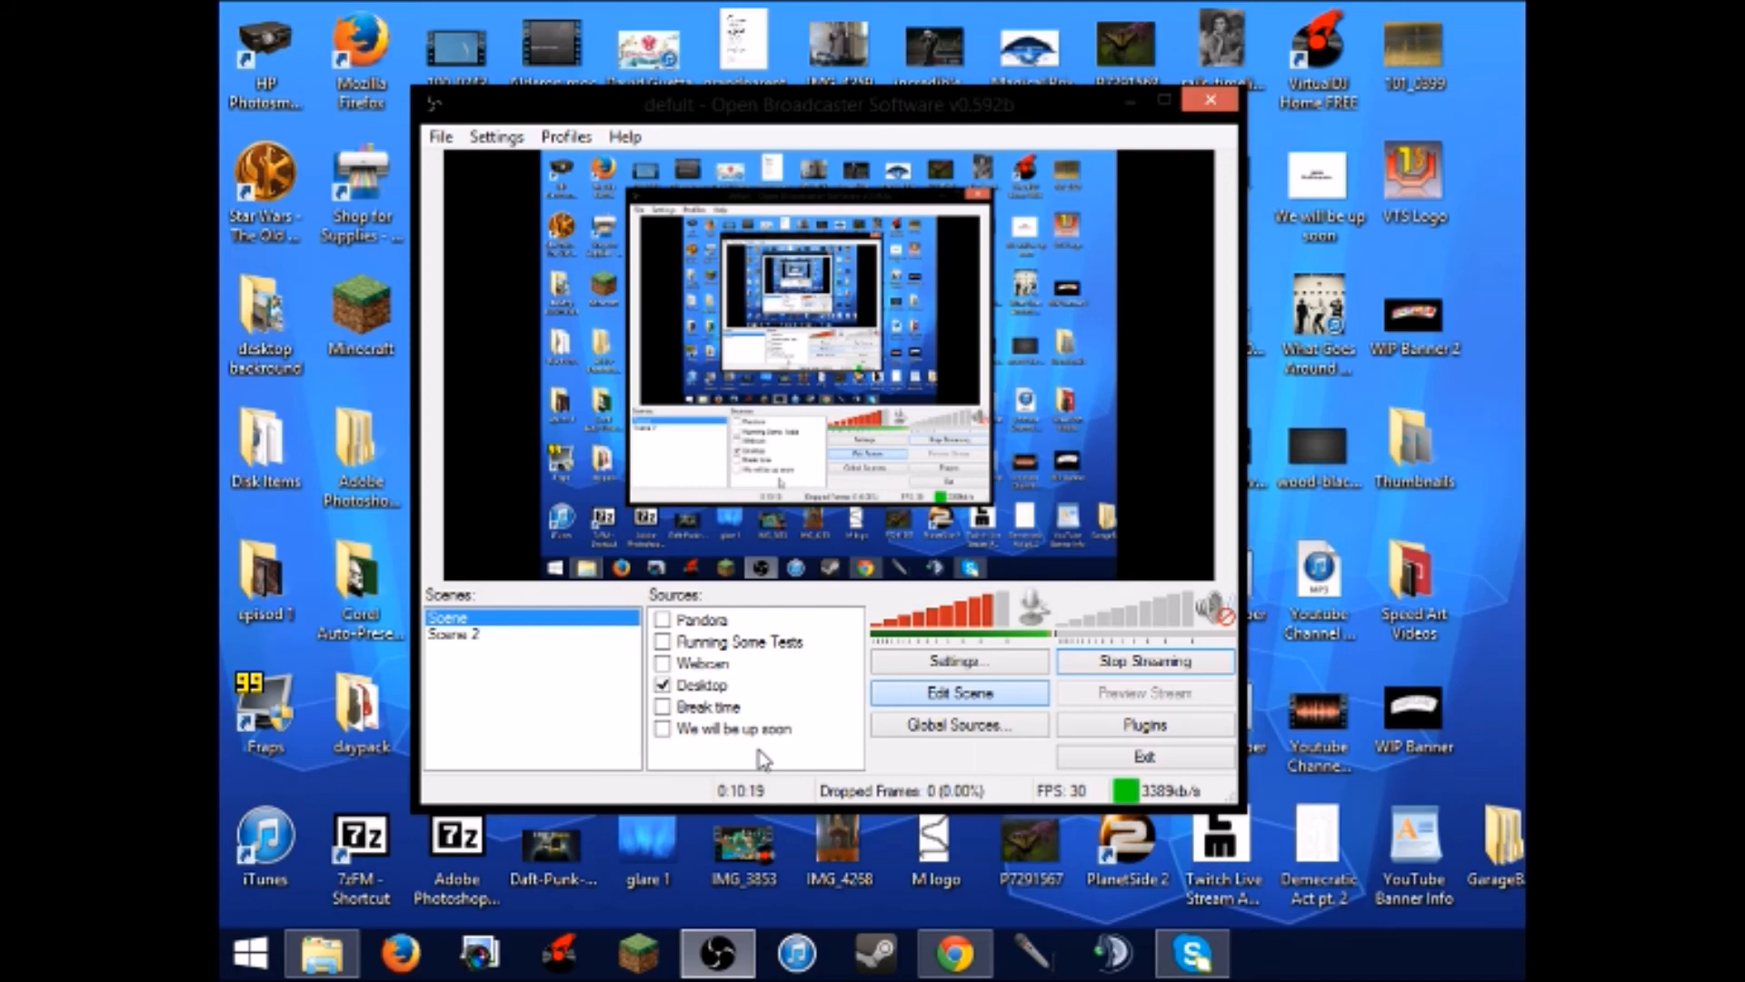
- Open the Desktop source's properties and try lowering the top edge of its capture region, then move the region back up
{"action": "right_click", "coordinate": [721, 691]}
{"action": "left_click", "coordinate": [797, 859]}
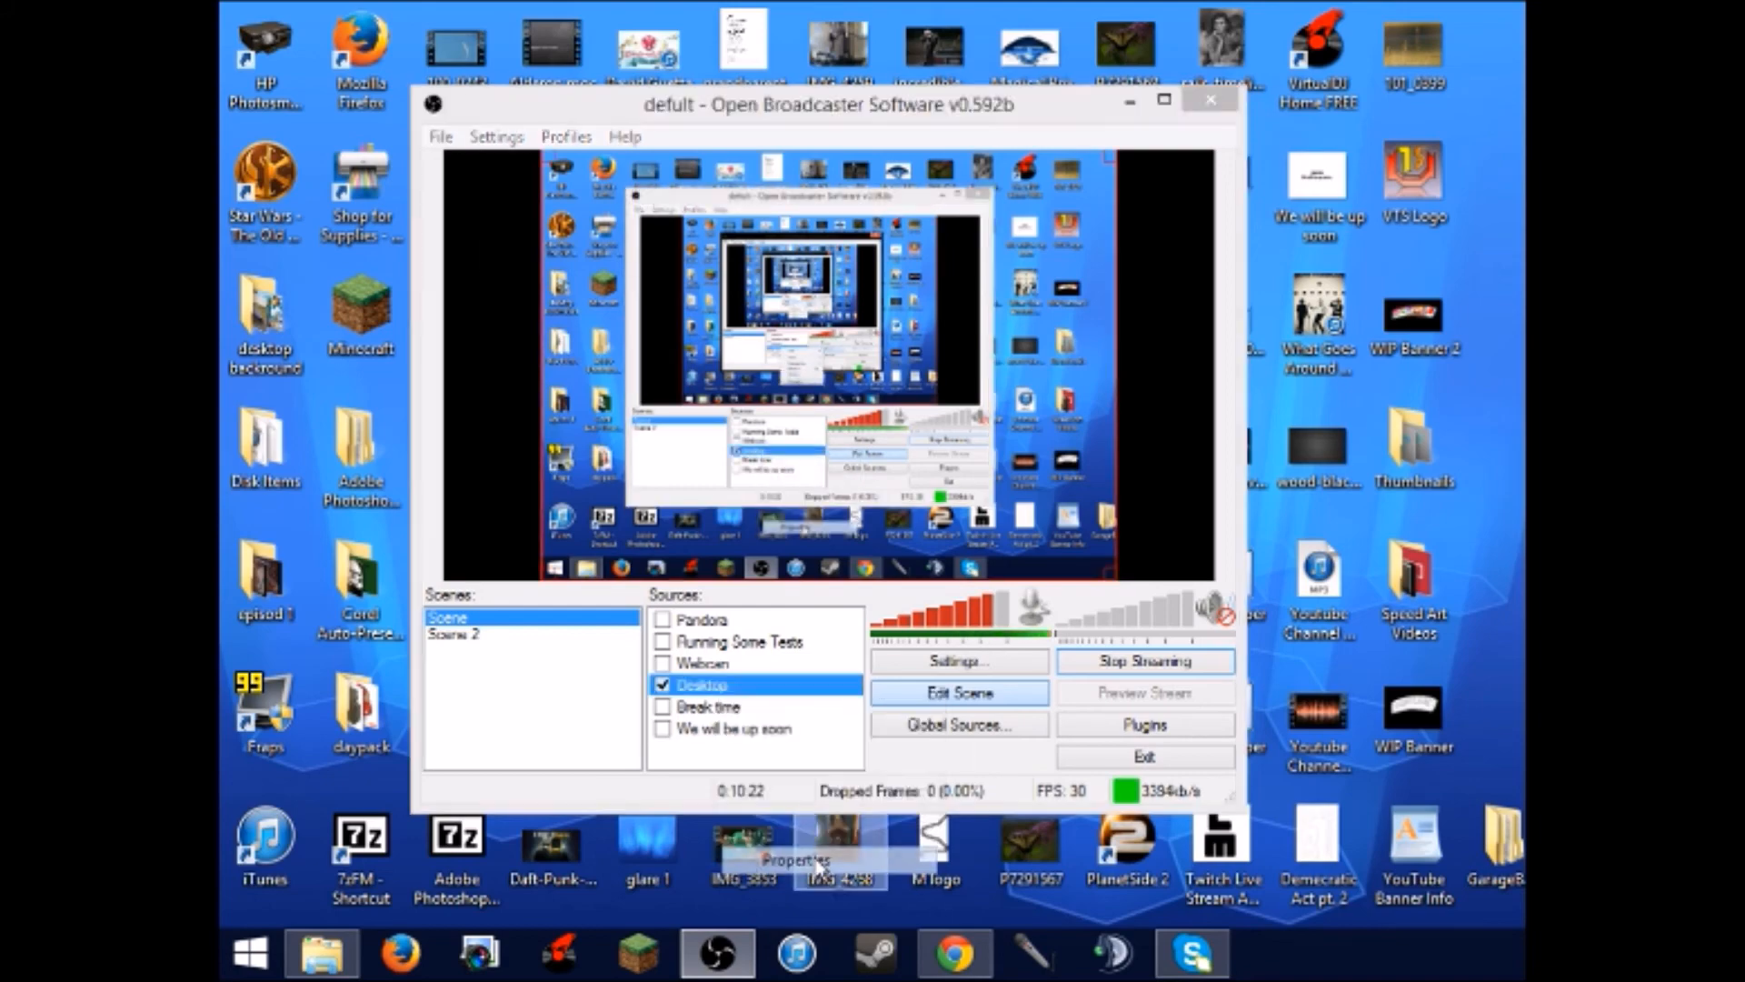
{"action": "mouse_move", "coordinate": [862, 101]}
{"action": "left_mouse_down"}
{"action": "mouse_move", "coordinate": [912, 80]}
{"action": "mouse_move", "coordinate": [805, 86]}
{"action": "mouse_move", "coordinate": [840, 84]}
{"action": "left_mouse_up"}
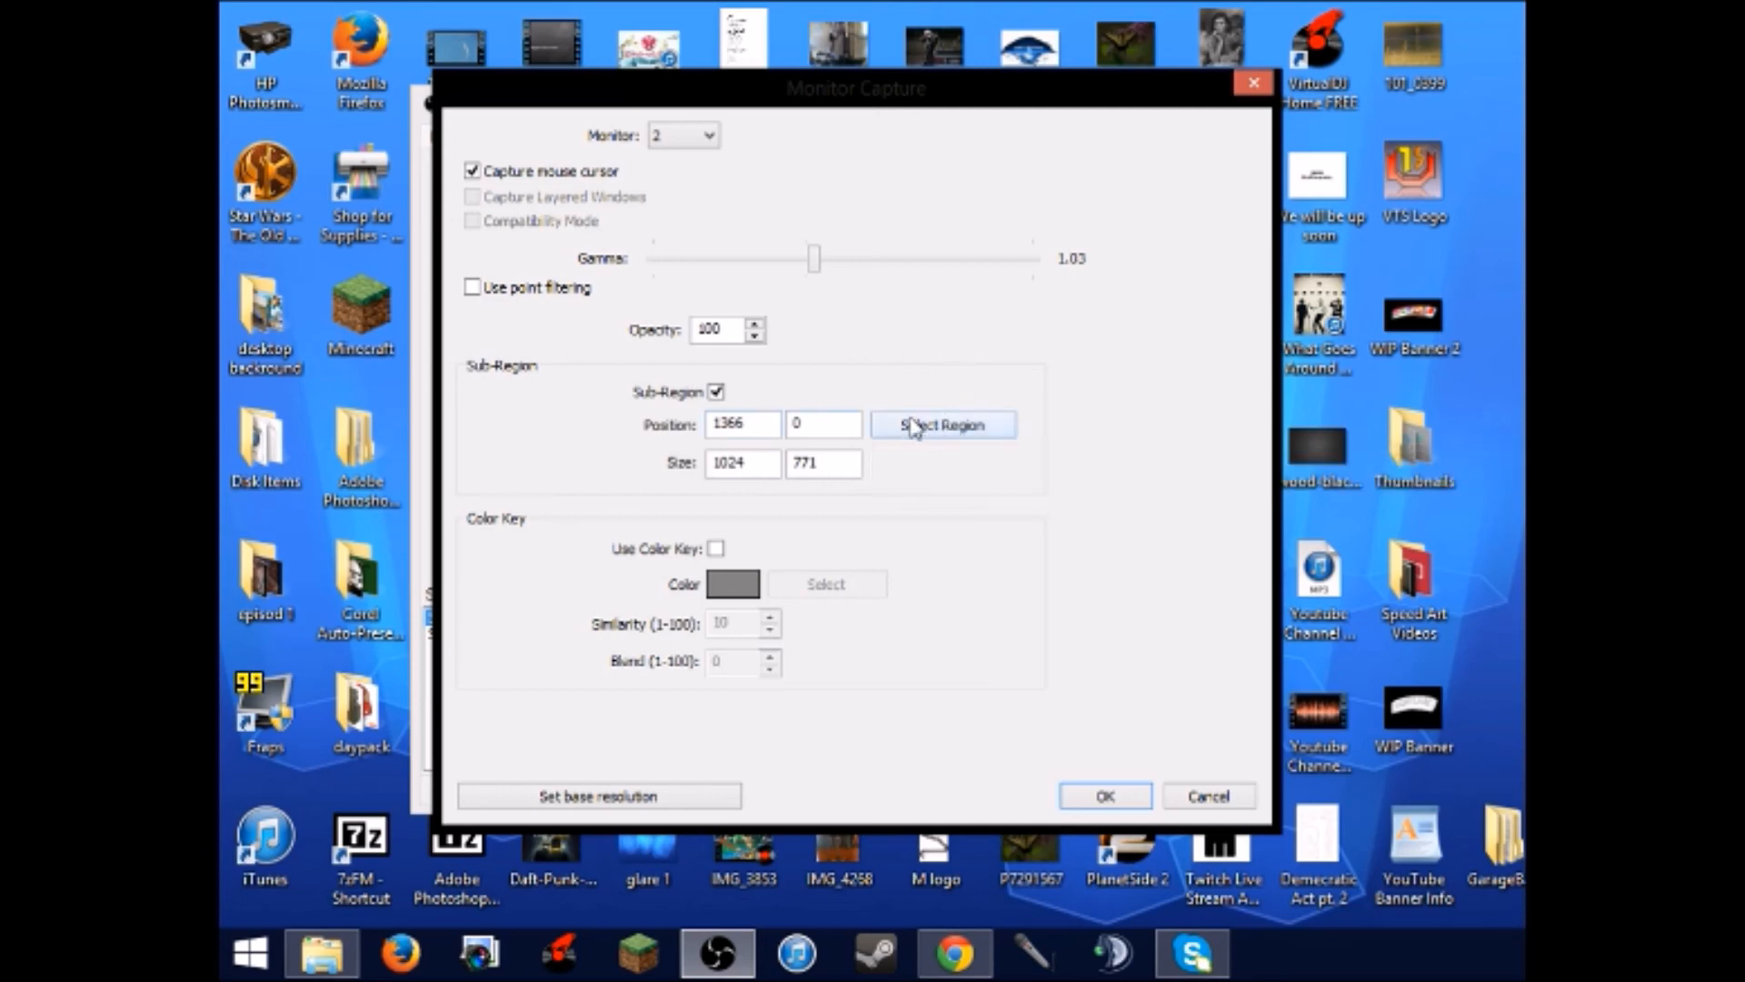
{"action": "left_click", "coordinate": [1002, 429]}
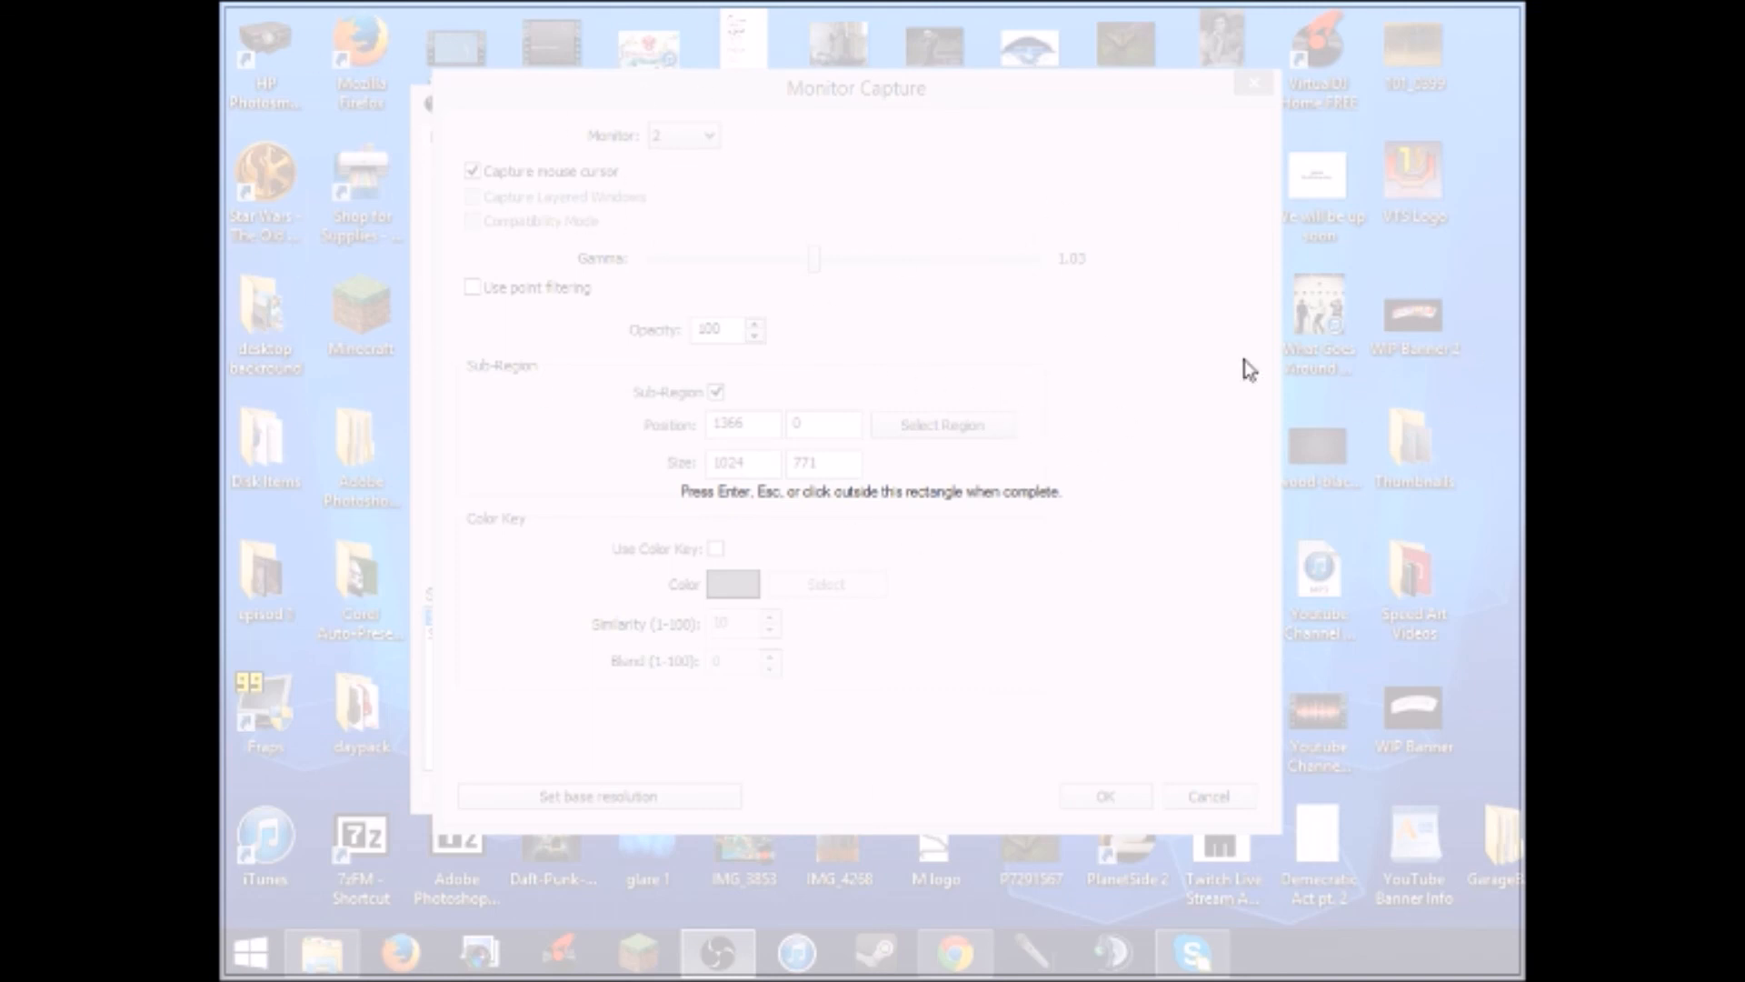
{"action": "left_click_drag", "start_coordinate": [954, 15], "coordinate": [810, 48]}
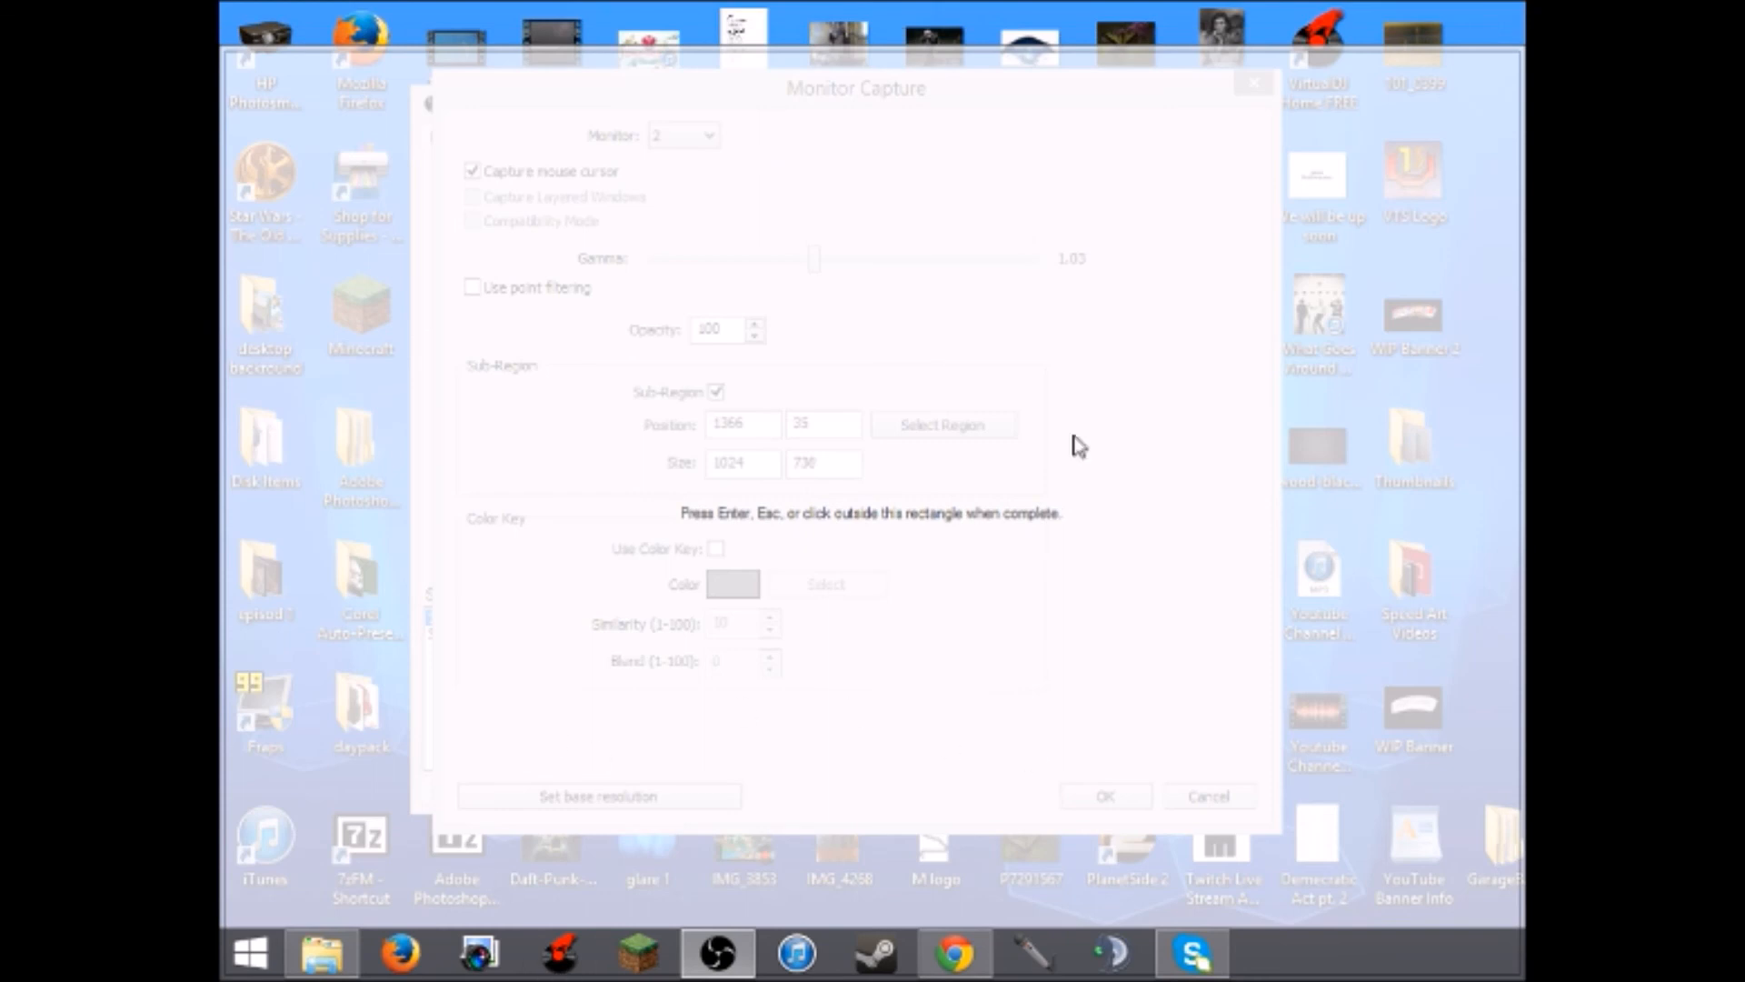
{"action": "left_click_drag", "start_coordinate": [1011, 136], "coordinate": [1015, 123]}
{"action": "left_click_drag", "start_coordinate": [951, 436], "coordinate": [952, 379]}
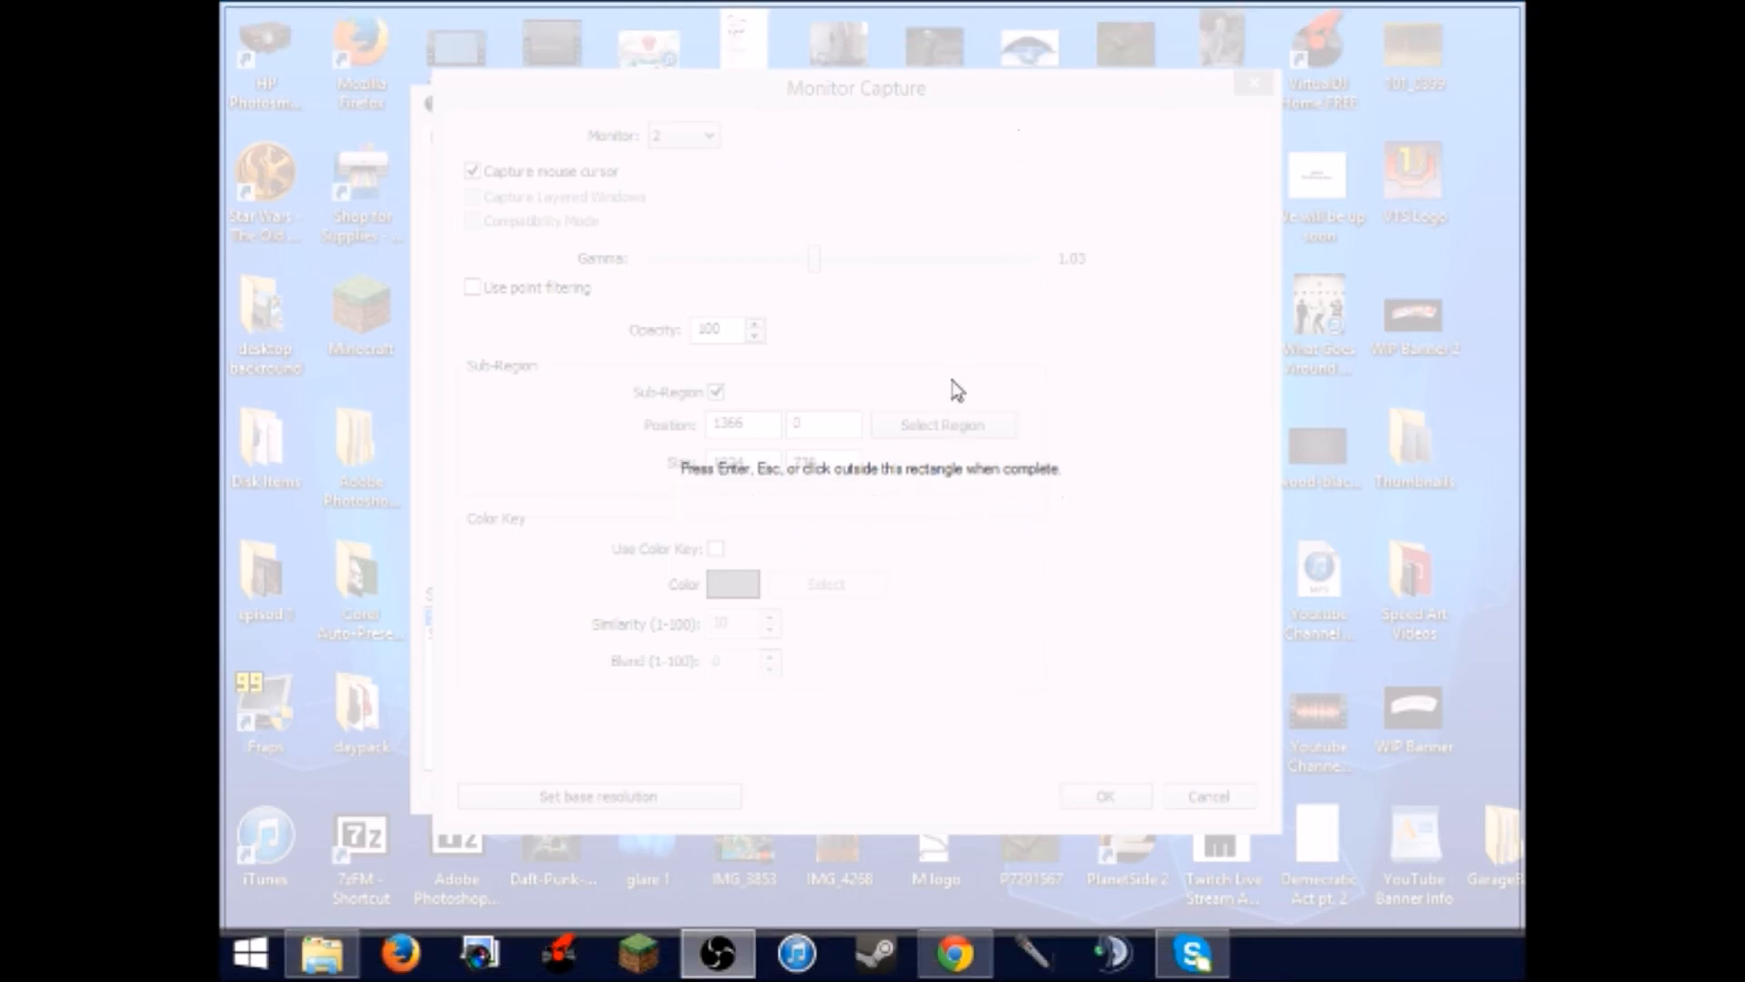
- Try fitting the Desktop capture region to end just above the taskbar, and cancel the source's property changes
{"action": "left_click_drag", "start_coordinate": [1320, 6], "coordinate": [1318, 35]}
{"action": "left_click_drag", "start_coordinate": [1296, 327], "coordinate": [1290, 291]}
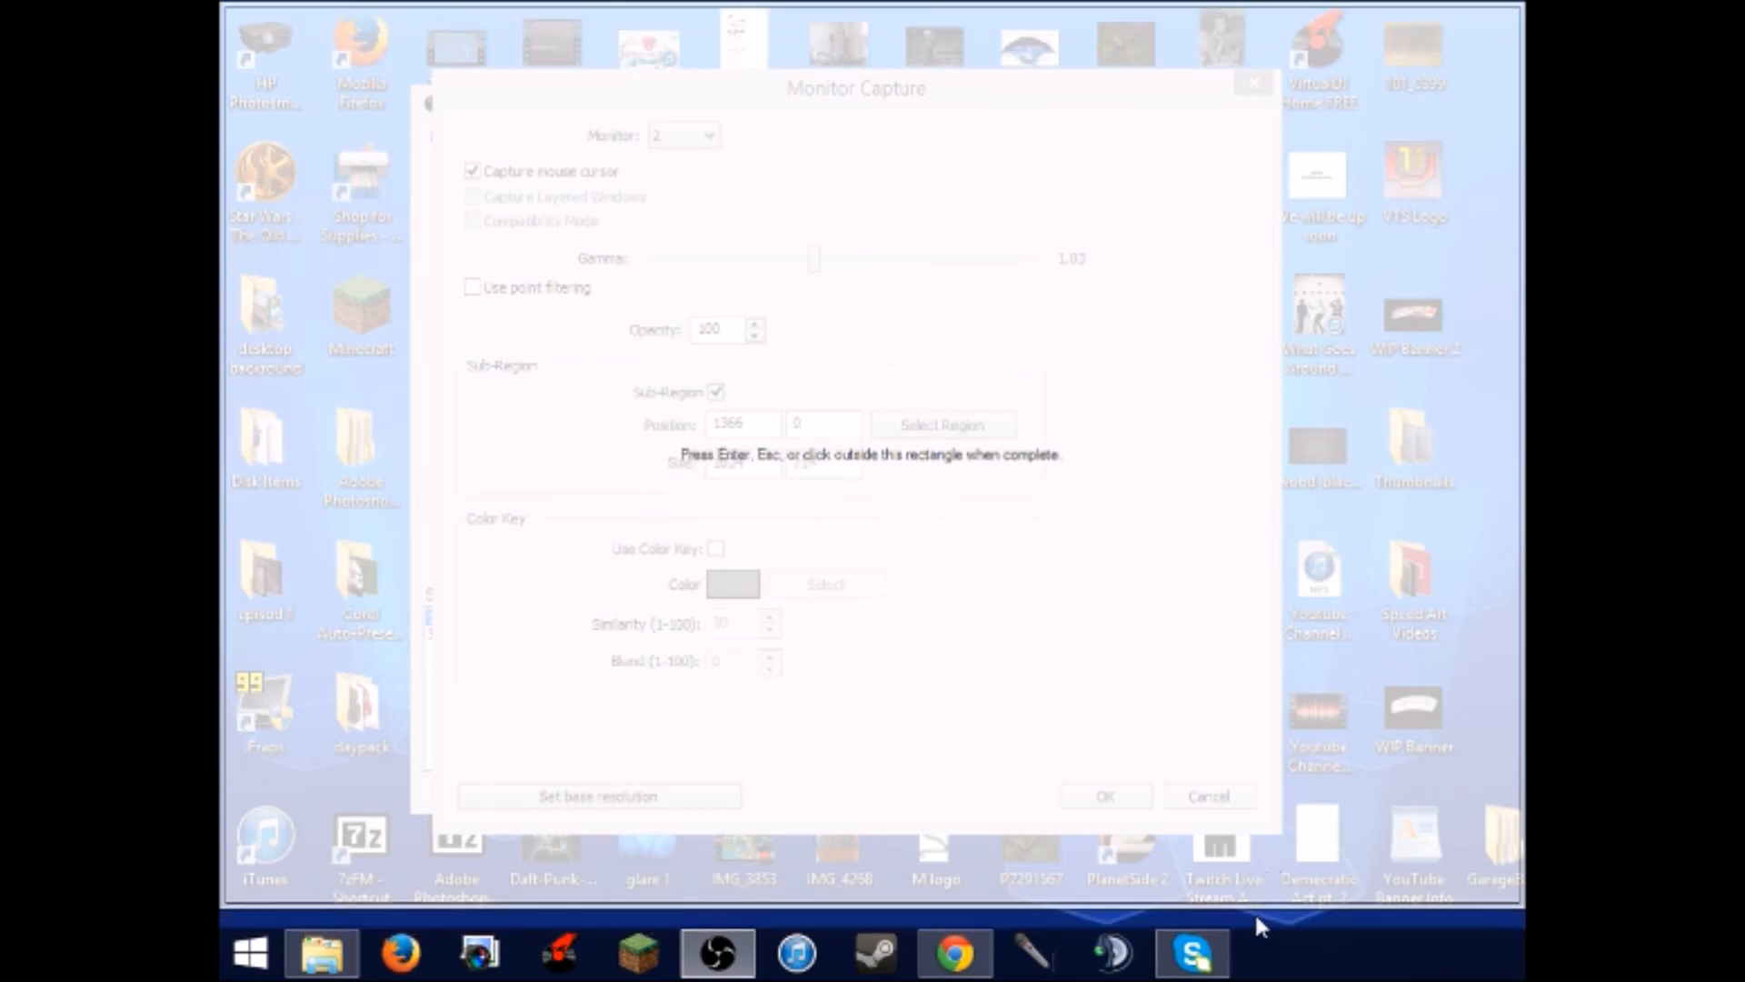
{"action": "left_click_drag", "start_coordinate": [1251, 904], "coordinate": [1251, 927]}
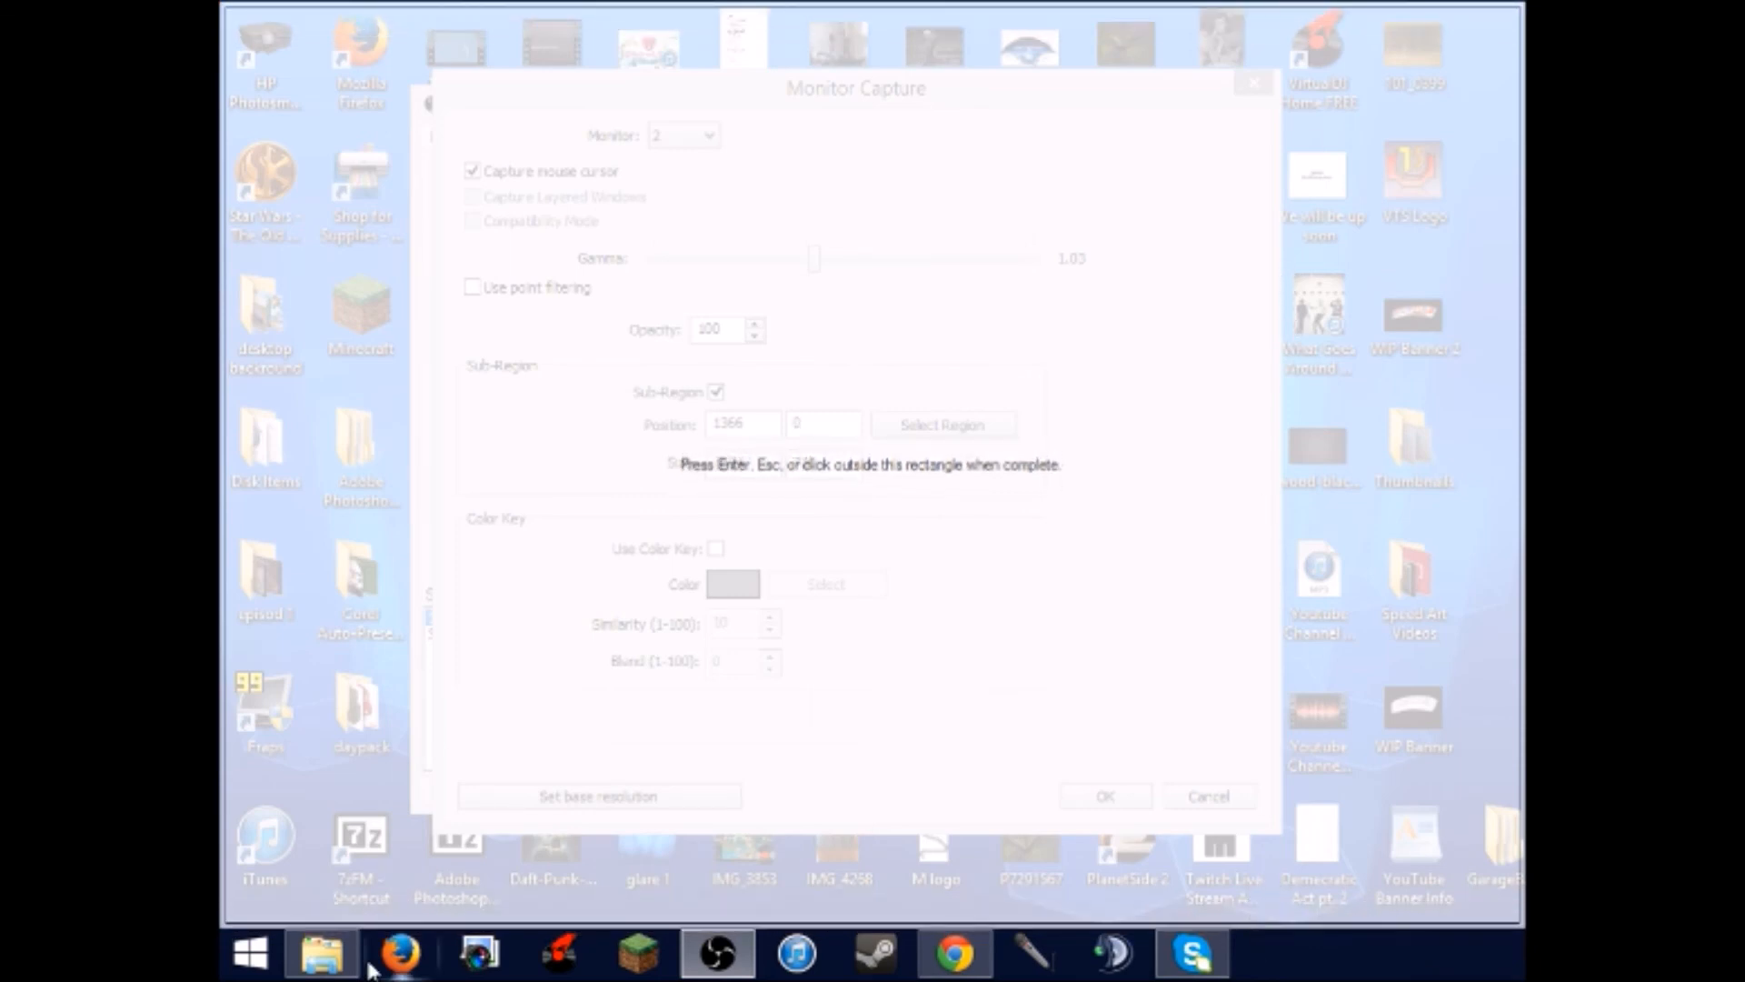
{"action": "left_click_drag", "start_coordinate": [787, 6], "coordinate": [787, 53]}
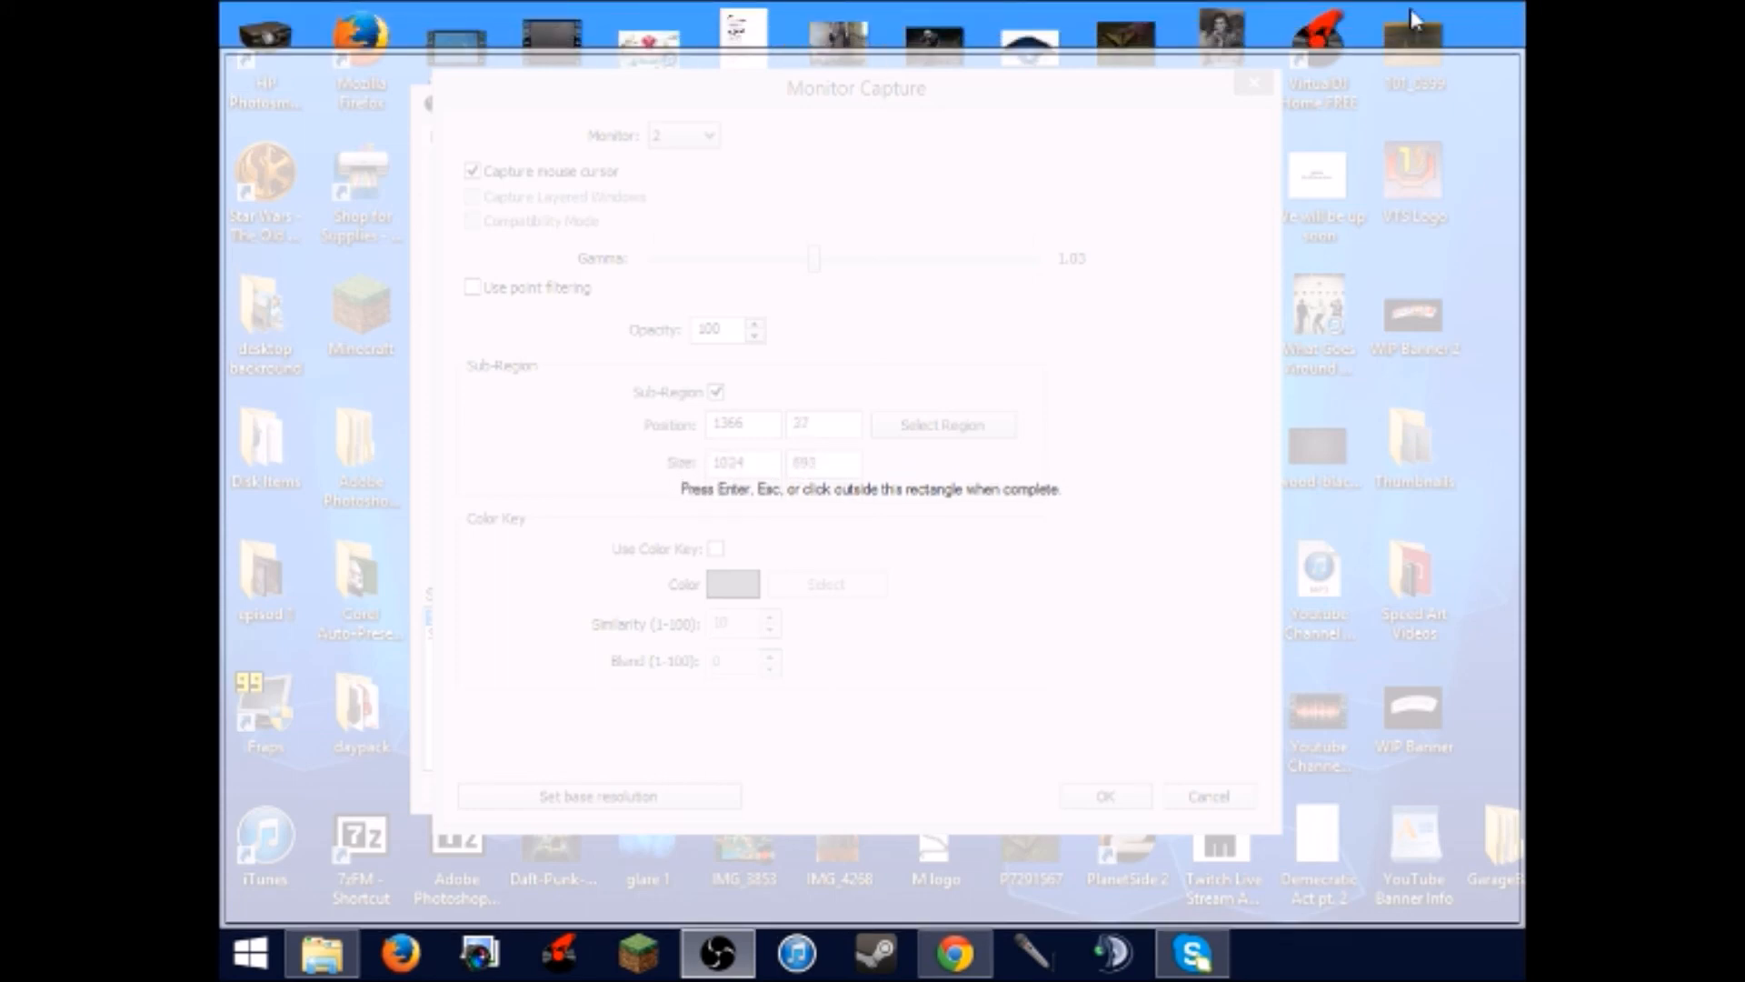
{"action": "left_click_drag", "start_coordinate": [945, 51], "coordinate": [945, 2]}
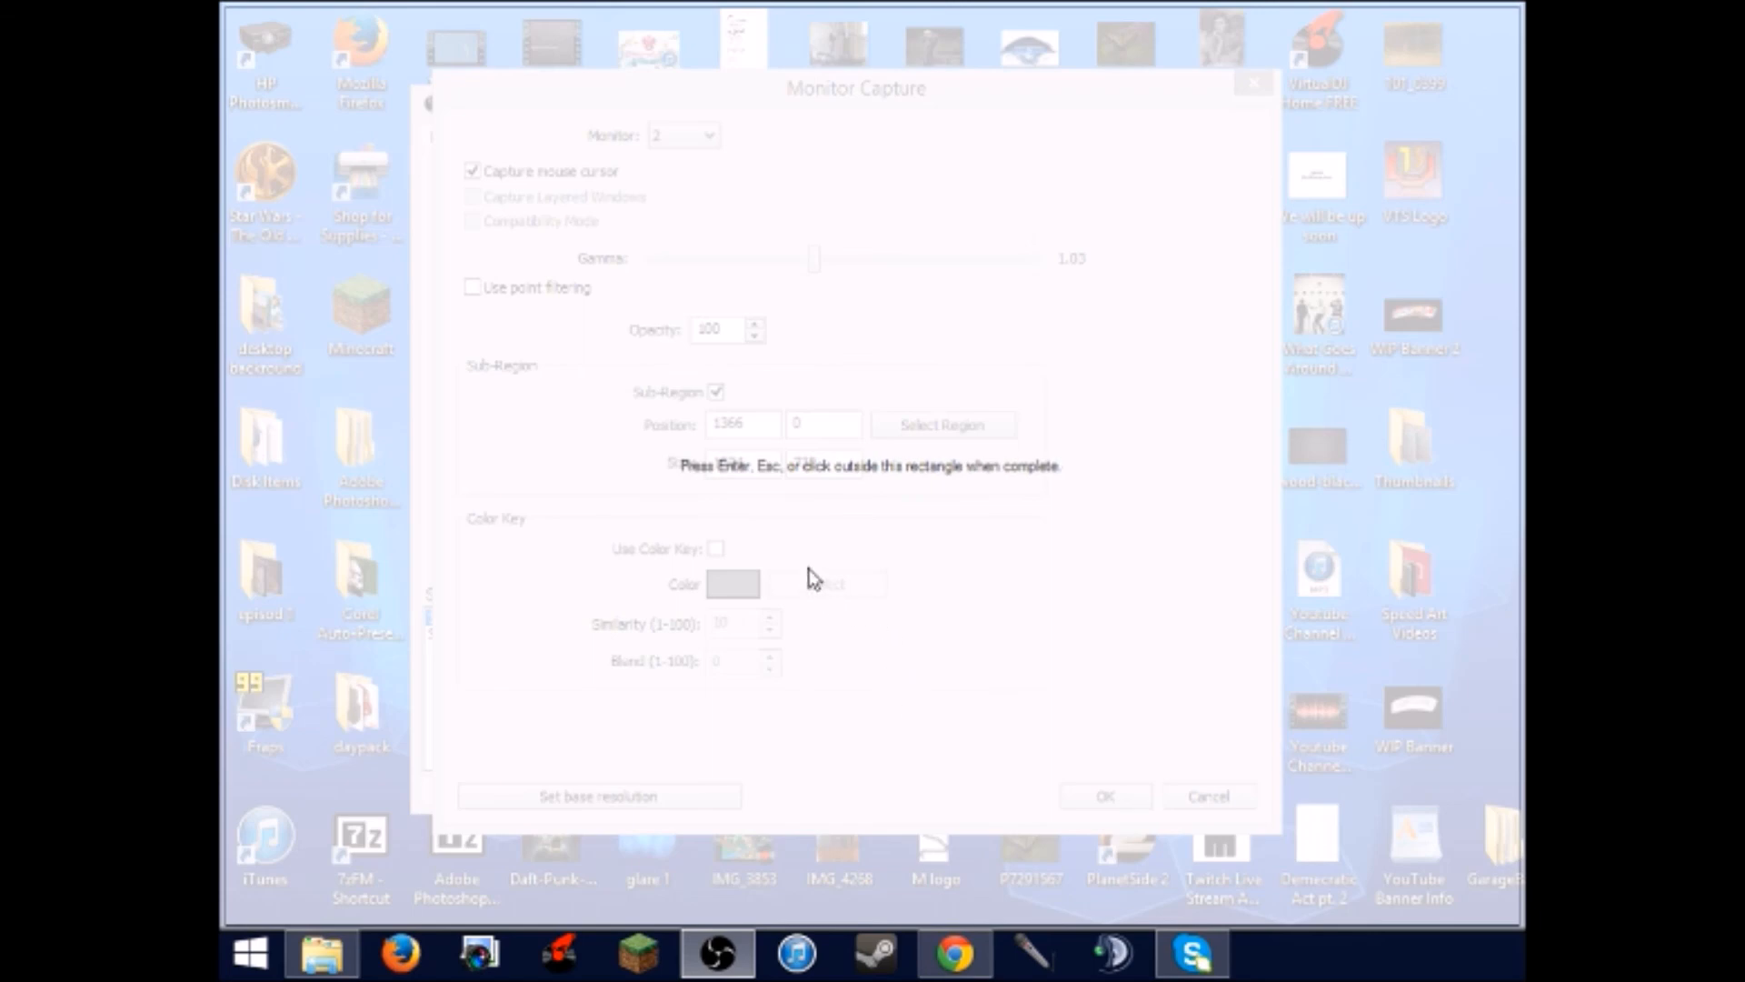
{"action": "key", "text": "Return"}
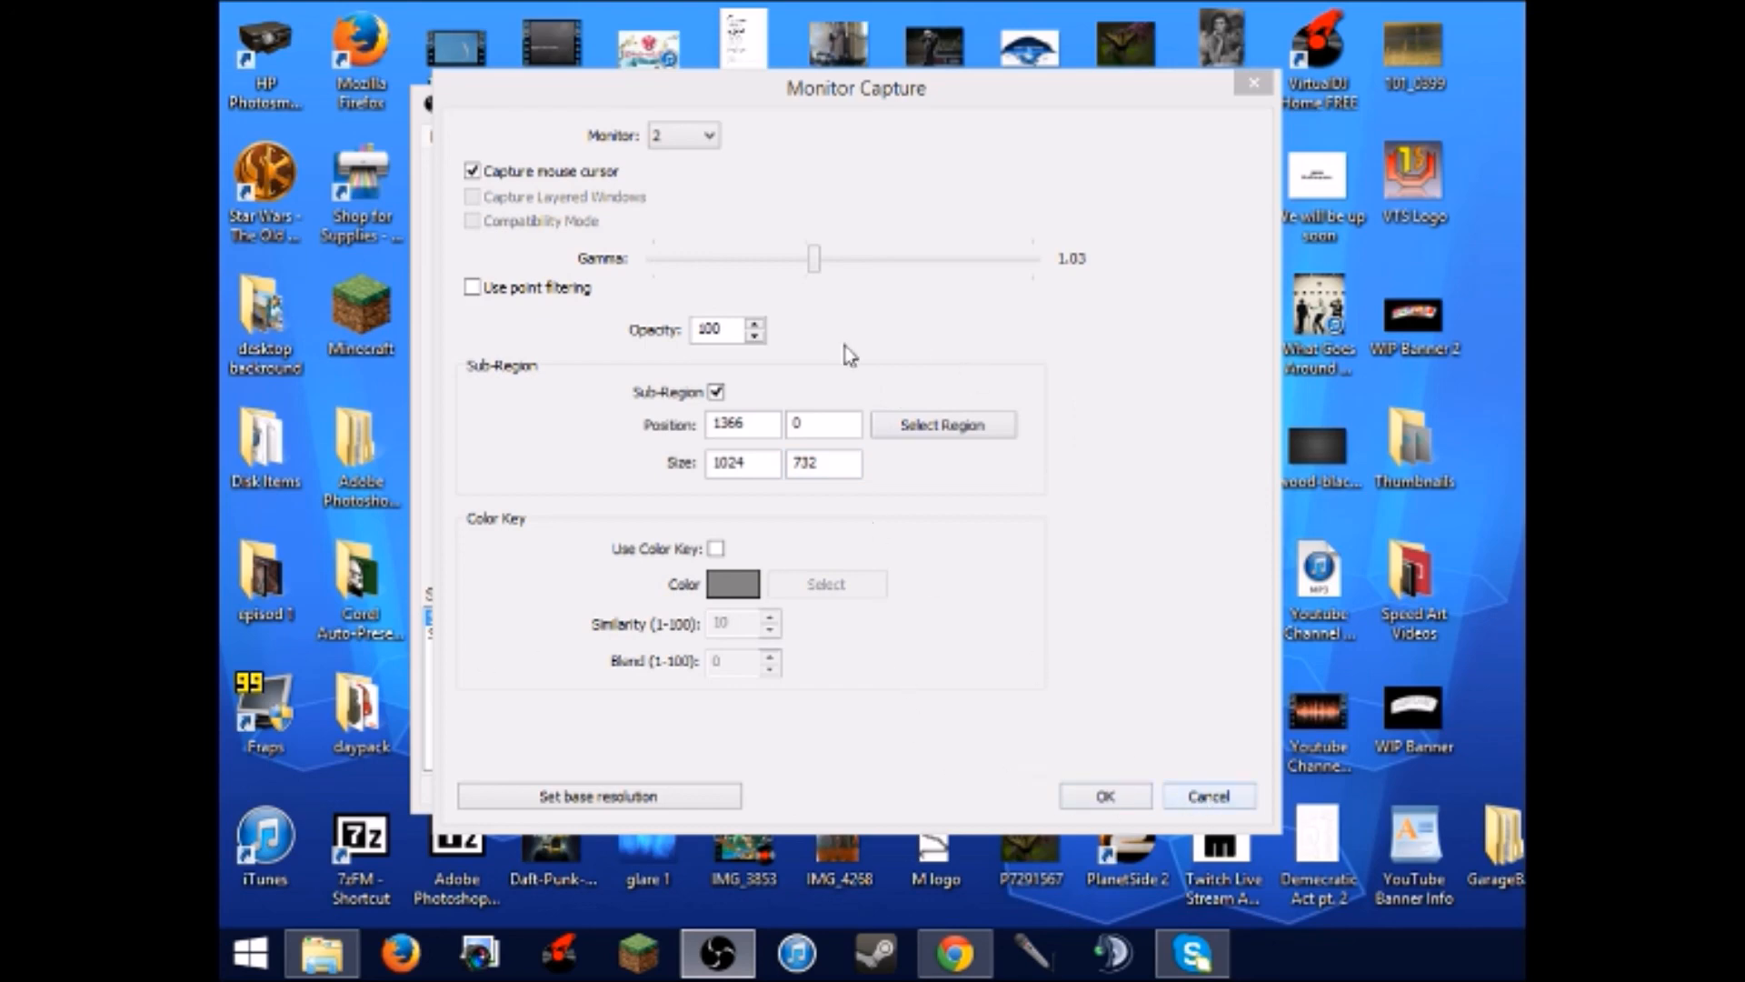
{"action": "left_click", "coordinate": [1193, 801]}
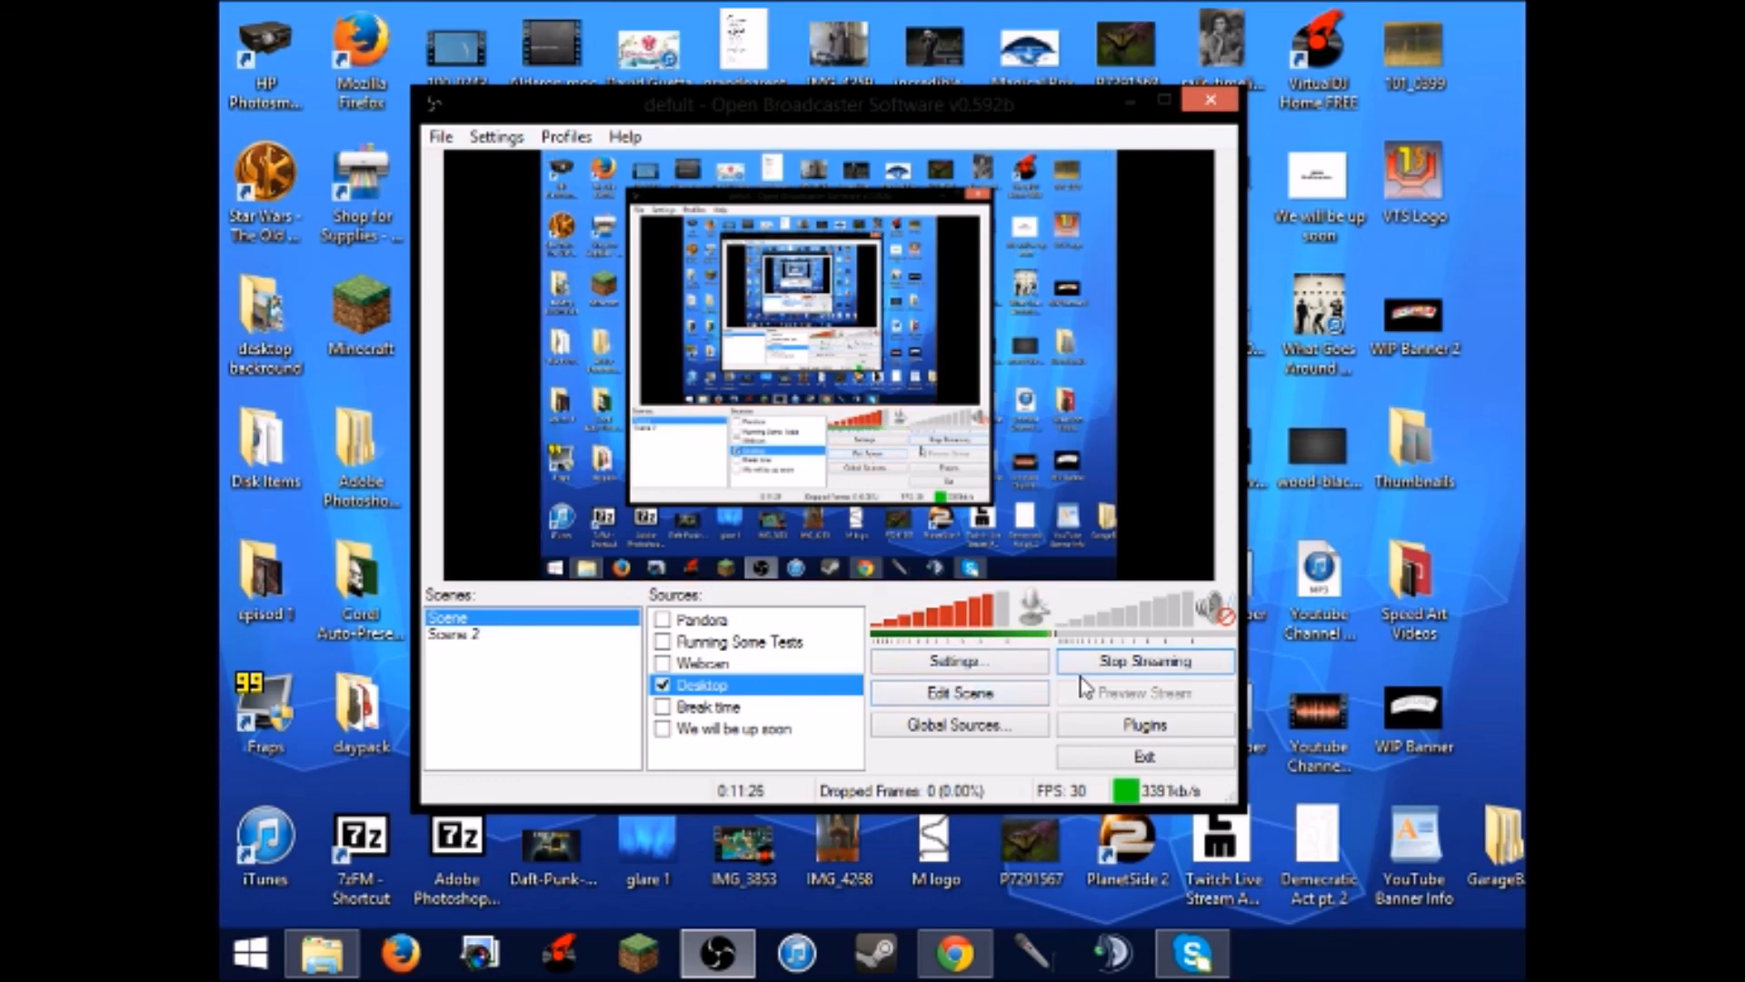
- Review the encoding settings, try Live Stream mode with Save to file off in the broadcast settings, and discard the changes
{"action": "left_click", "coordinate": [972, 673]}
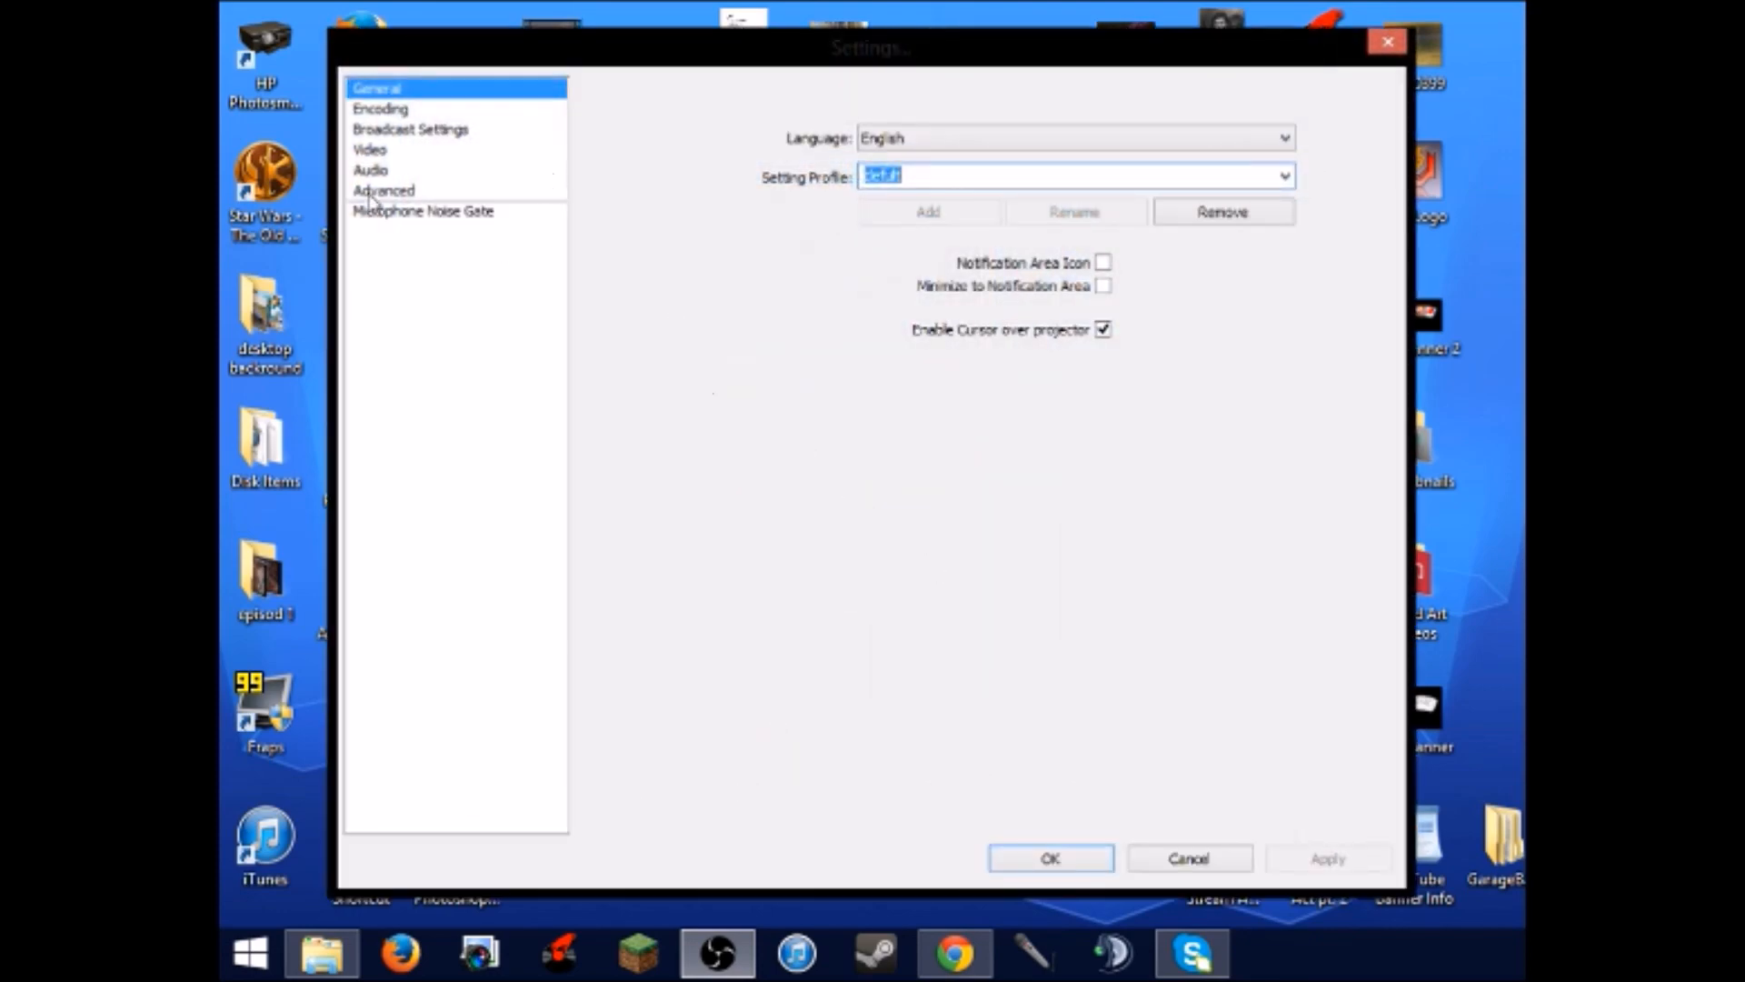
{"action": "left_click", "coordinate": [403, 110]}
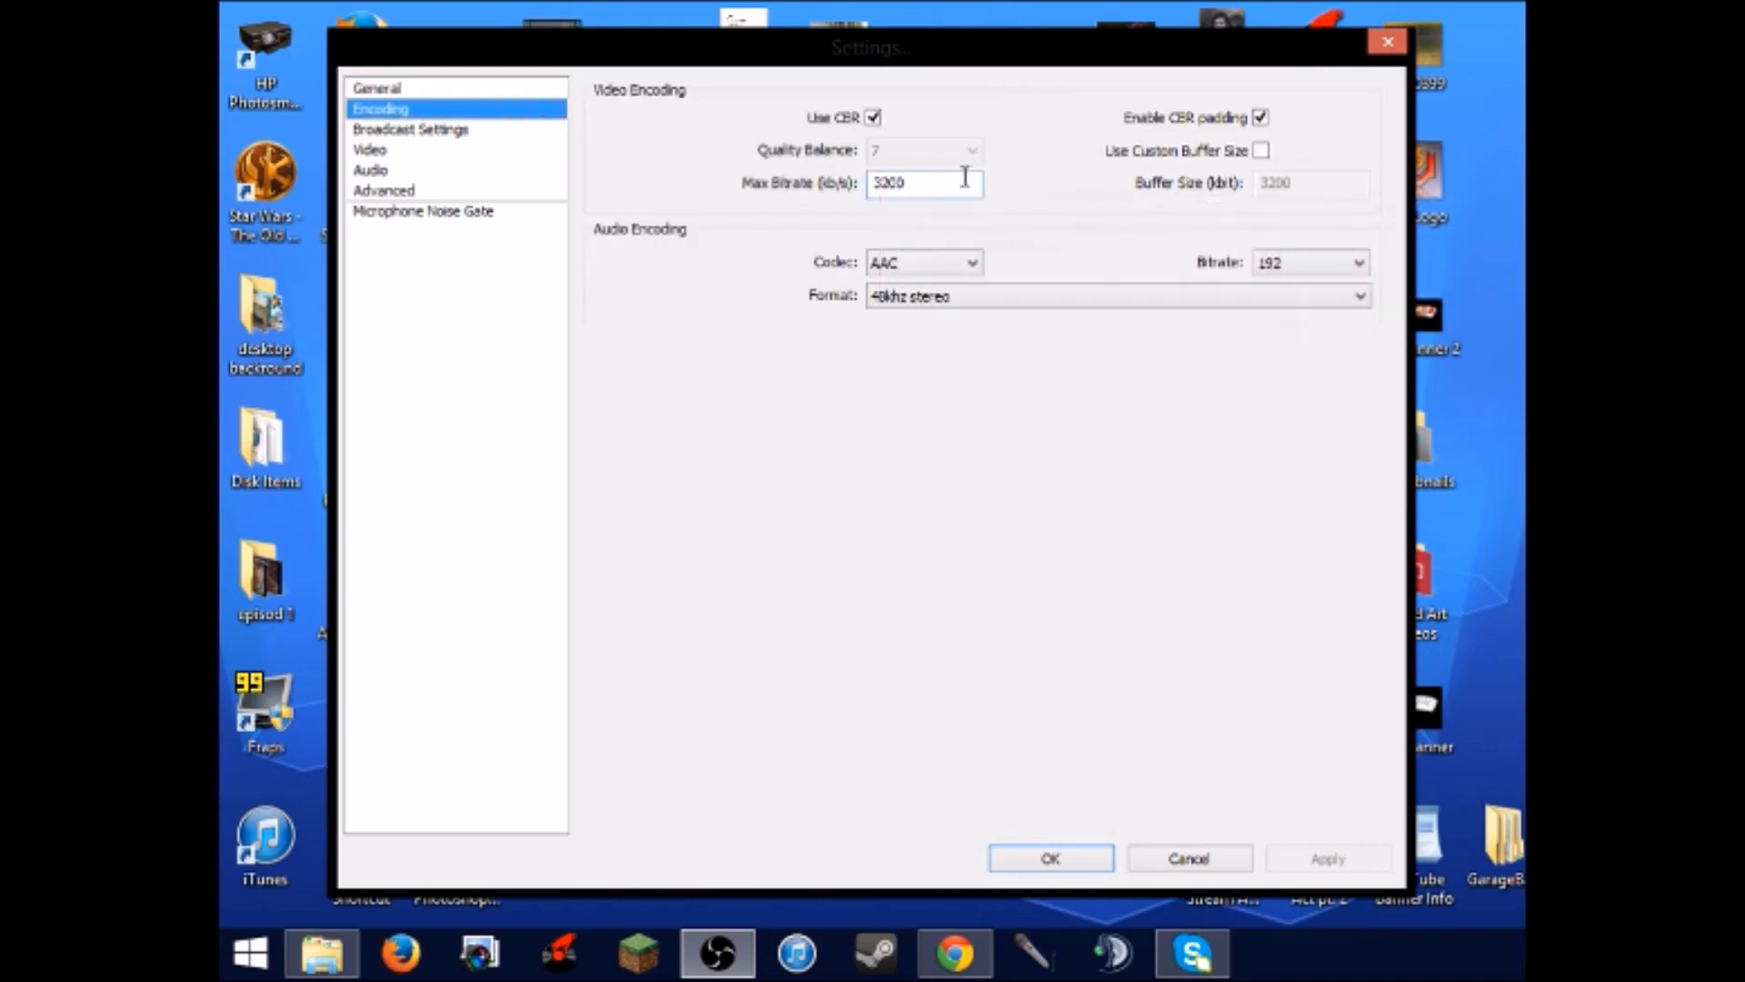
{"action": "left_click", "coordinate": [442, 132]}
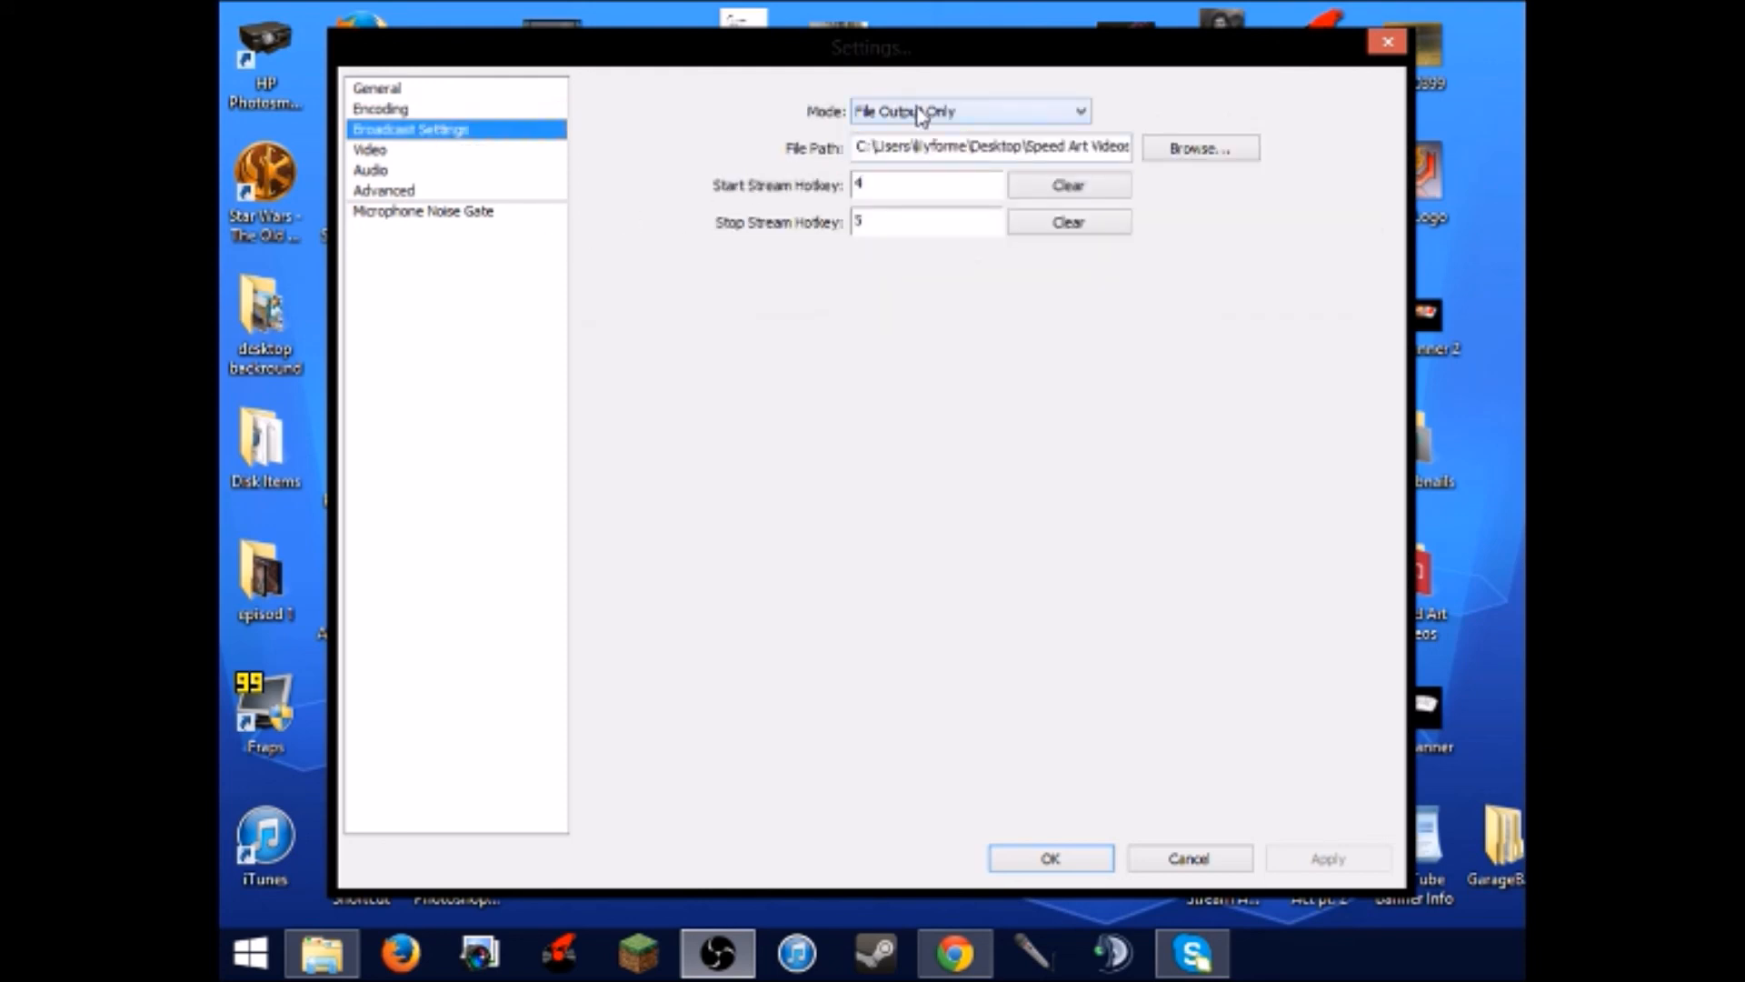
{"action": "left_click", "coordinate": [1004, 116]}
{"action": "left_click", "coordinate": [988, 142]}
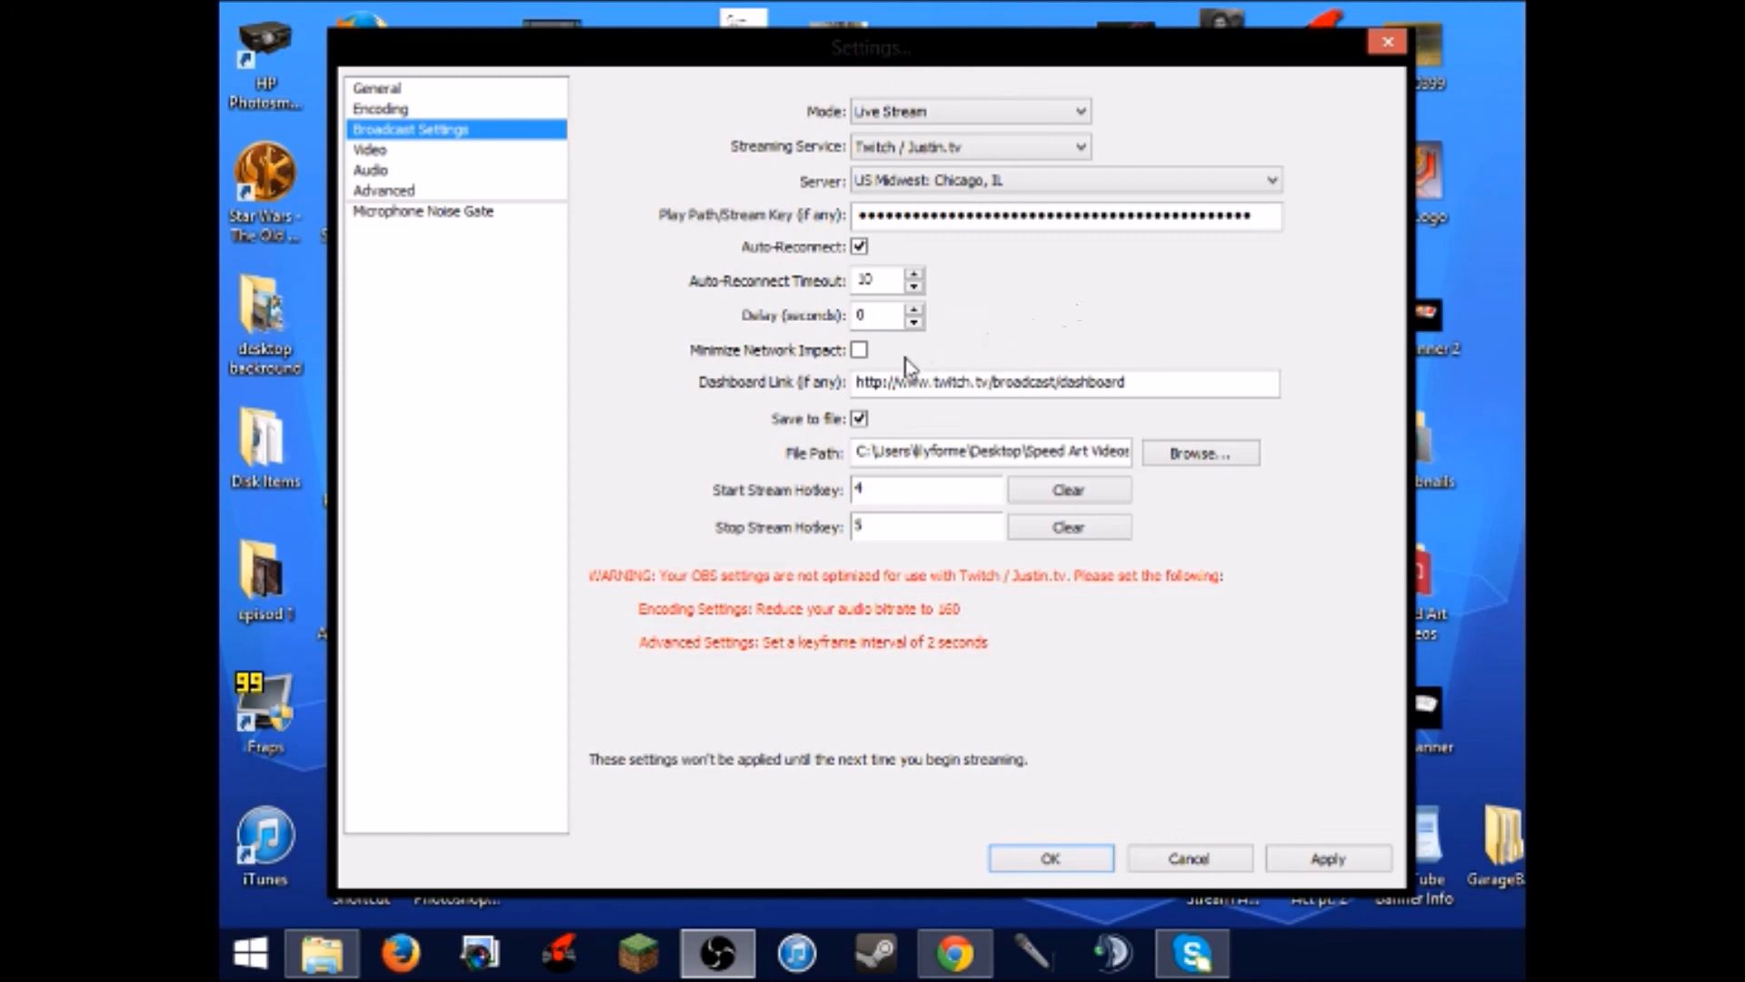
{"action": "left_click", "coordinate": [859, 420]}
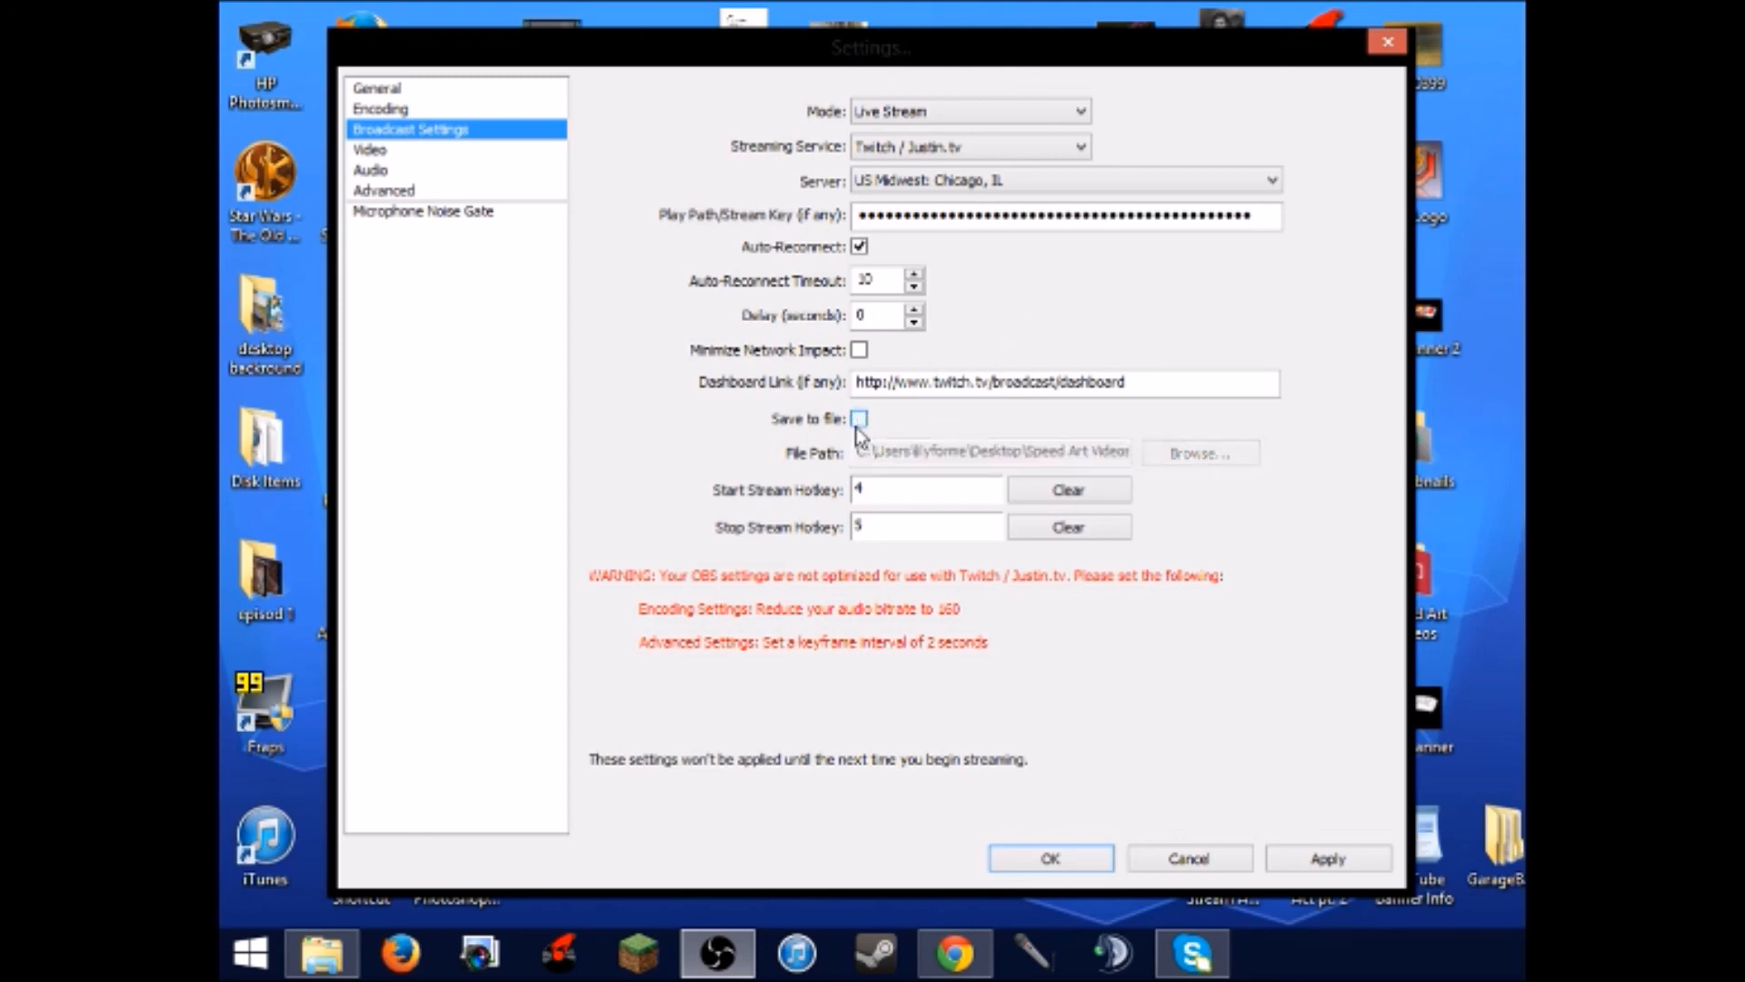
{"action": "left_click", "coordinate": [438, 151]}
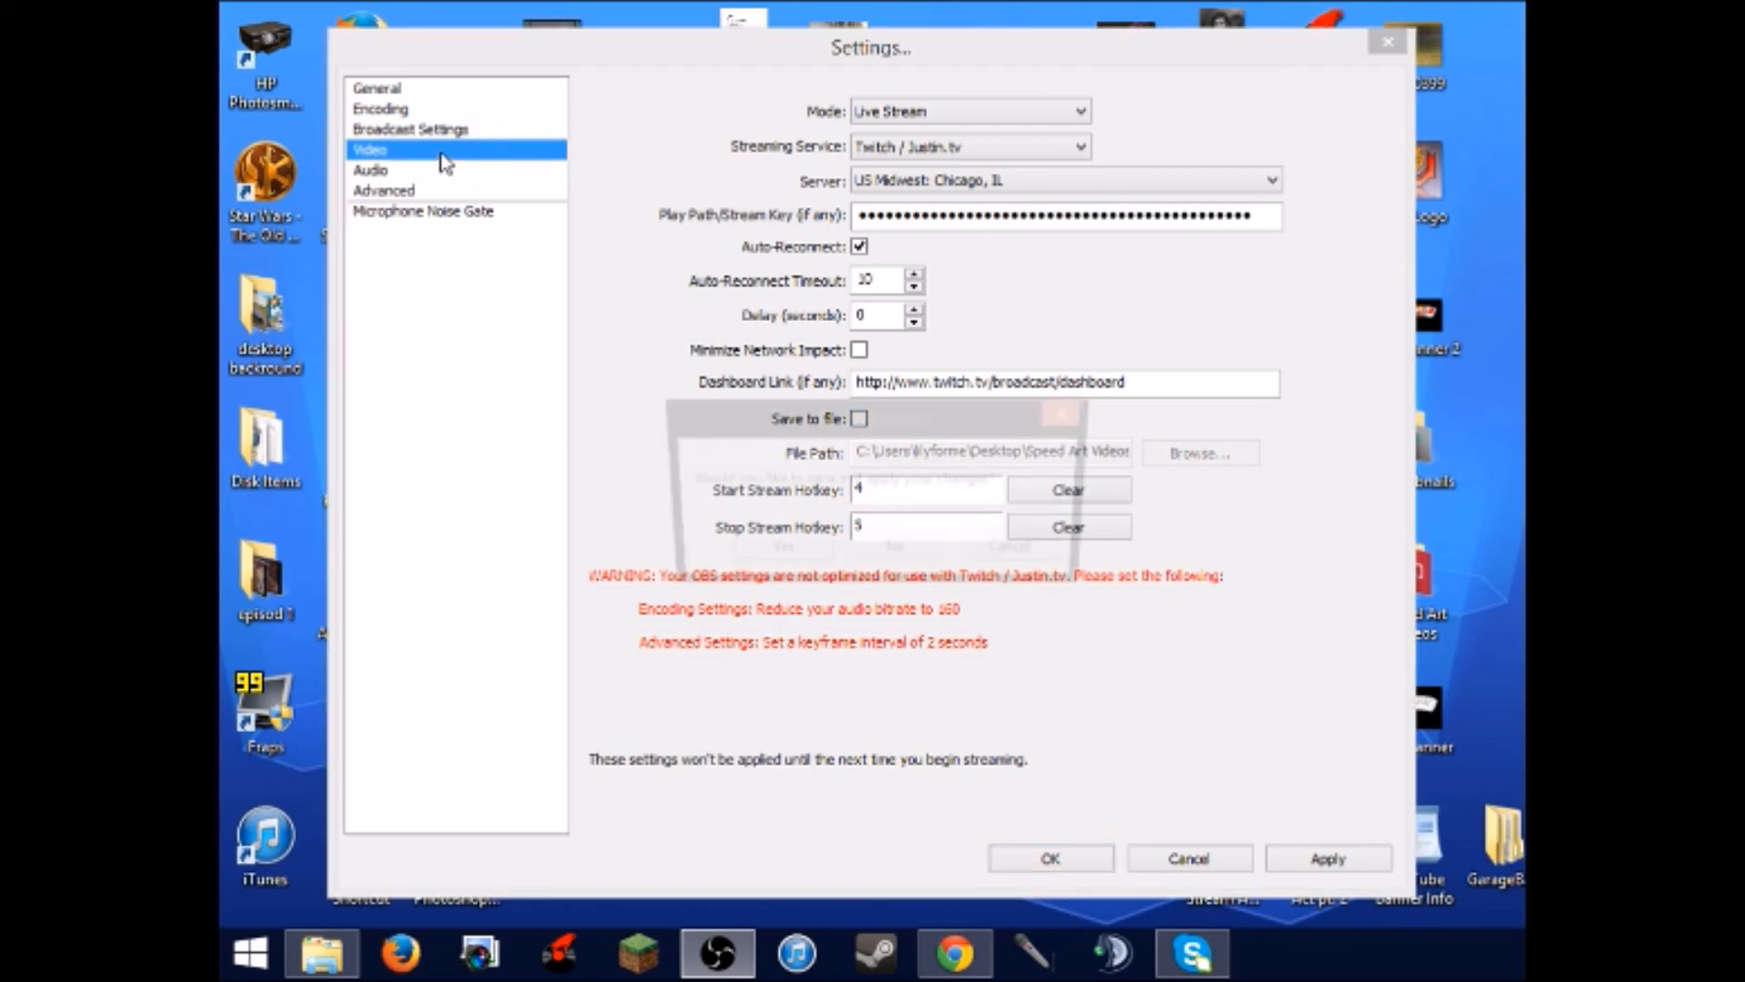
{"action": "left_click", "coordinate": [920, 551]}
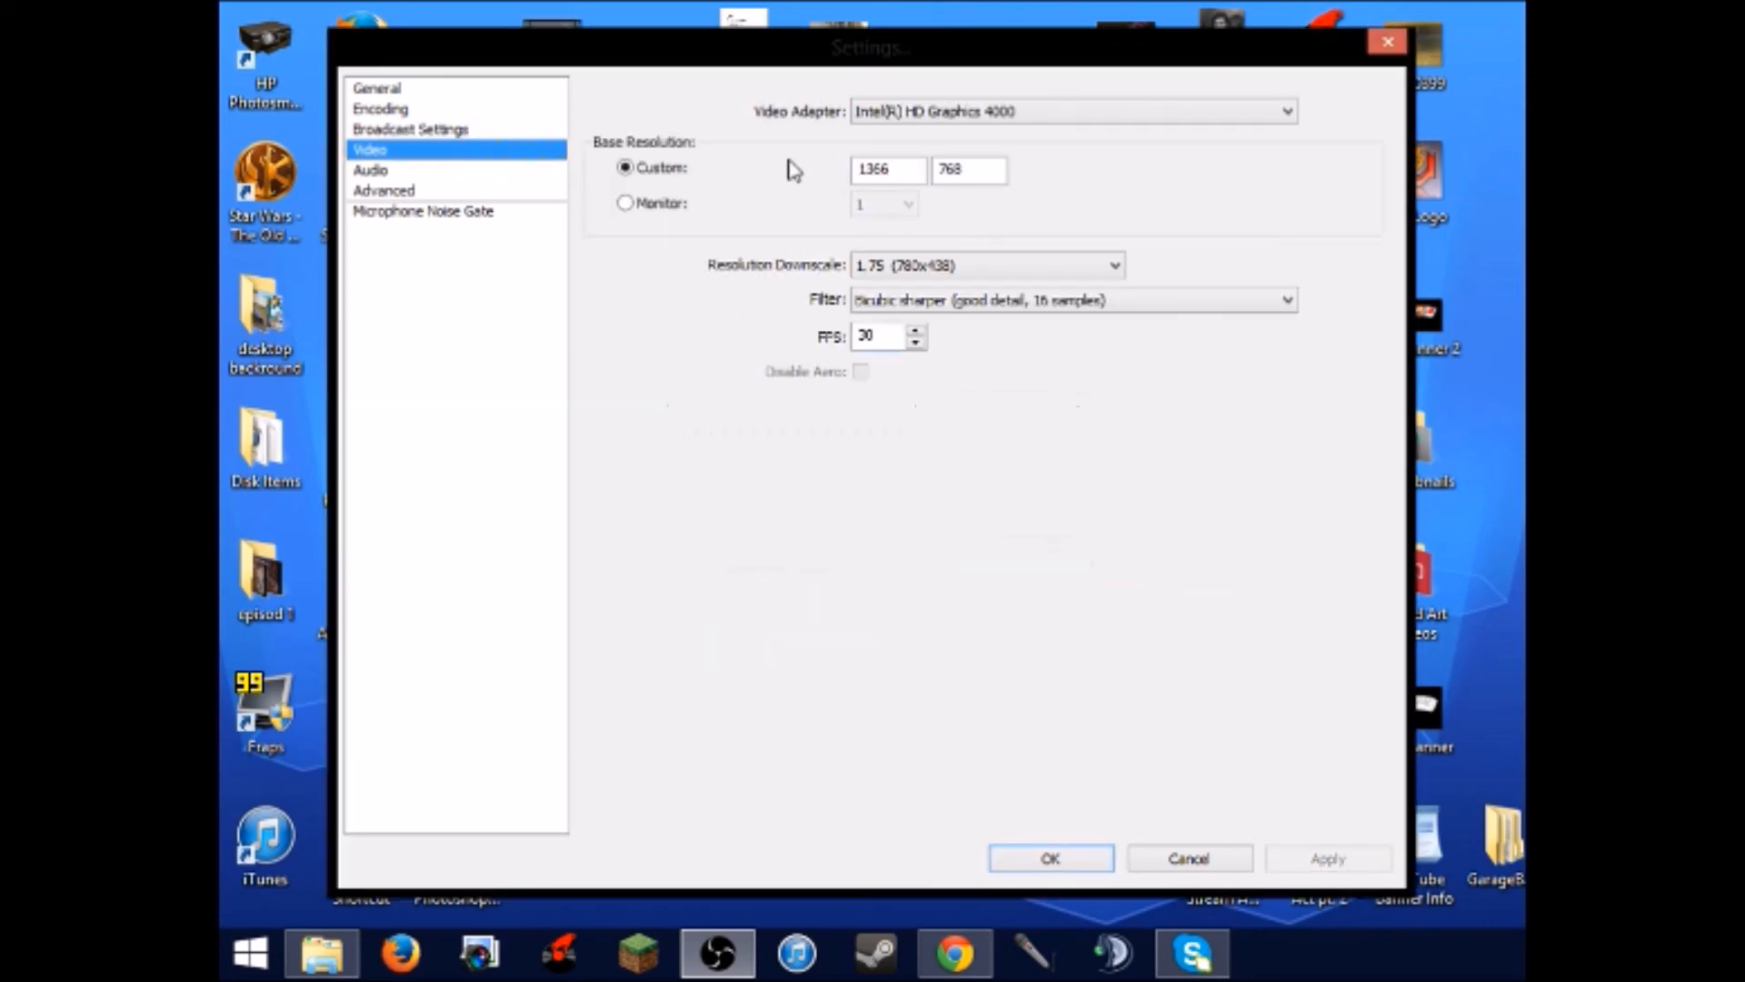
- Try basing the video resolution on monitor 1, discard that, review the audio and advanced settings, and cancel the settings
{"action": "left_click", "coordinate": [625, 203]}
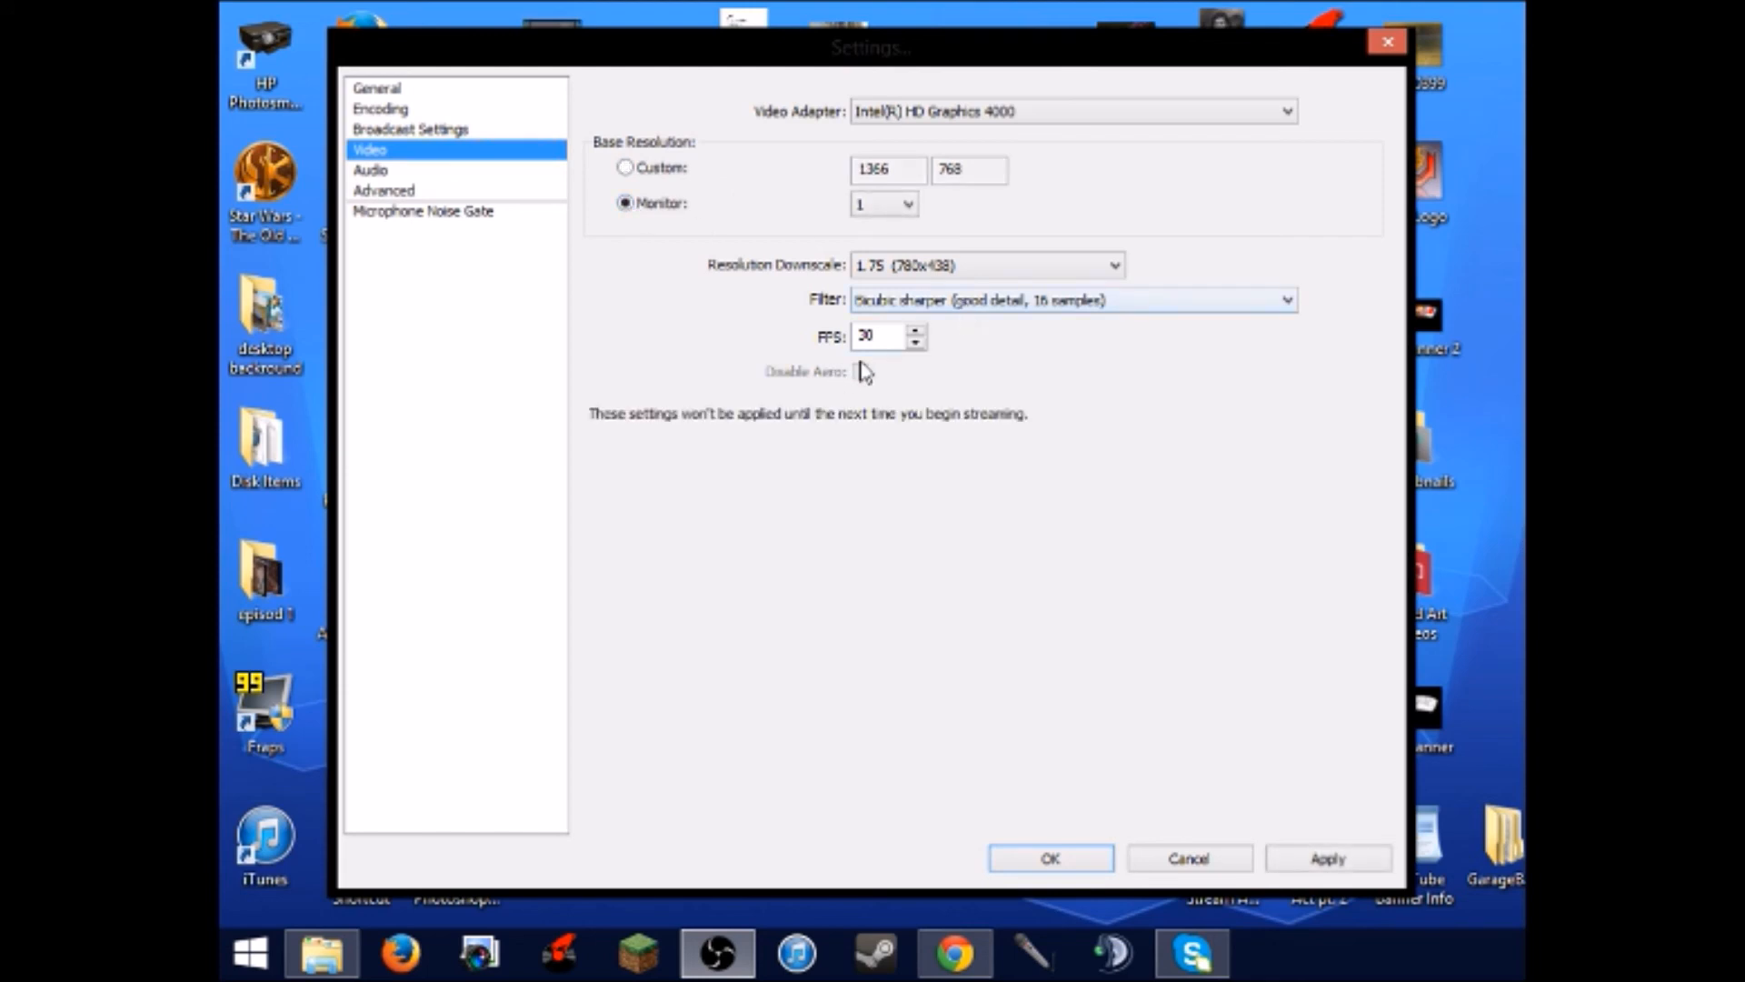
{"action": "left_click", "coordinate": [394, 170]}
{"action": "left_click", "coordinate": [880, 548]}
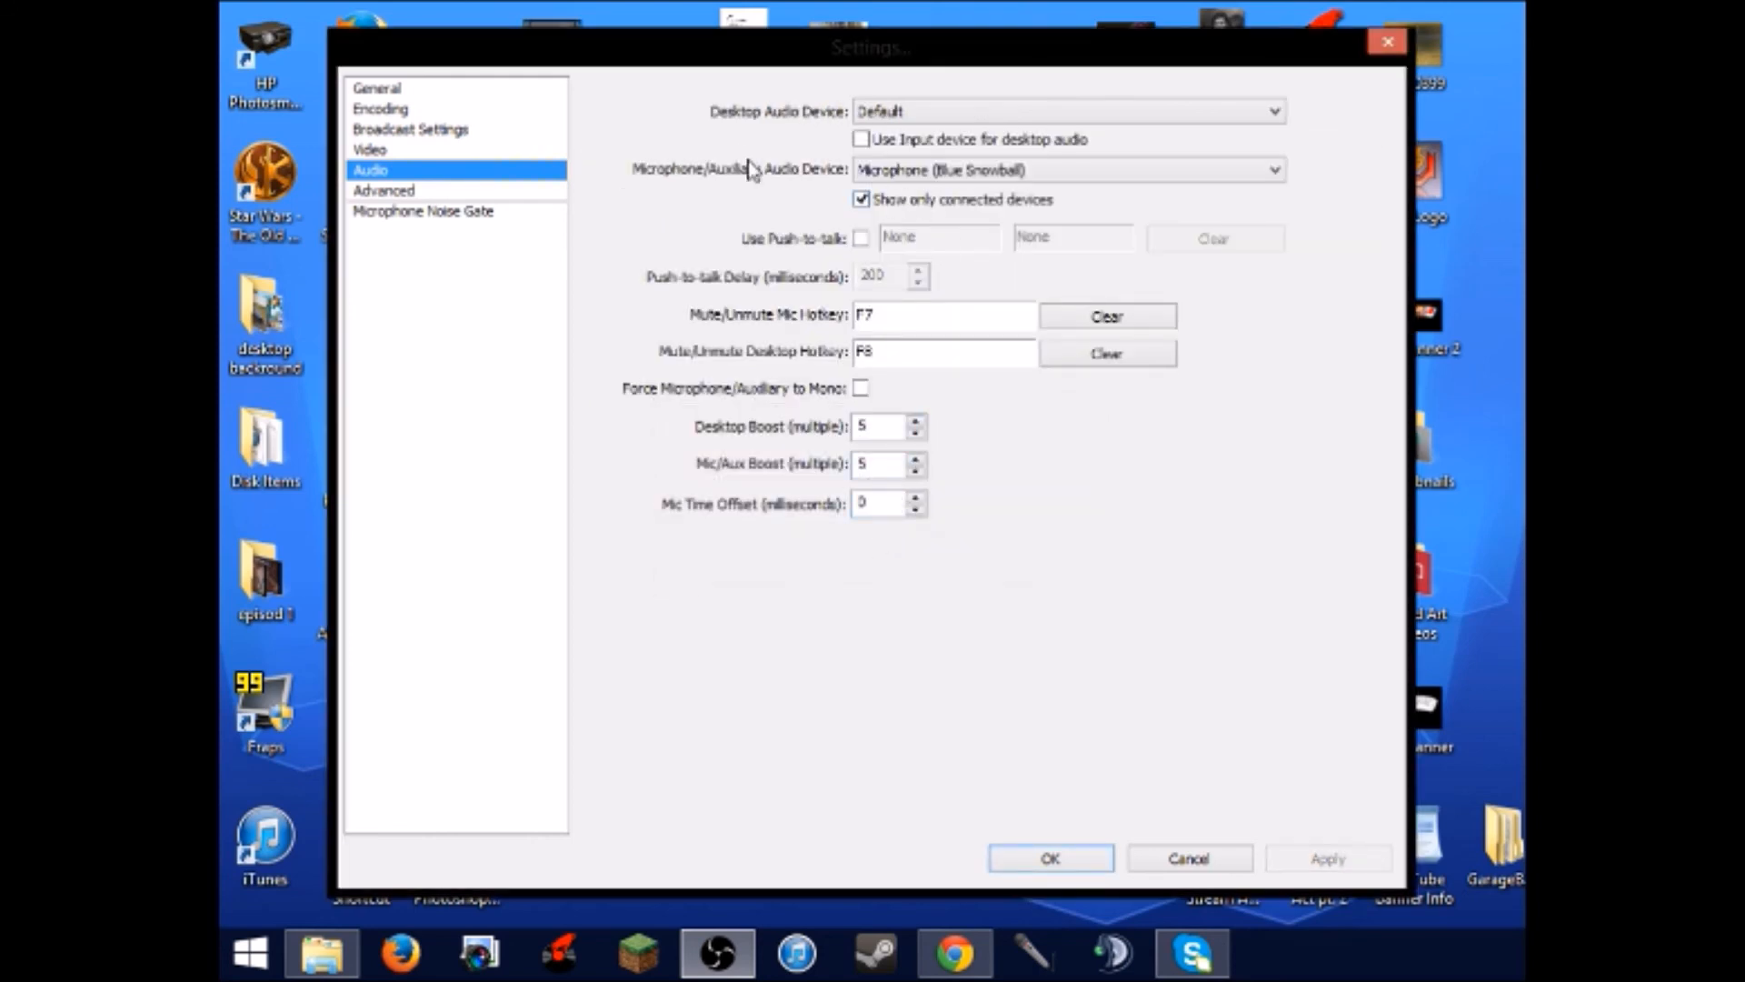
{"action": "left_click", "coordinate": [448, 191]}
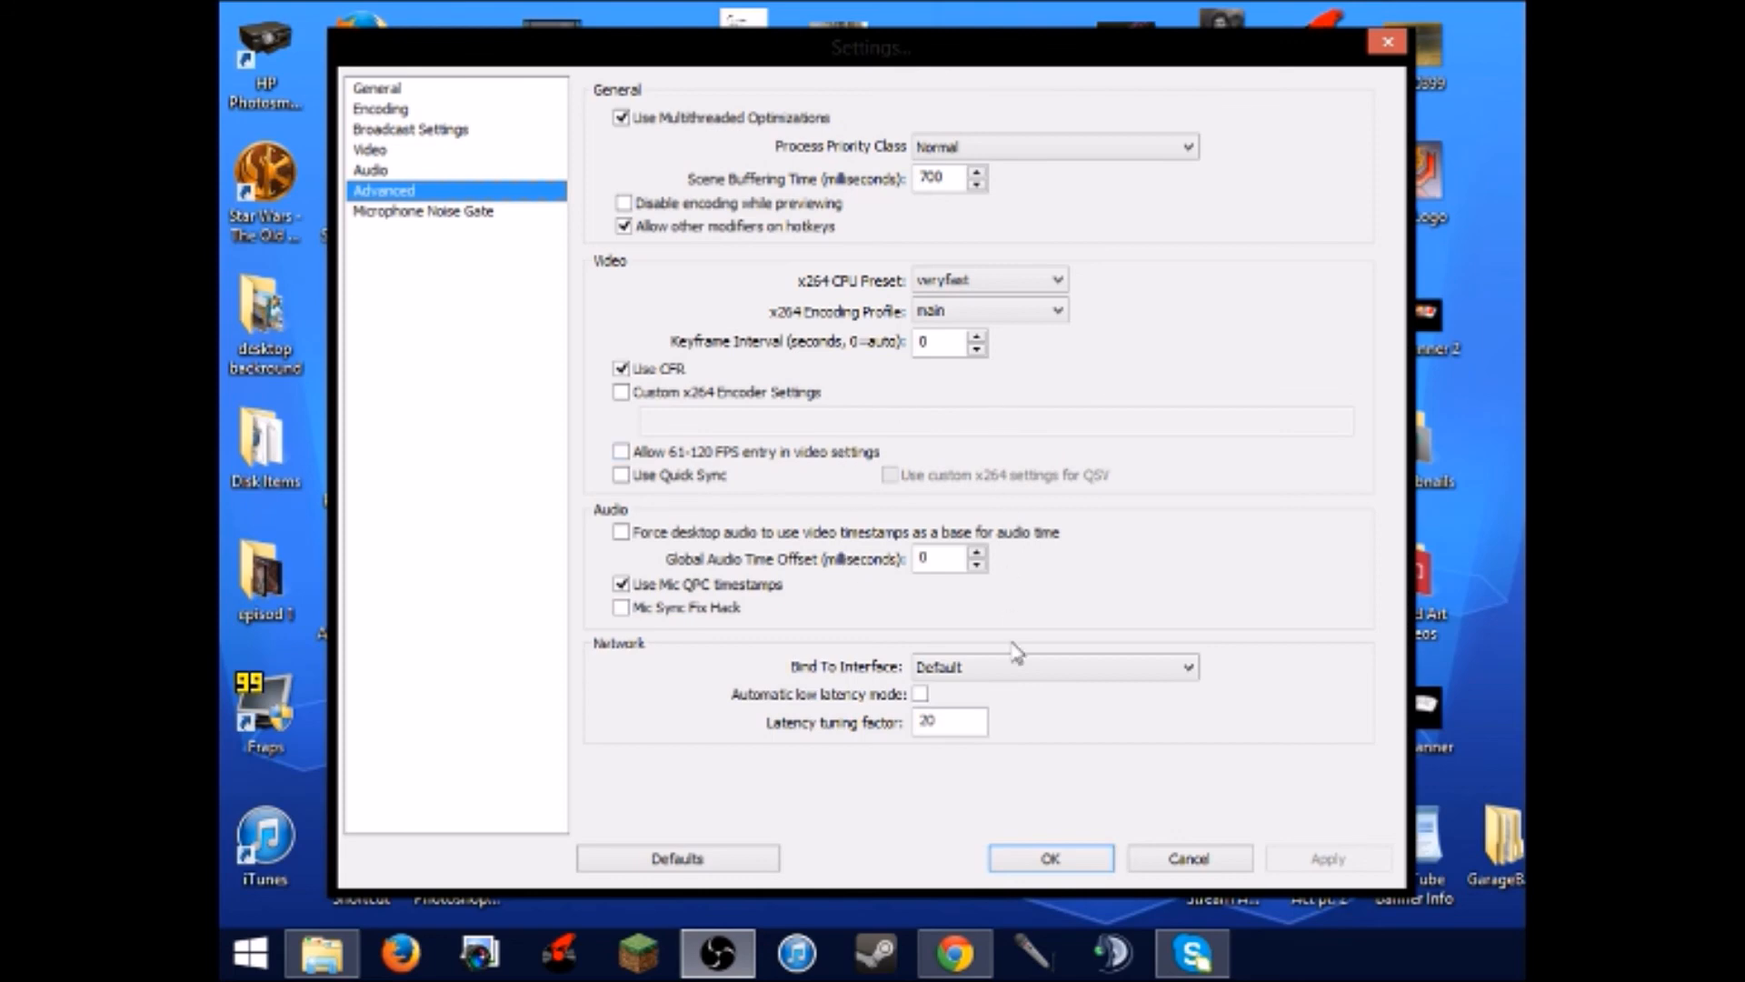
{"action": "left_click", "coordinate": [1175, 861]}
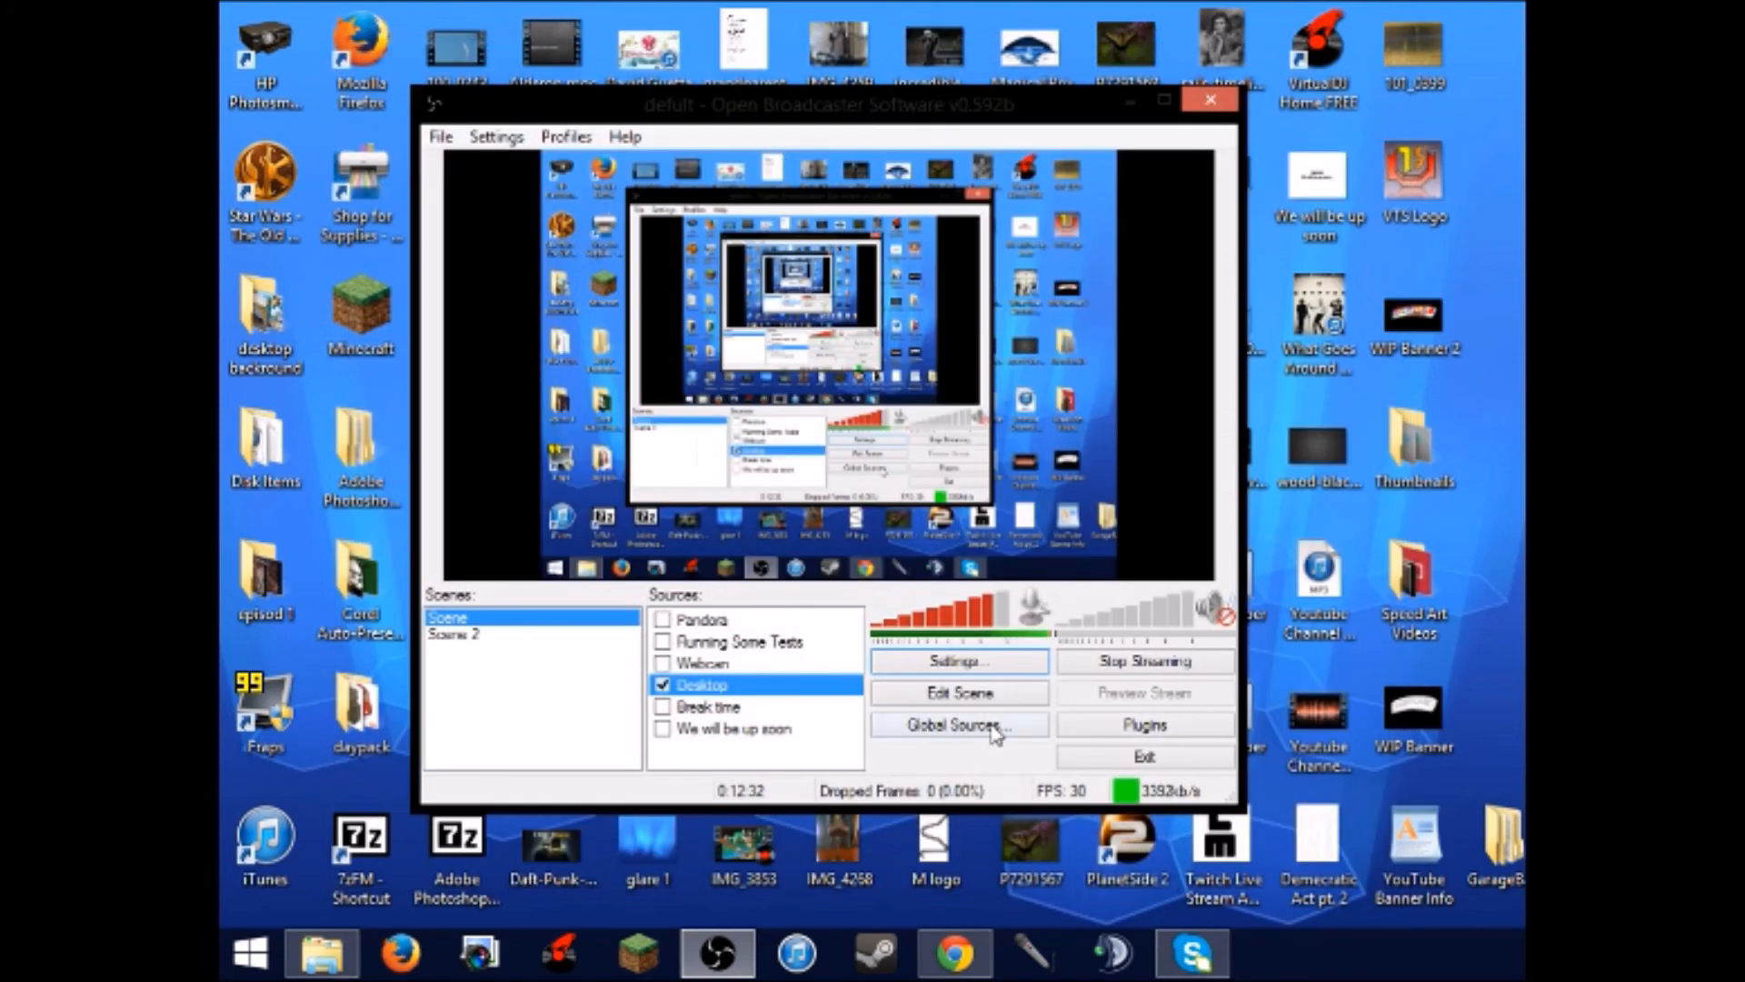